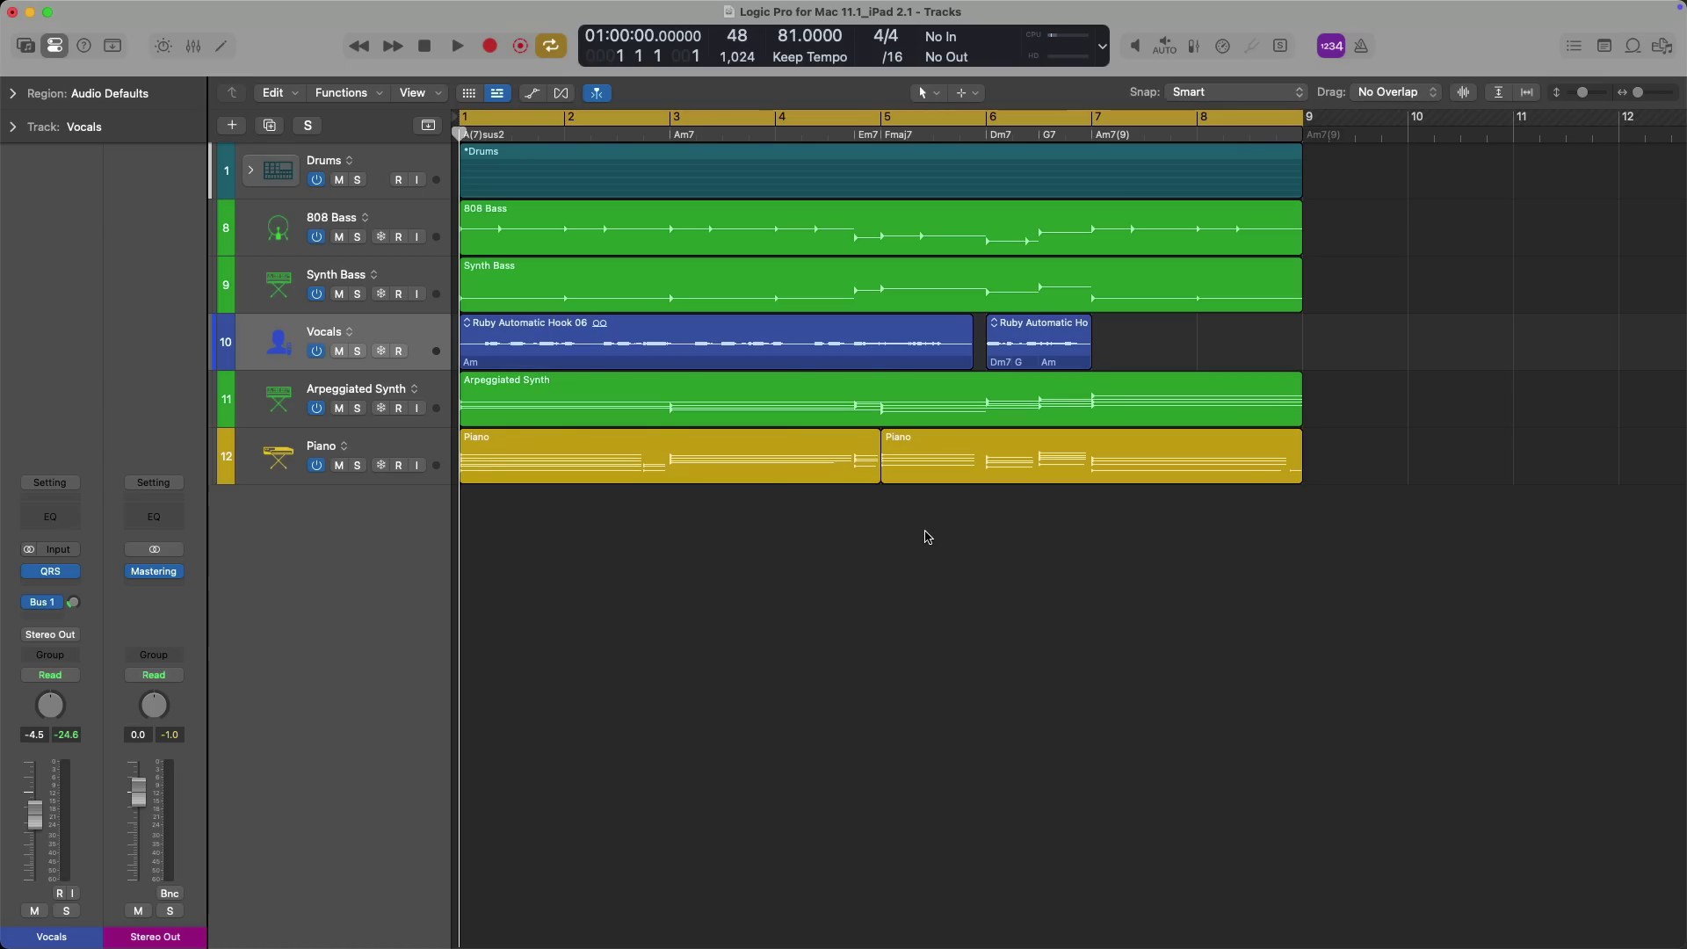
Show the mixer and rearrange the channel strips into the order Drums, 808 Bass, Piano, Synth Bass, Arpeggiated Synth, Vocals
key(x)
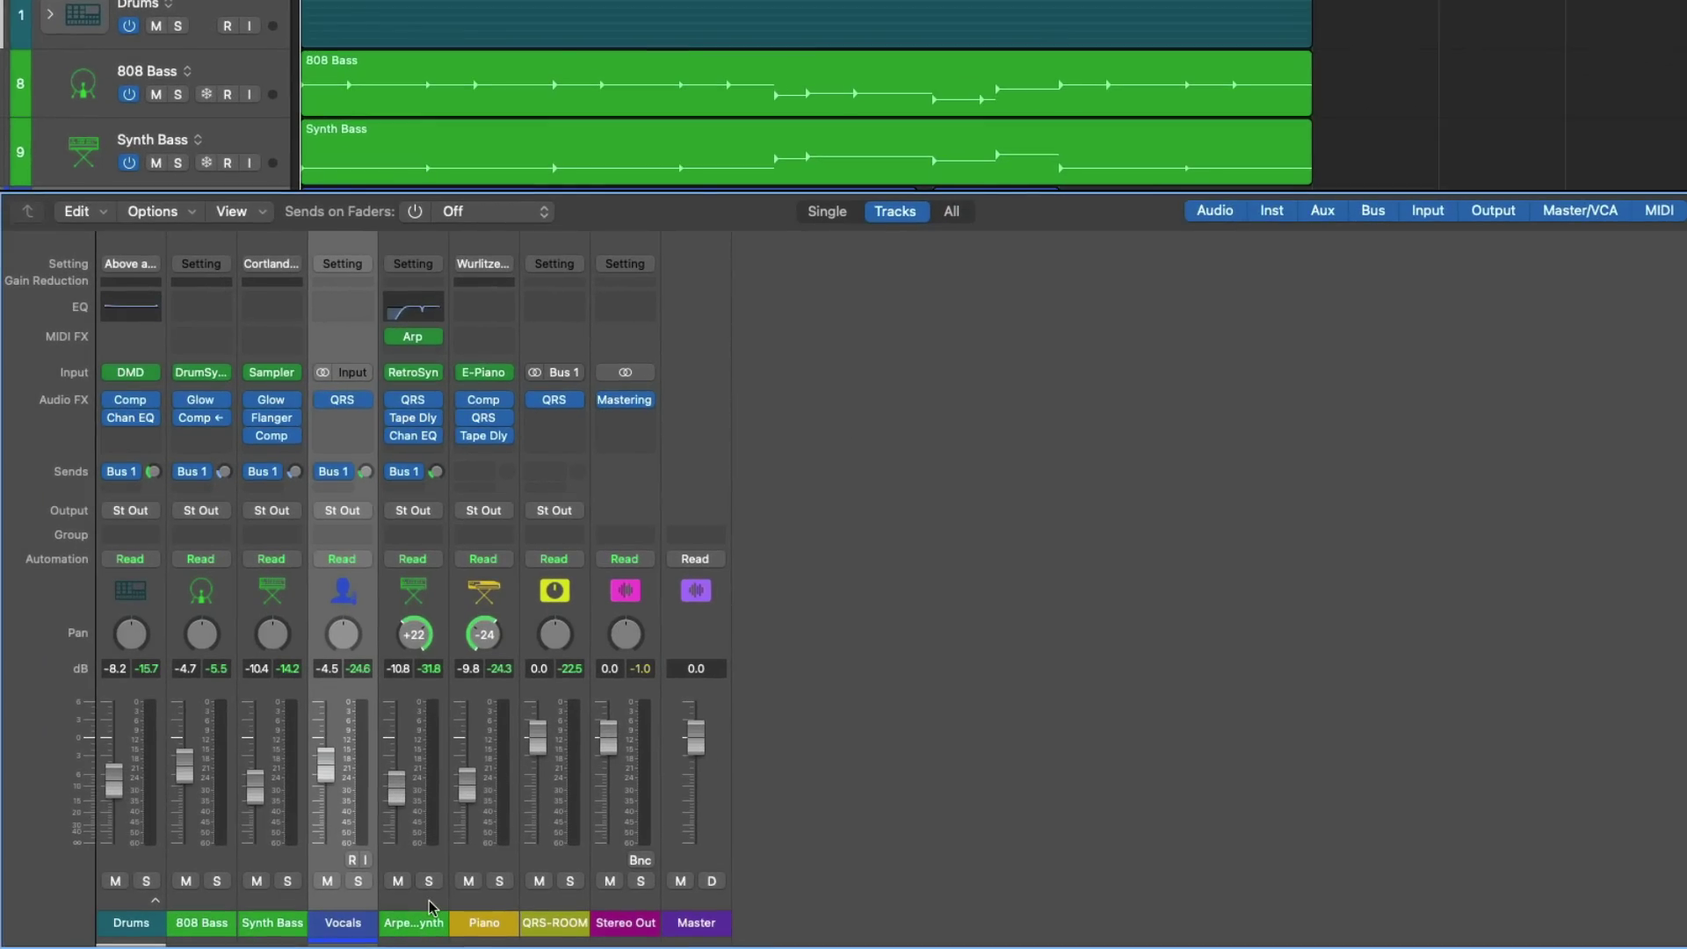
drag(429, 900, 339, 899)
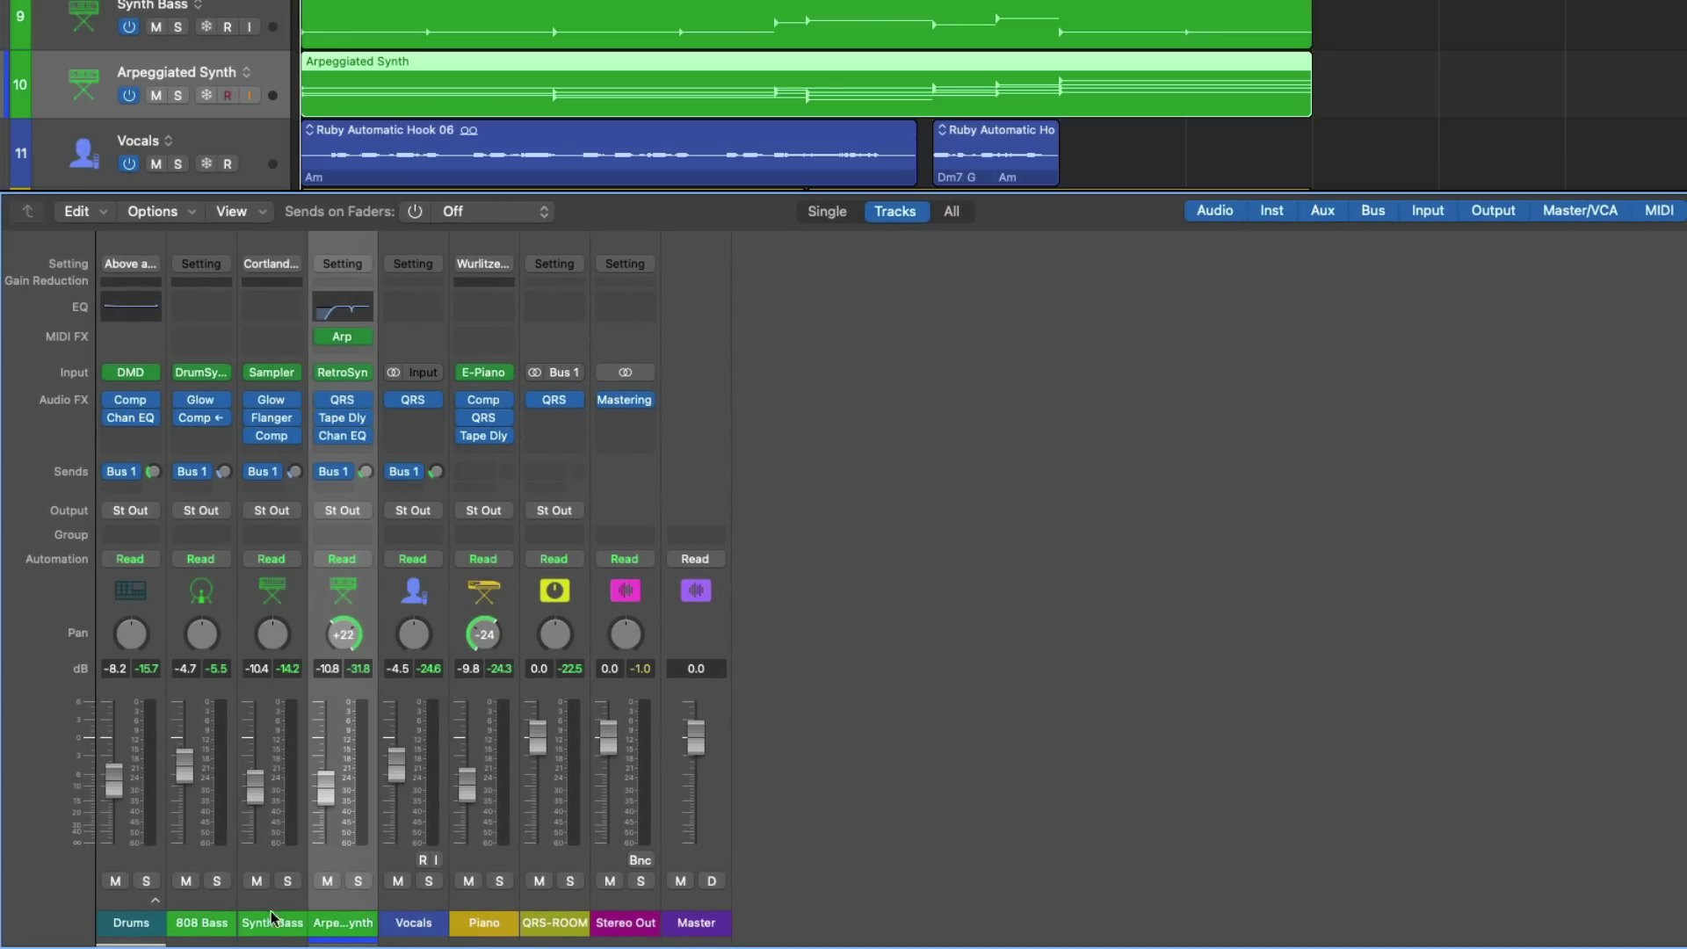
drag(188, 900, 336, 894)
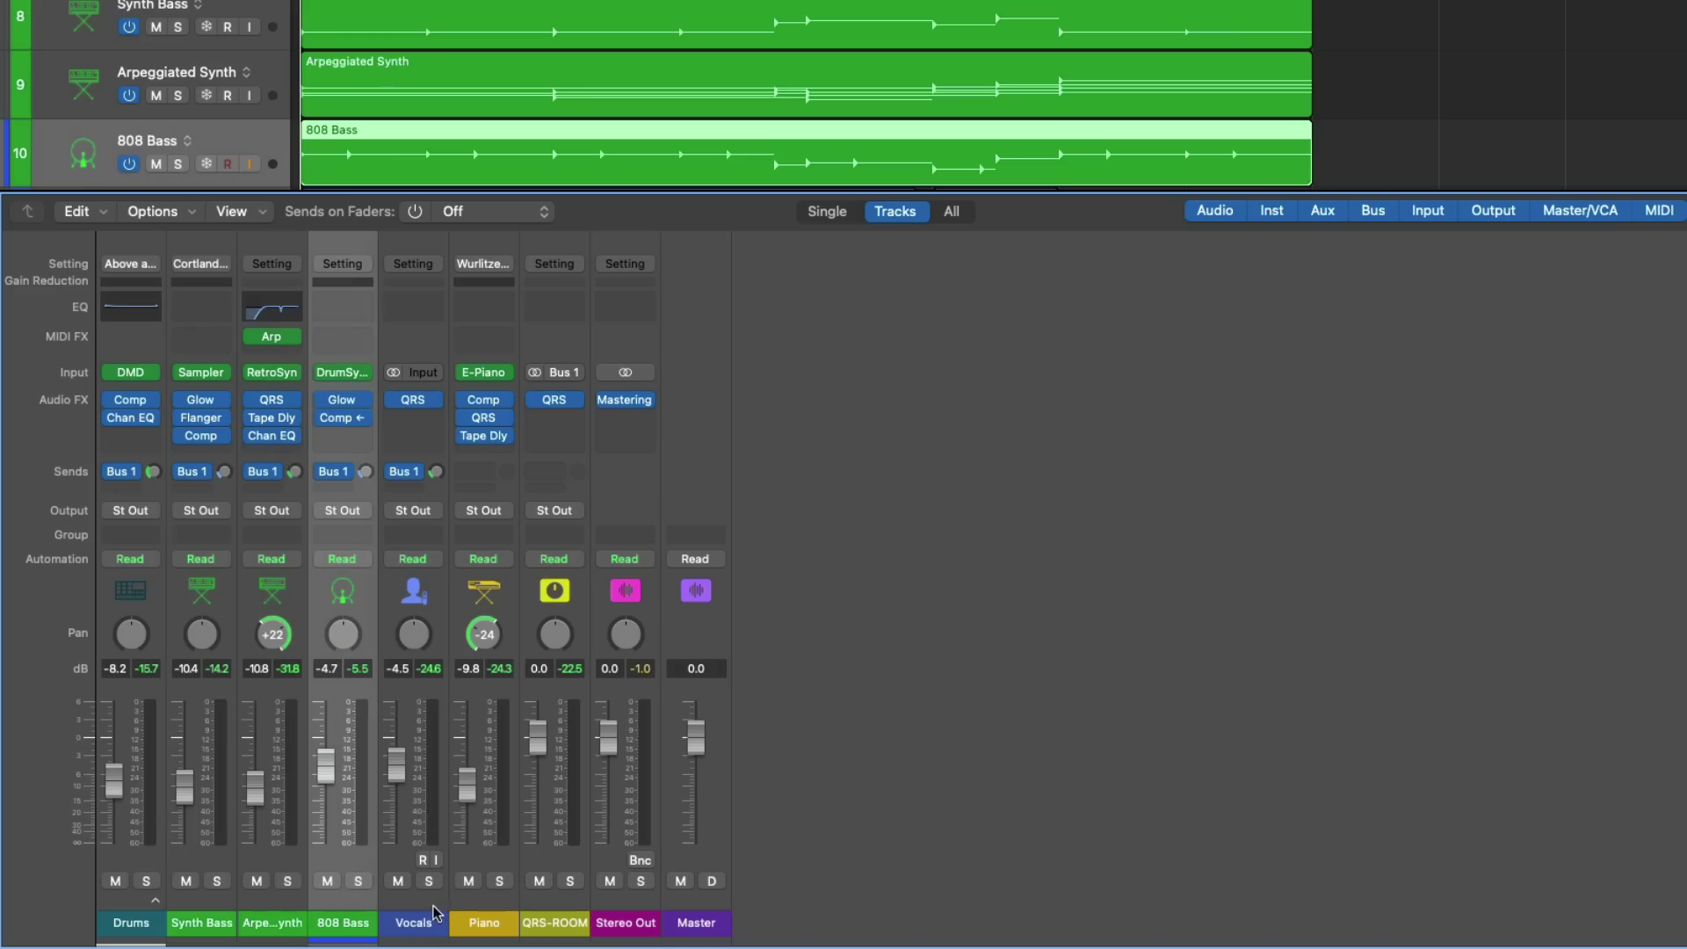
drag(432, 914, 213, 894)
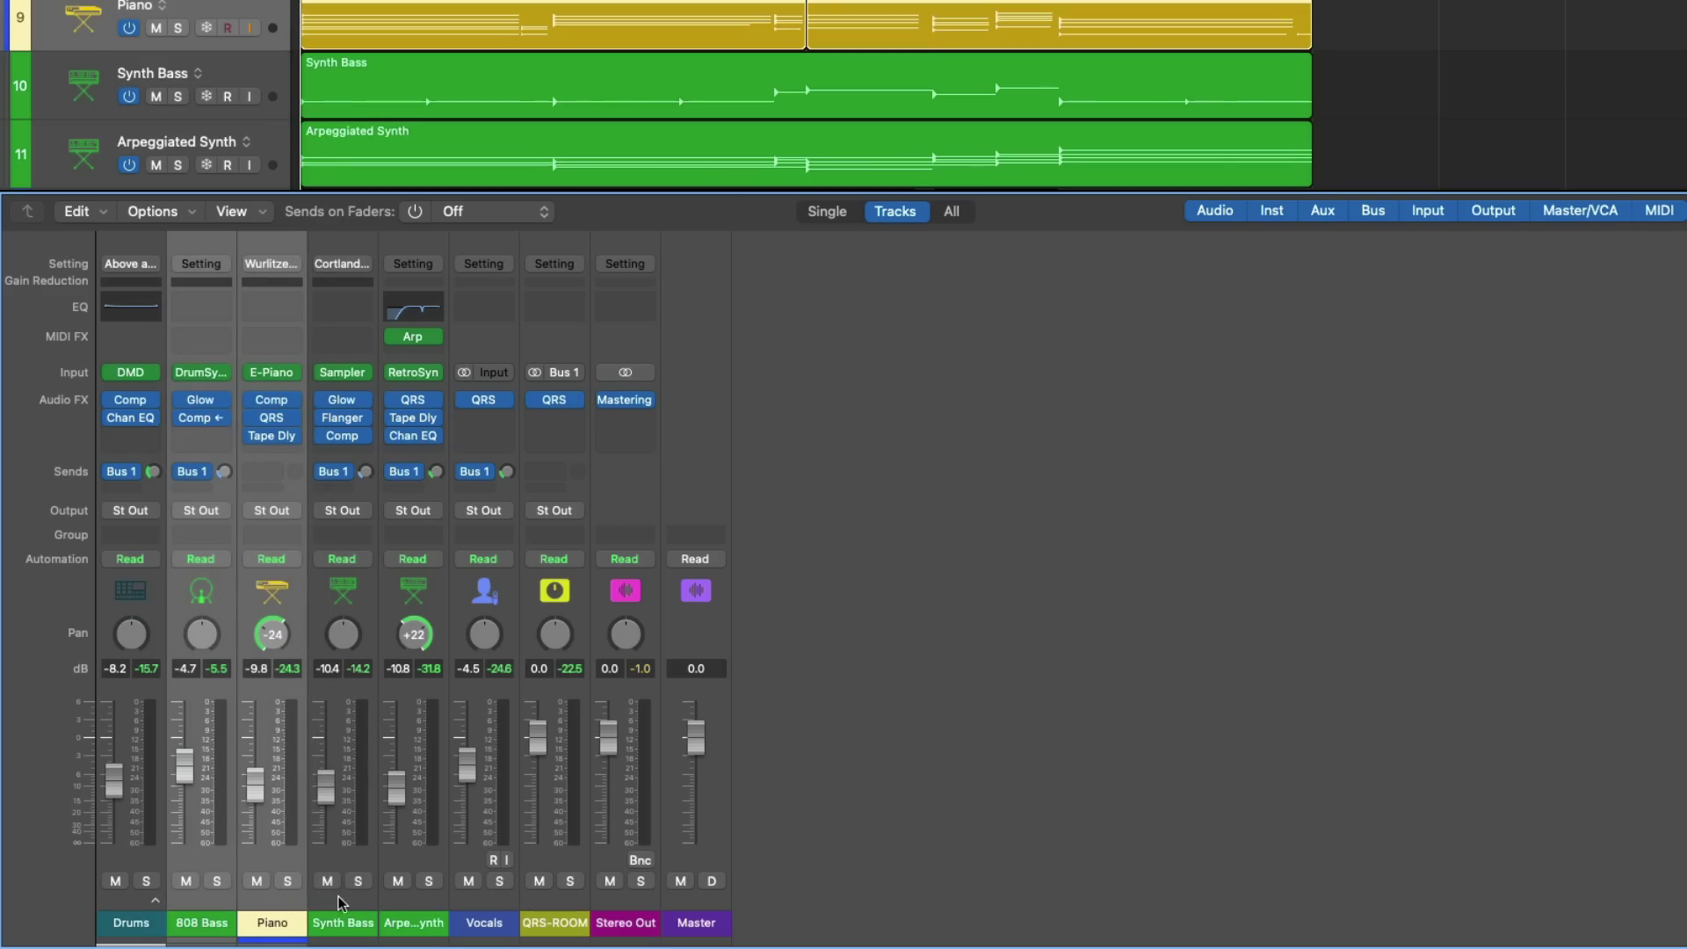
Move the Vocals channel strip directly after Drums, and move the Piano strip between Drums and Vocals
click(477, 898)
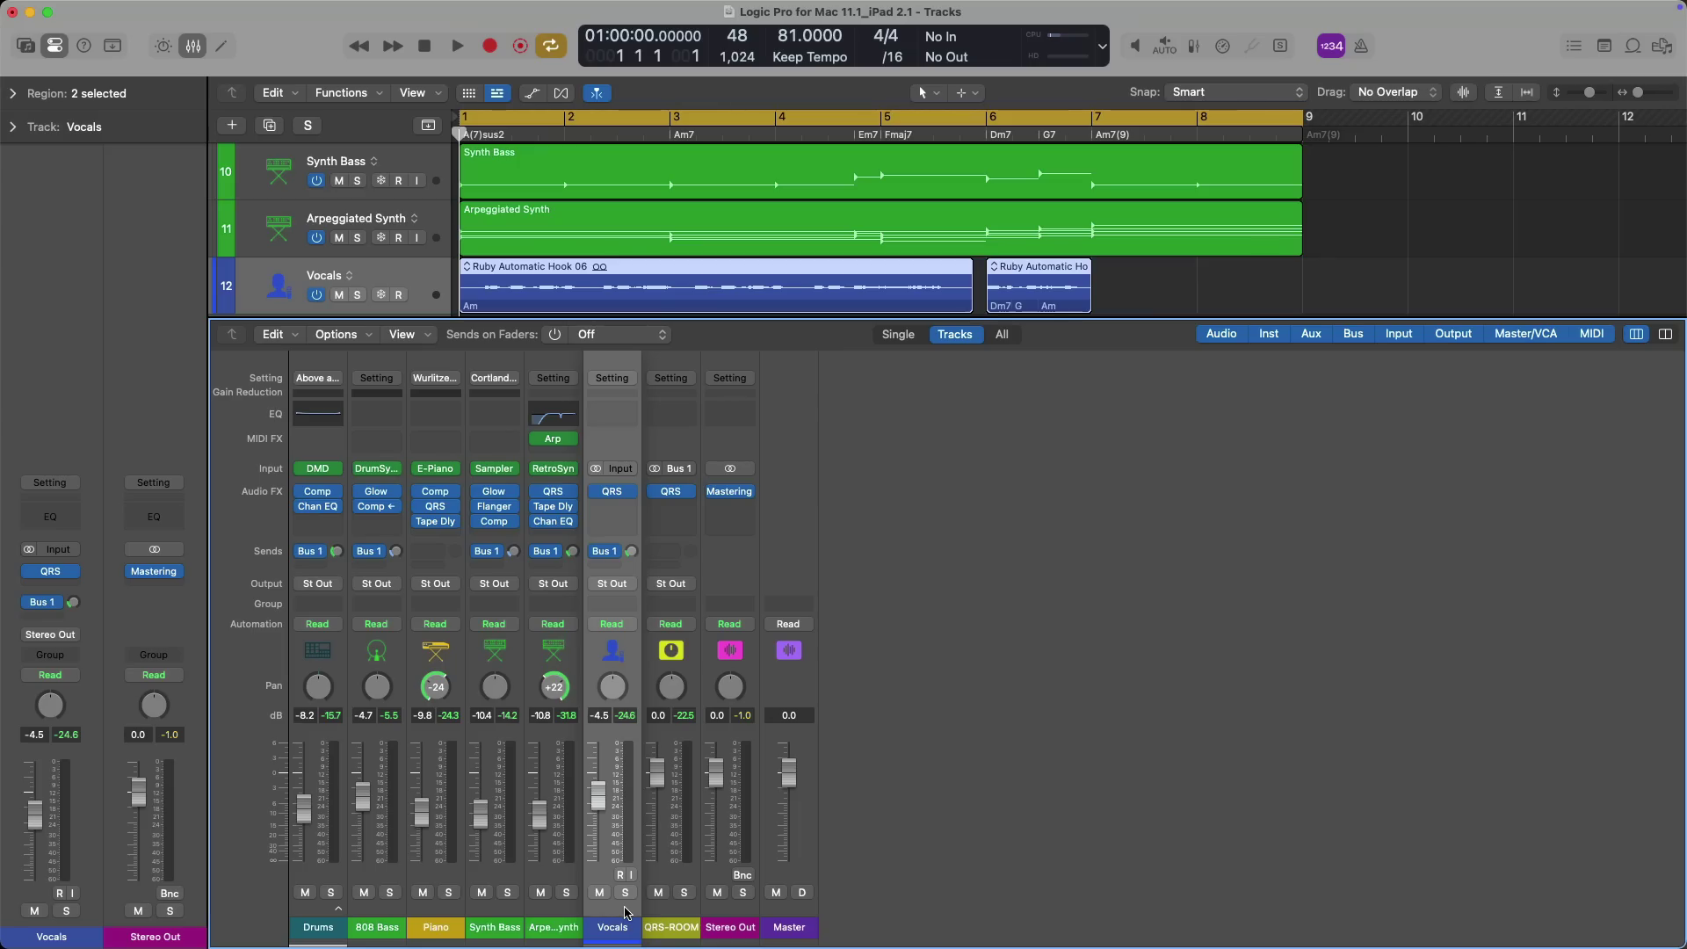
drag(625, 911, 395, 916)
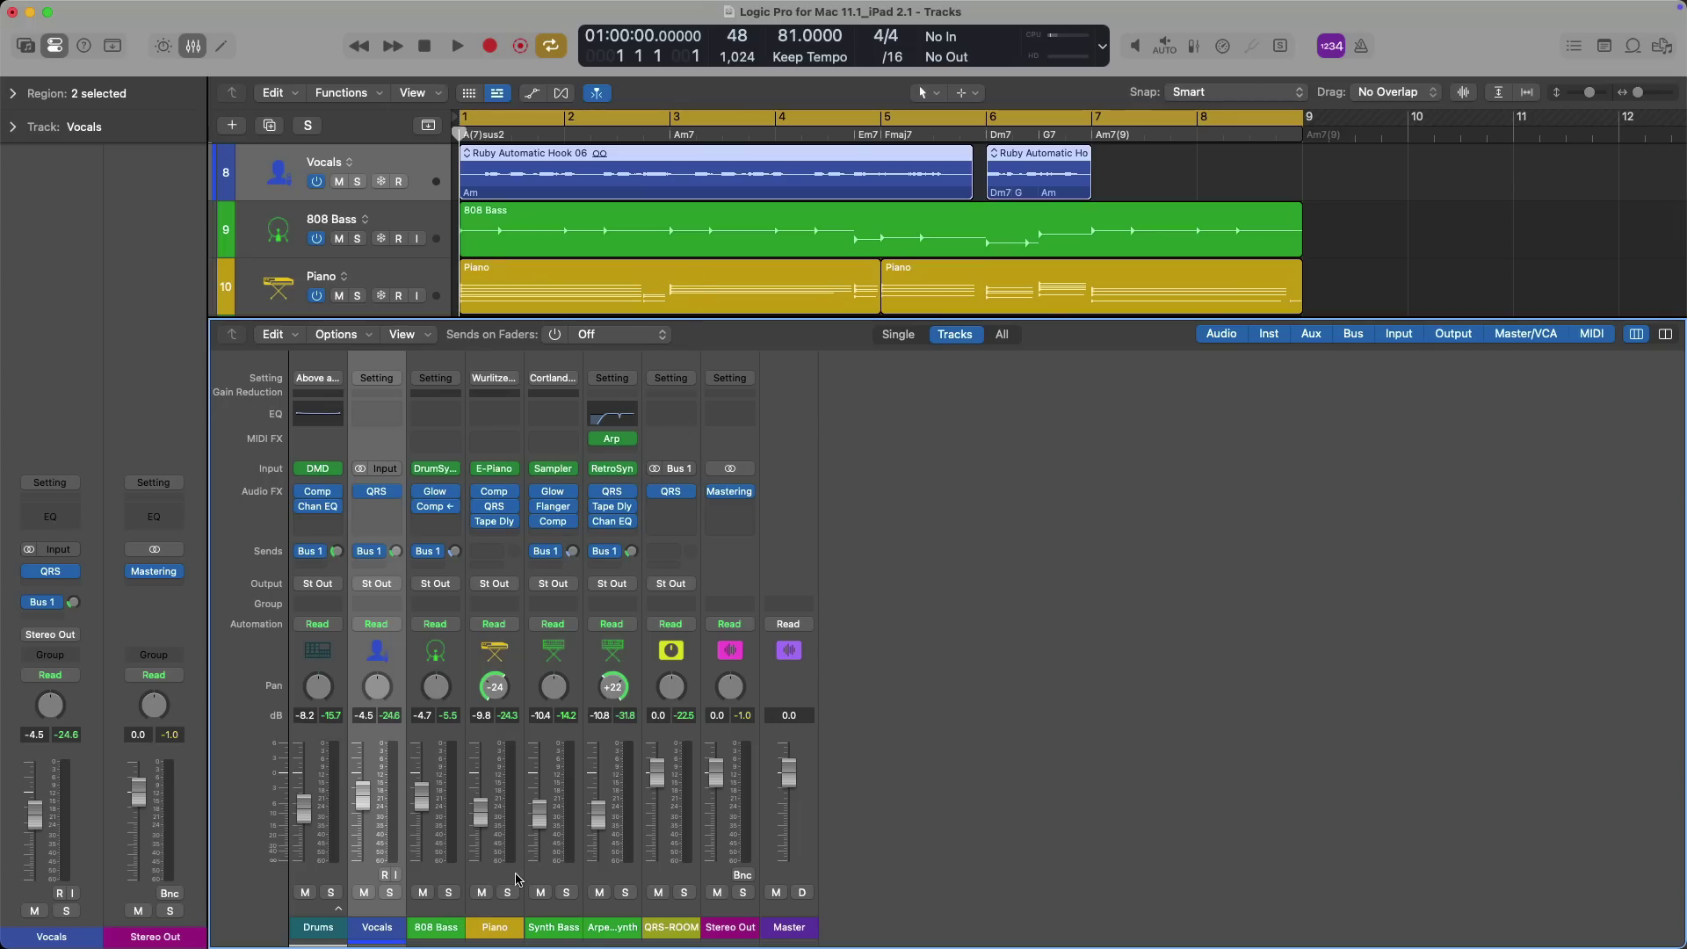
click(506, 912)
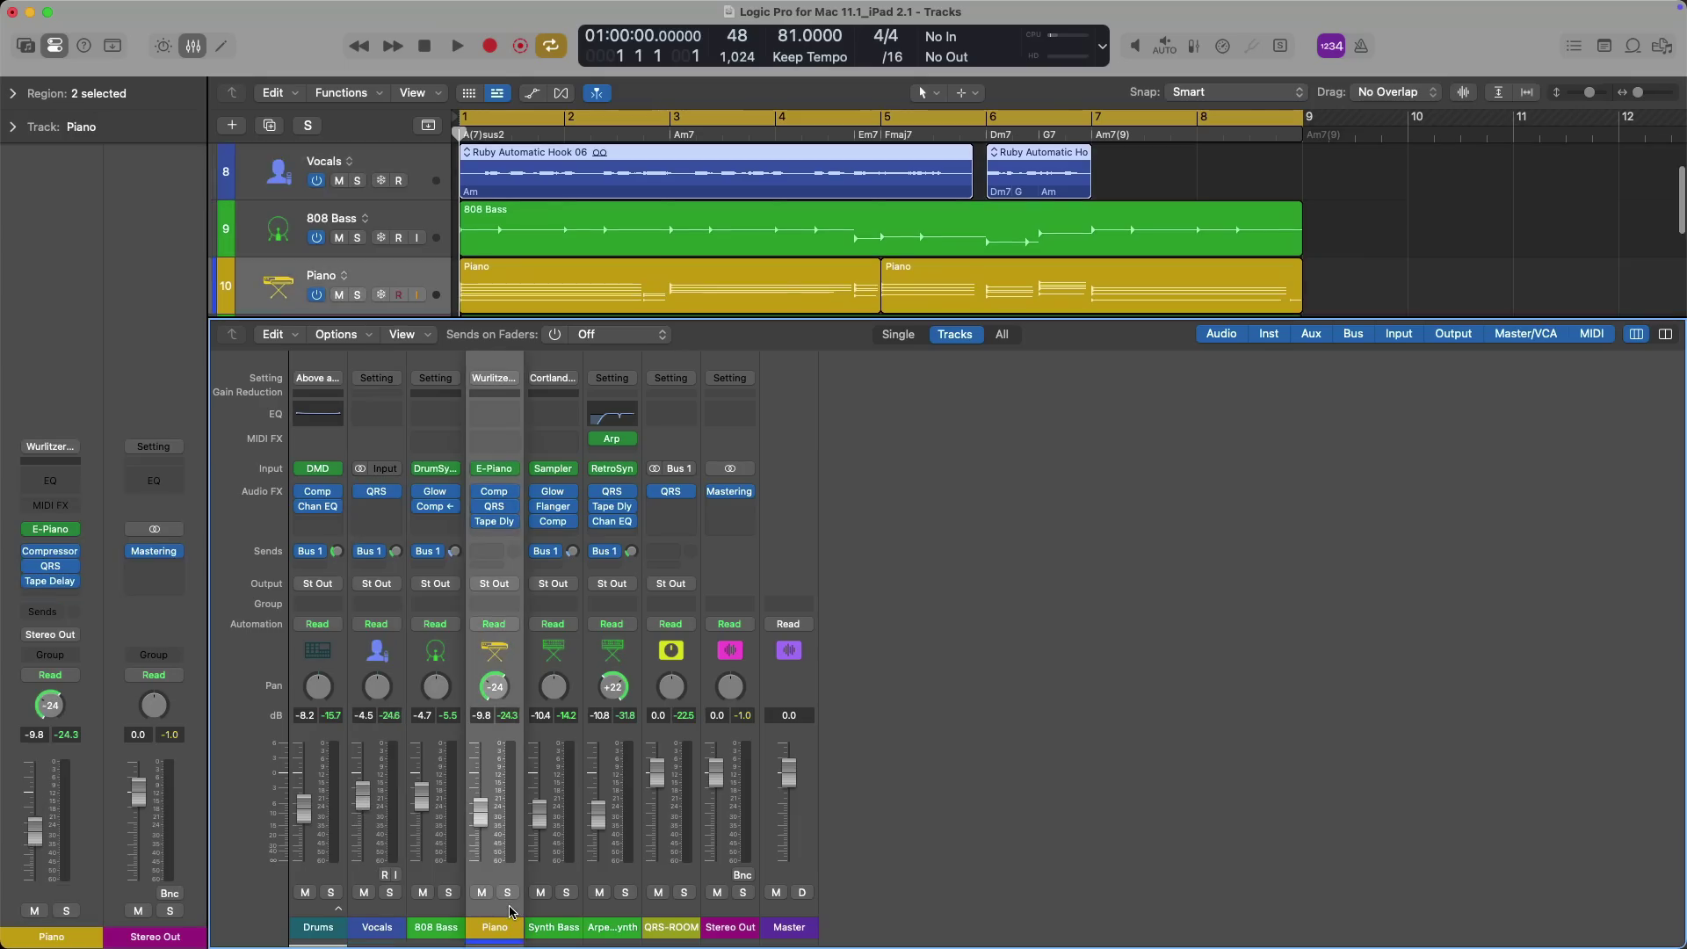
drag(507, 912, 389, 893)
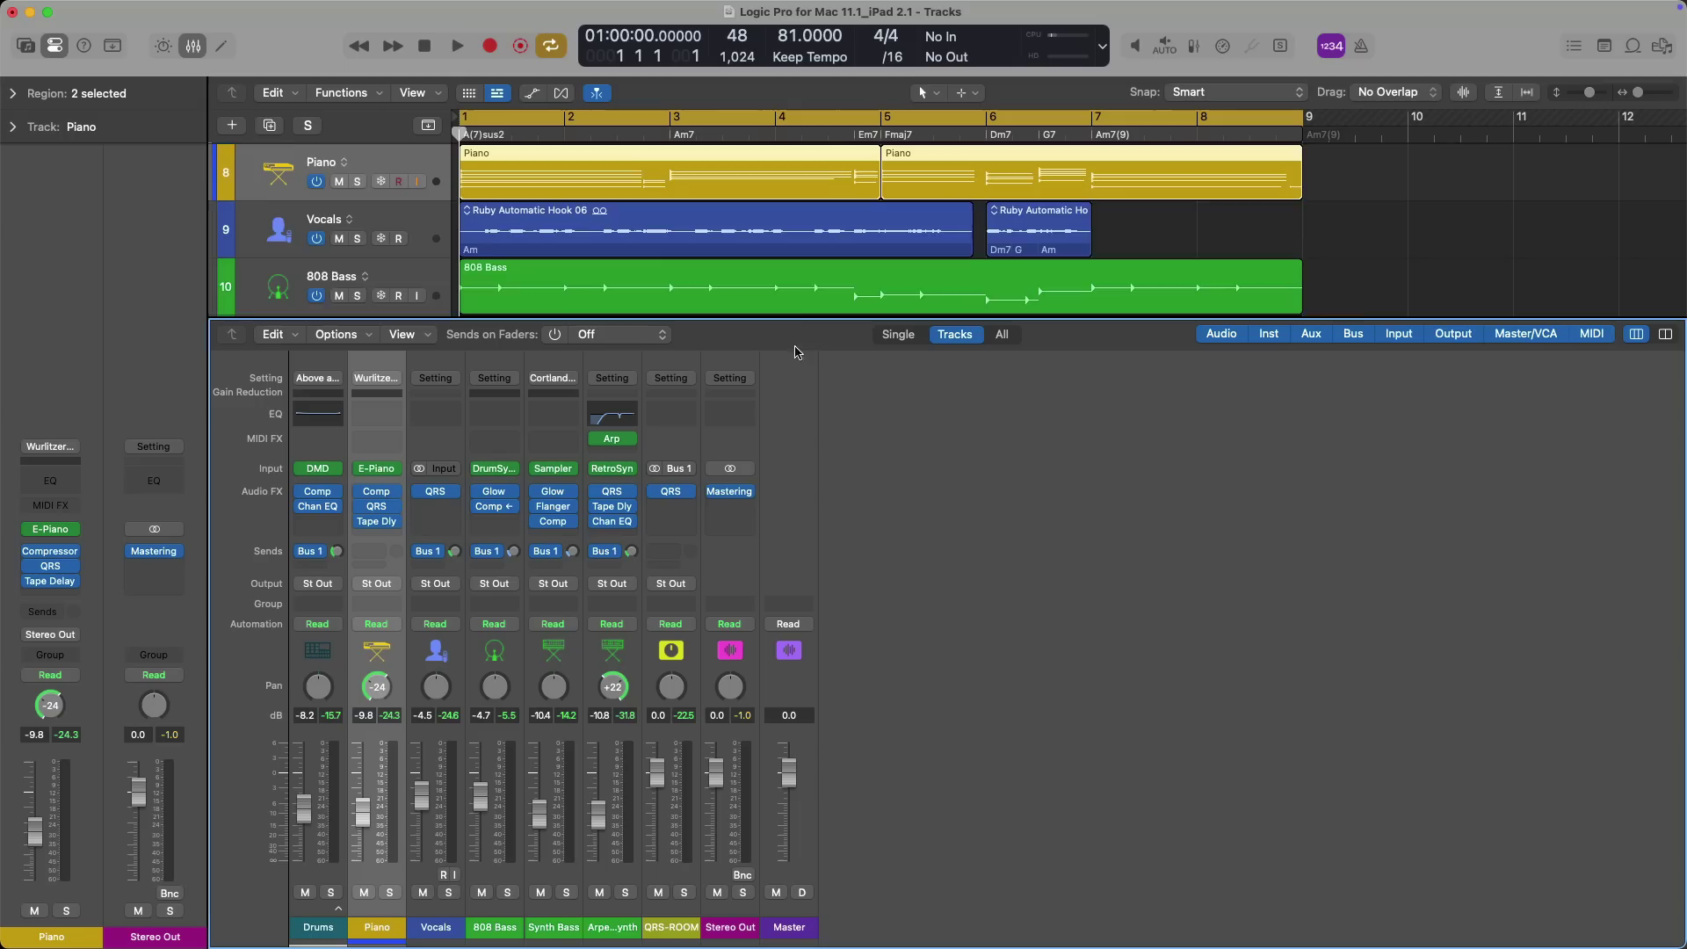
scroll(805, 278, up, 1)
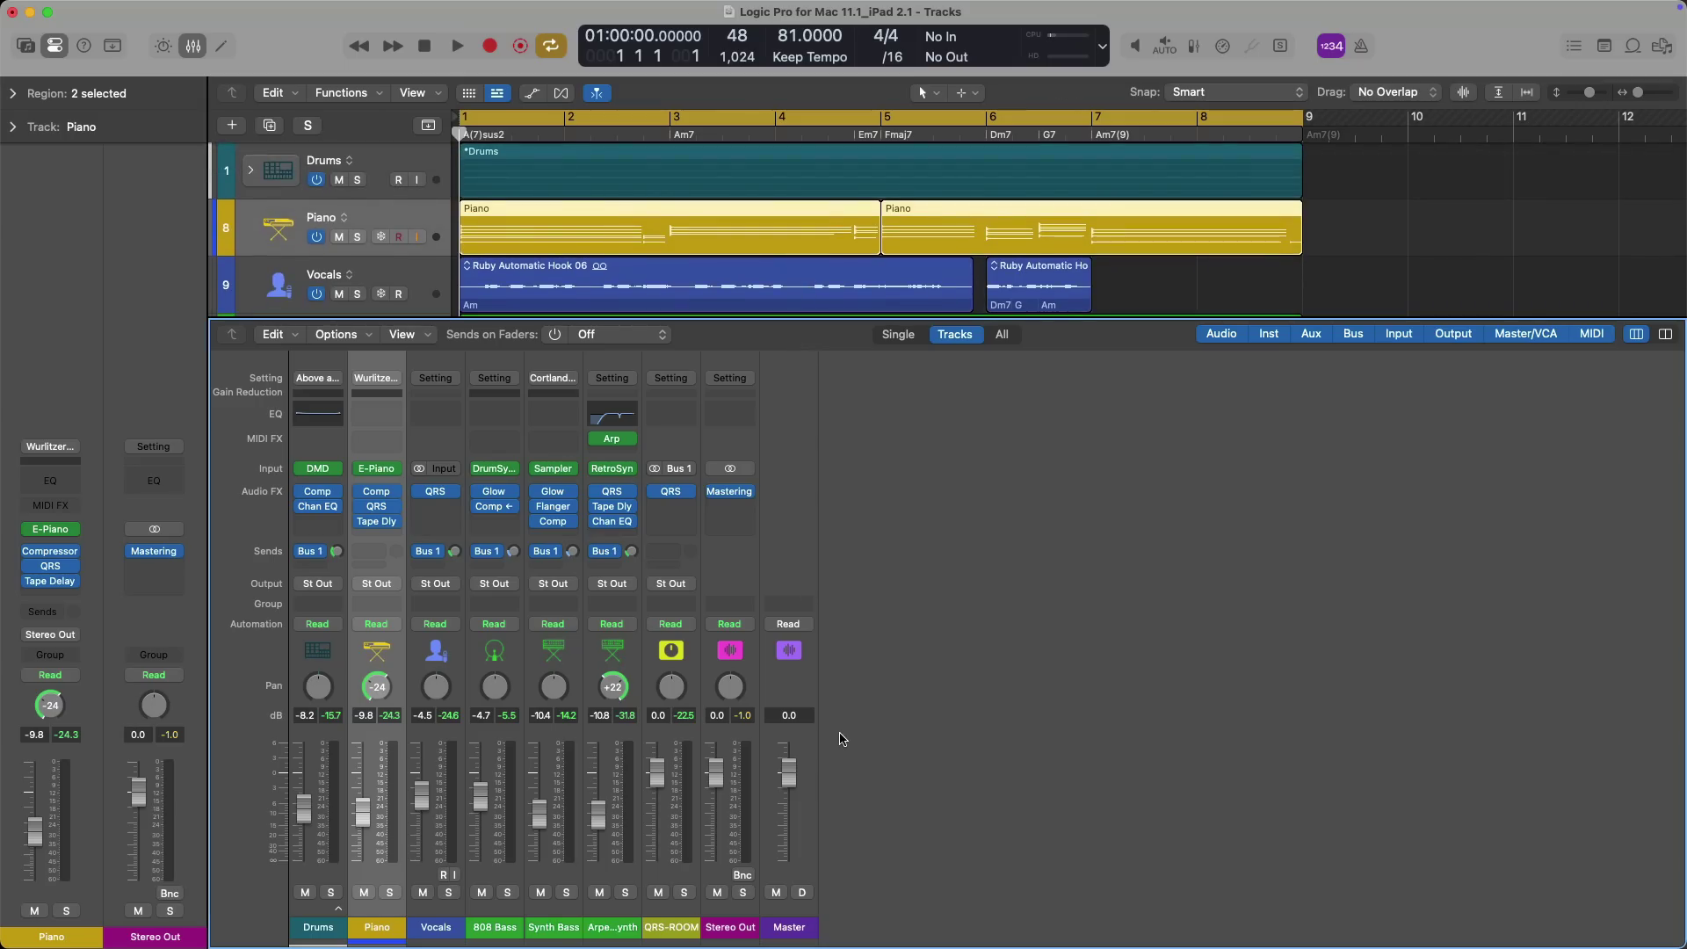
Move the 808 Bass, Synth Bass and Arpeggiated Synth channel strips together to between Piano and Vocals
click(514, 913)
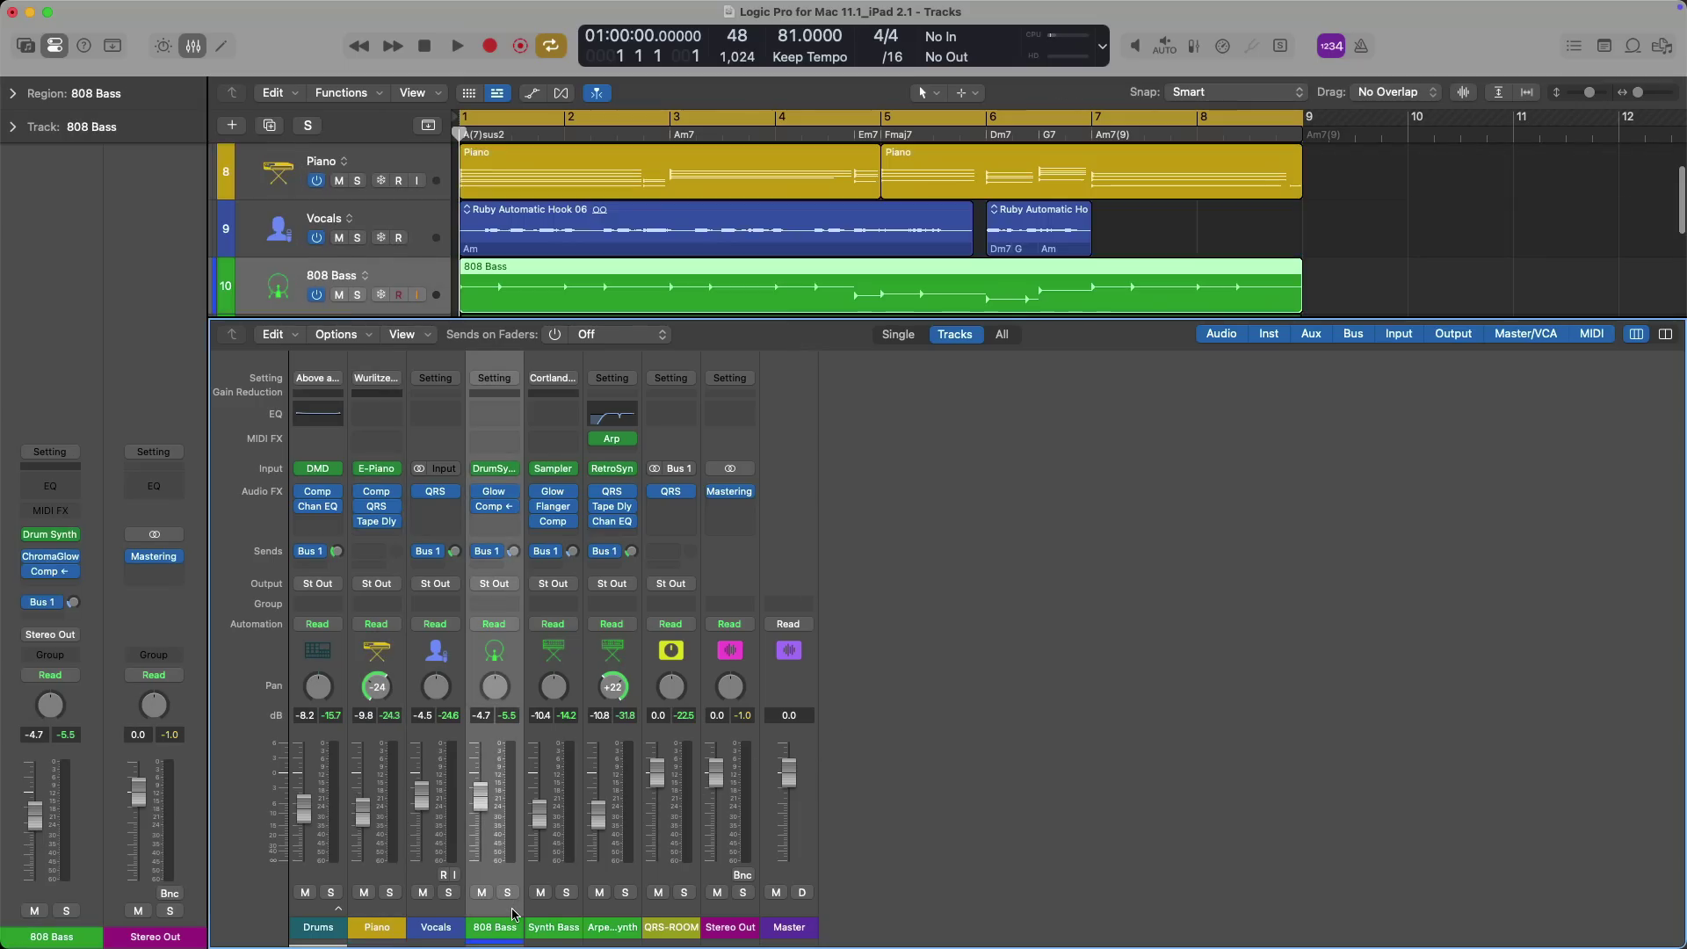
shift+click(622, 915)
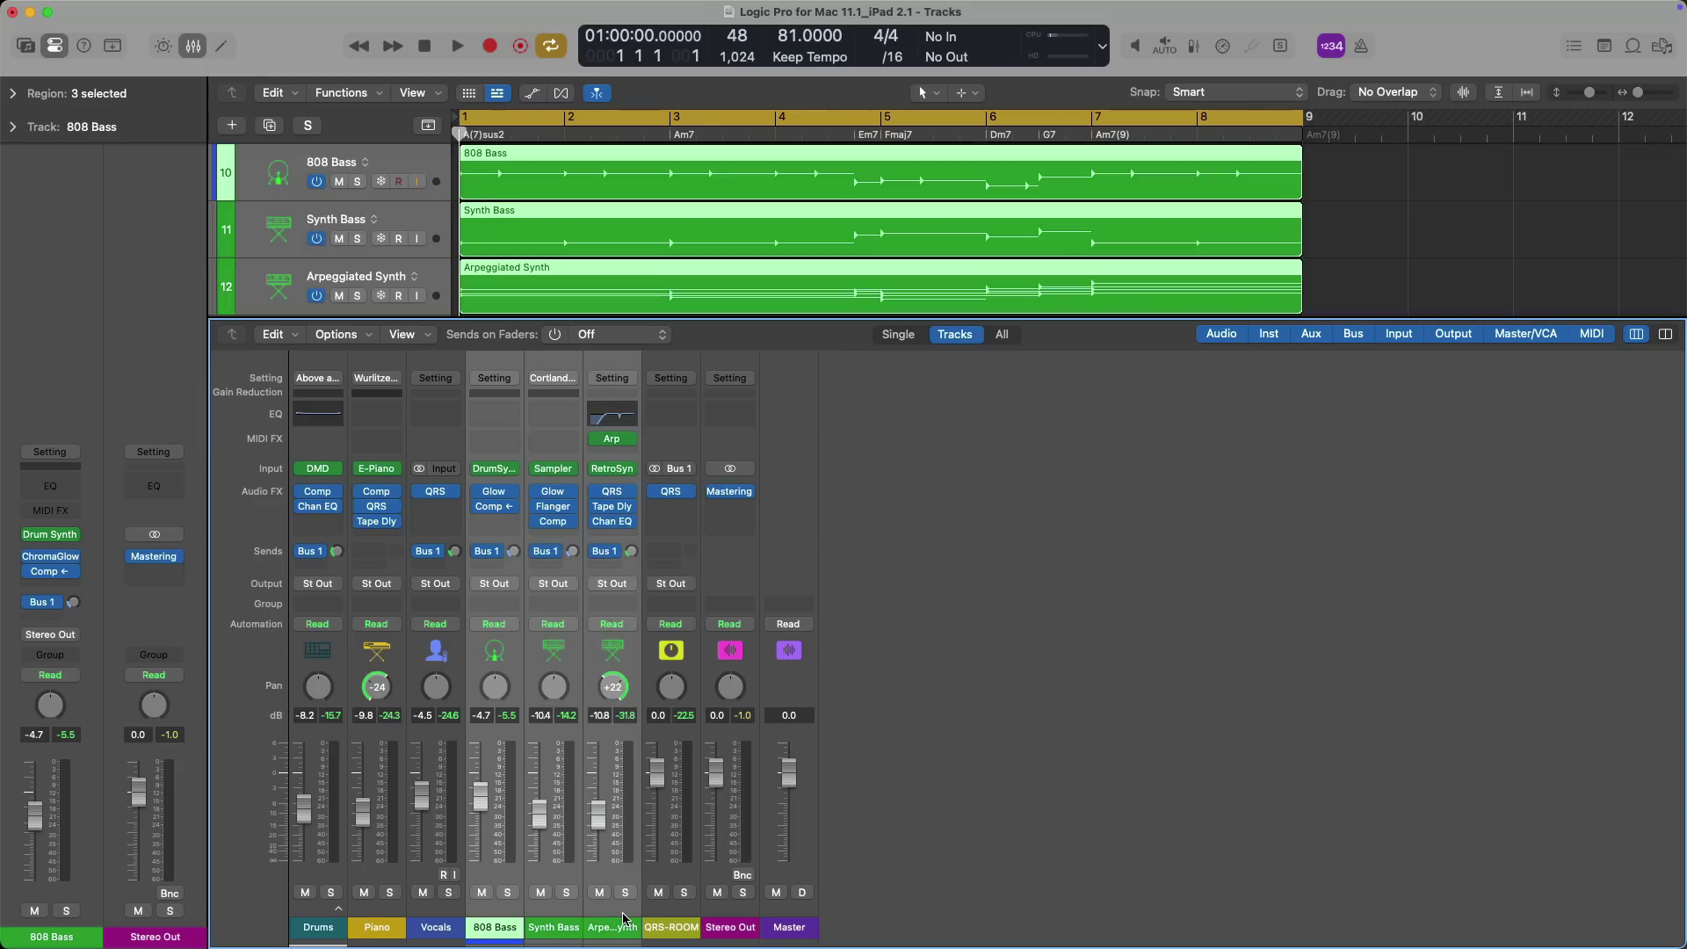
drag(622, 915, 538, 917)
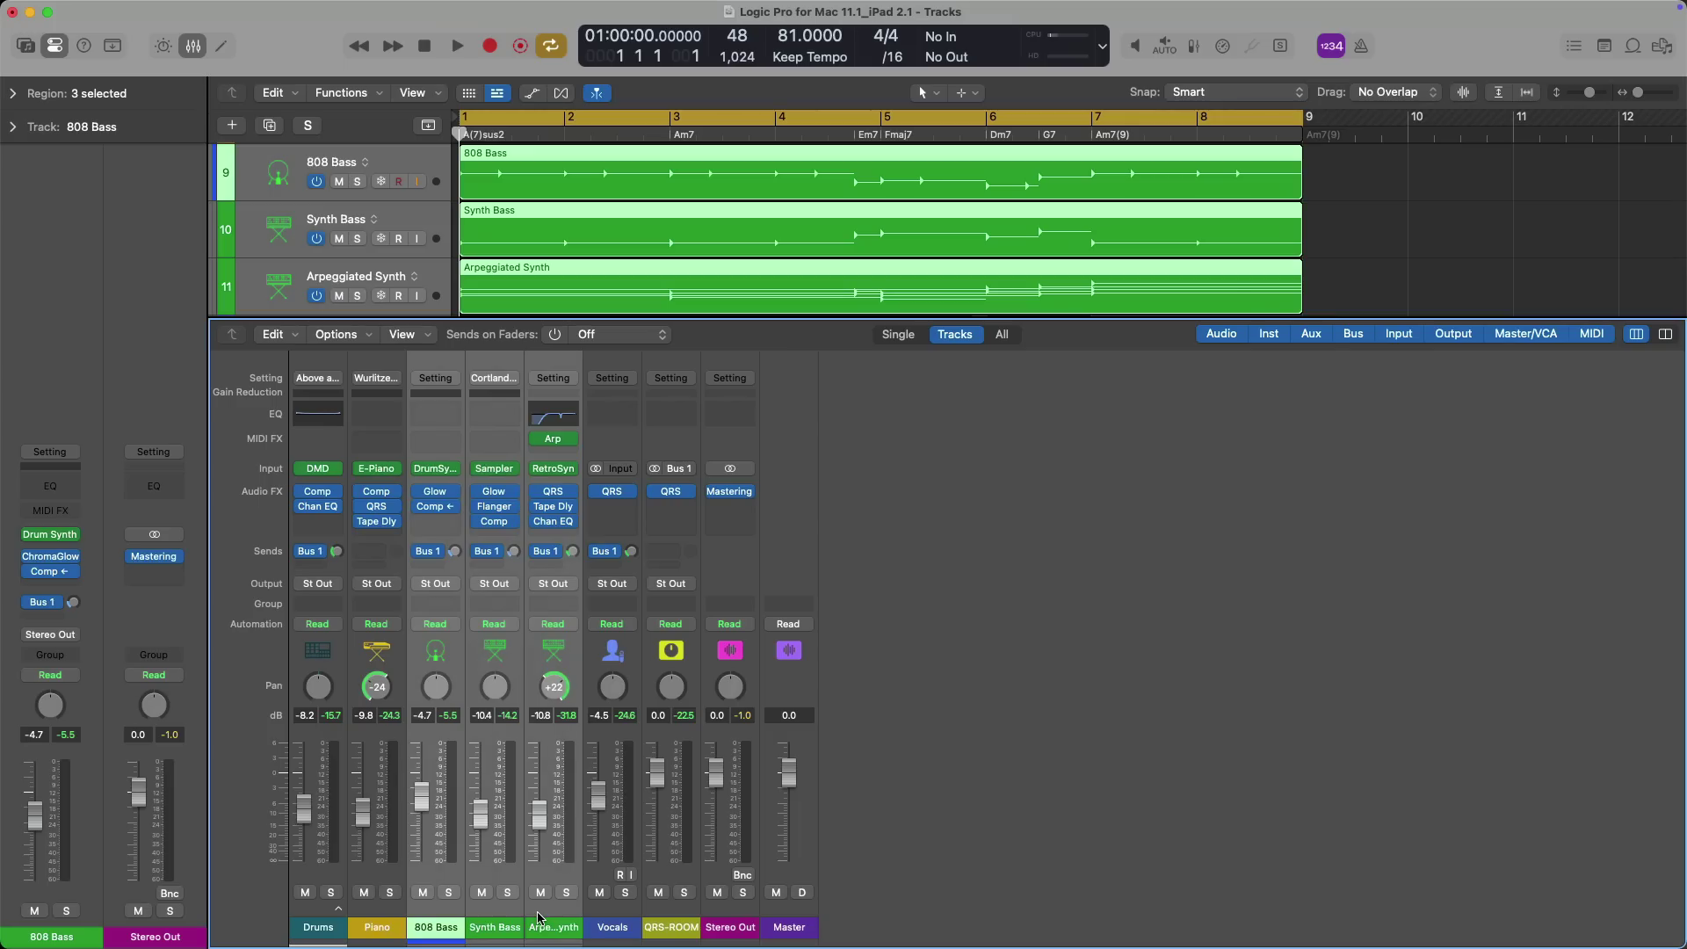
Move the non-adjacent Piano, Synth Bass and Vocals channel strips together ahead of Drums, and hide the mixer
click(614, 923)
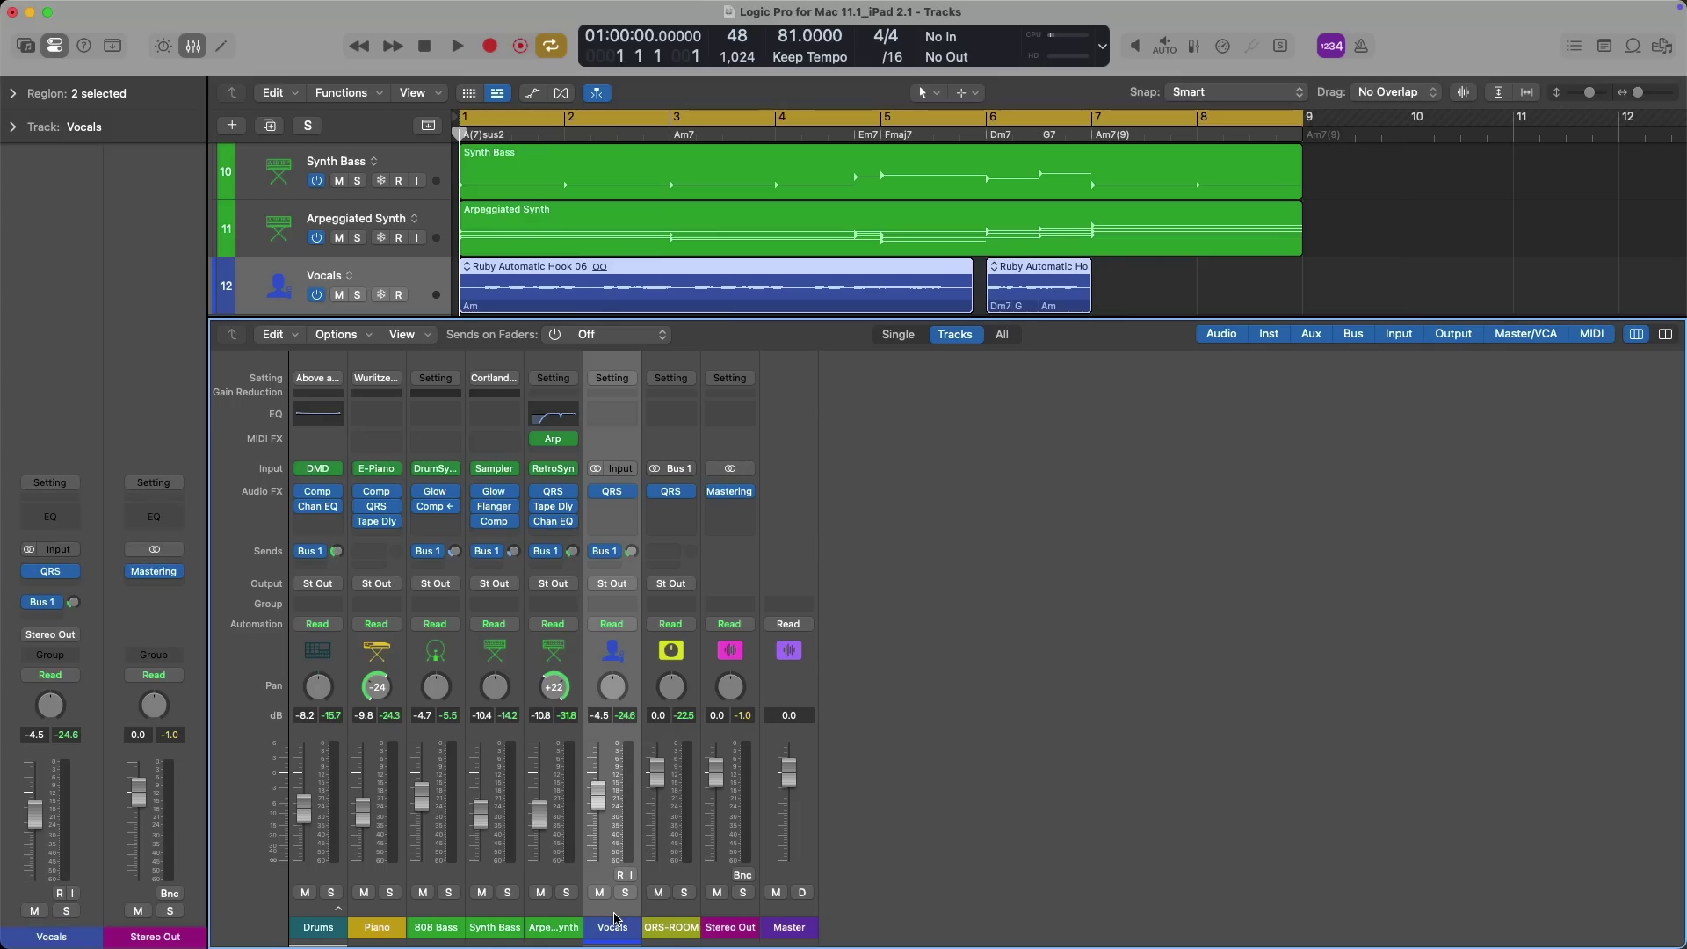
shift+click(495, 922)
shift+click(367, 918)
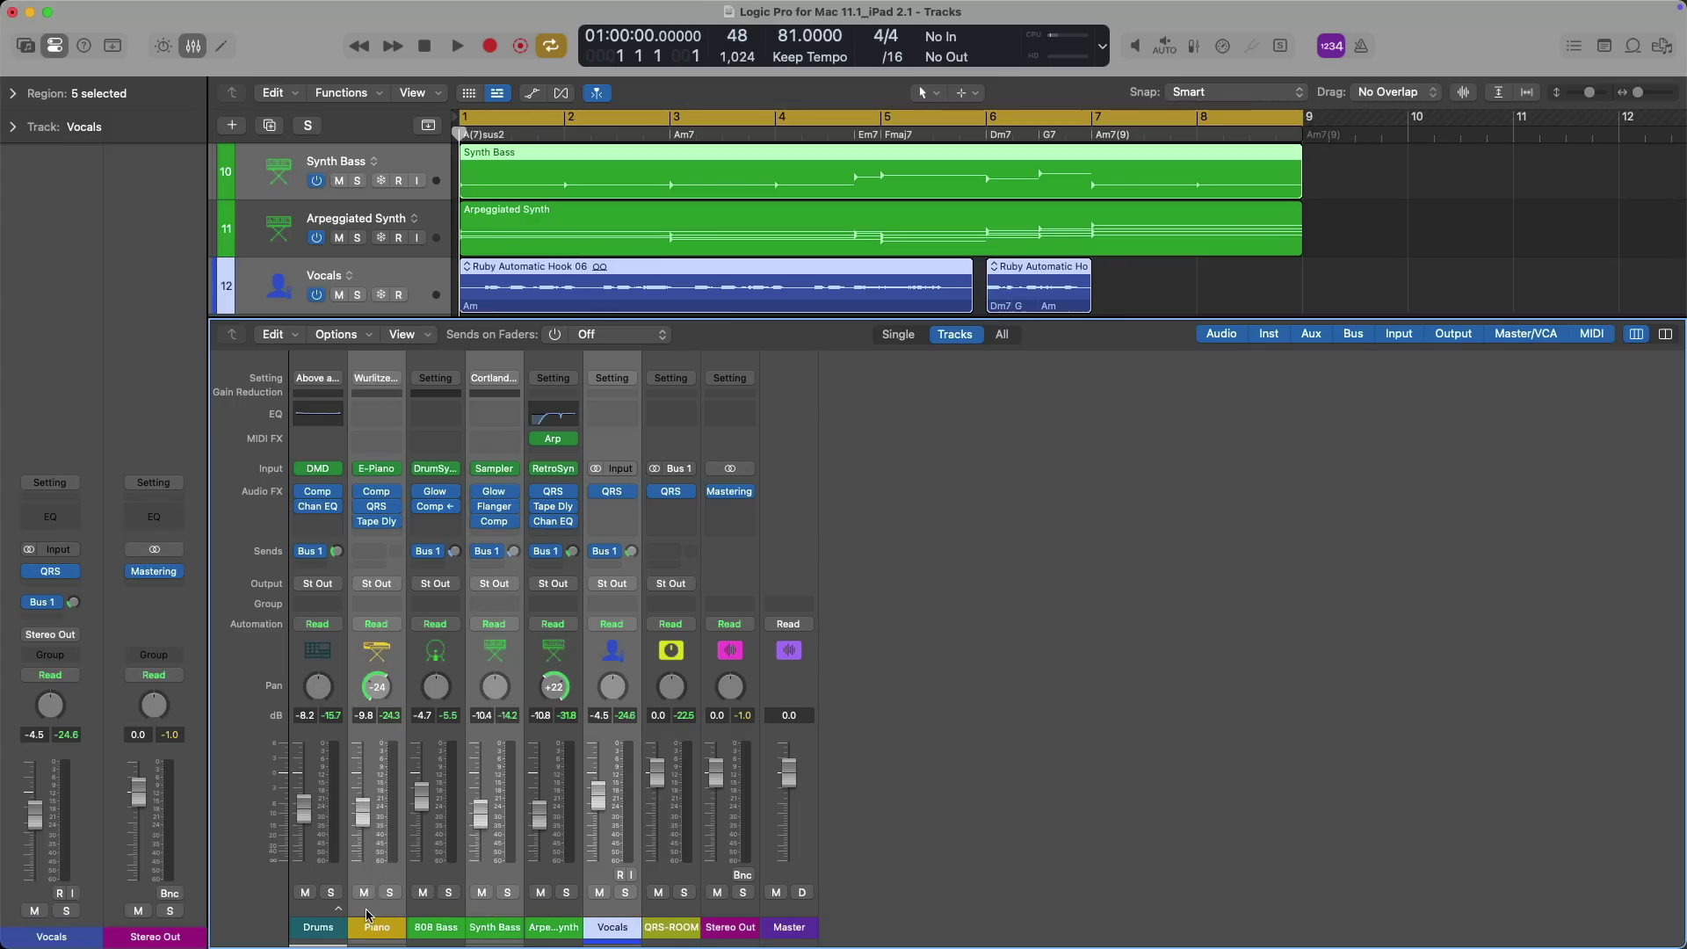
drag(367, 916, 352, 917)
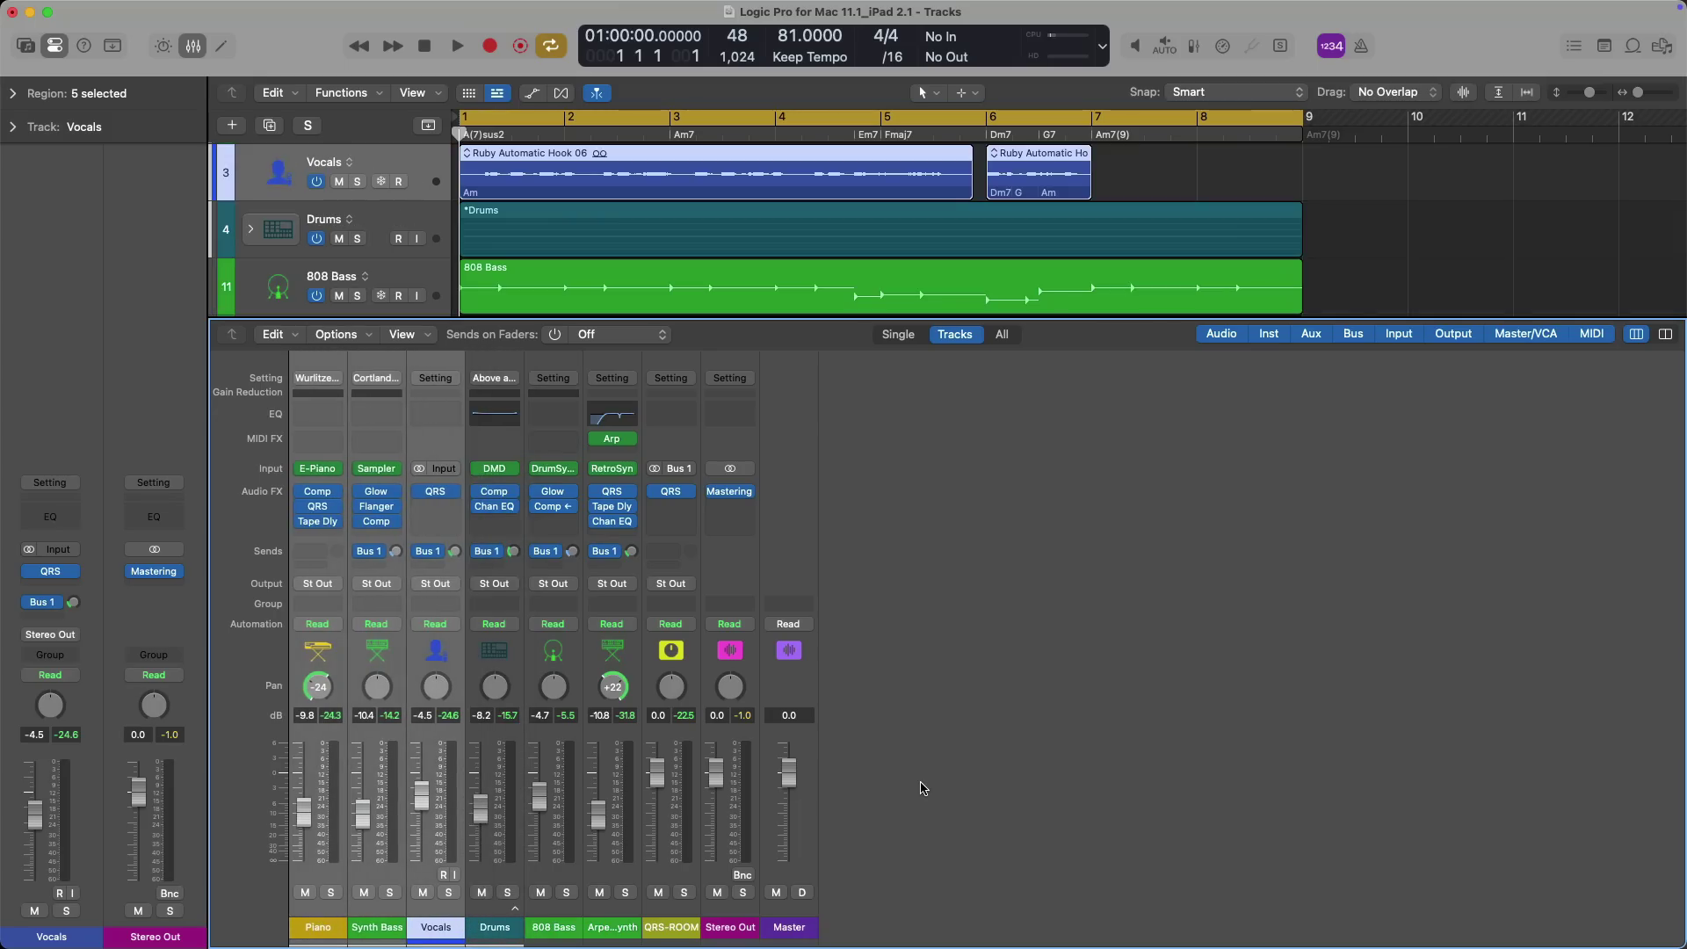
key(x)
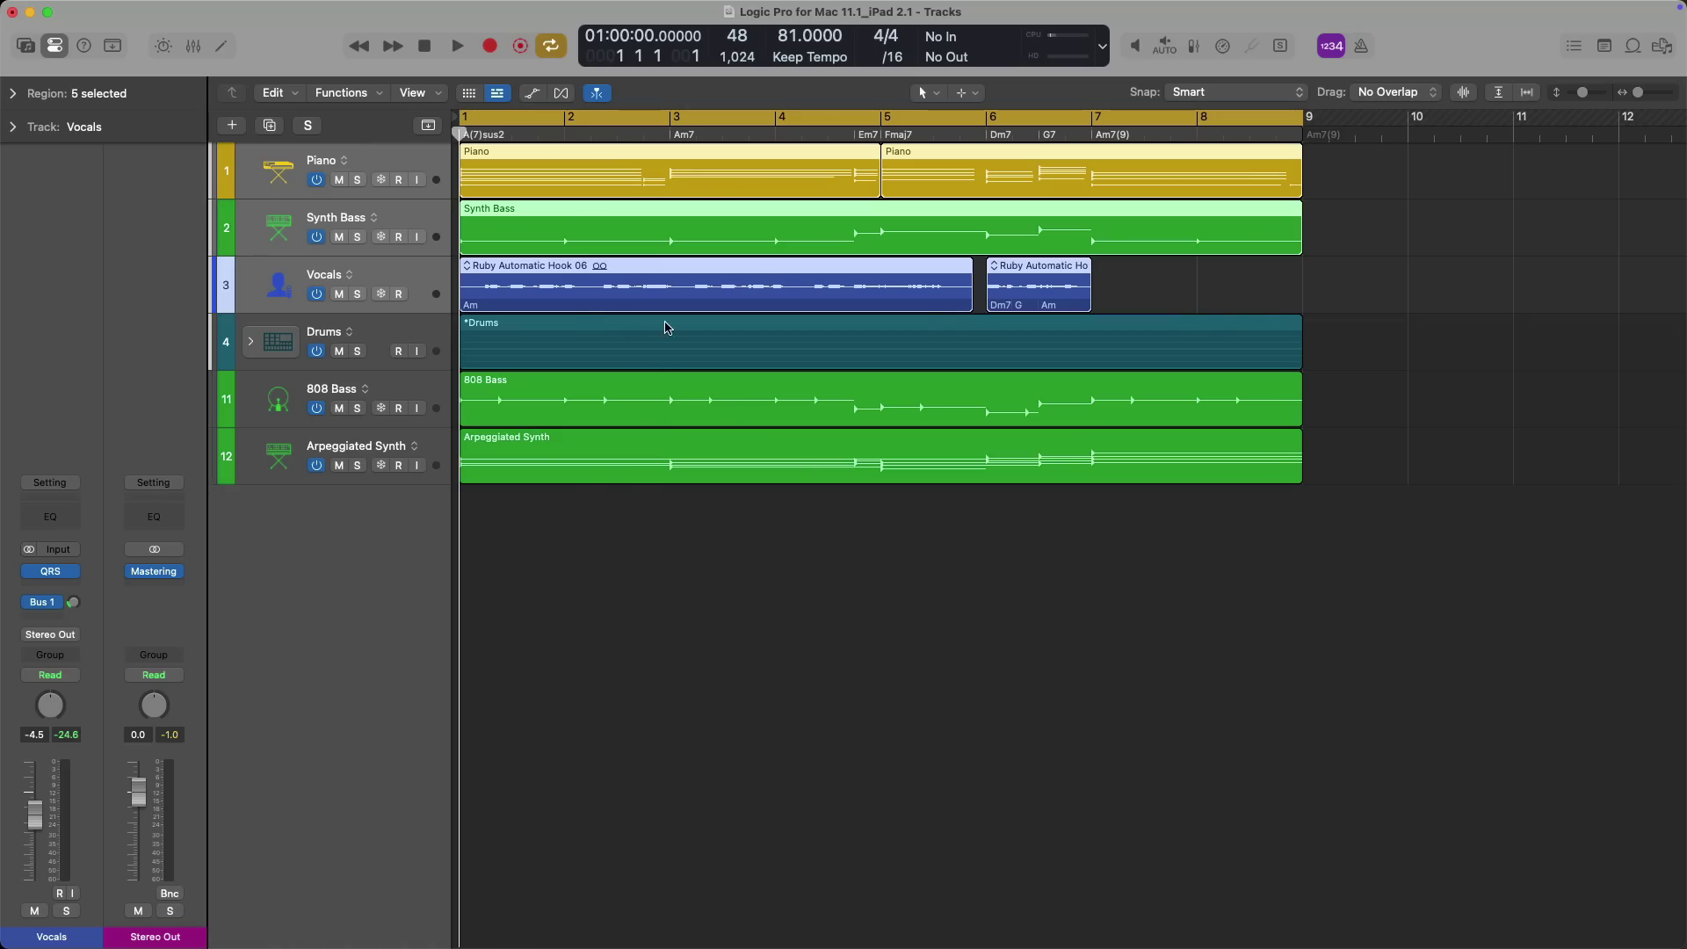
Show the mixer again and move the QRS-ROOM aux channel strip to between Piano and Synth Bass
key(x)
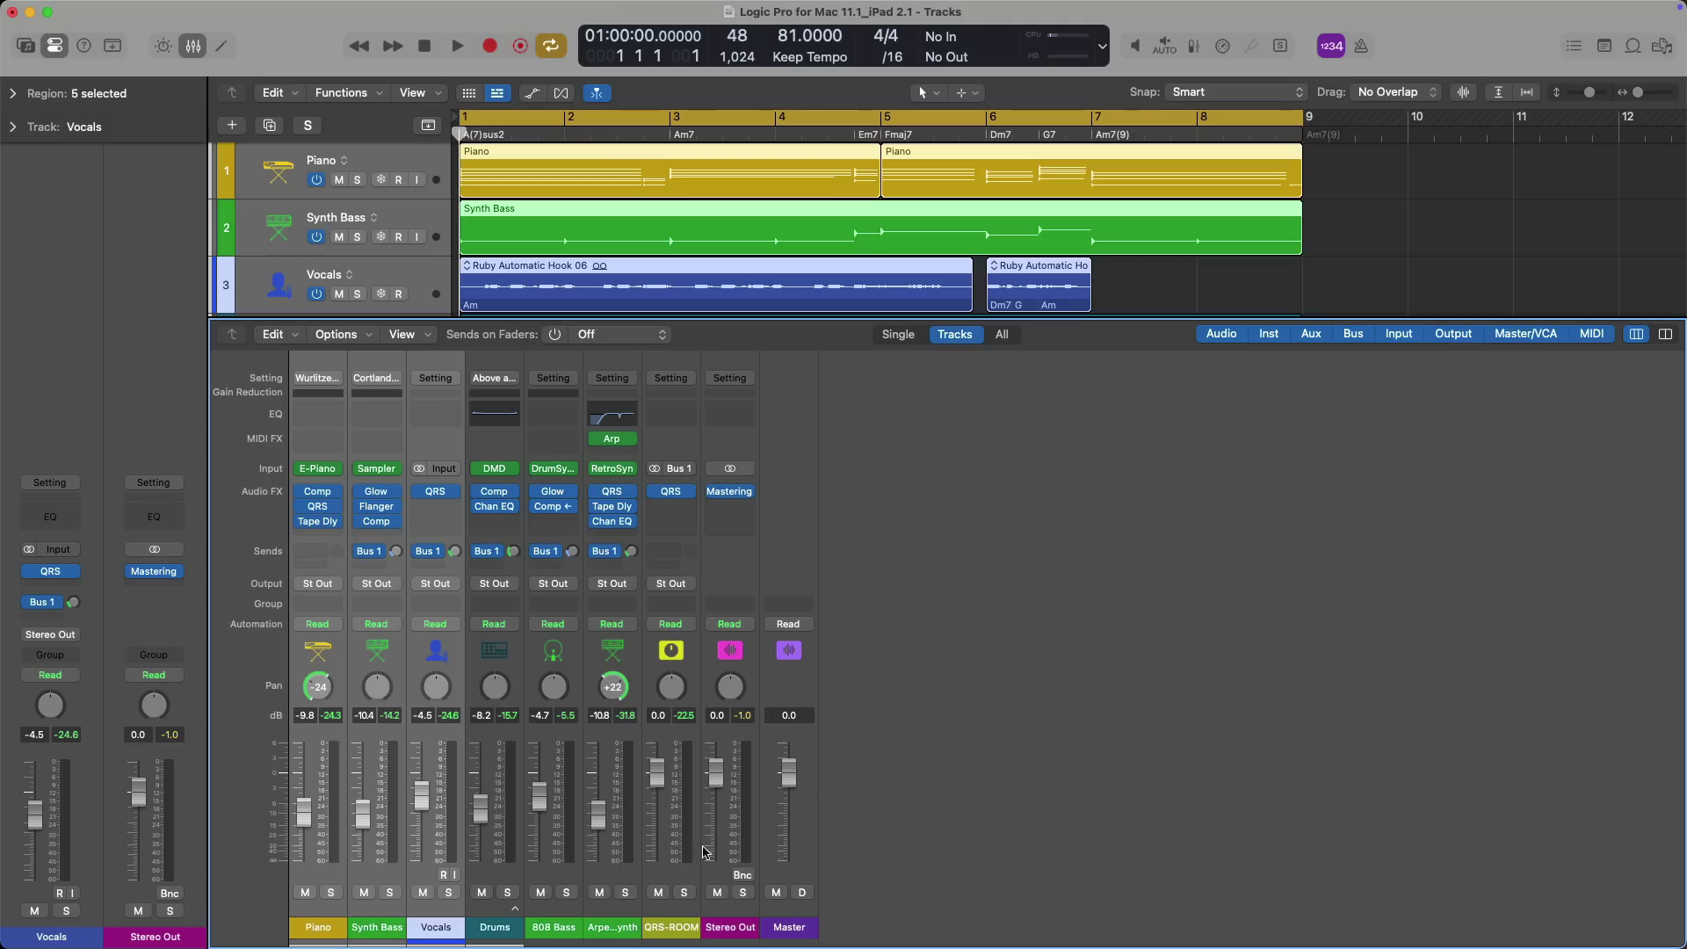
click(670, 922)
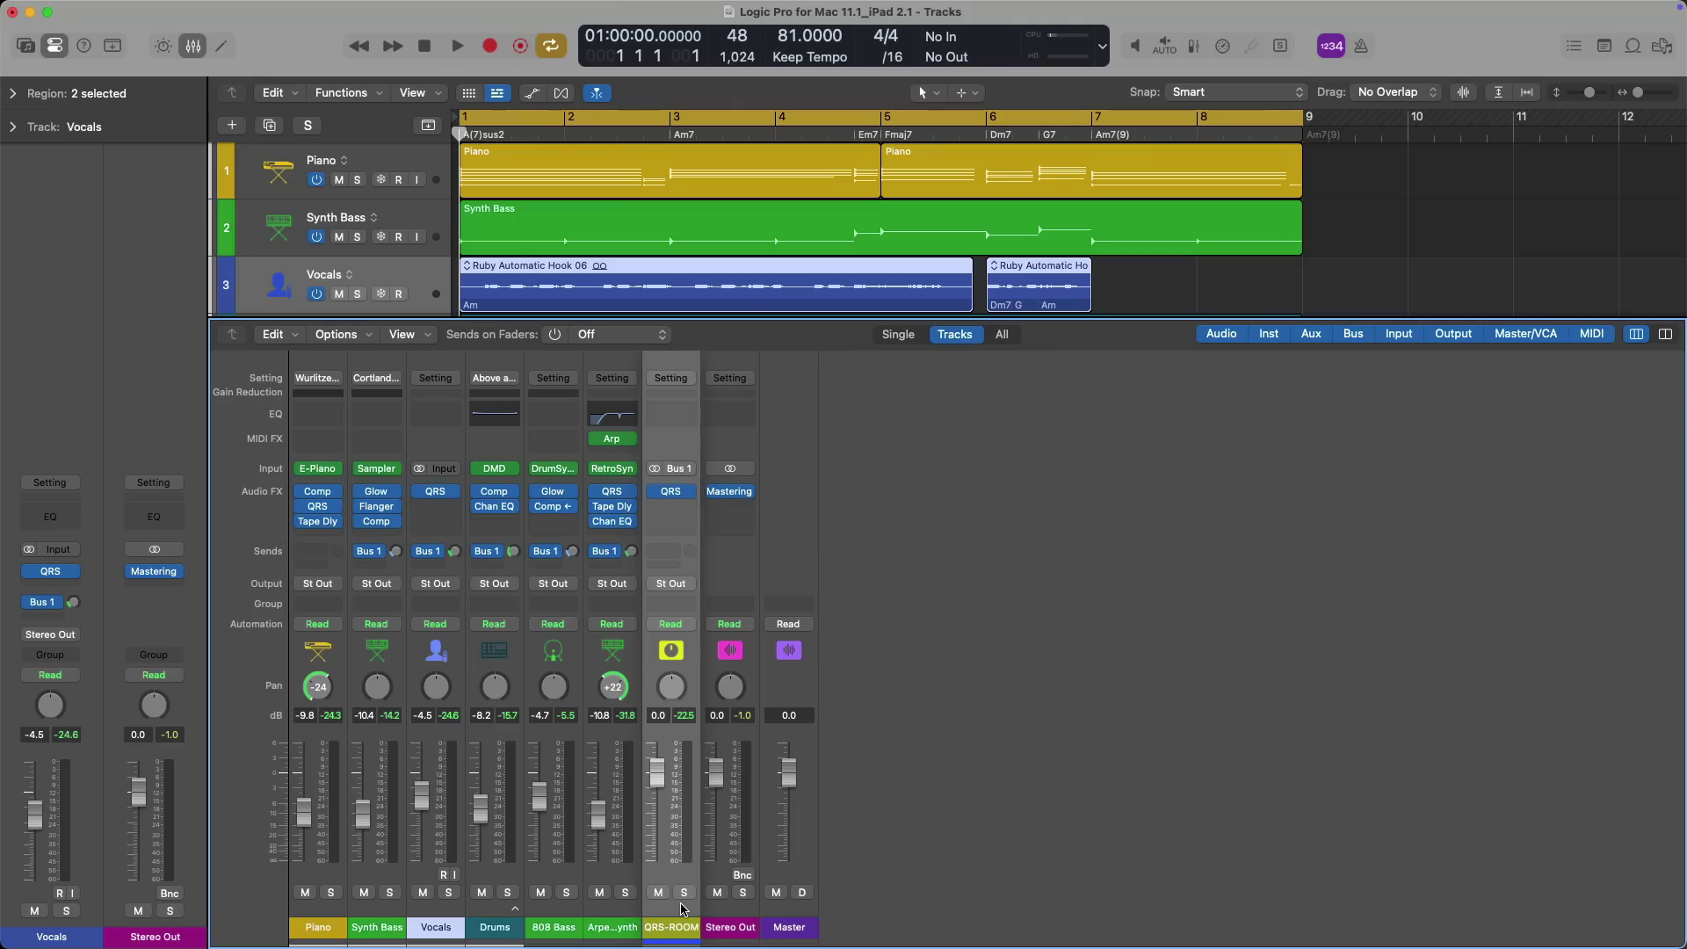
drag(683, 910, 376, 922)
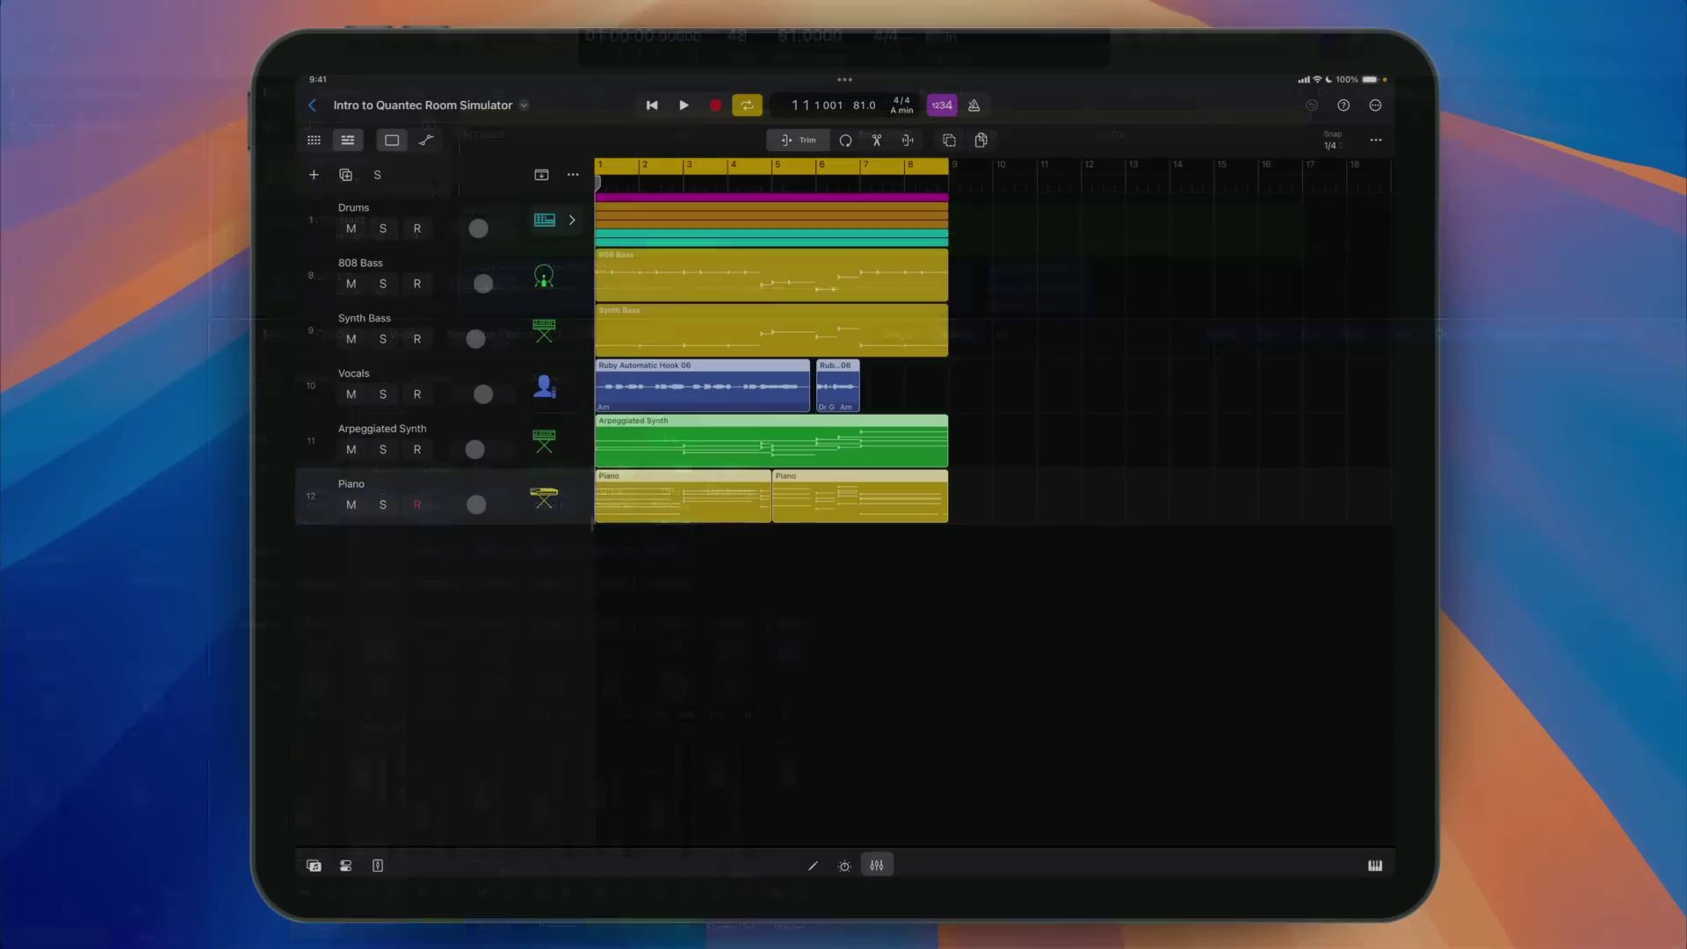
Switch to Logic Pro for iPad, show its mixer and move the Piano channel strip next to Vocals
key(x)
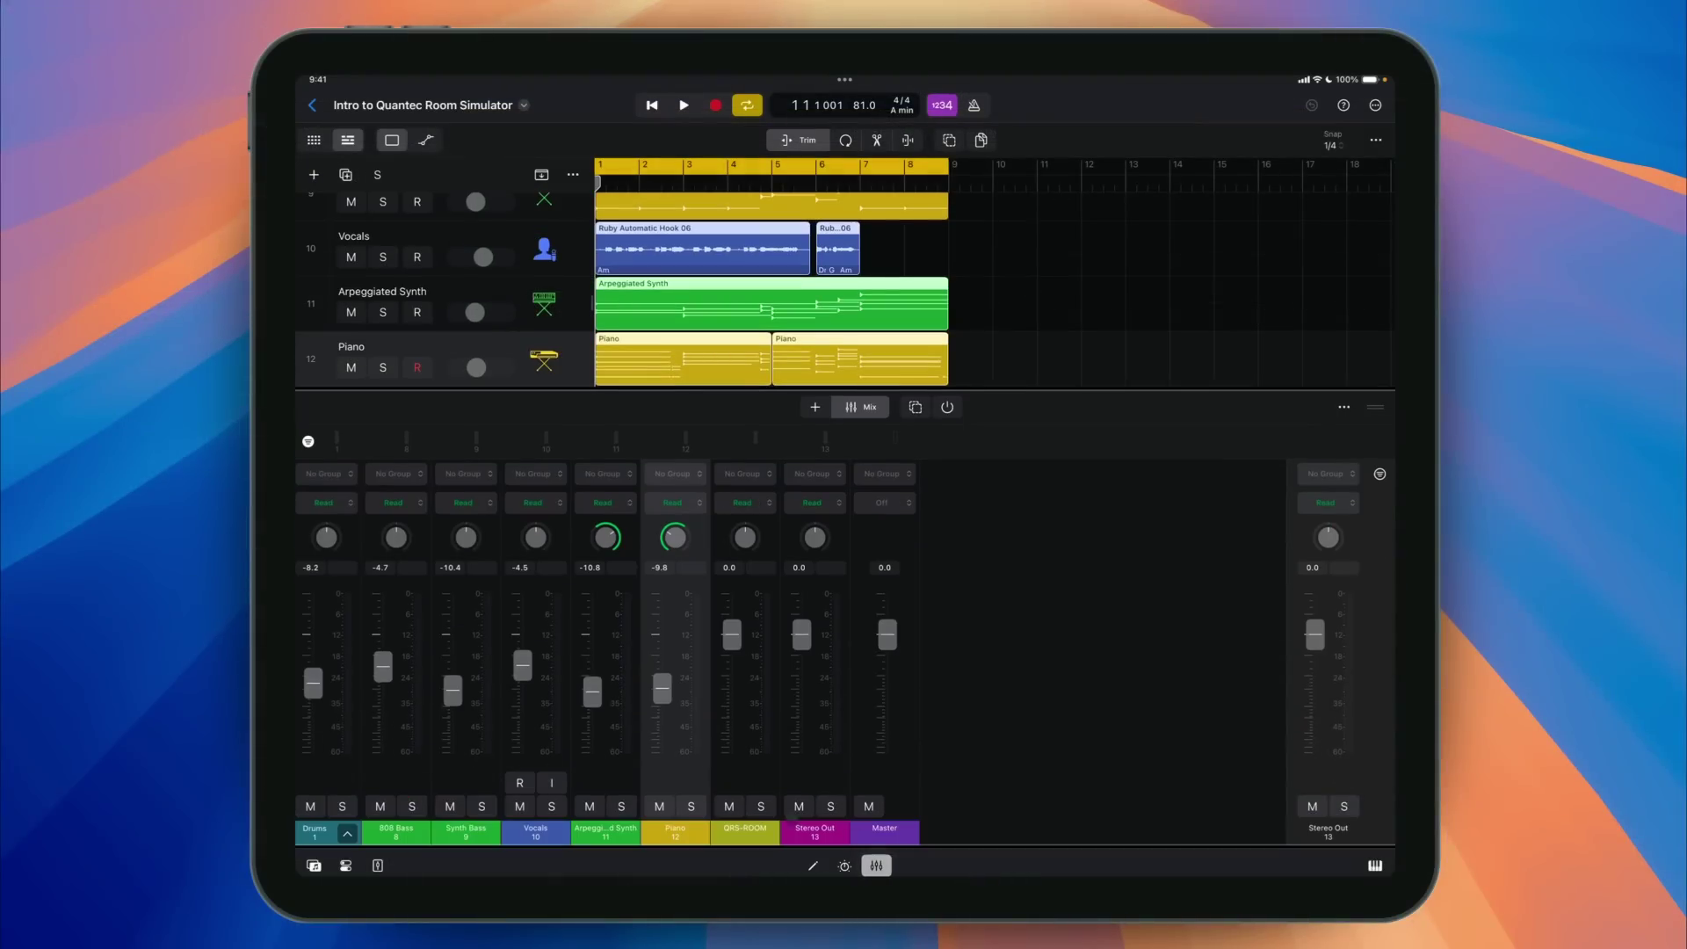
drag(692, 833, 562, 830)
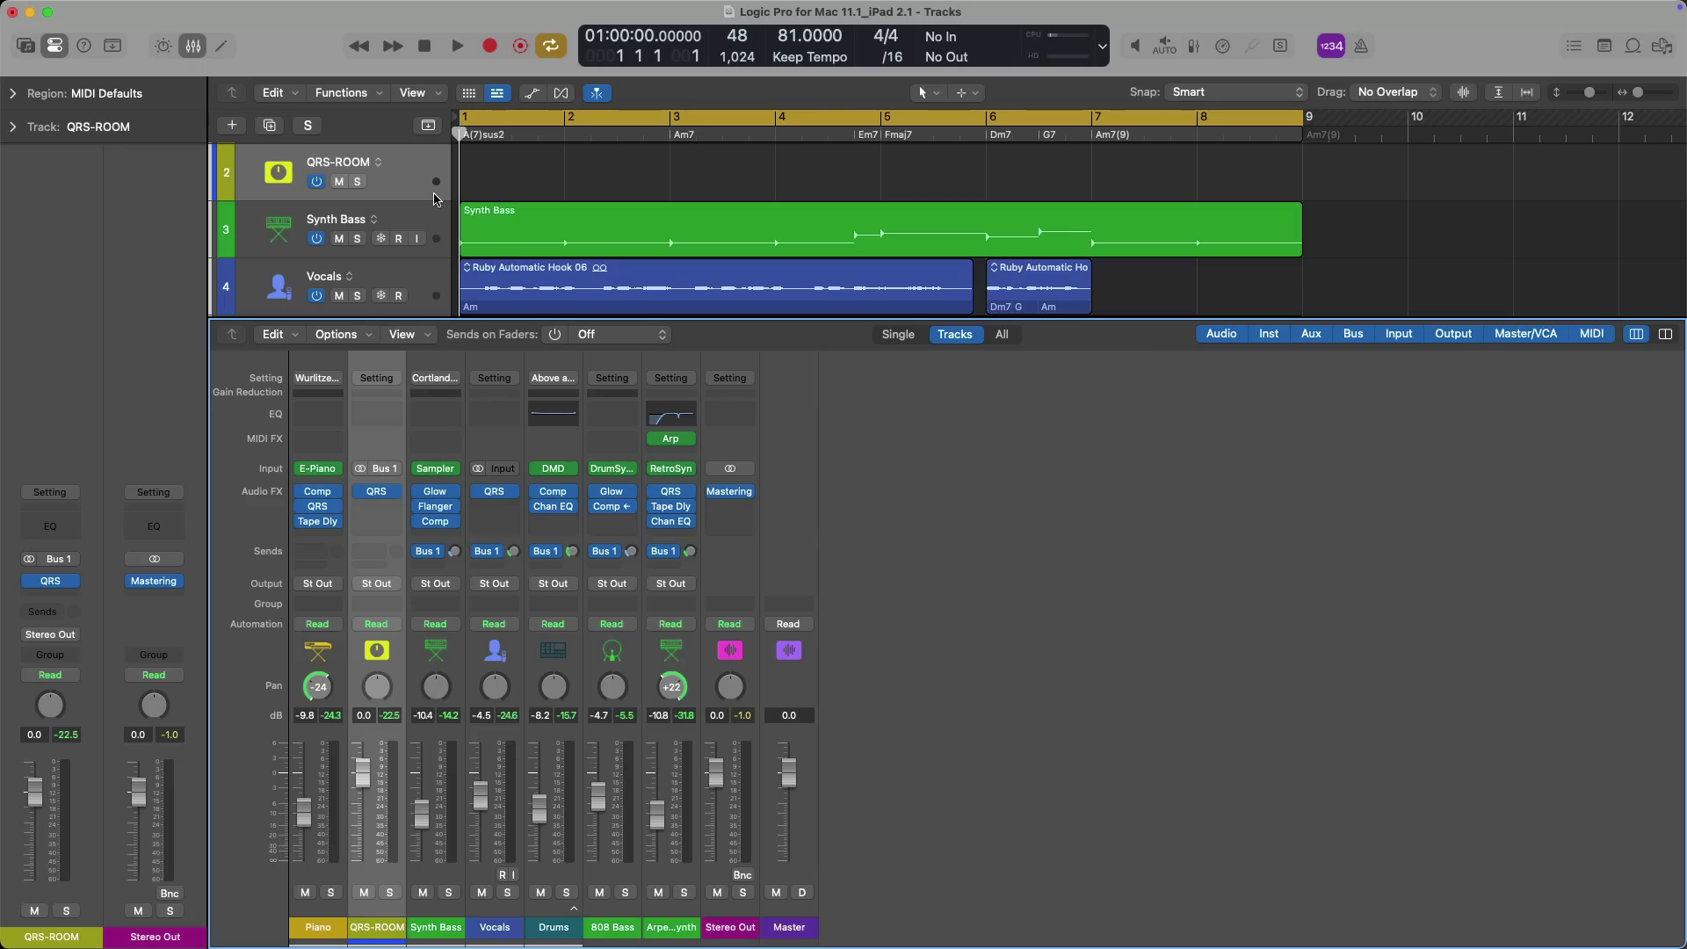
Search the audio effects for "ensem" and insert Ensemble below QRS on the Vocals channel strip
click(490, 508)
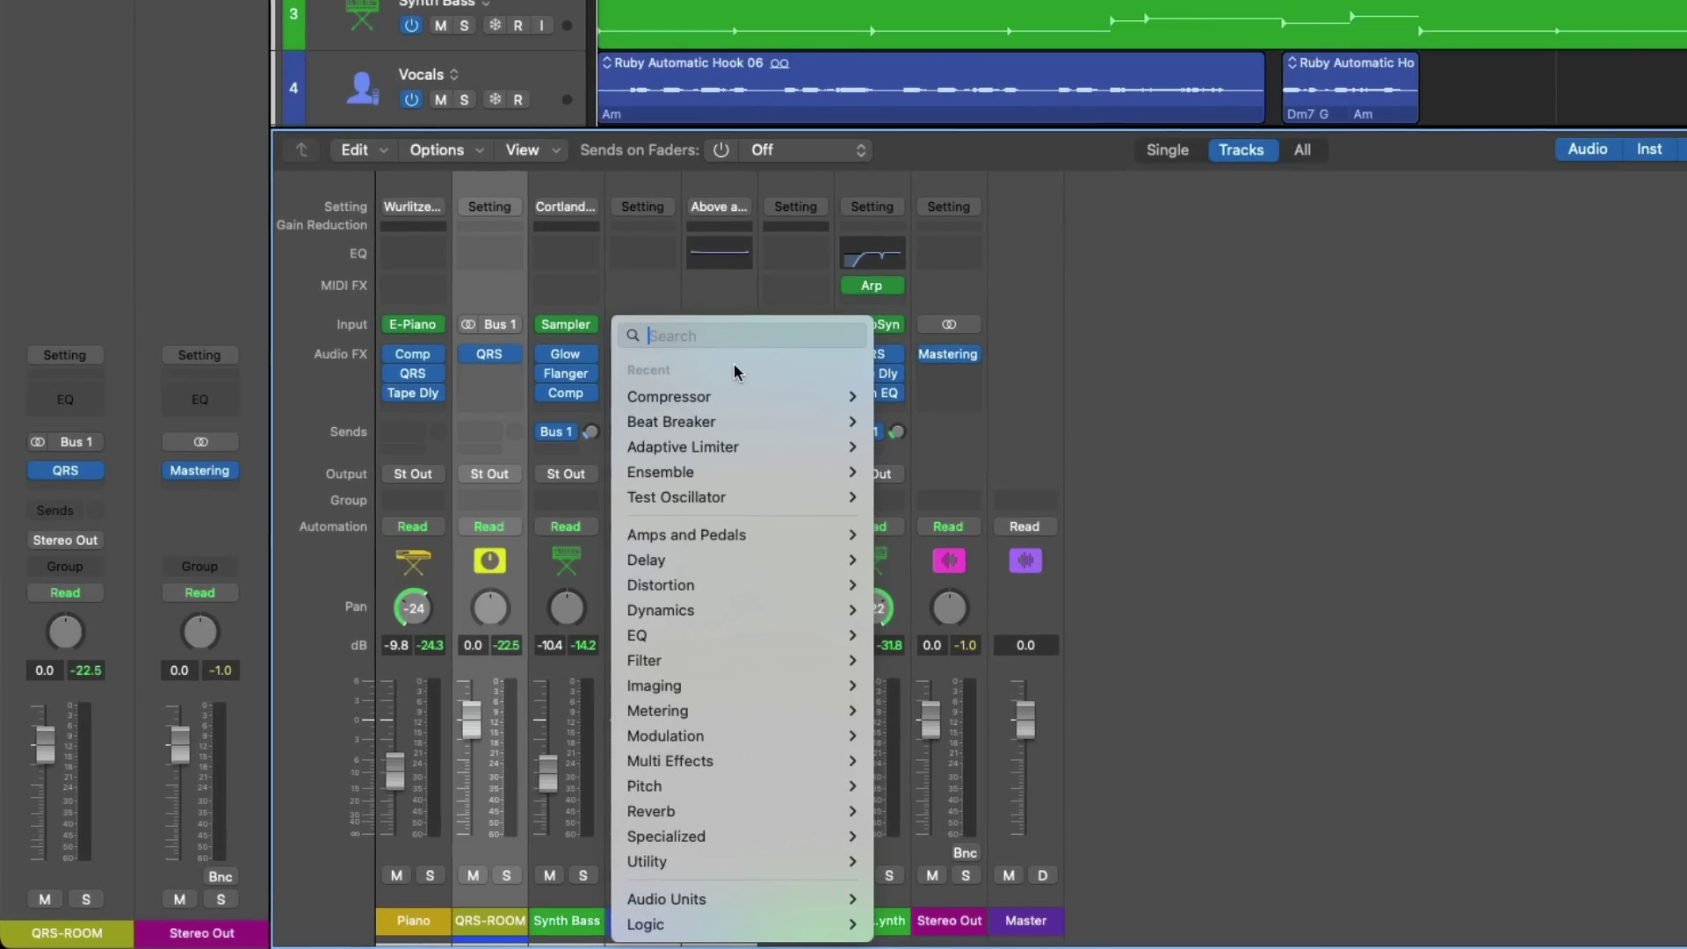
text(ensem)
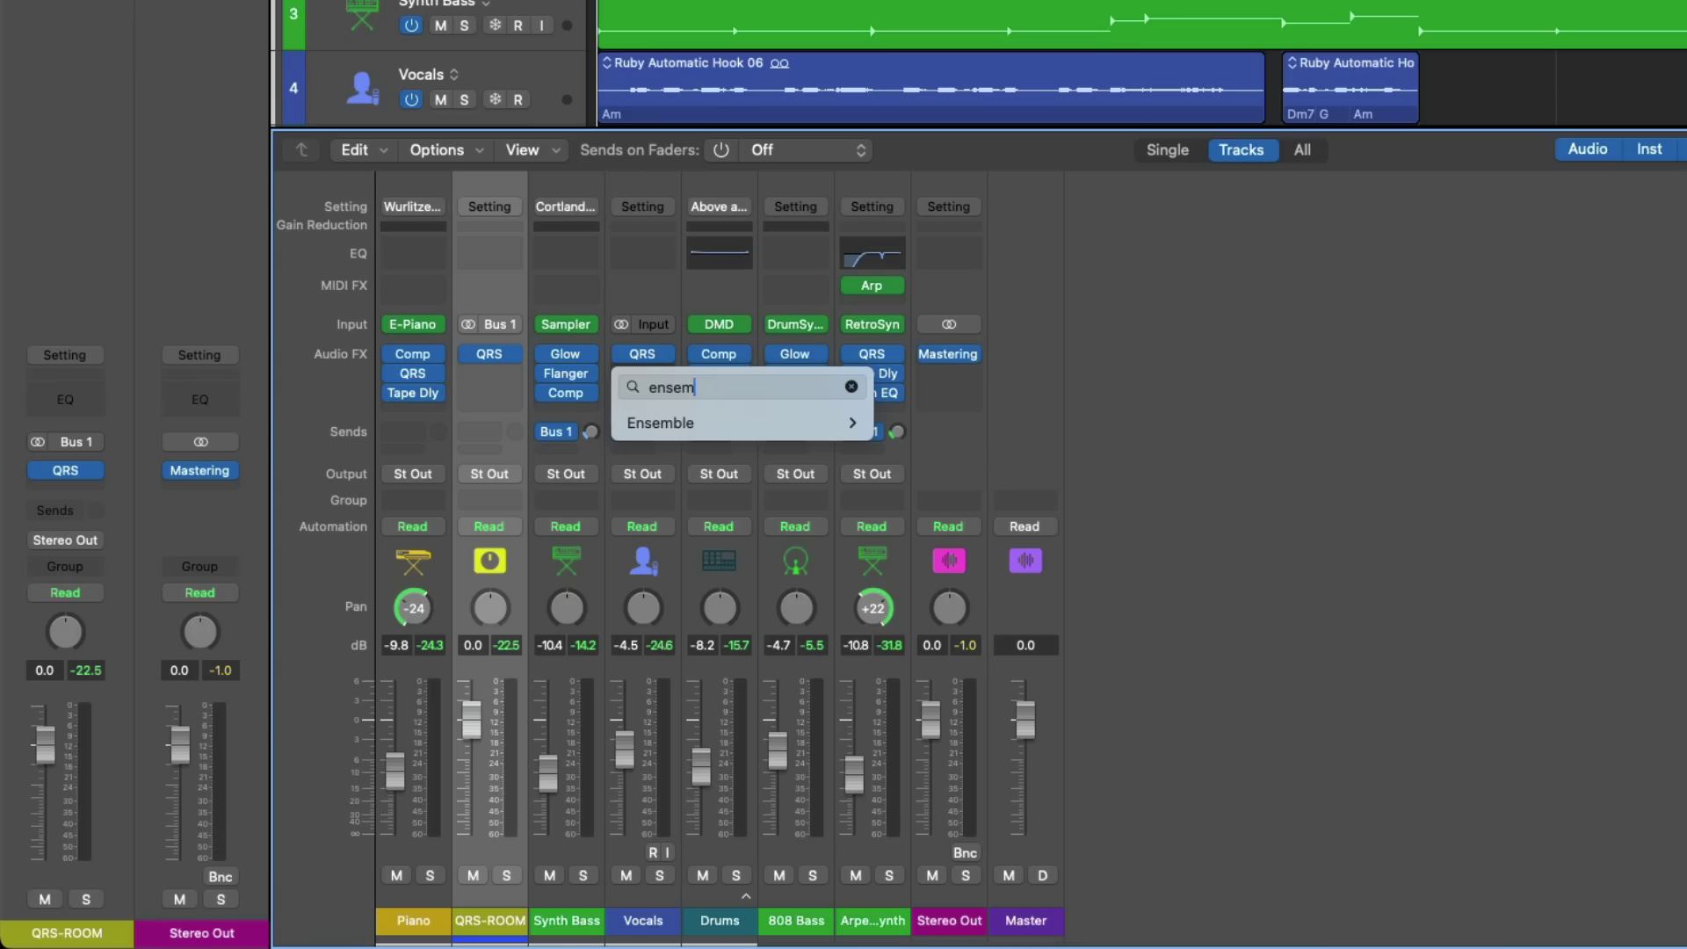
key(Down)
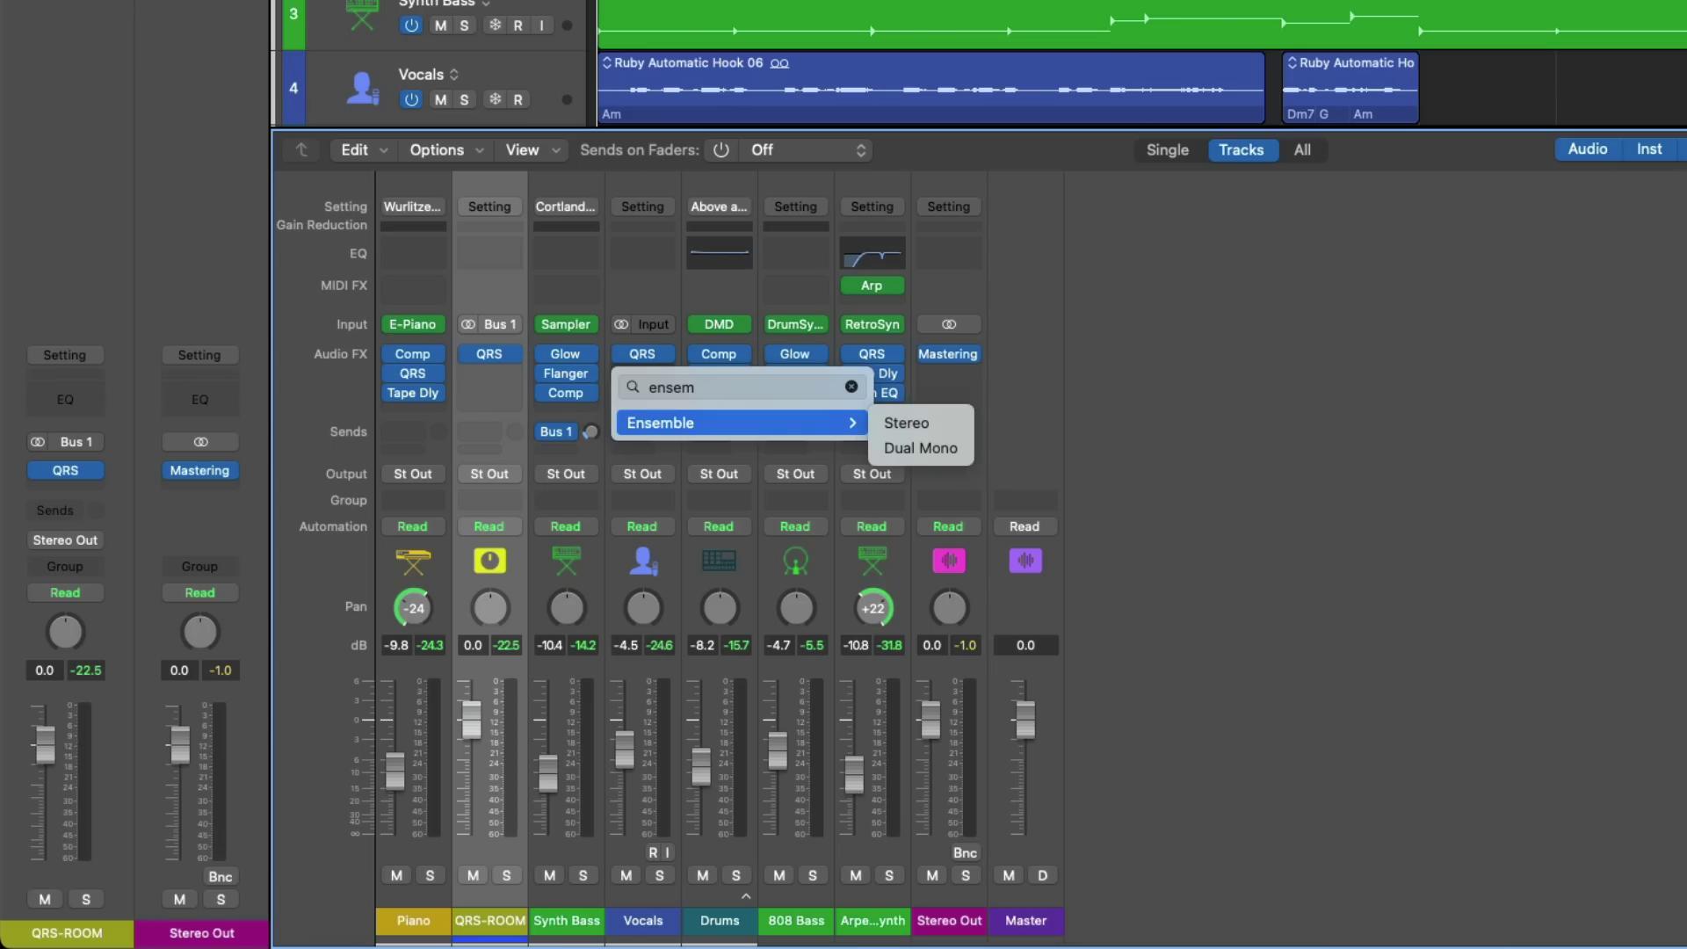
key(Return)
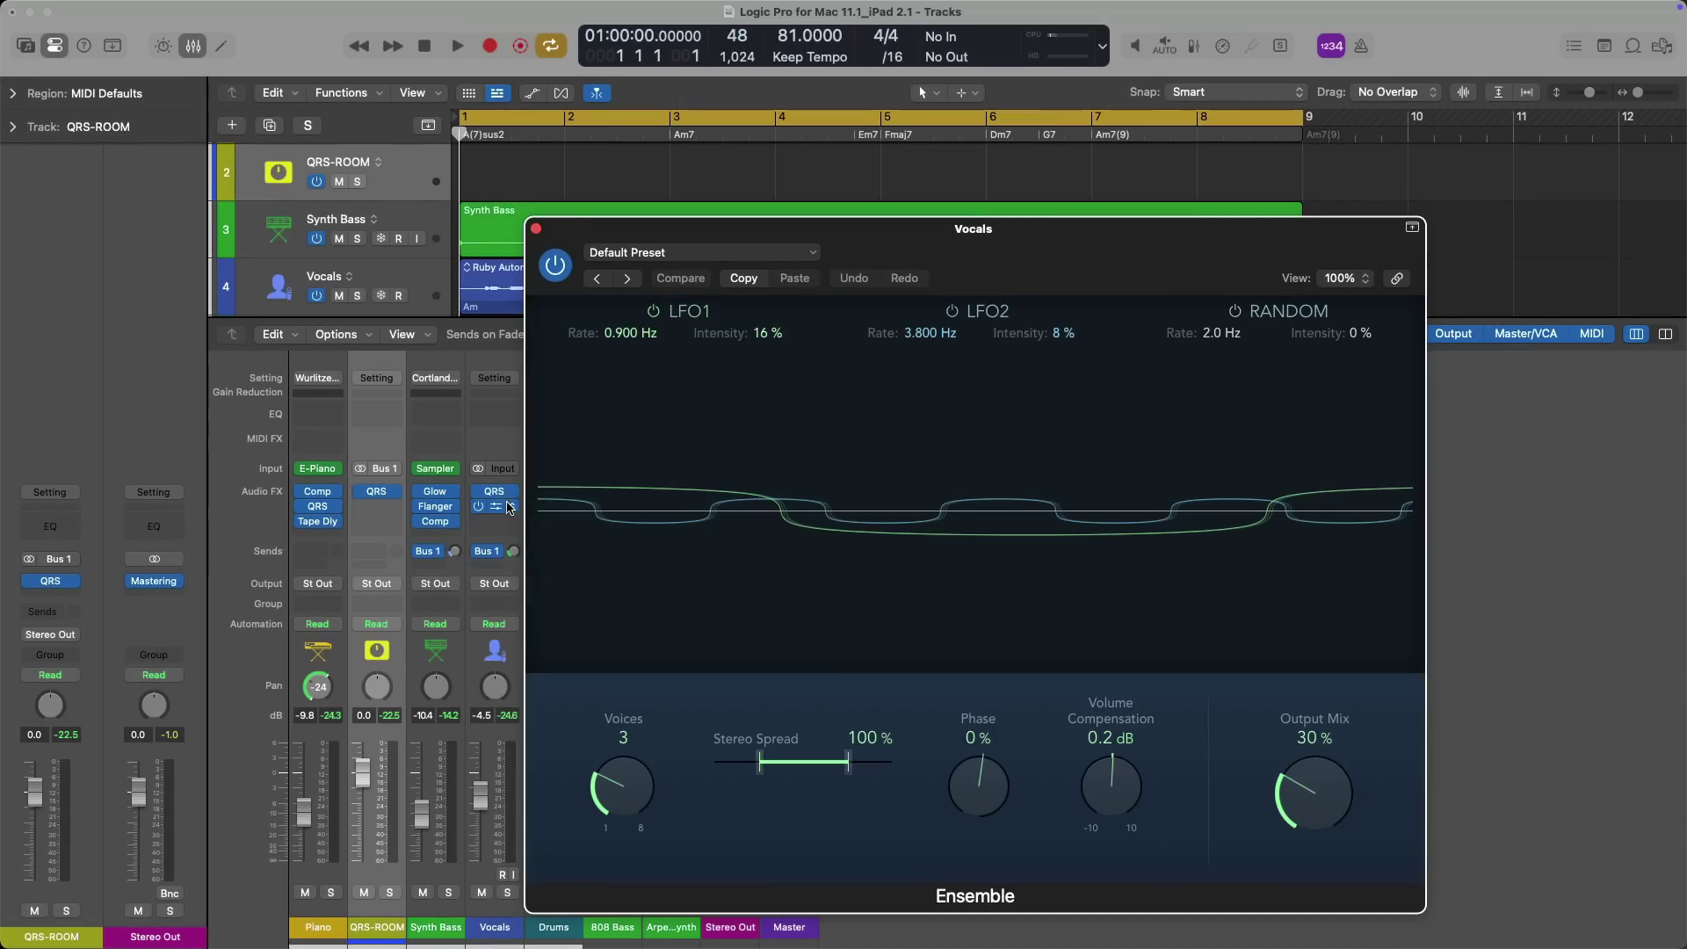
Search for "waves" and replace Ensemble on the Vocals channel strip with the stereo VU Meter (s), closing its window
click(511, 507)
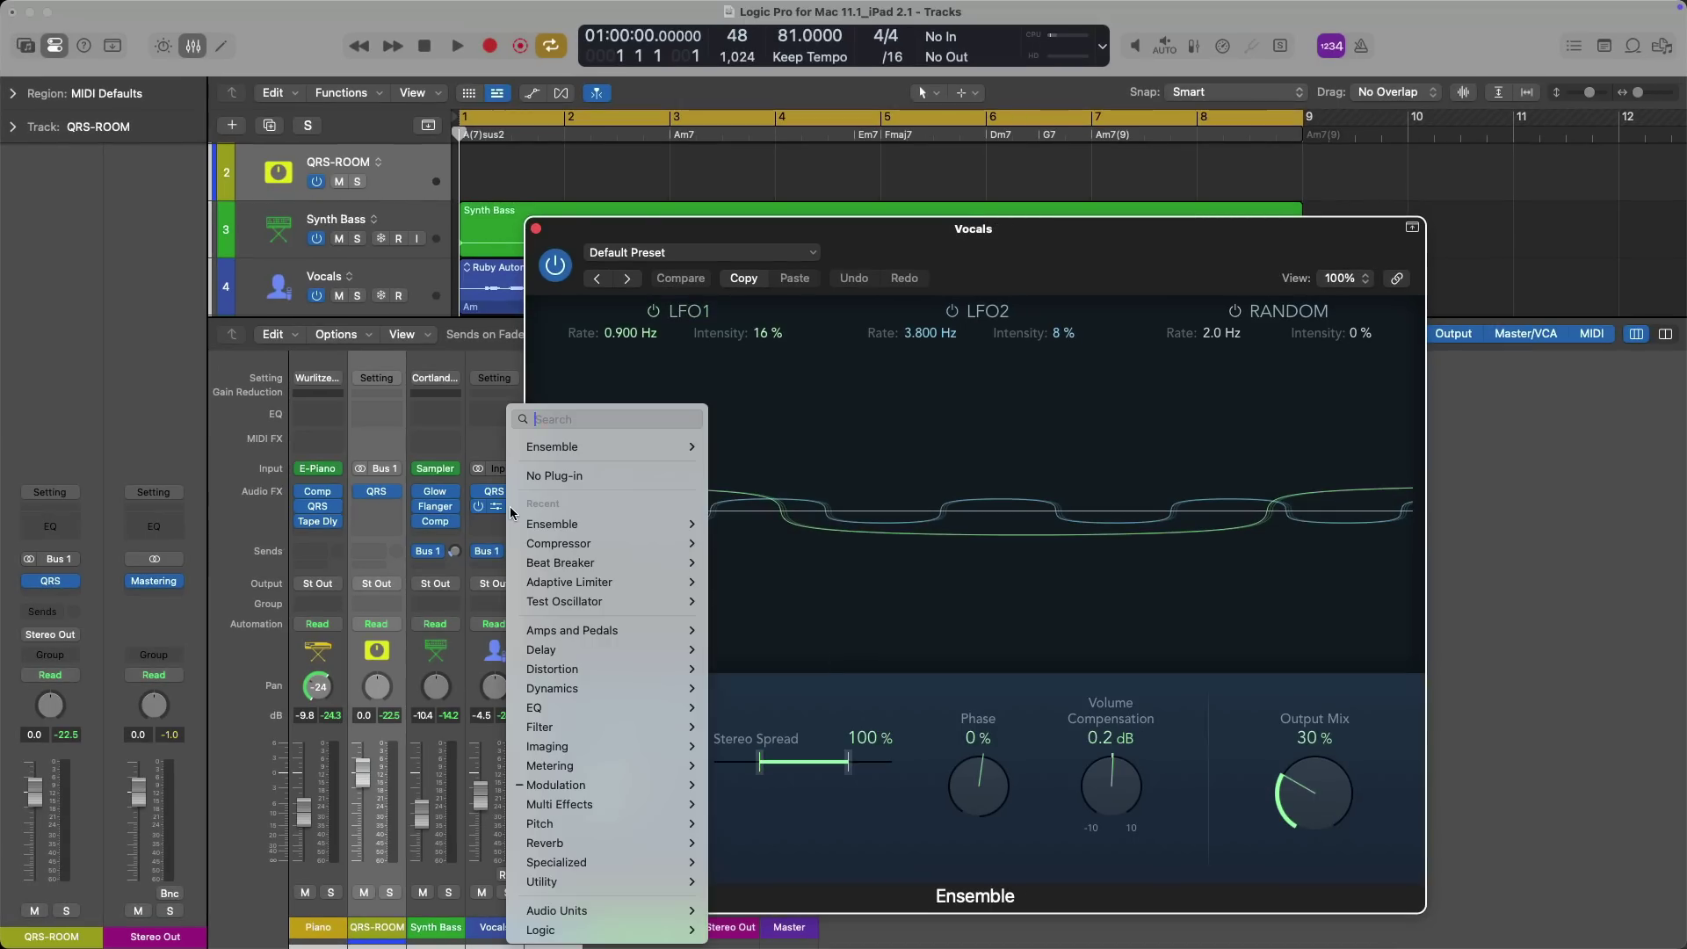
text(waves)
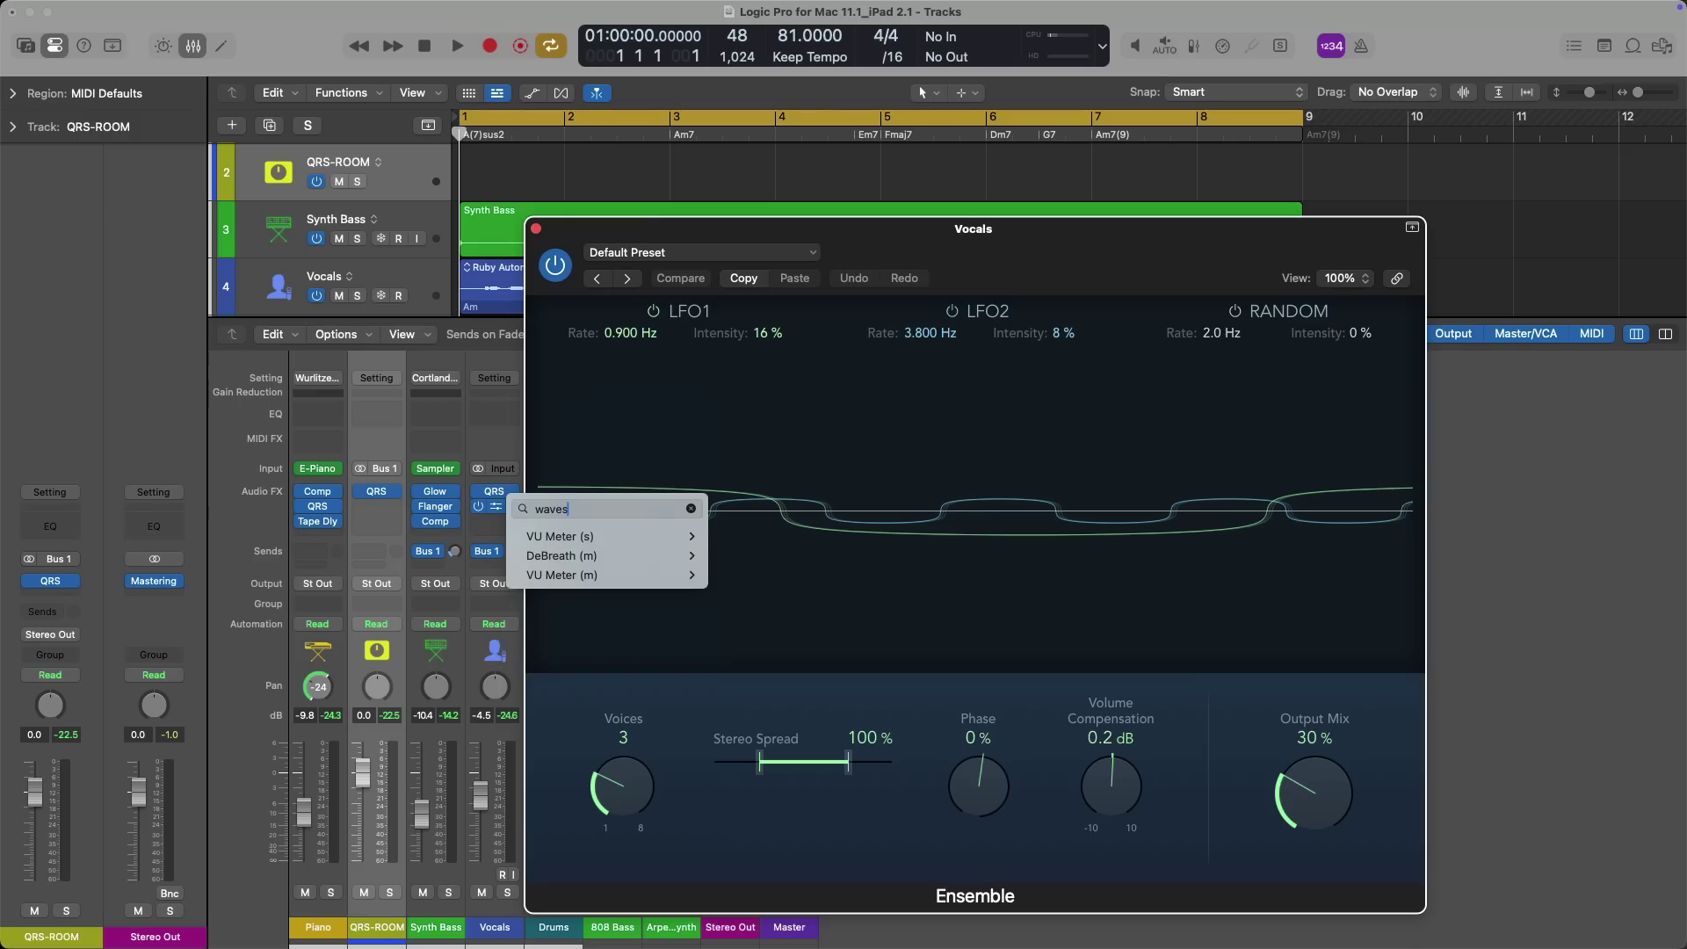
key(Down)
key(Down)
key(Up)
key(Escape)
key(Escape)
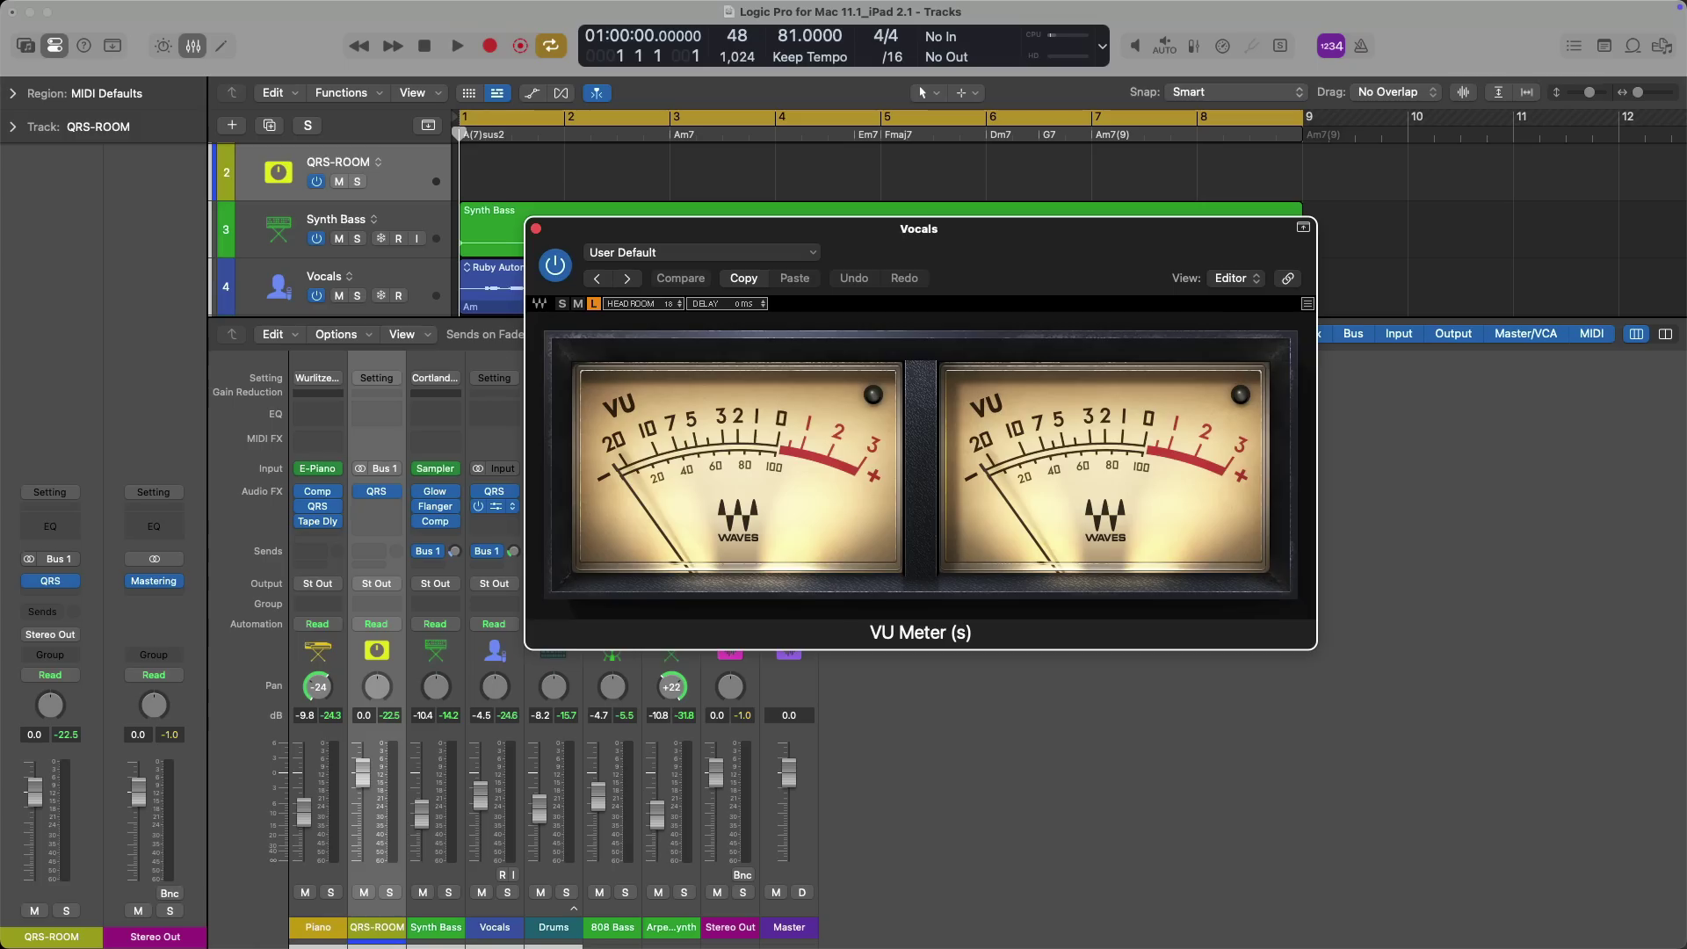
click(497, 507)
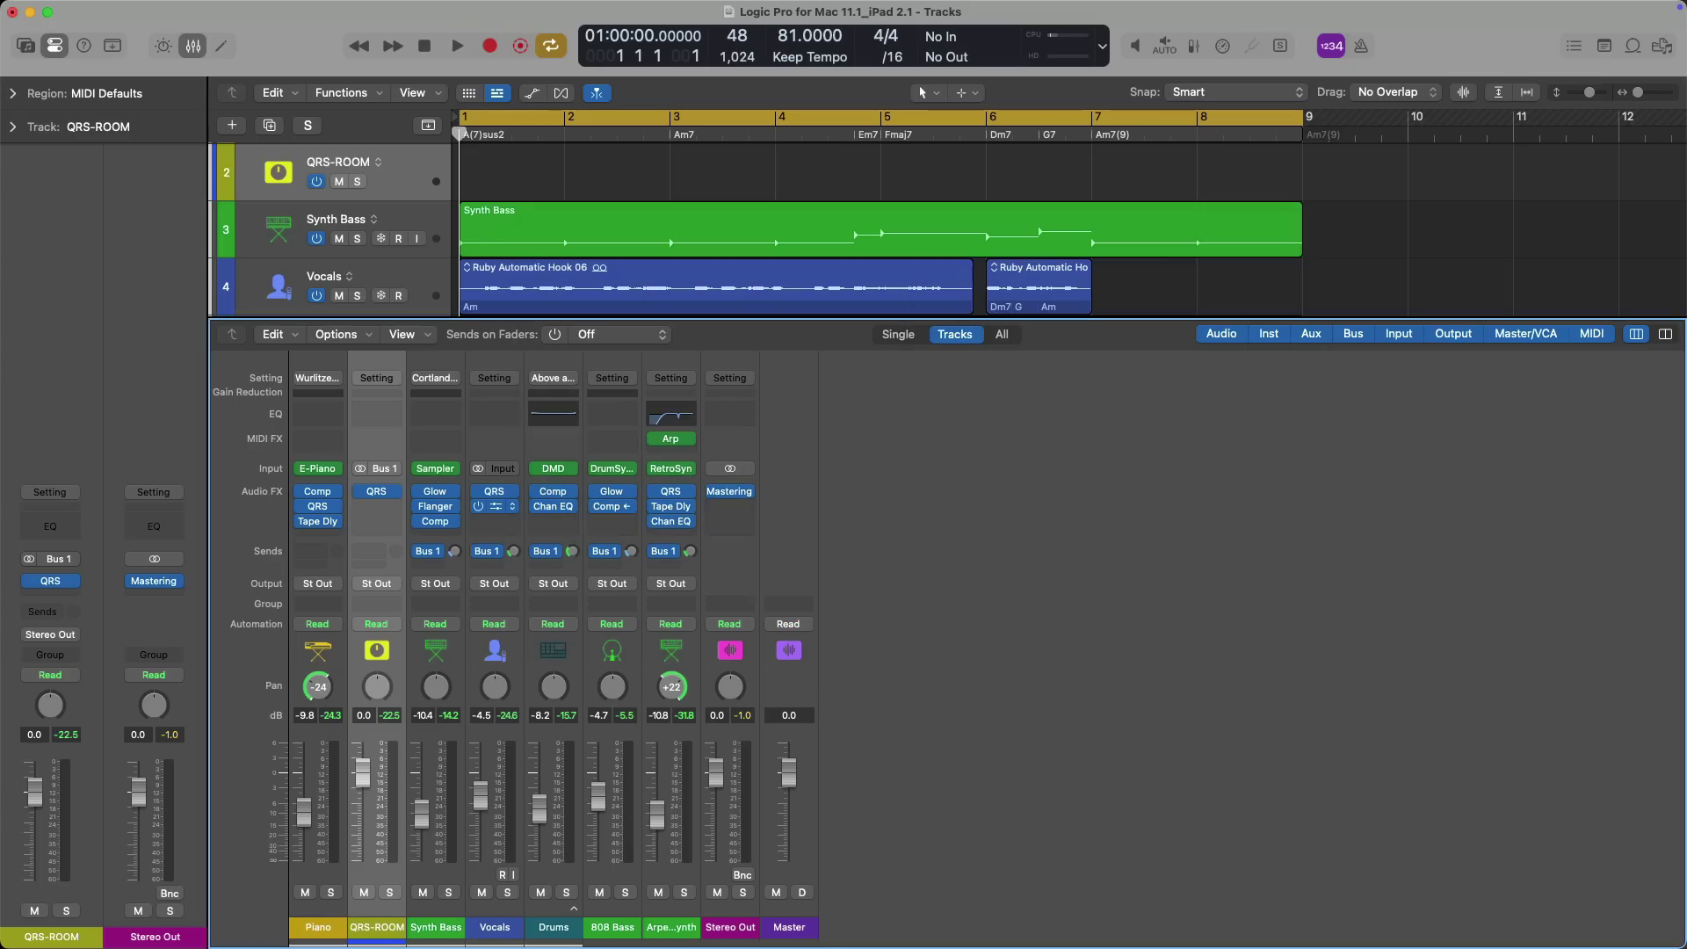
Search the instruments for "alchem" and replace the Sampler on the Synth Bass channel strip with Sample Alchemy
click(456, 473)
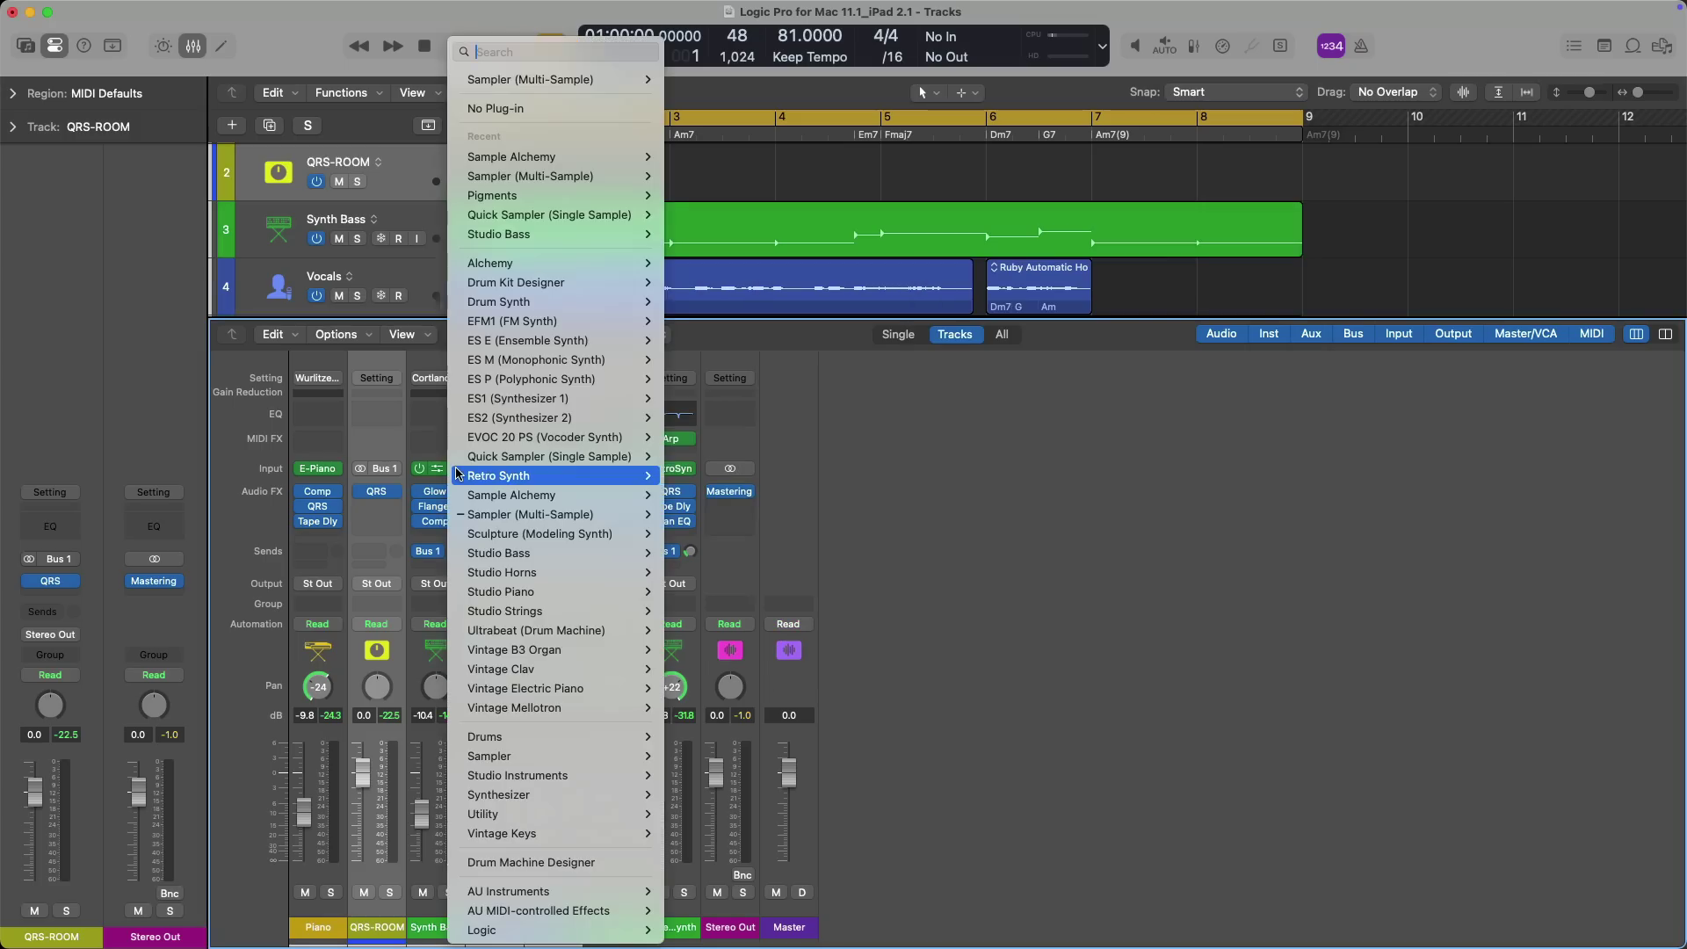
mouse_move(458, 474)
text(alchem)
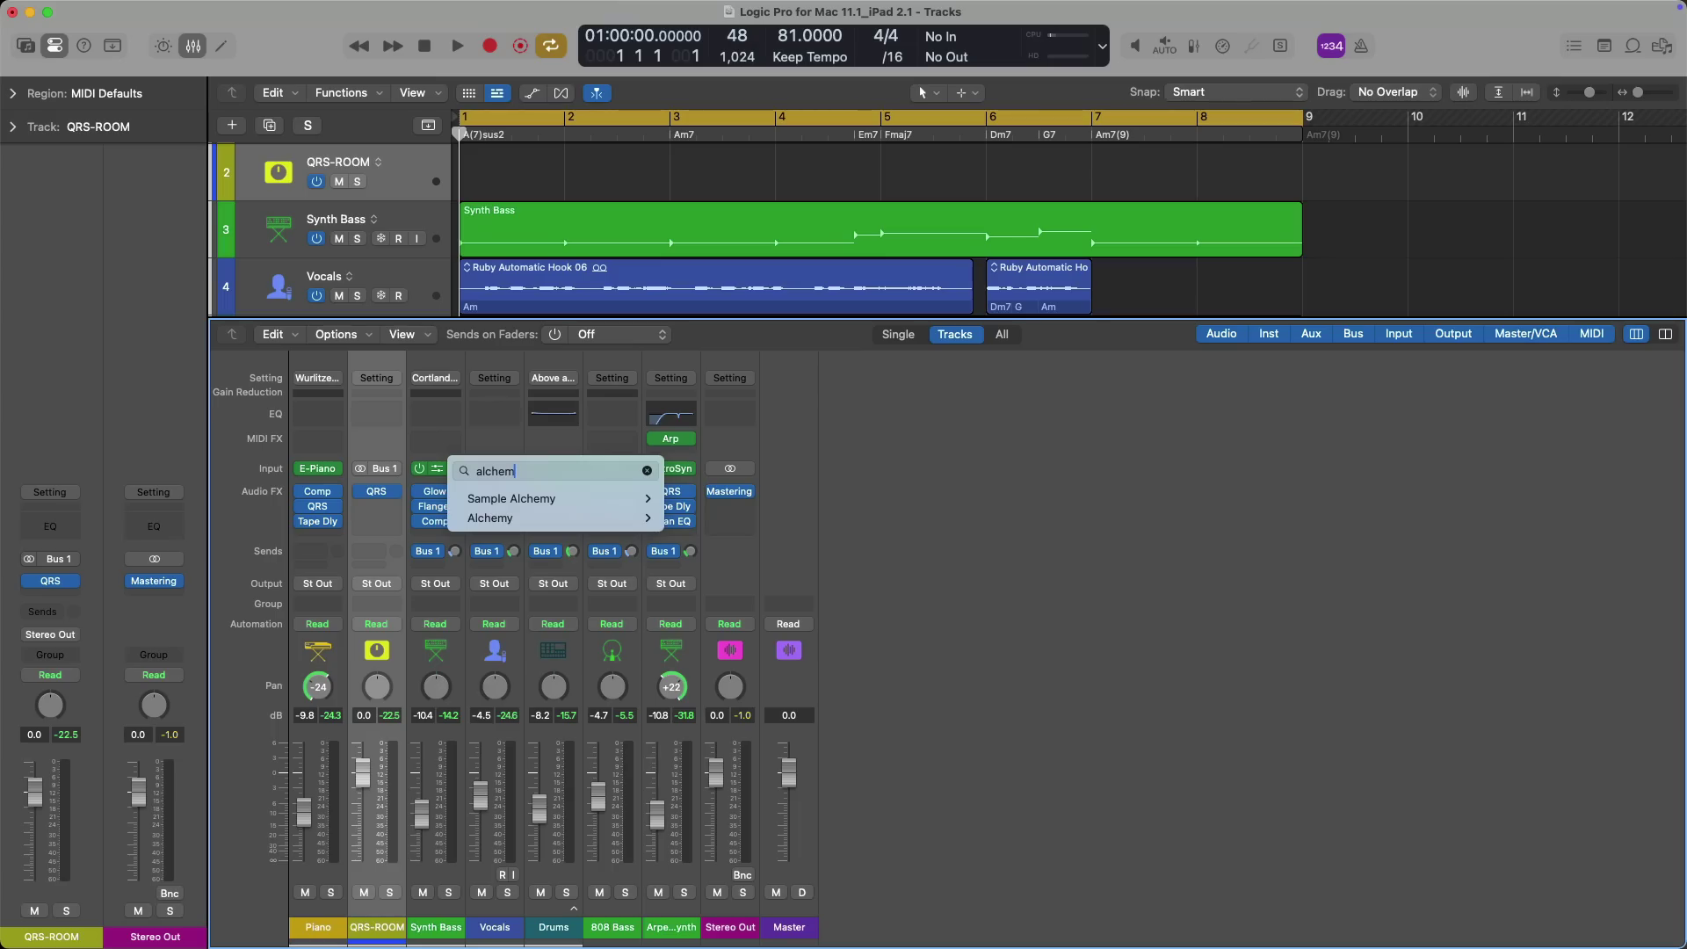
key(Down)
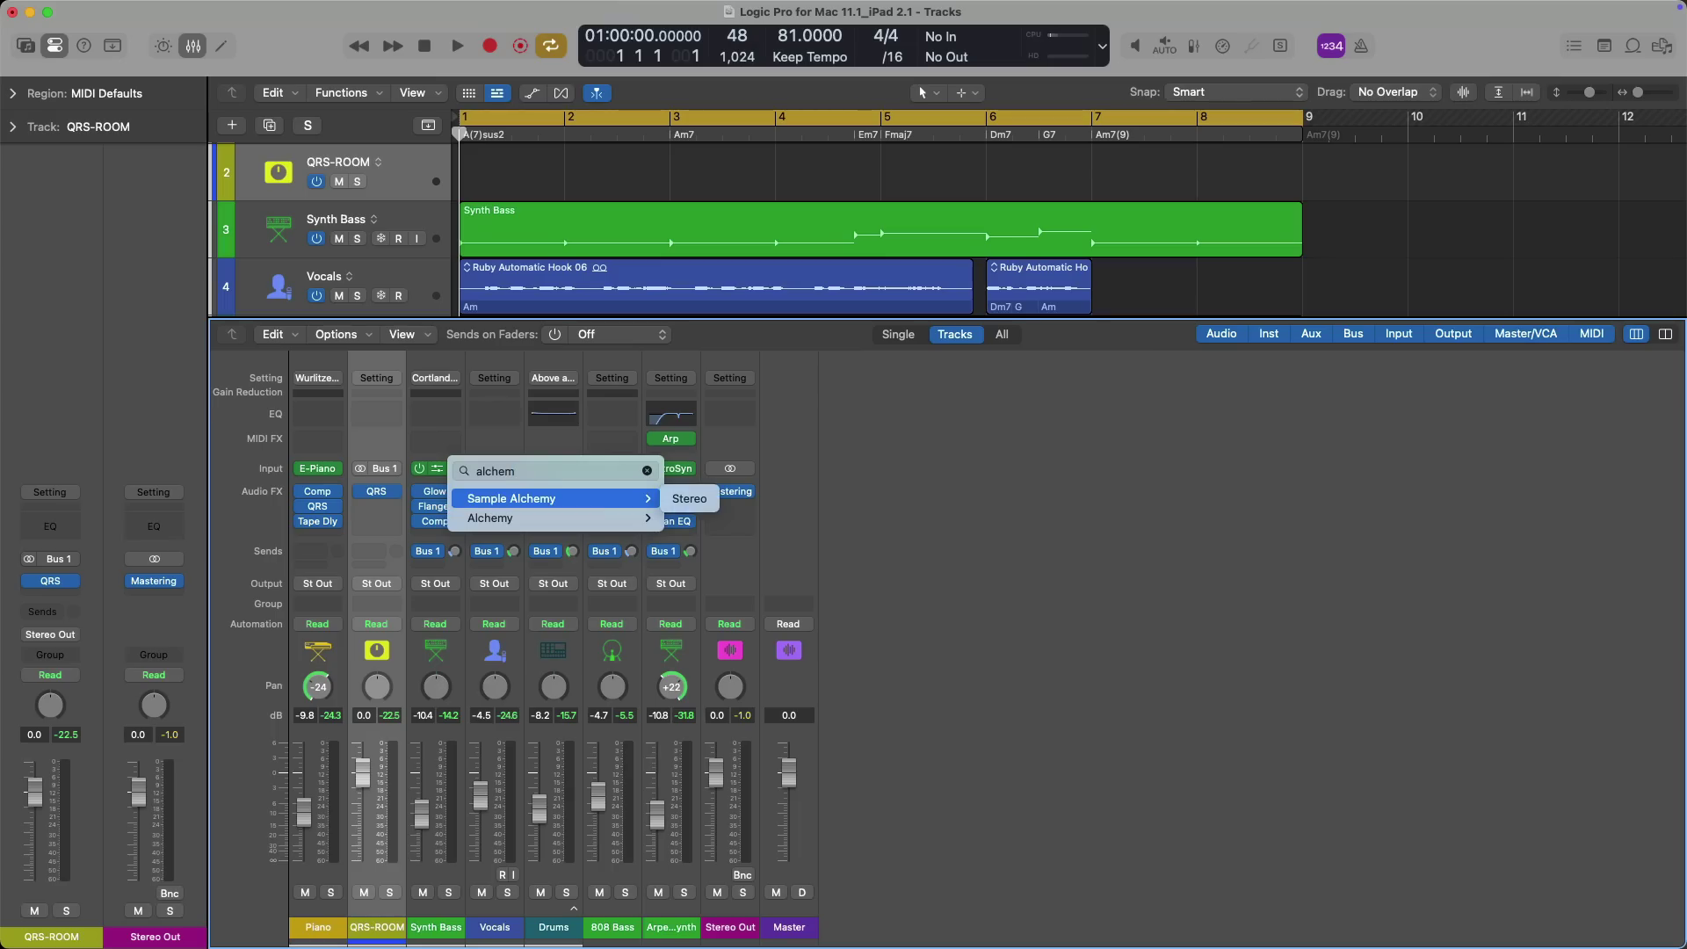
key(Down)
key(Up)
key(Return)
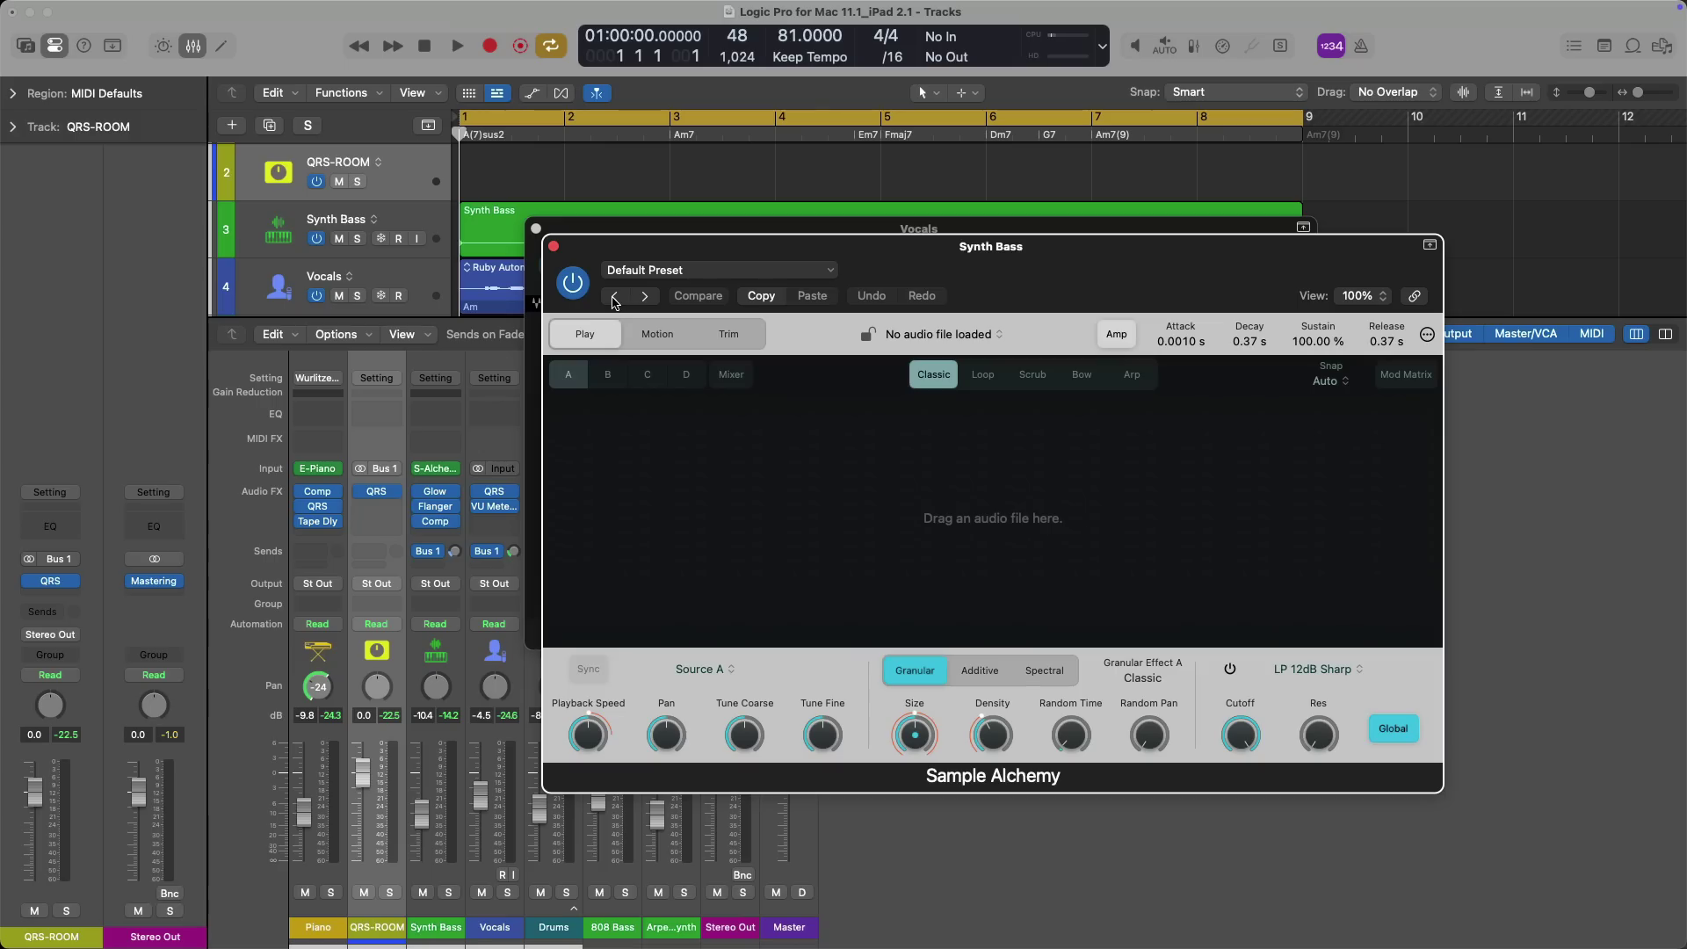
Undo the Synth Bass instrument replacement and close the plug-in window
click(613, 298)
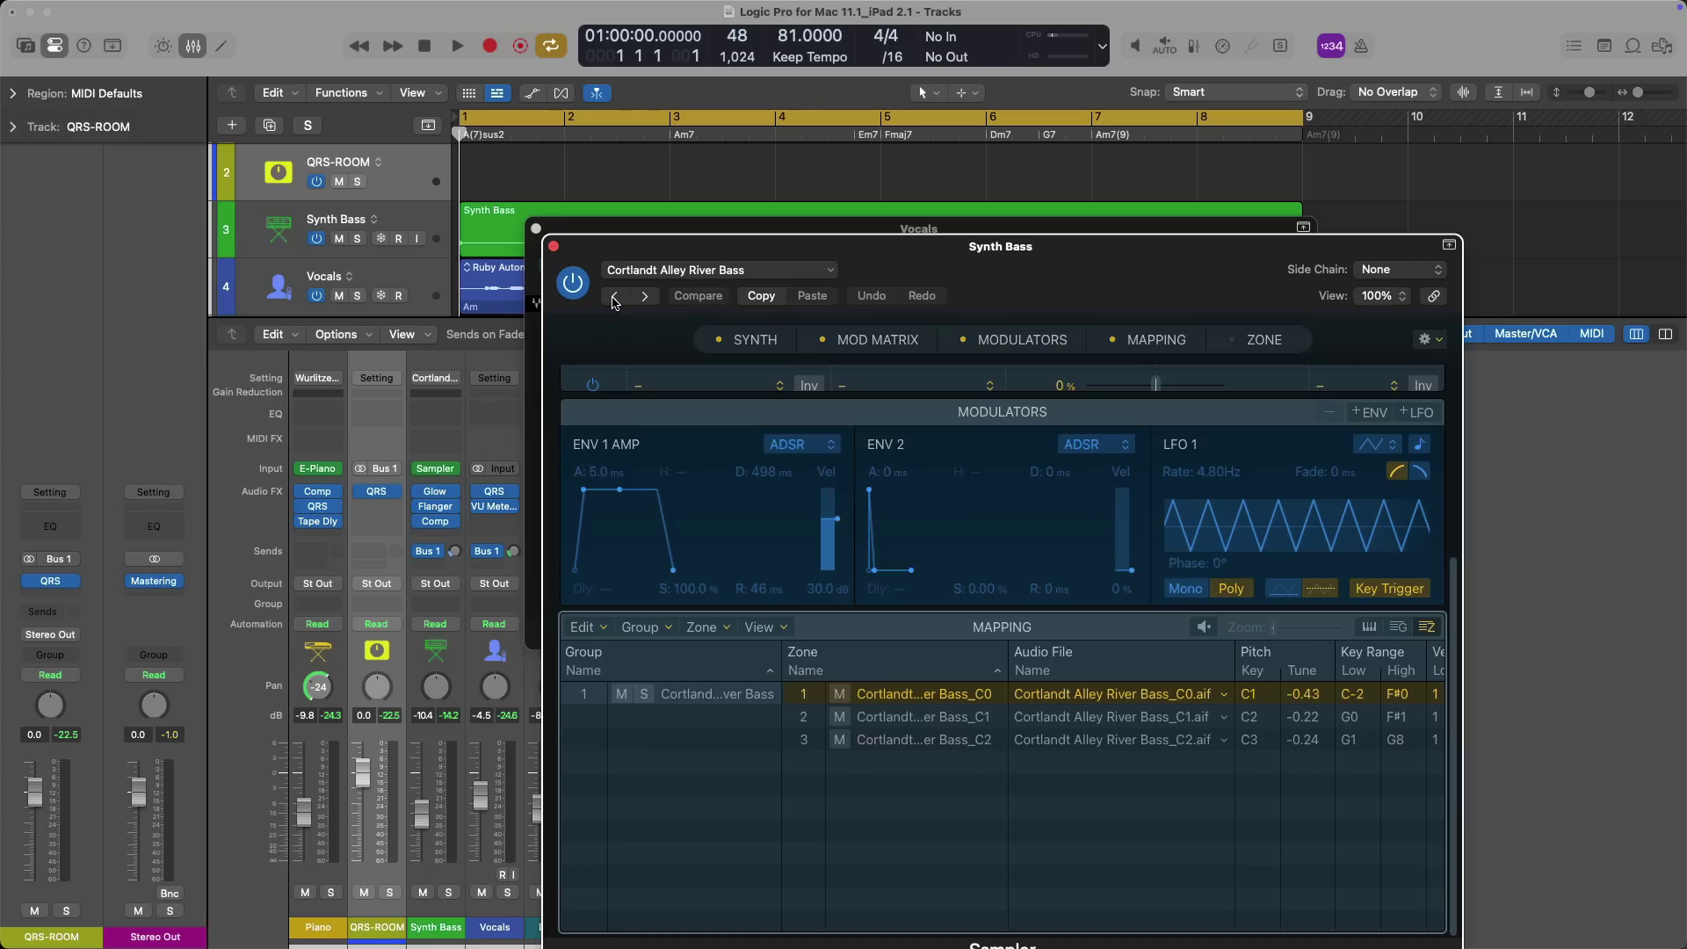
click(554, 245)
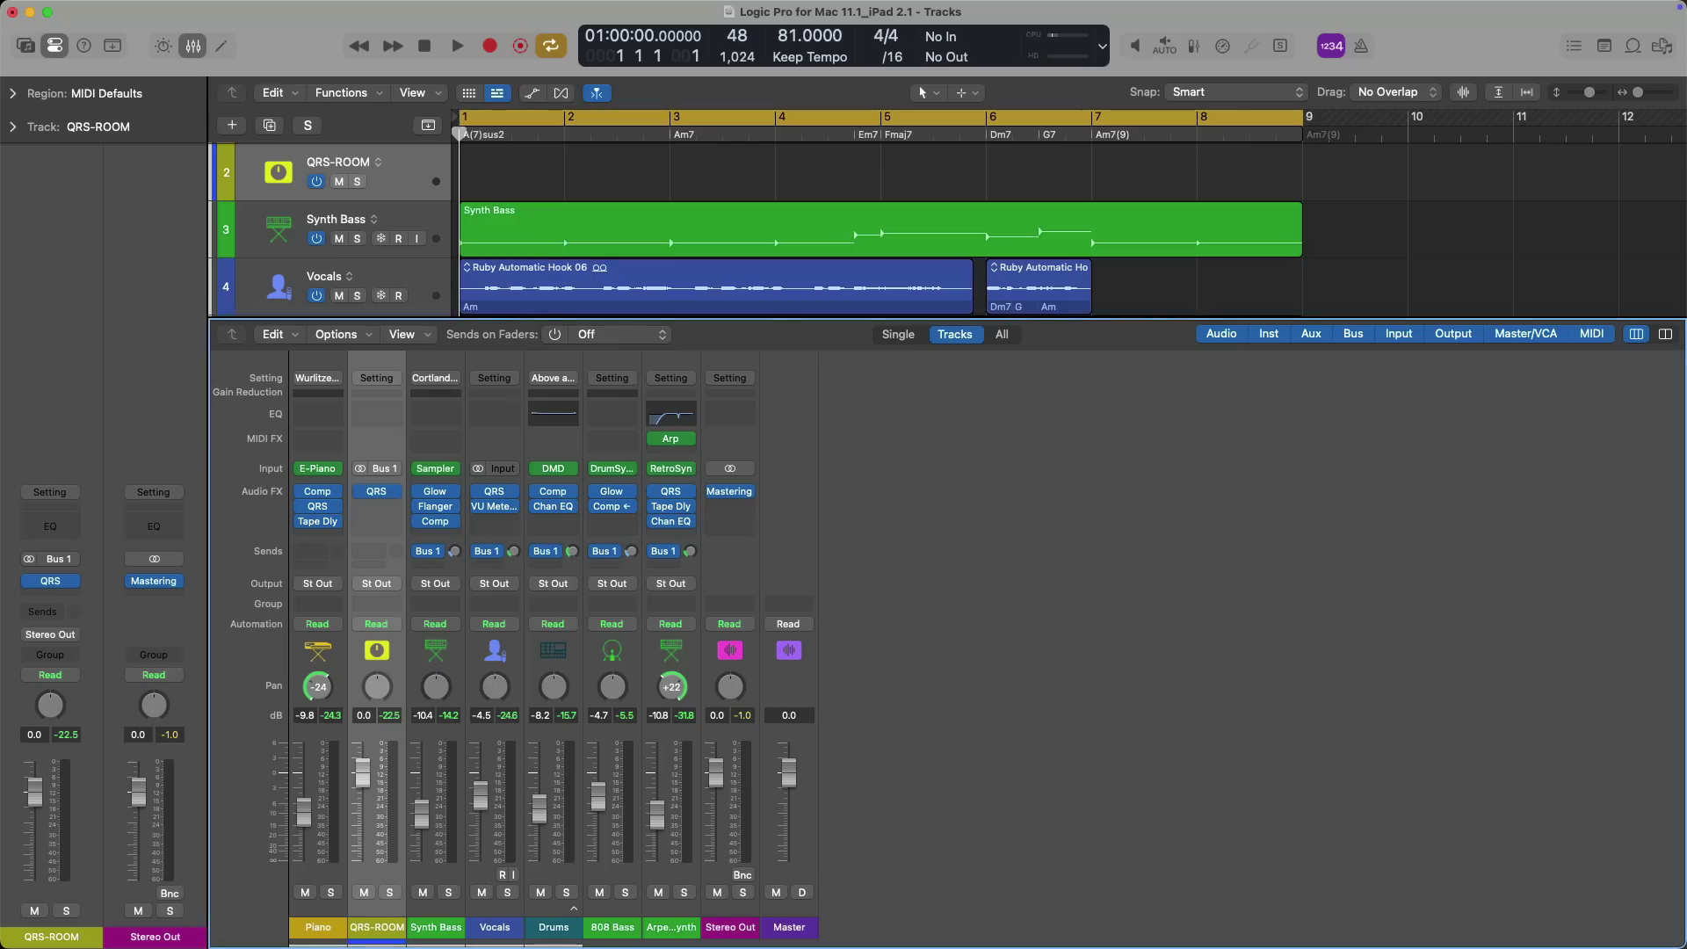
Search the MIDI effects for "arp", insert the Arpeggiator on the Synth Bass channel strip and close its window
mouse_move(514, 515)
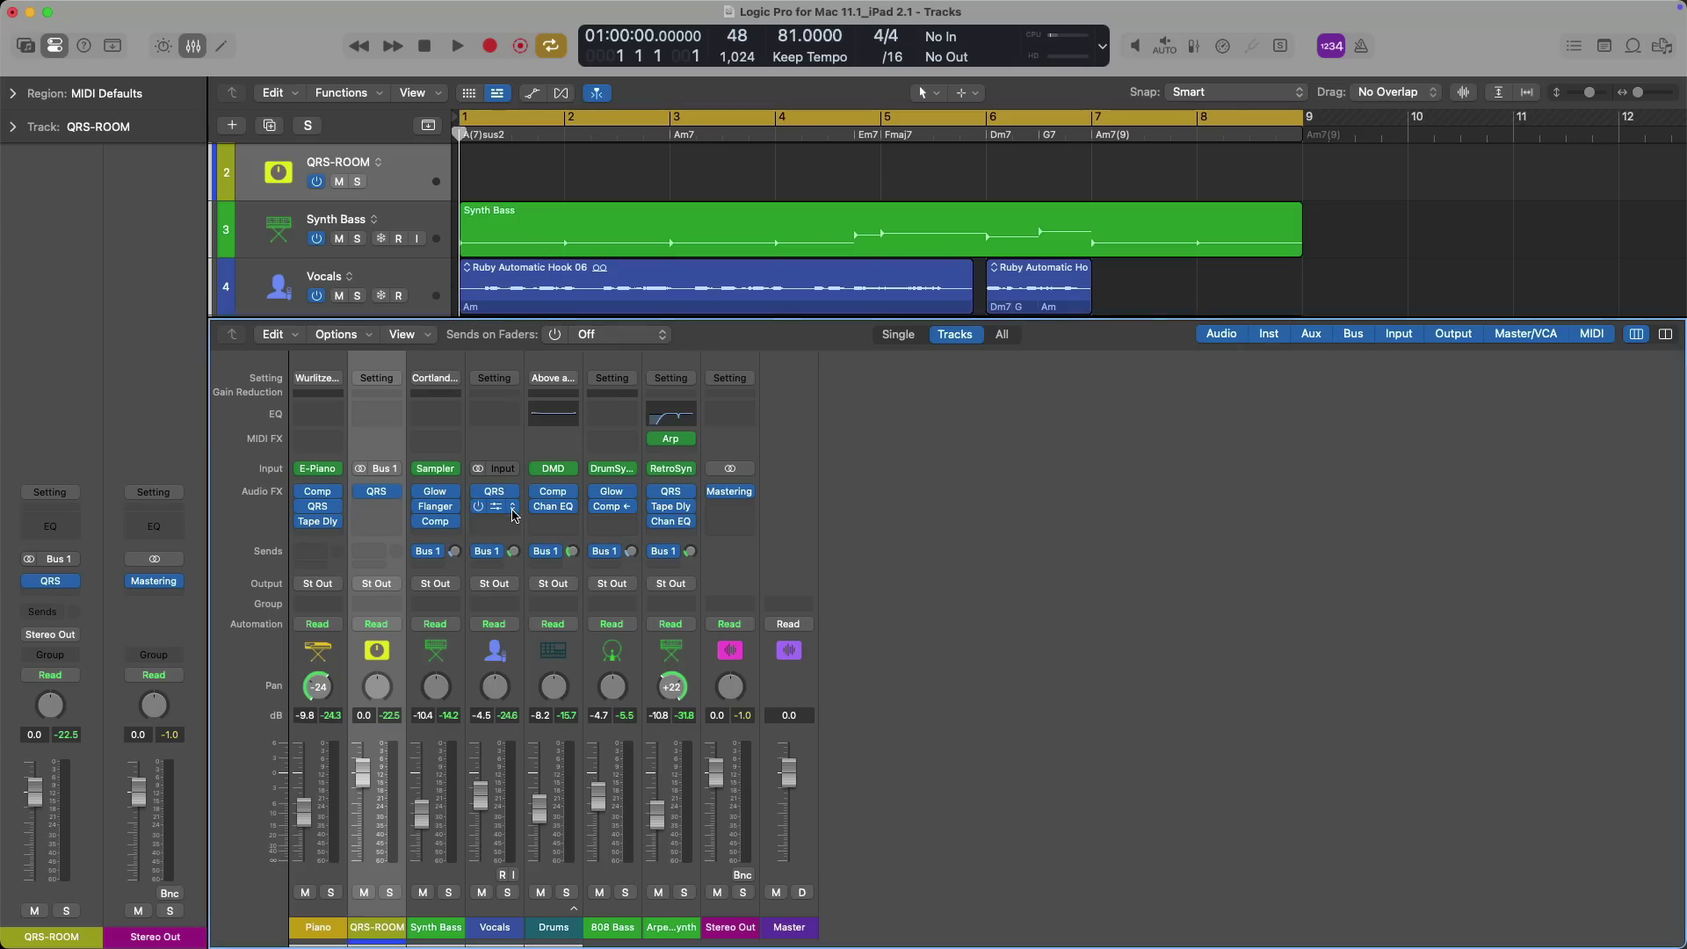
click(451, 440)
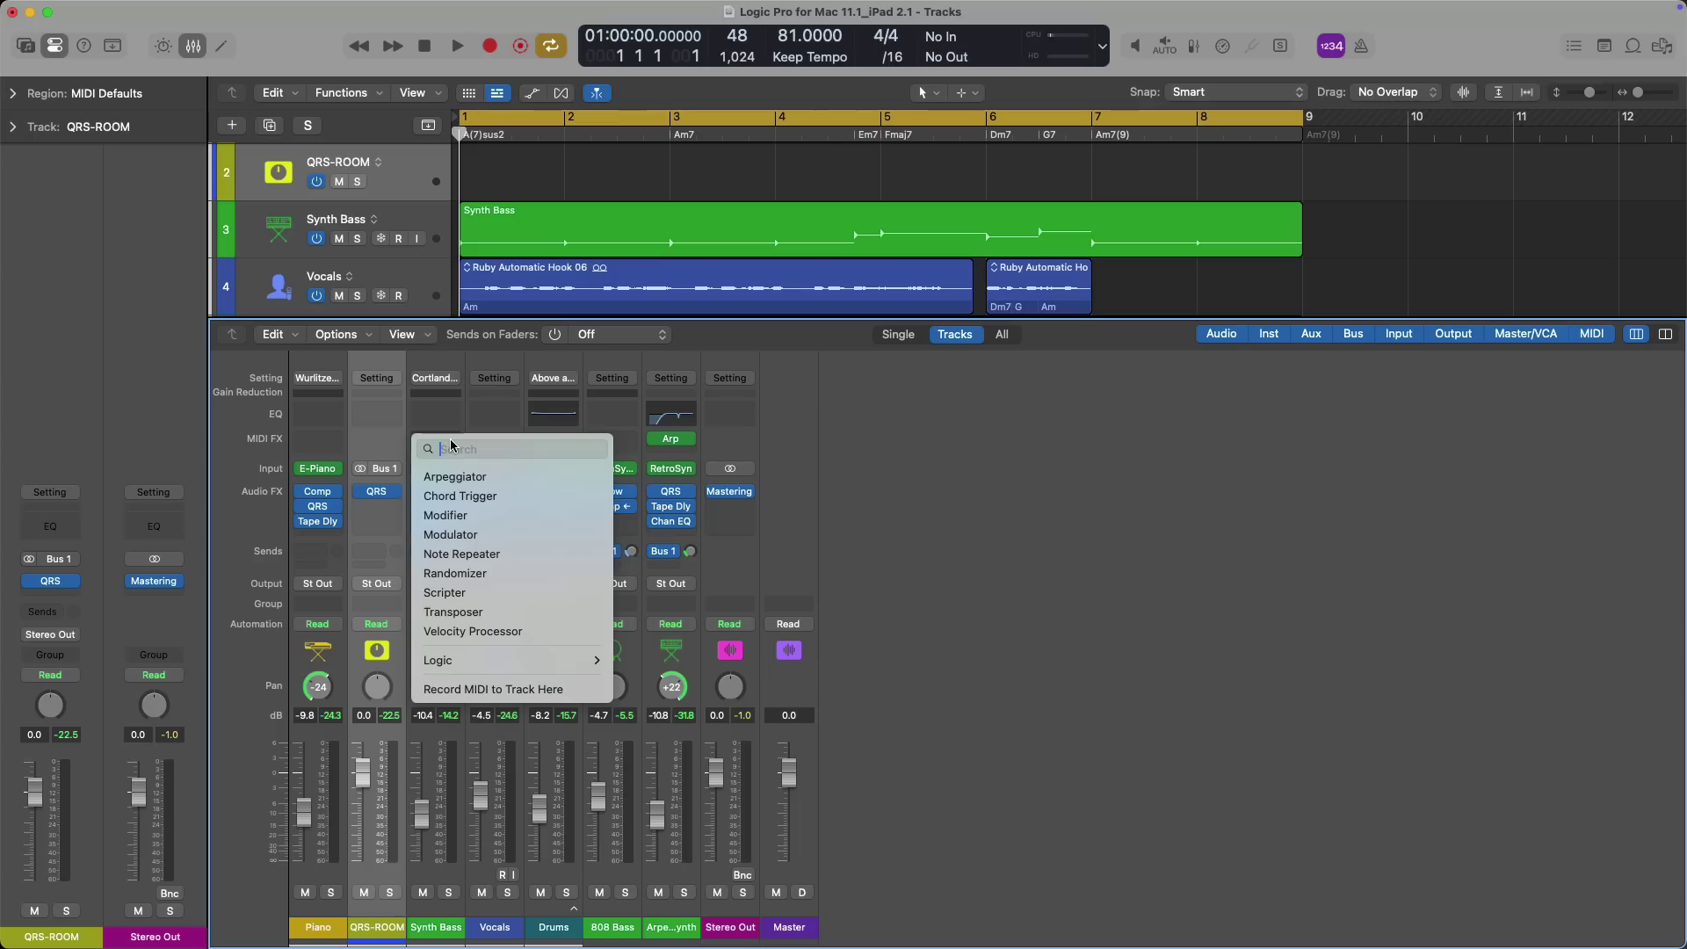
text(arp)
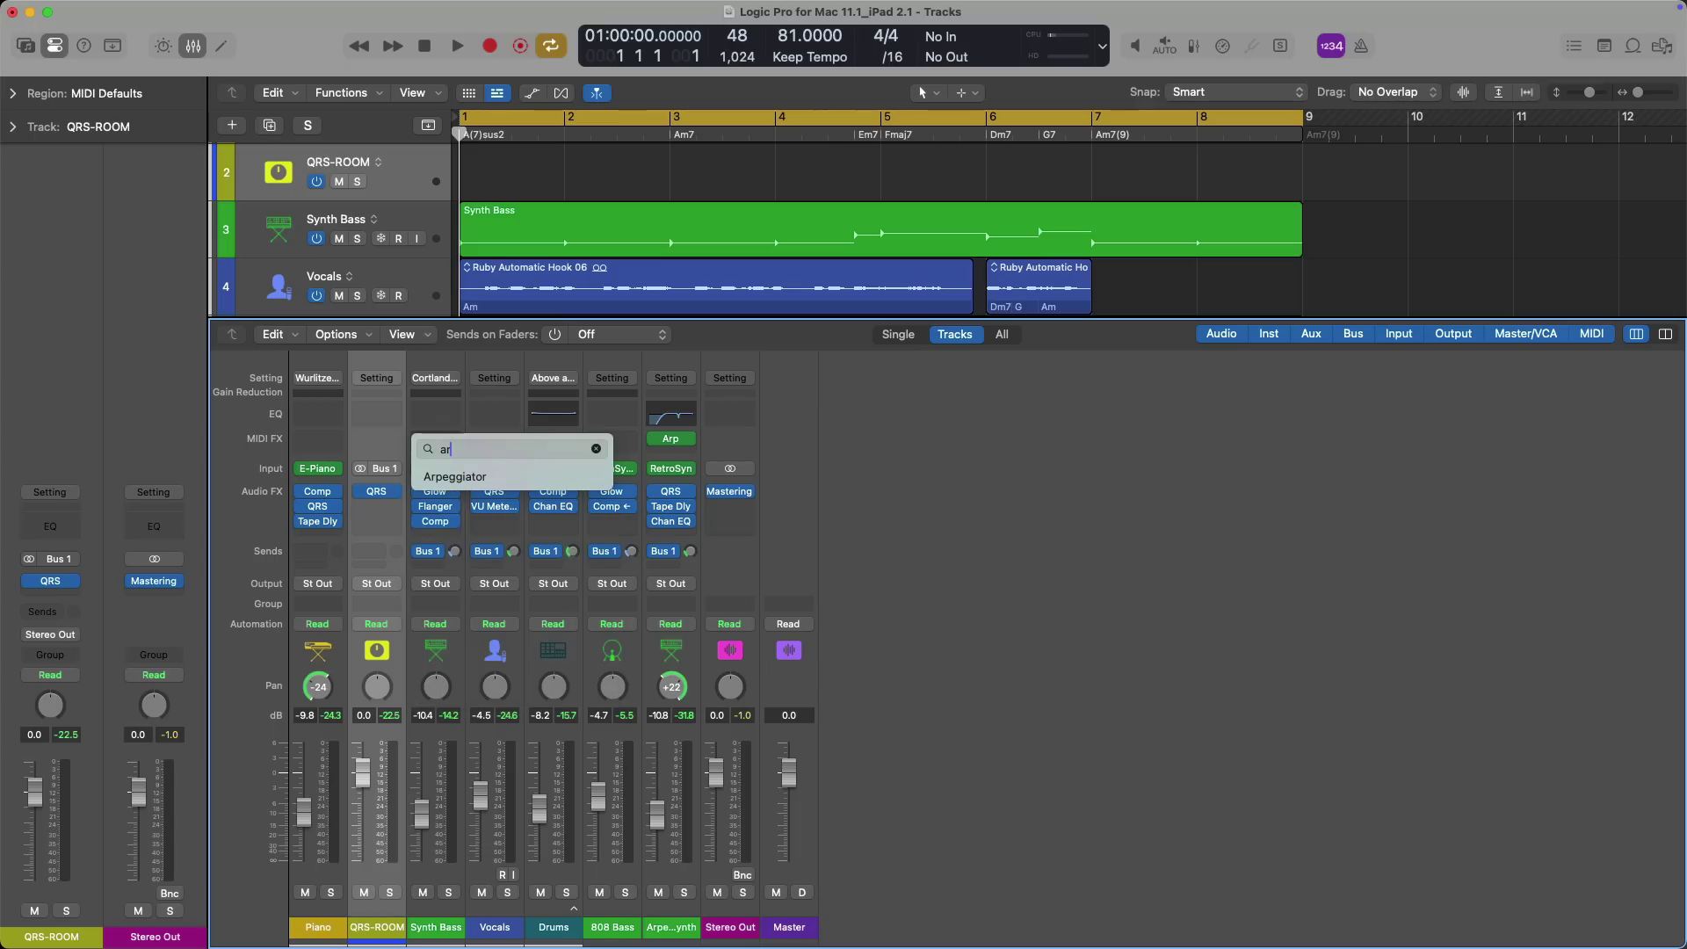
click(454, 476)
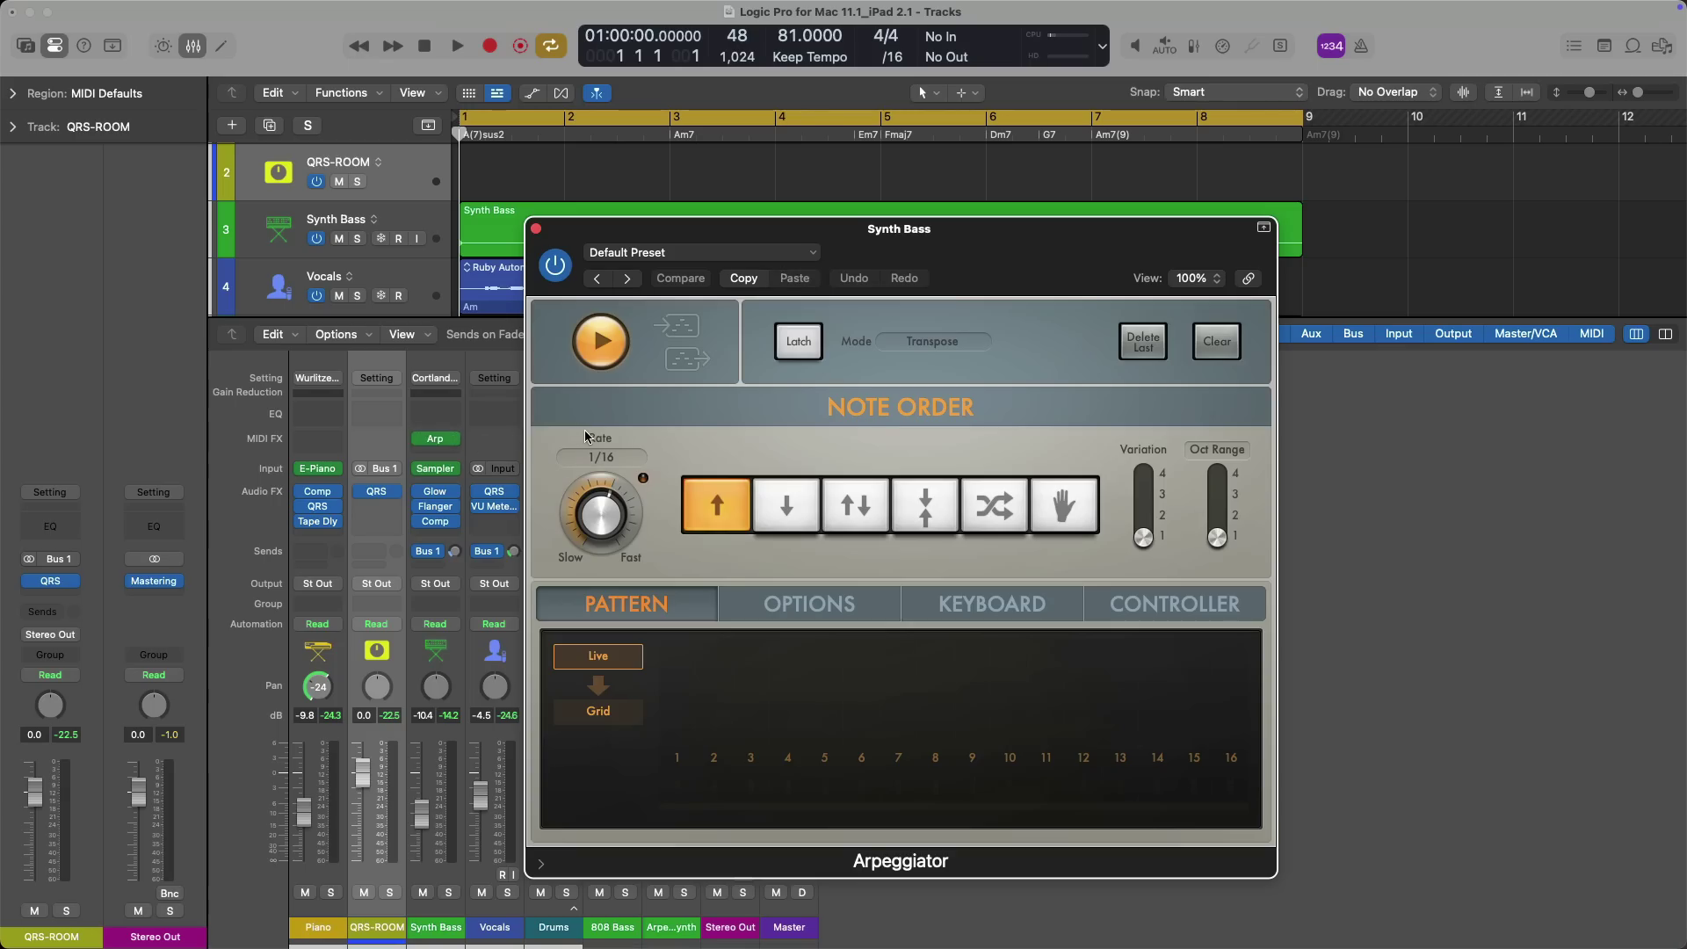
click(536, 229)
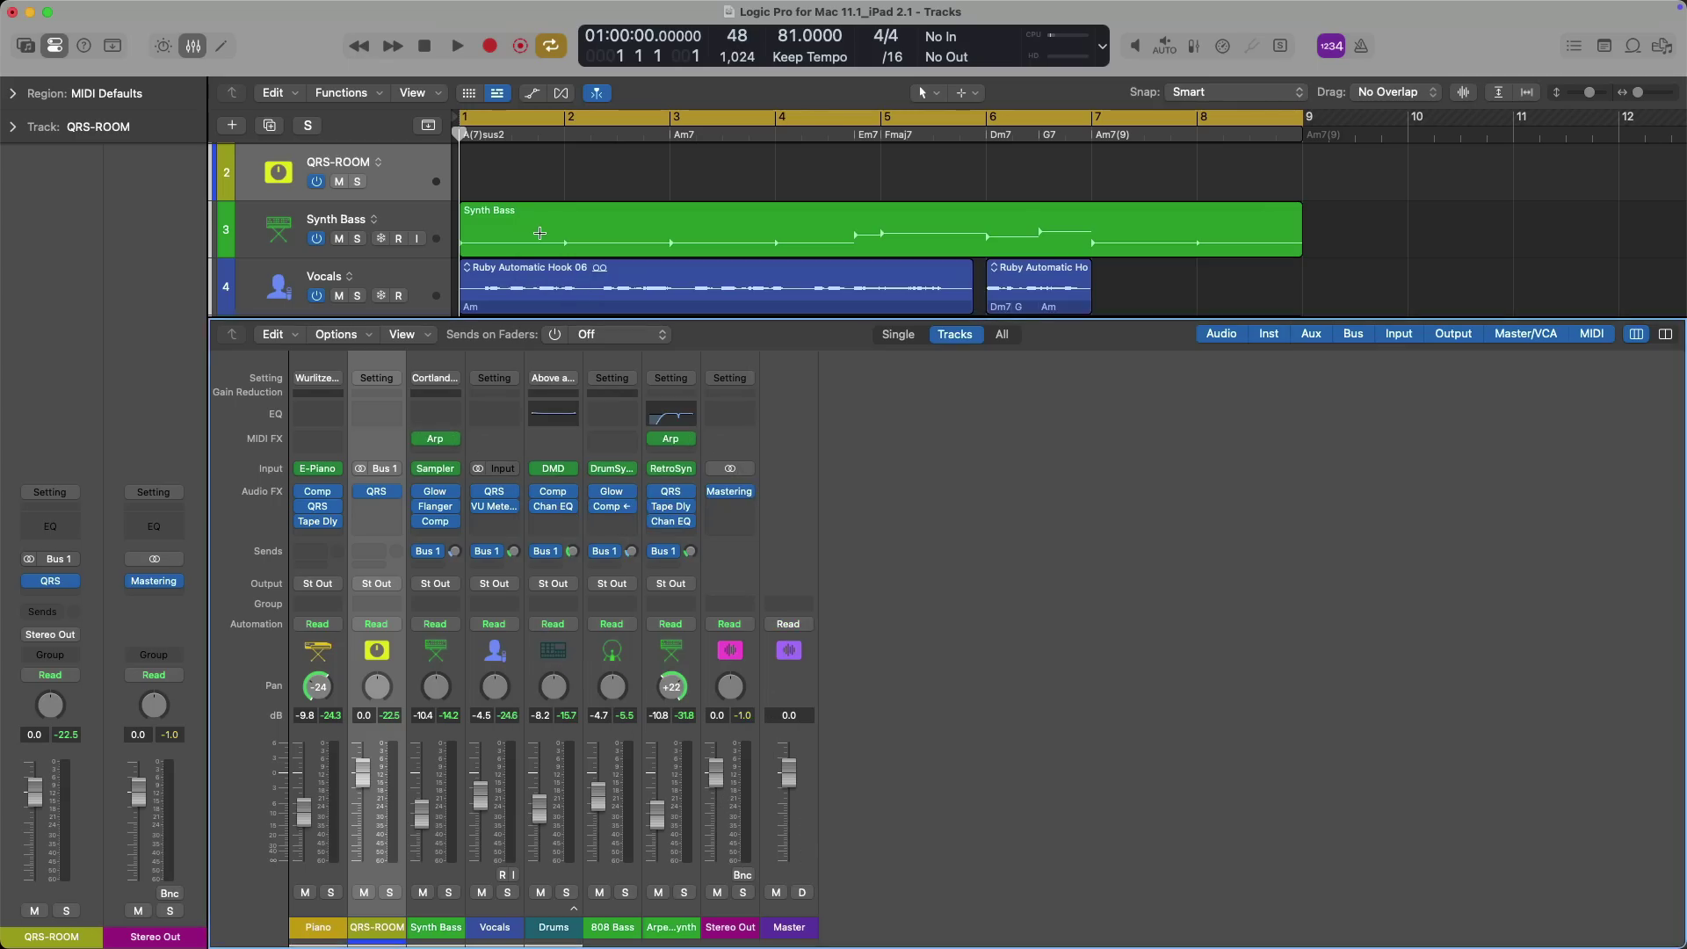
Search the input sources of the Vocals channel strip for "3-4" without assigning one
click(495, 468)
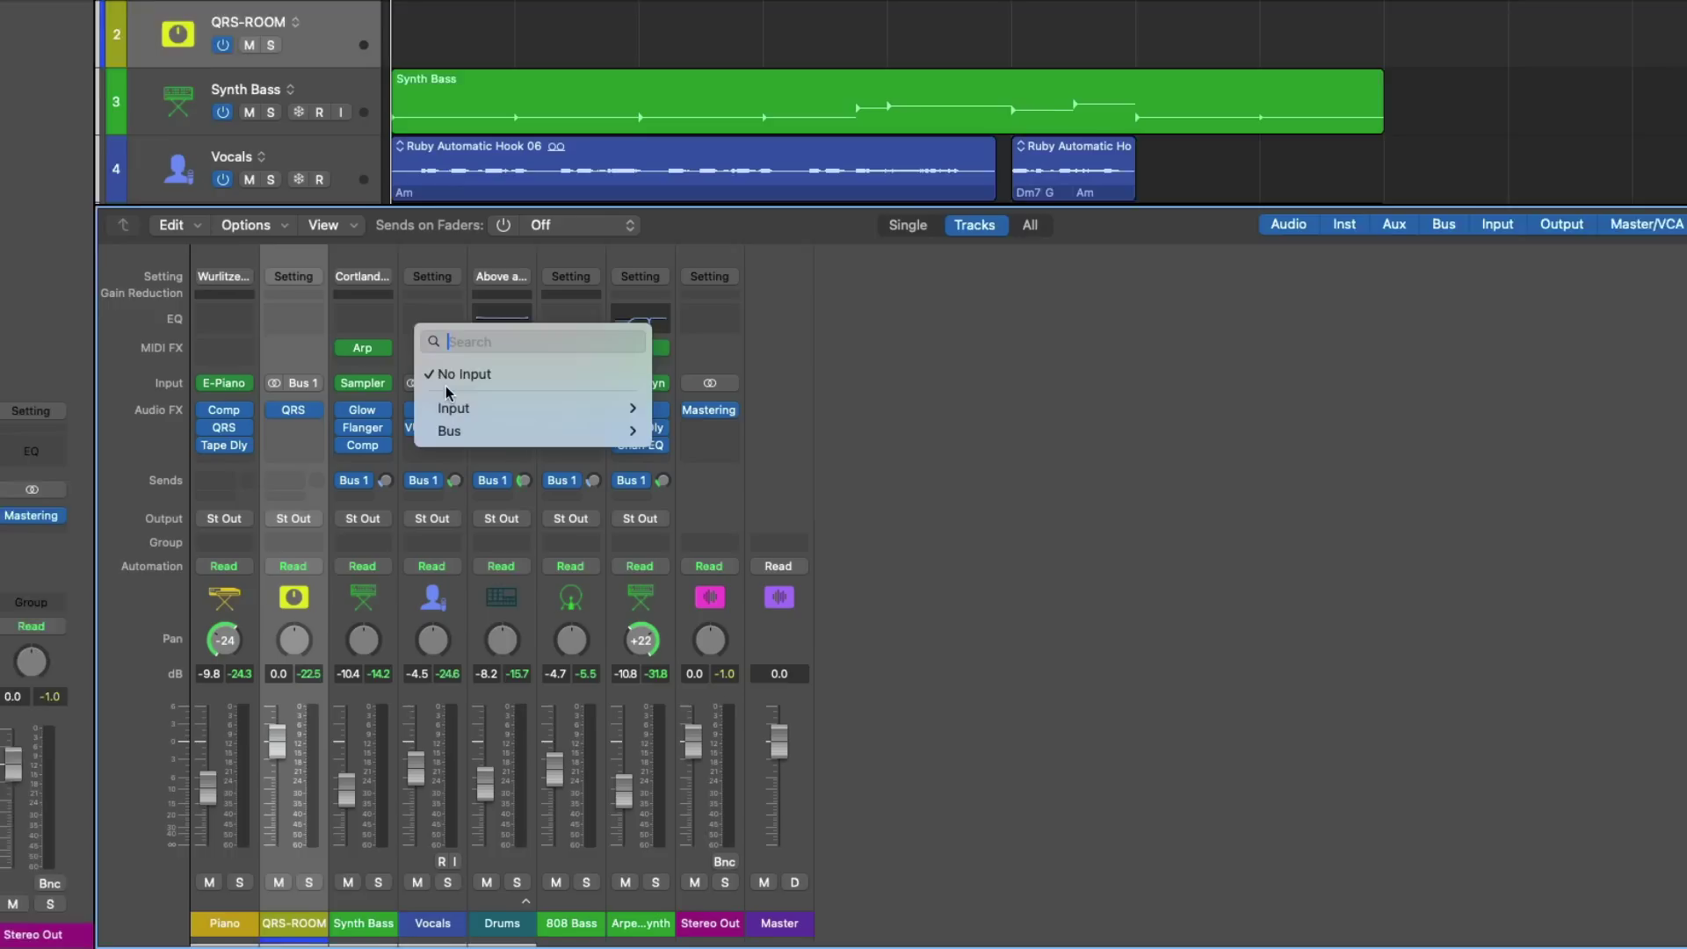
text(3-4)
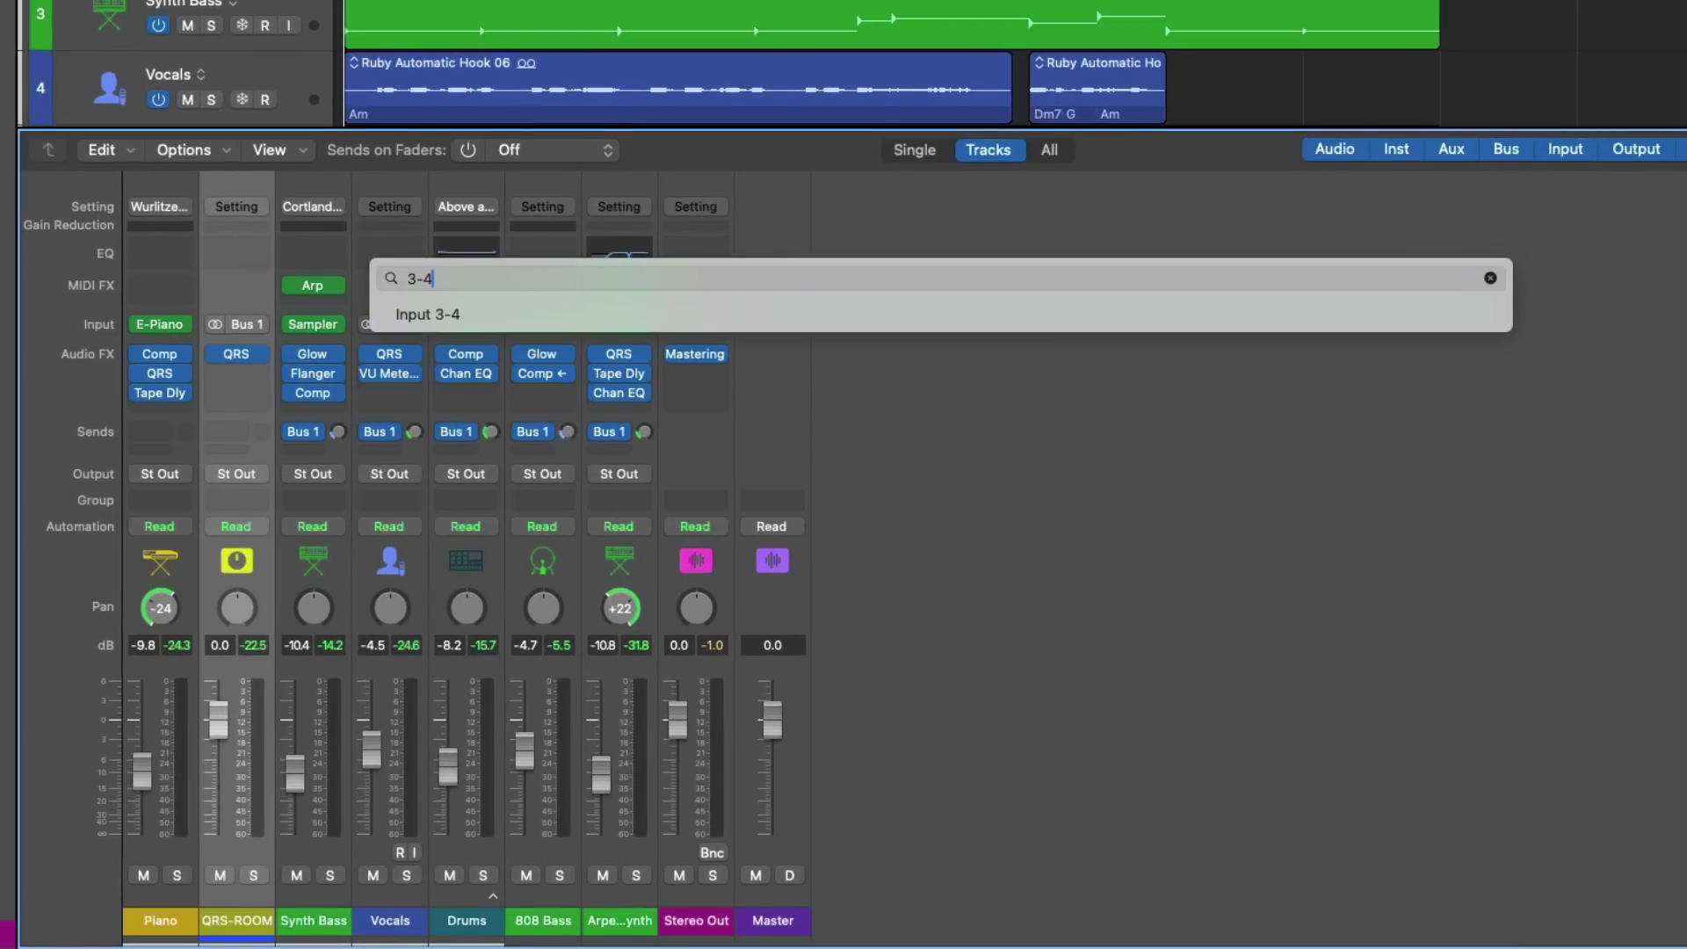
key(Down)
click(483, 327)
Search the Vocals channel strip's outputs for "3-4" and "bus 2", and route its output to Bus 2
click(409, 479)
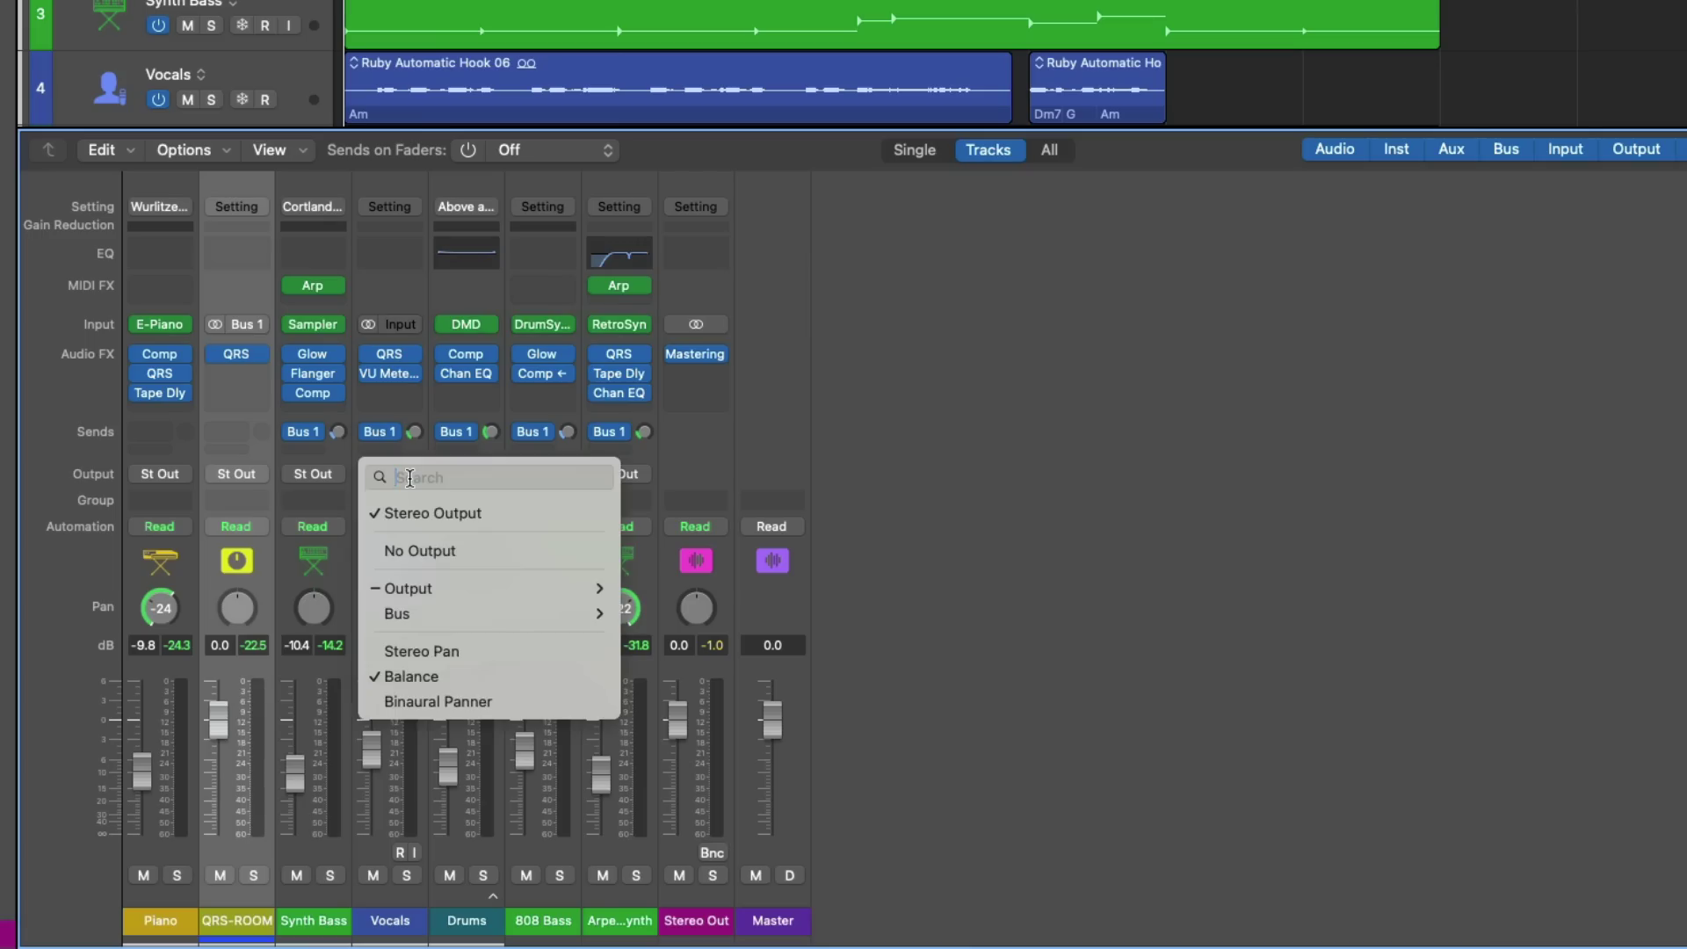
text(3-4)
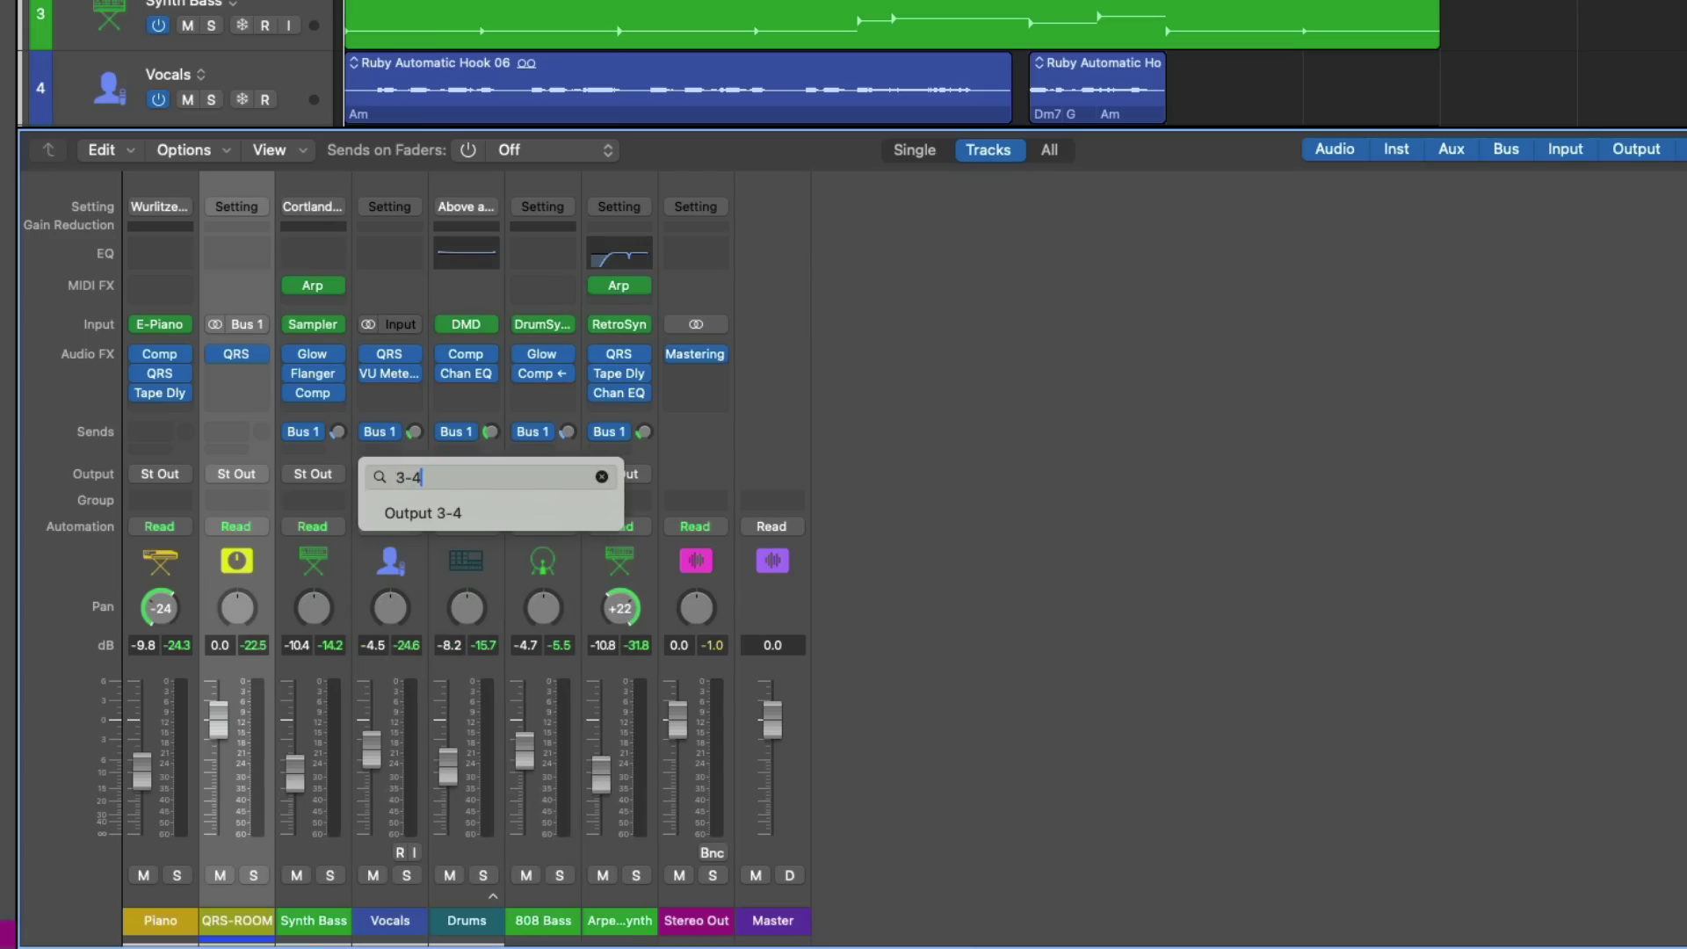
key(Down)
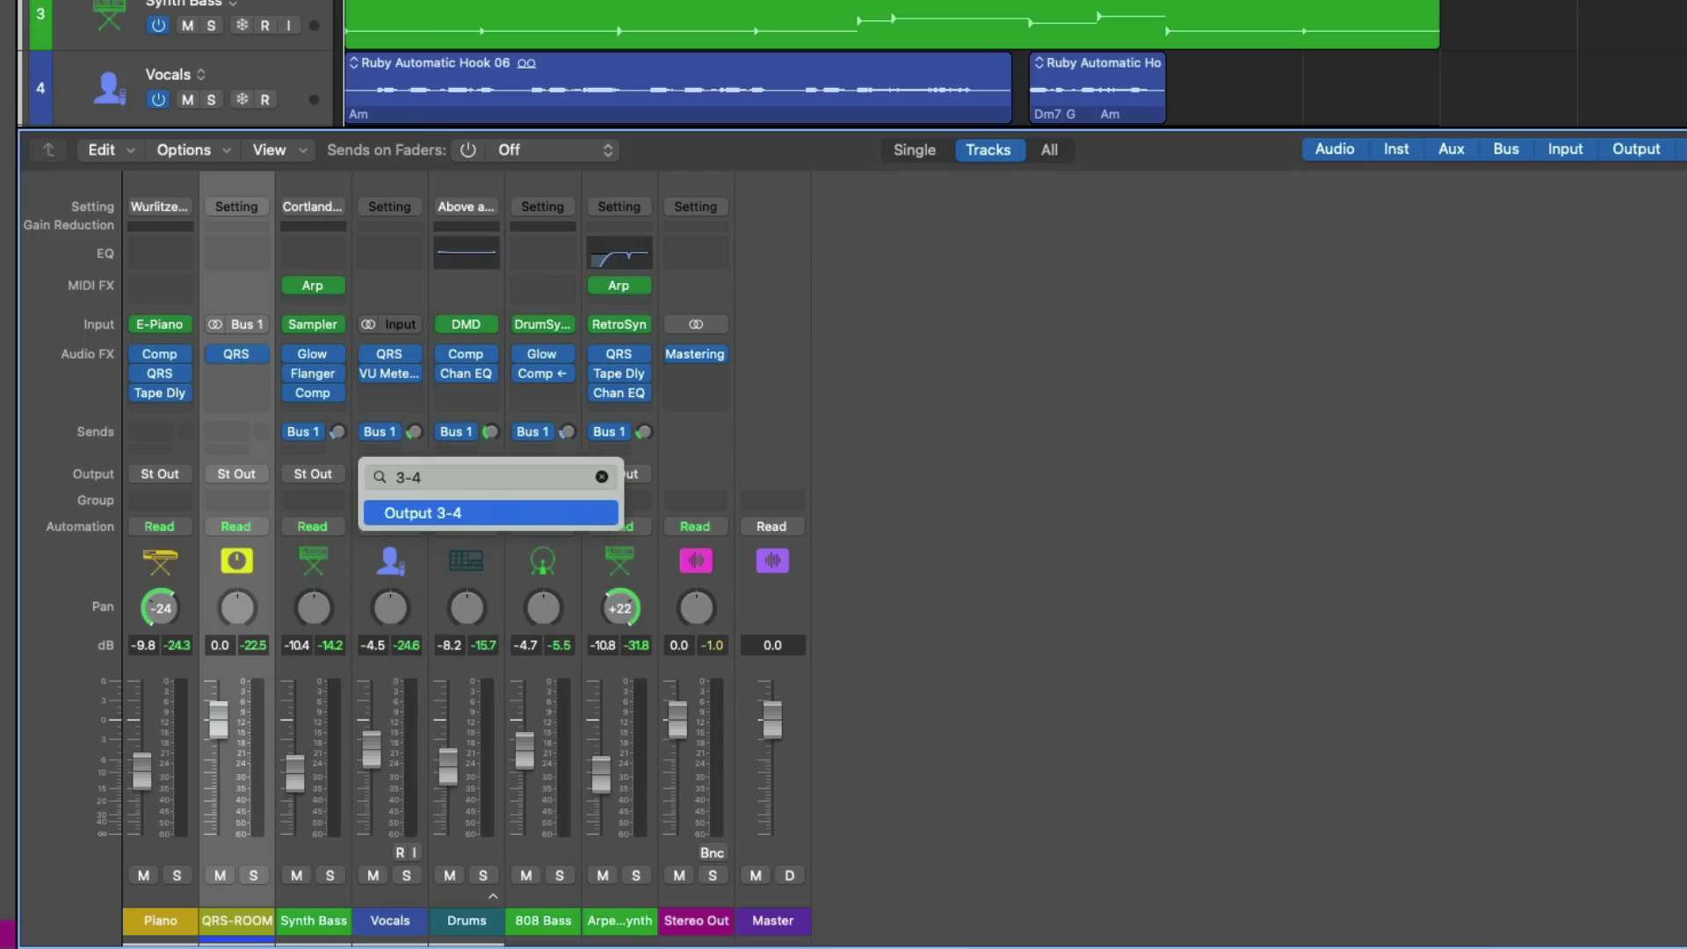
key(BackSpace)
key(BackSpace)
key(BackSpace)
text(bus 2)
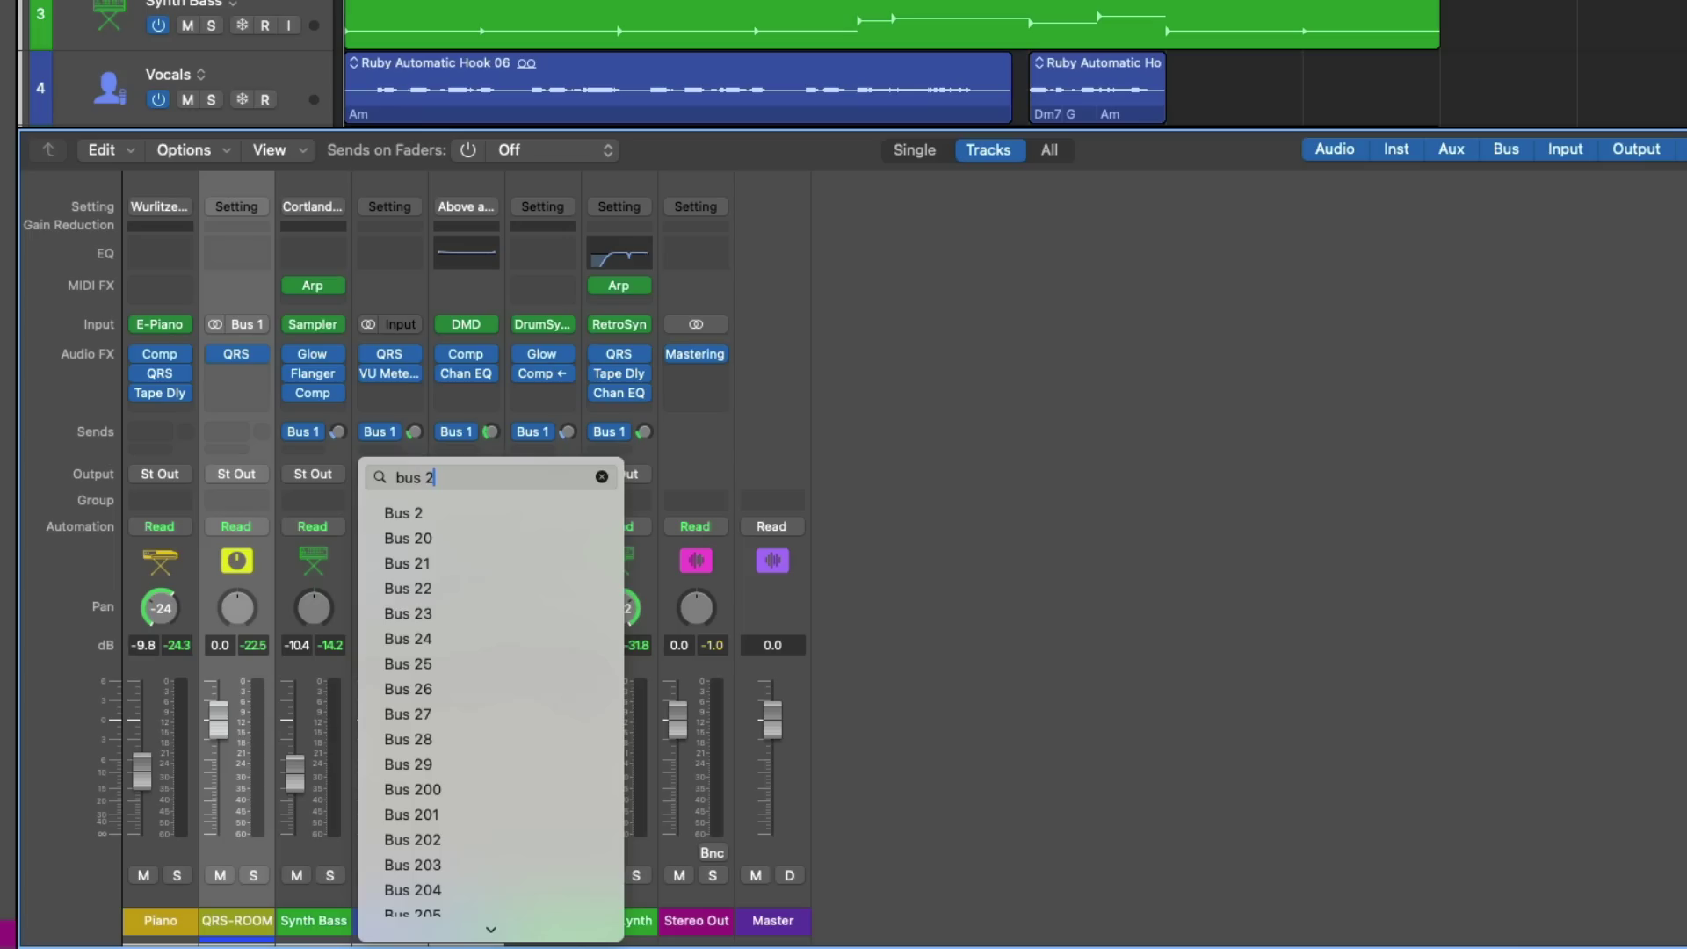
click(409, 512)
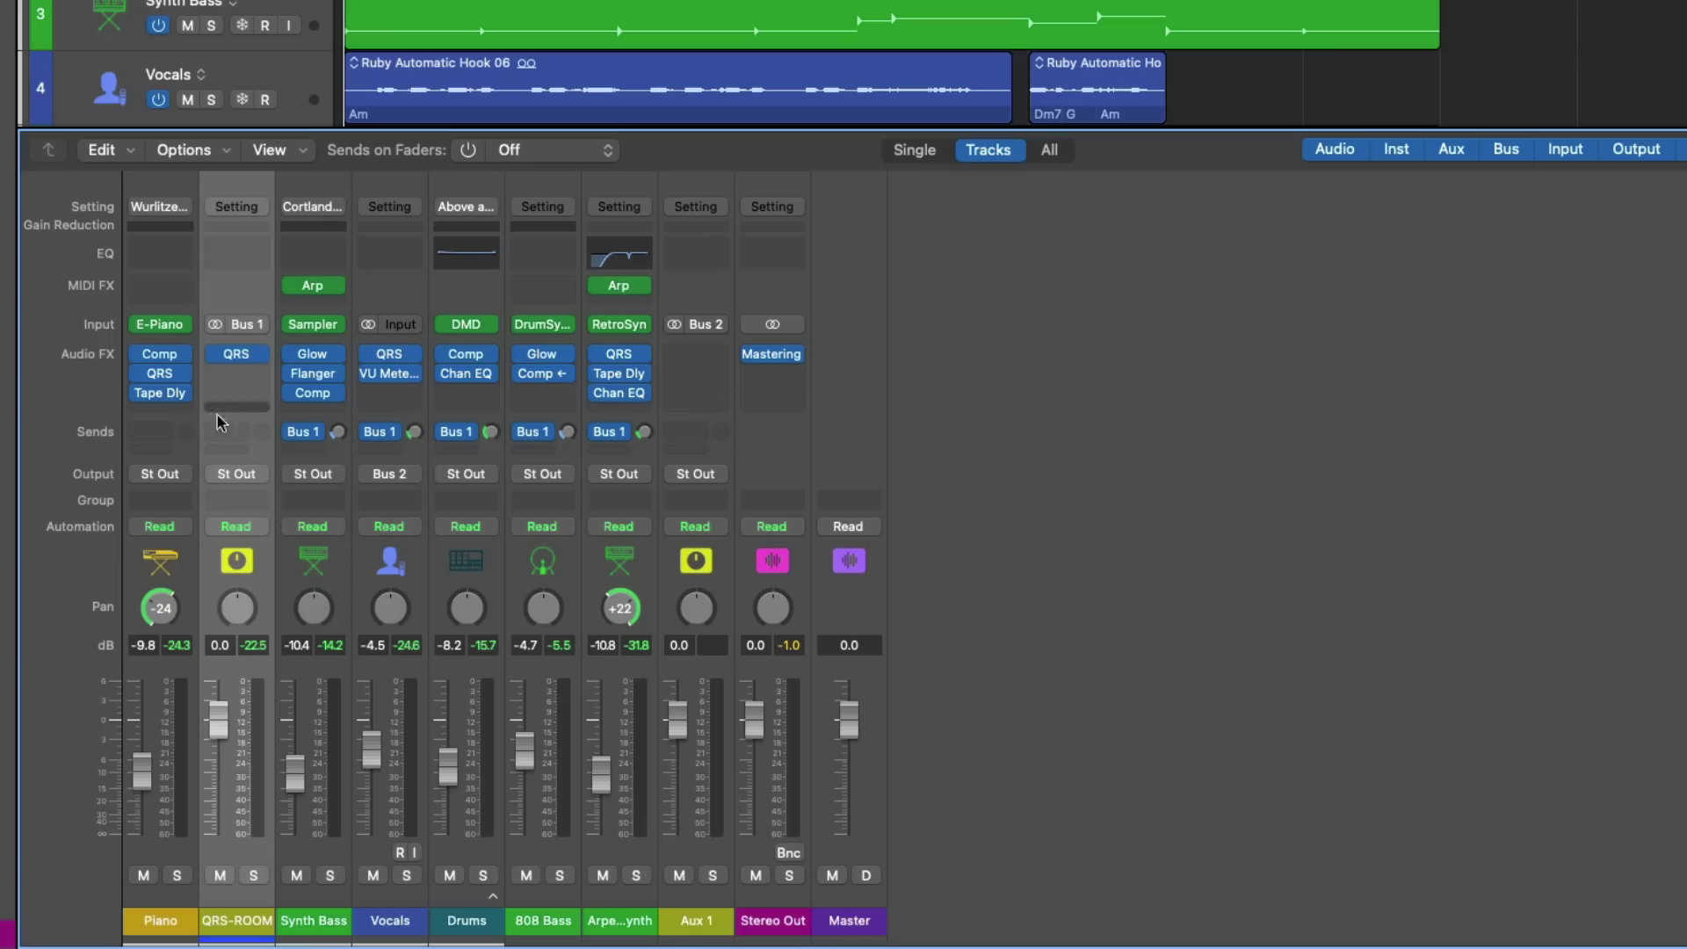
Search the Piano channel strip's send destinations for "bus" and "bus 101", and add a send to Bus 1
click(162, 432)
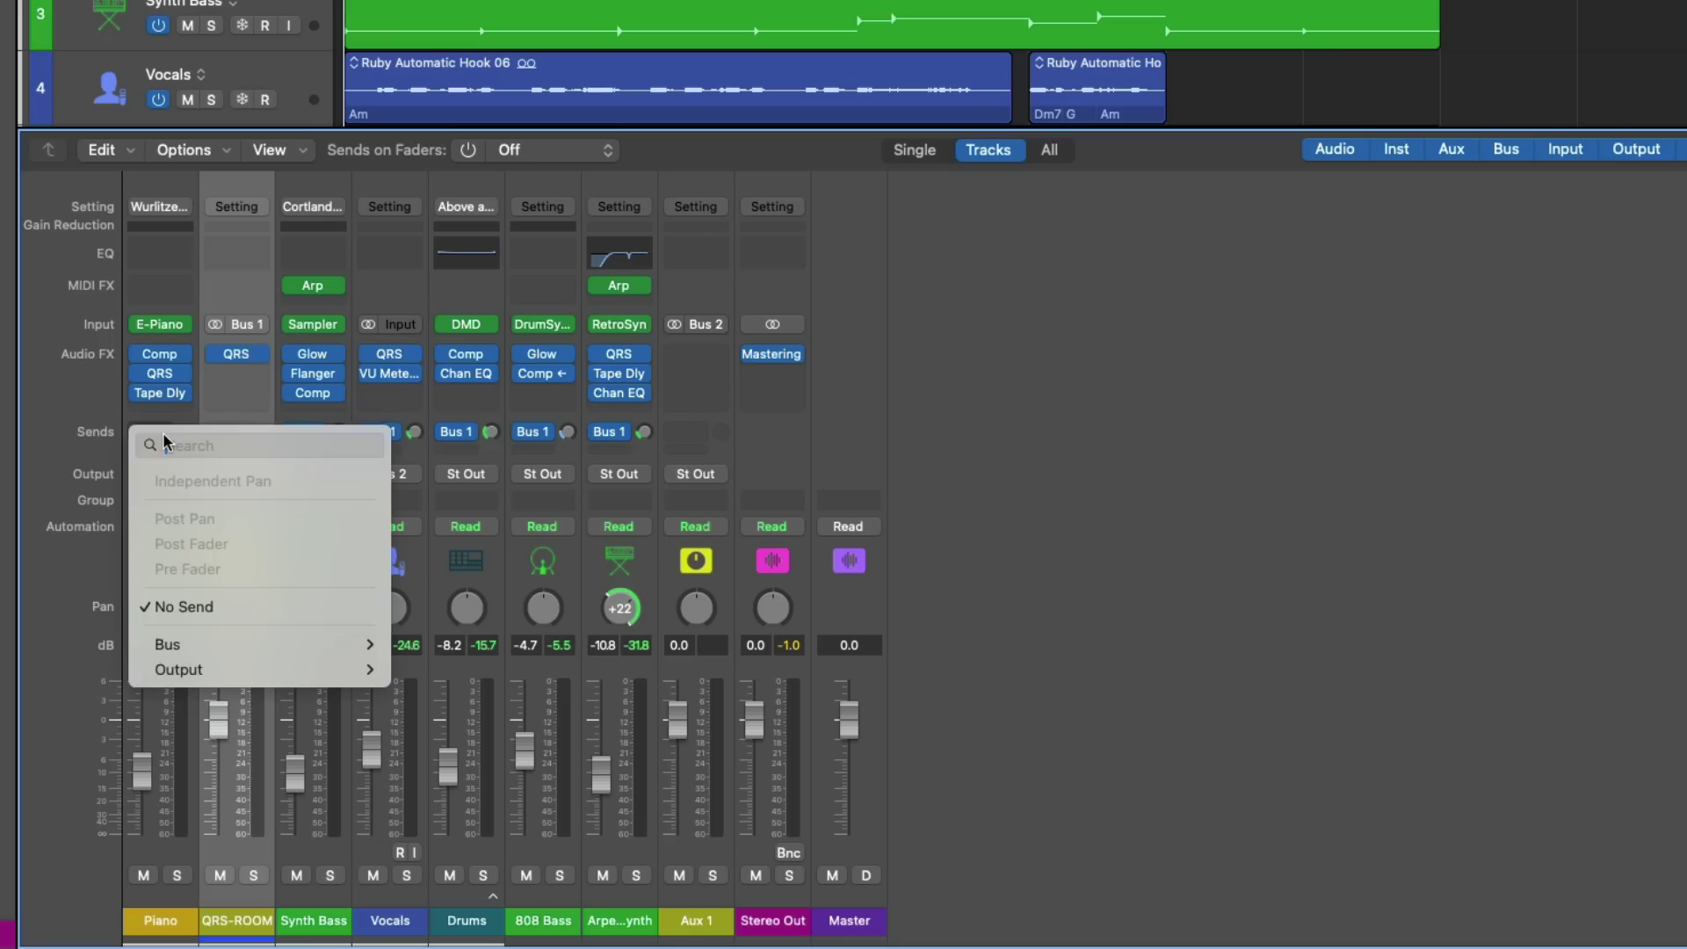
text(bus)
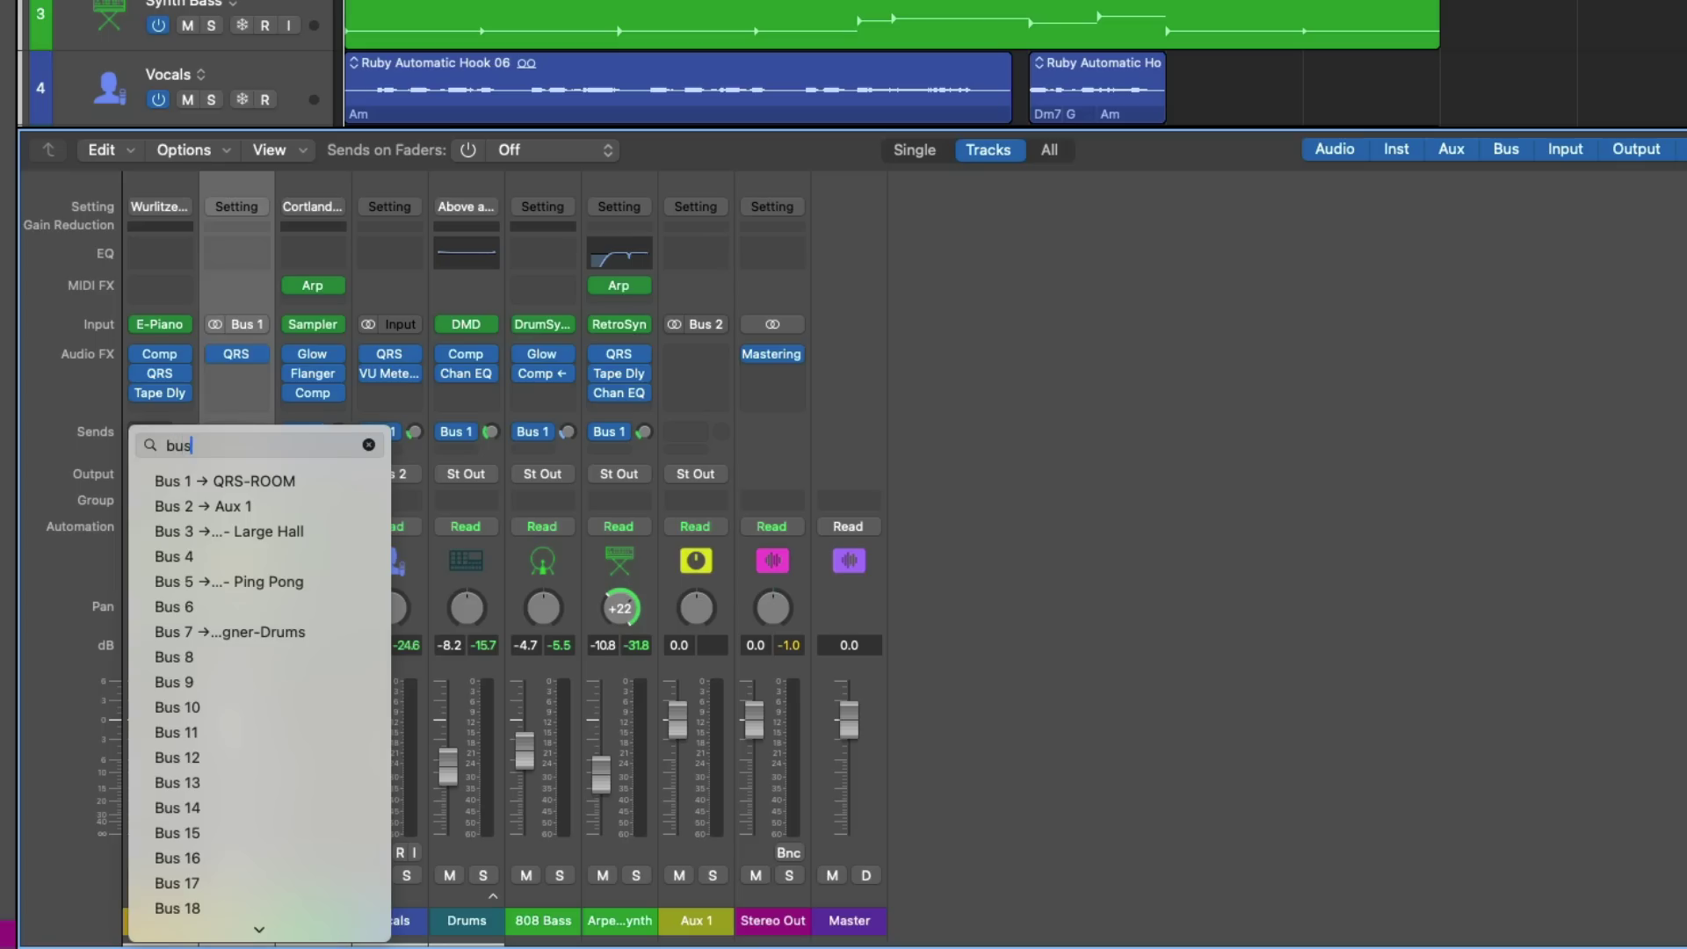
key(Down)
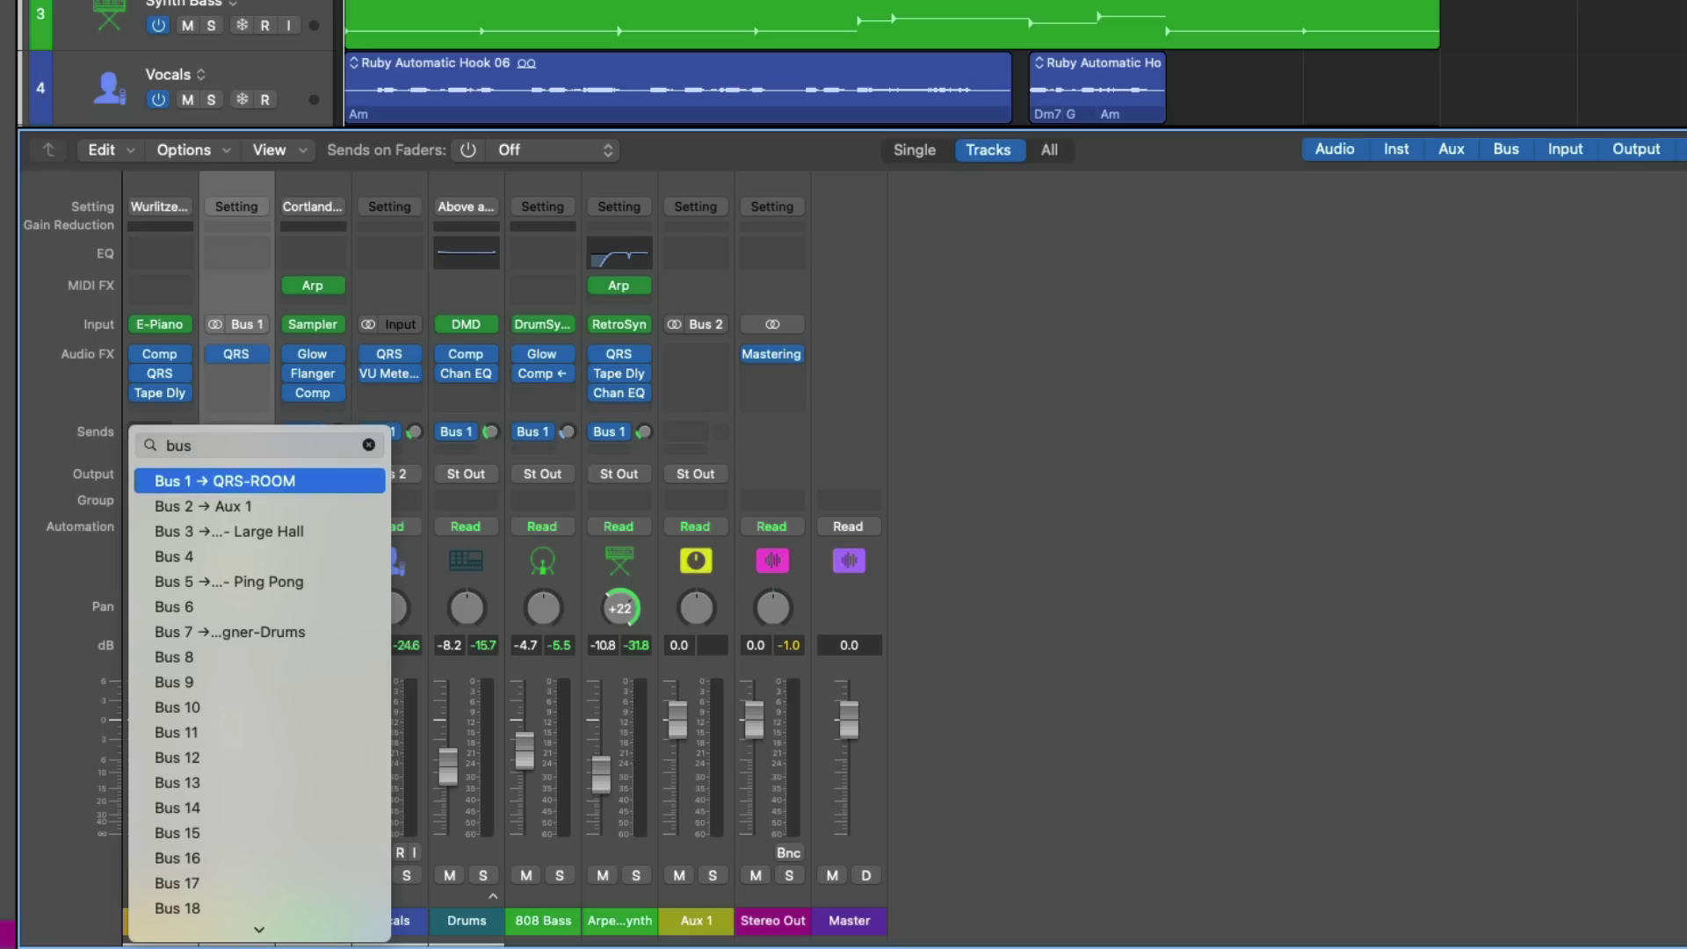
key(Up)
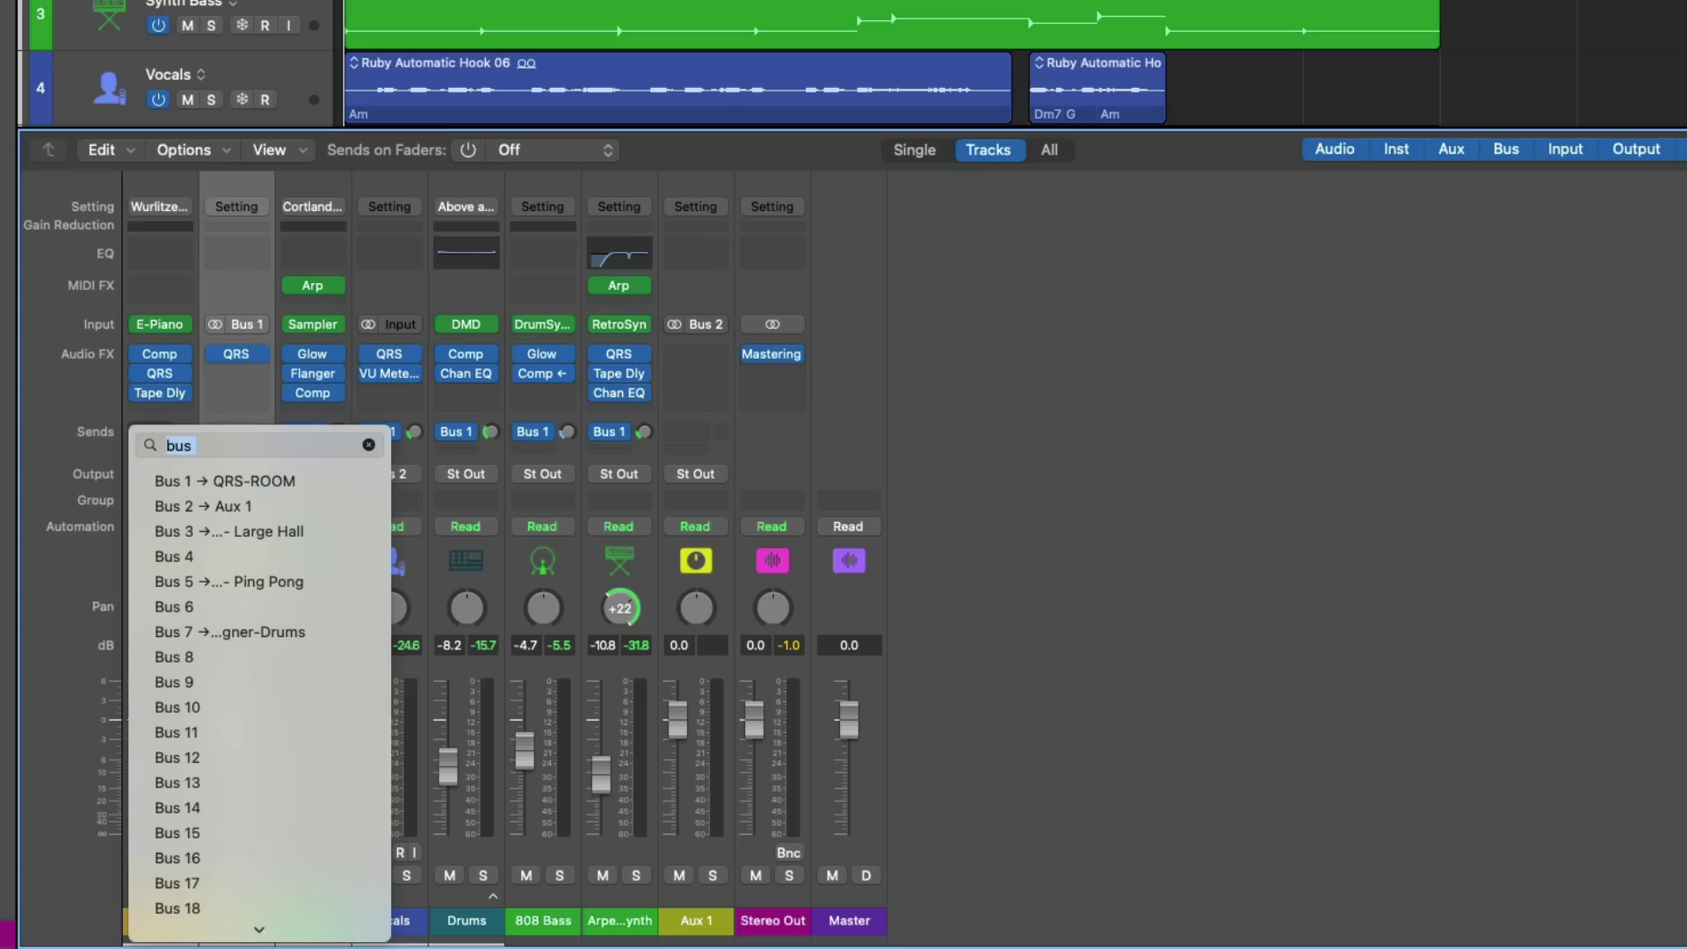
text(101)
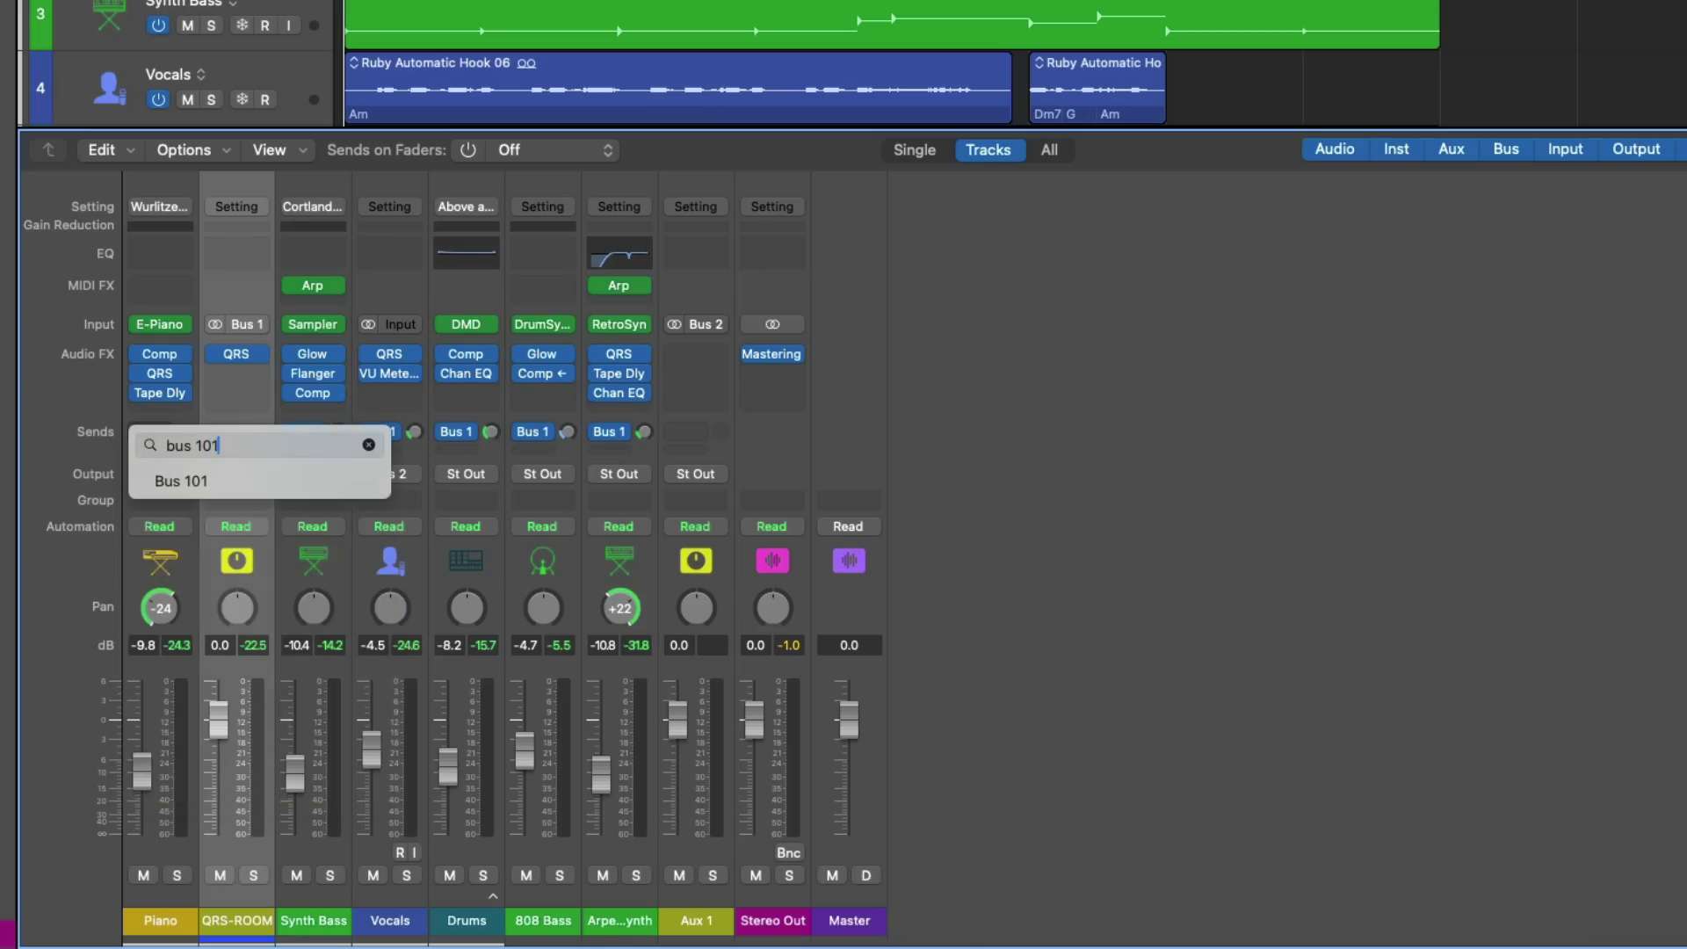
key(BackSpace)
key(BackSpace)
key(BackSpace)
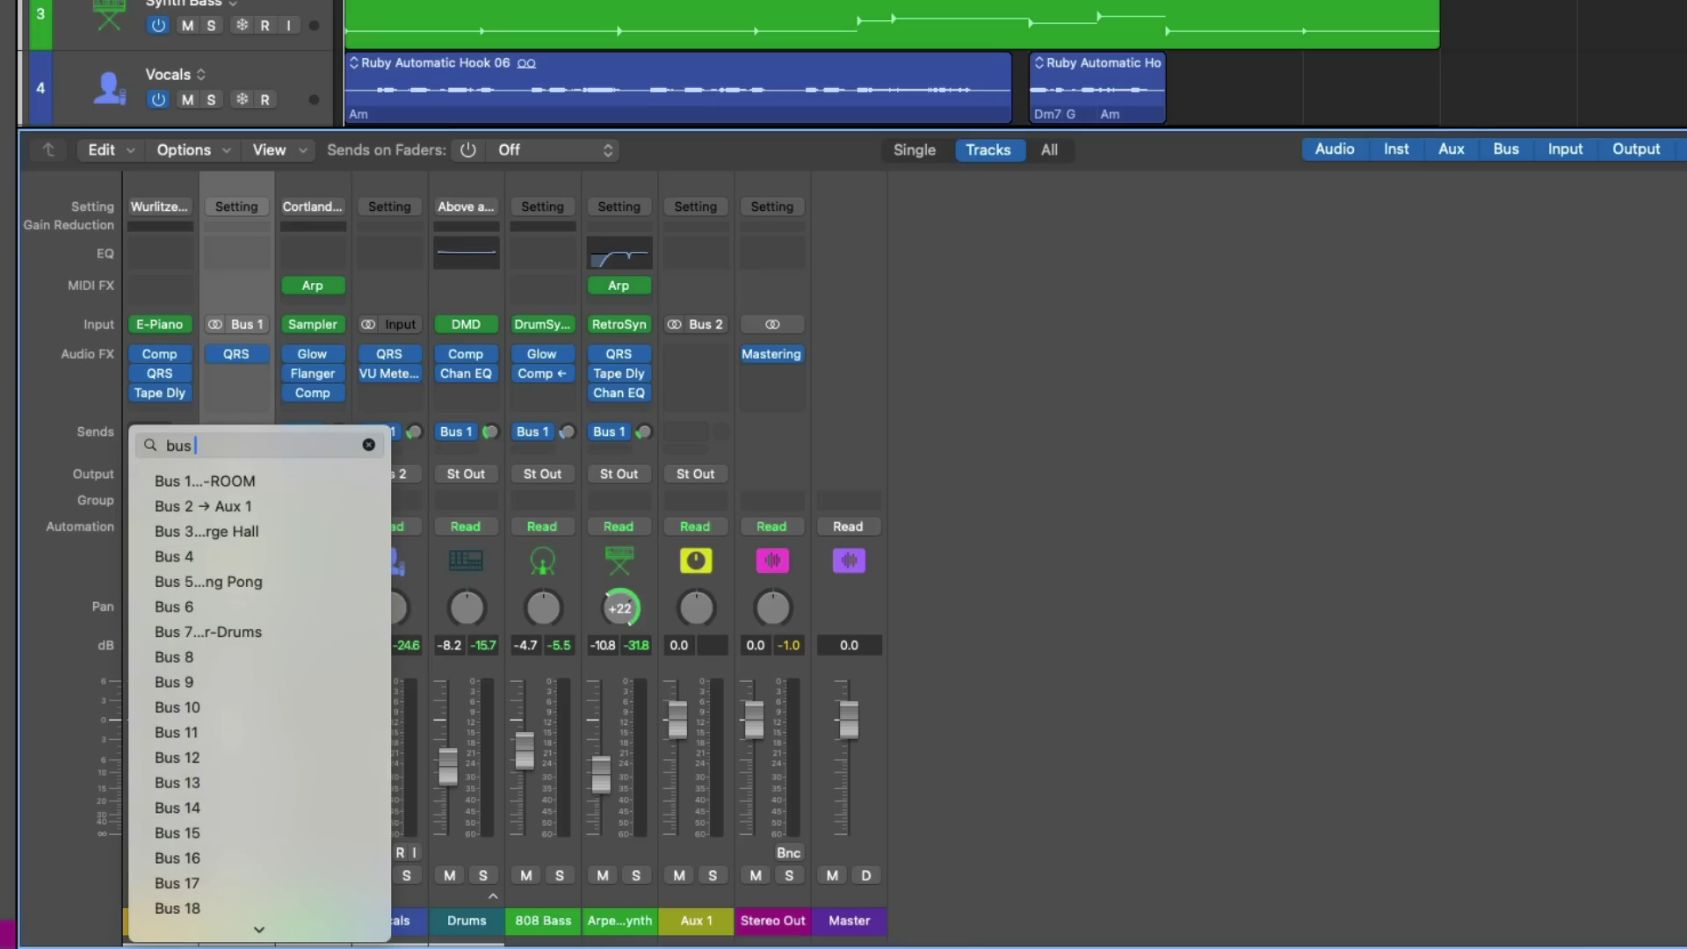
key(Down)
key(Return)
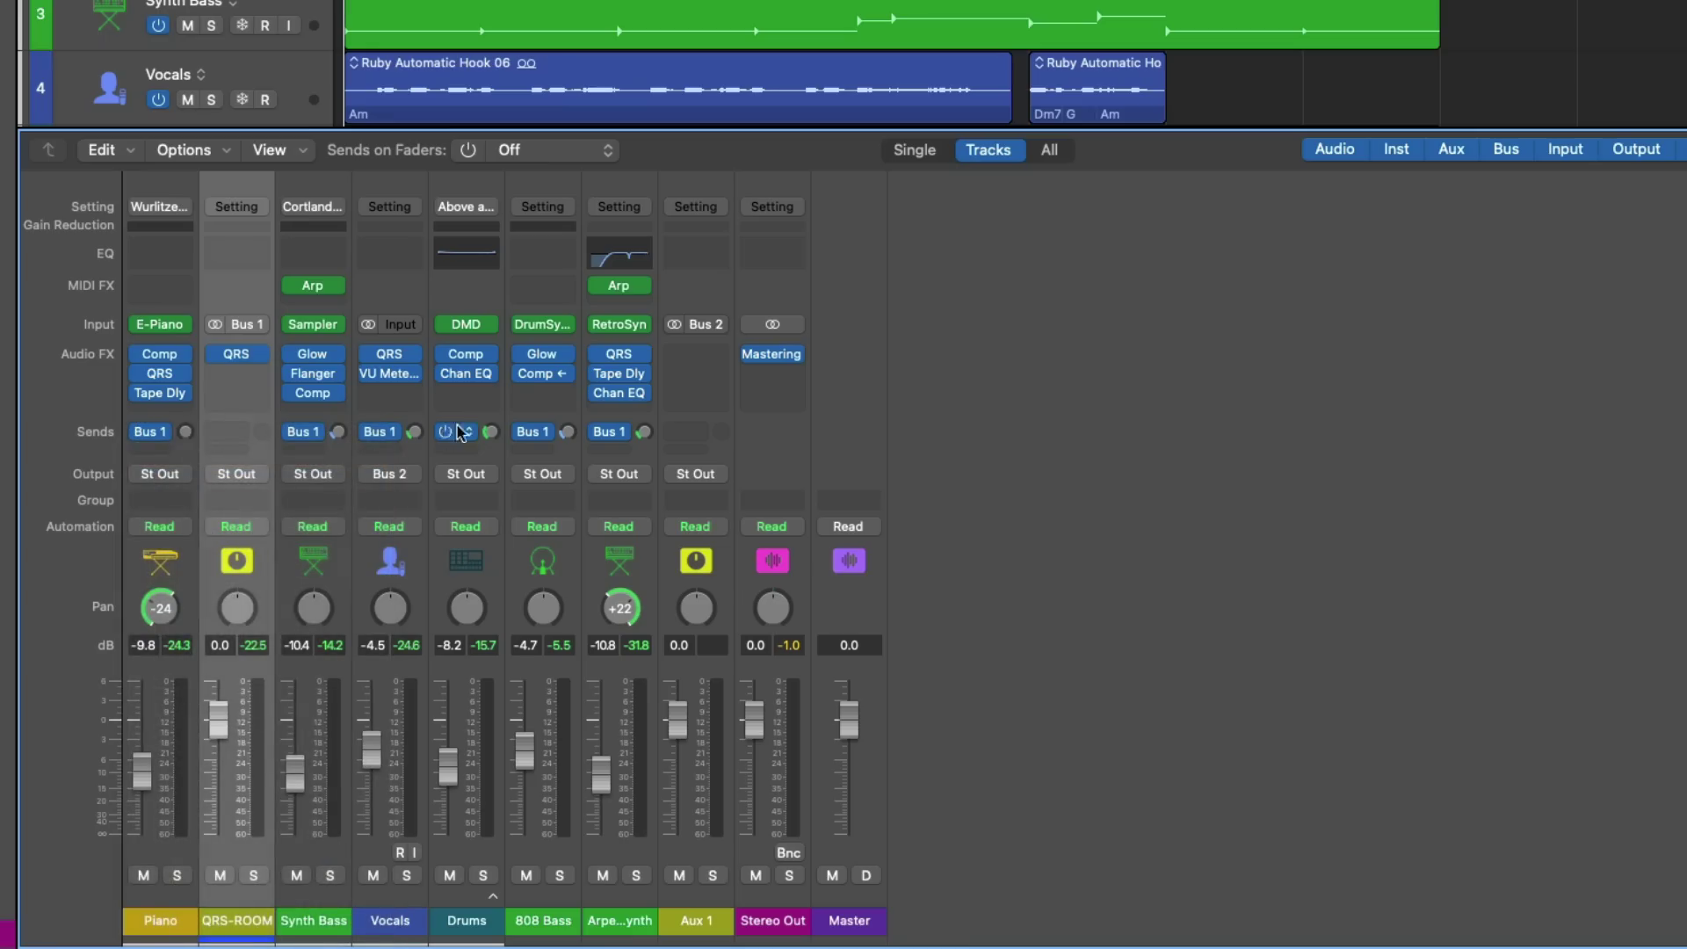
Open the Compressor on the 808 Bass strip, search its side chain sources for "syn" and select Arpeggiated Synth (Inst 3)
click(538, 376)
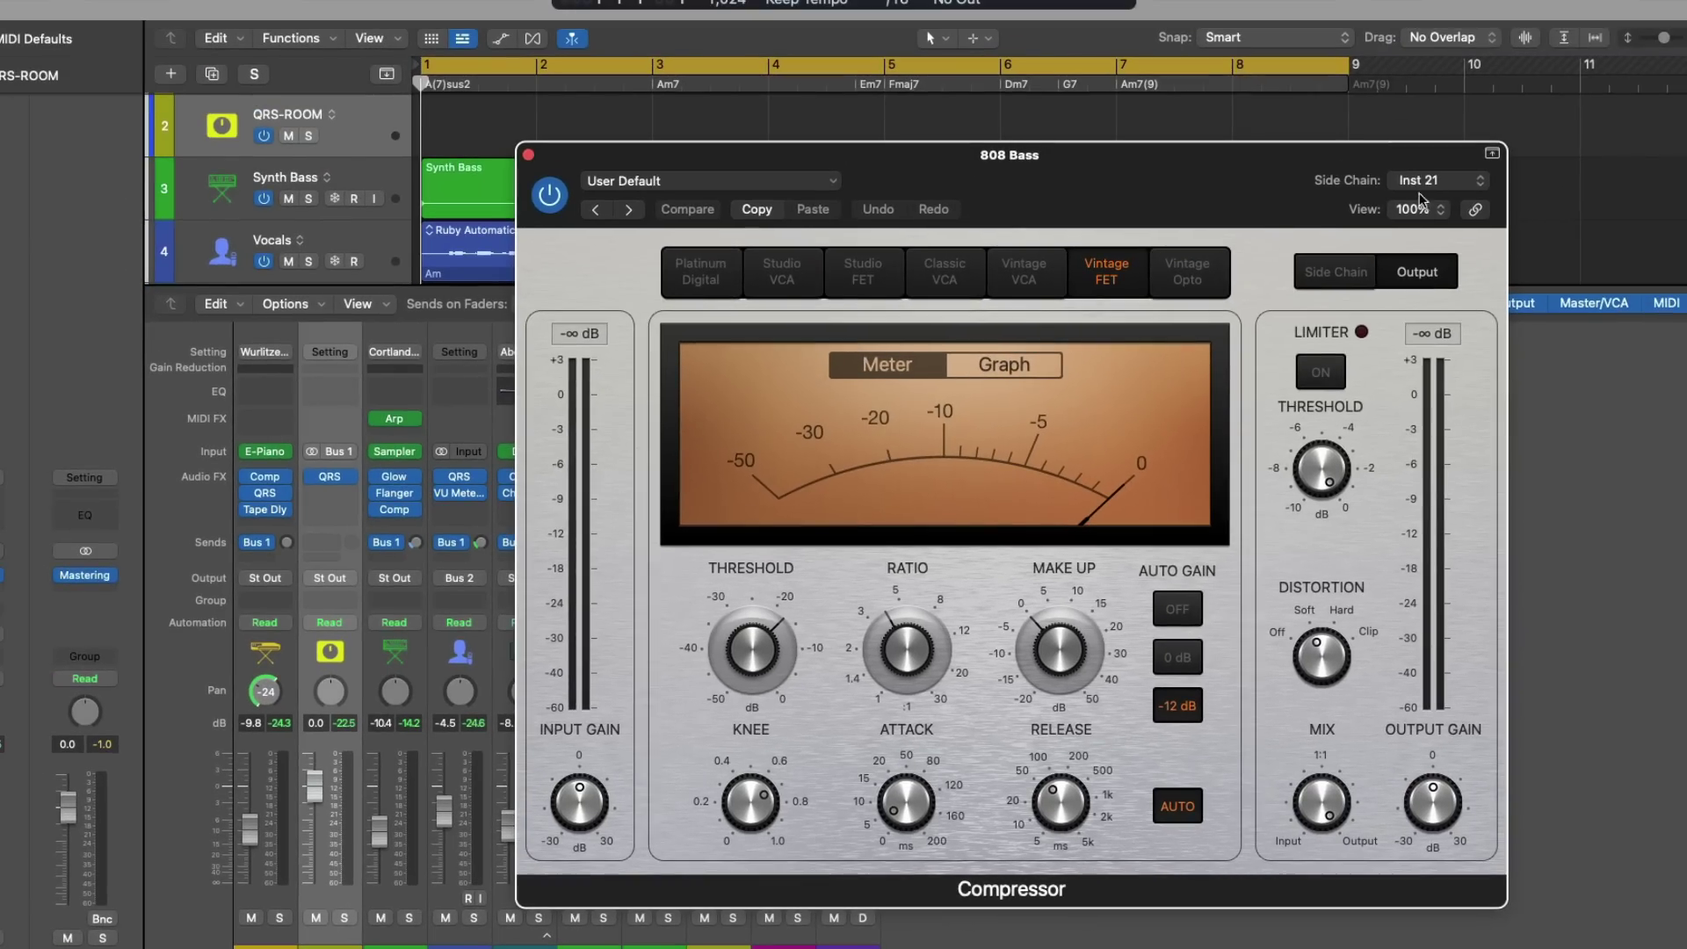
click(1560, 10)
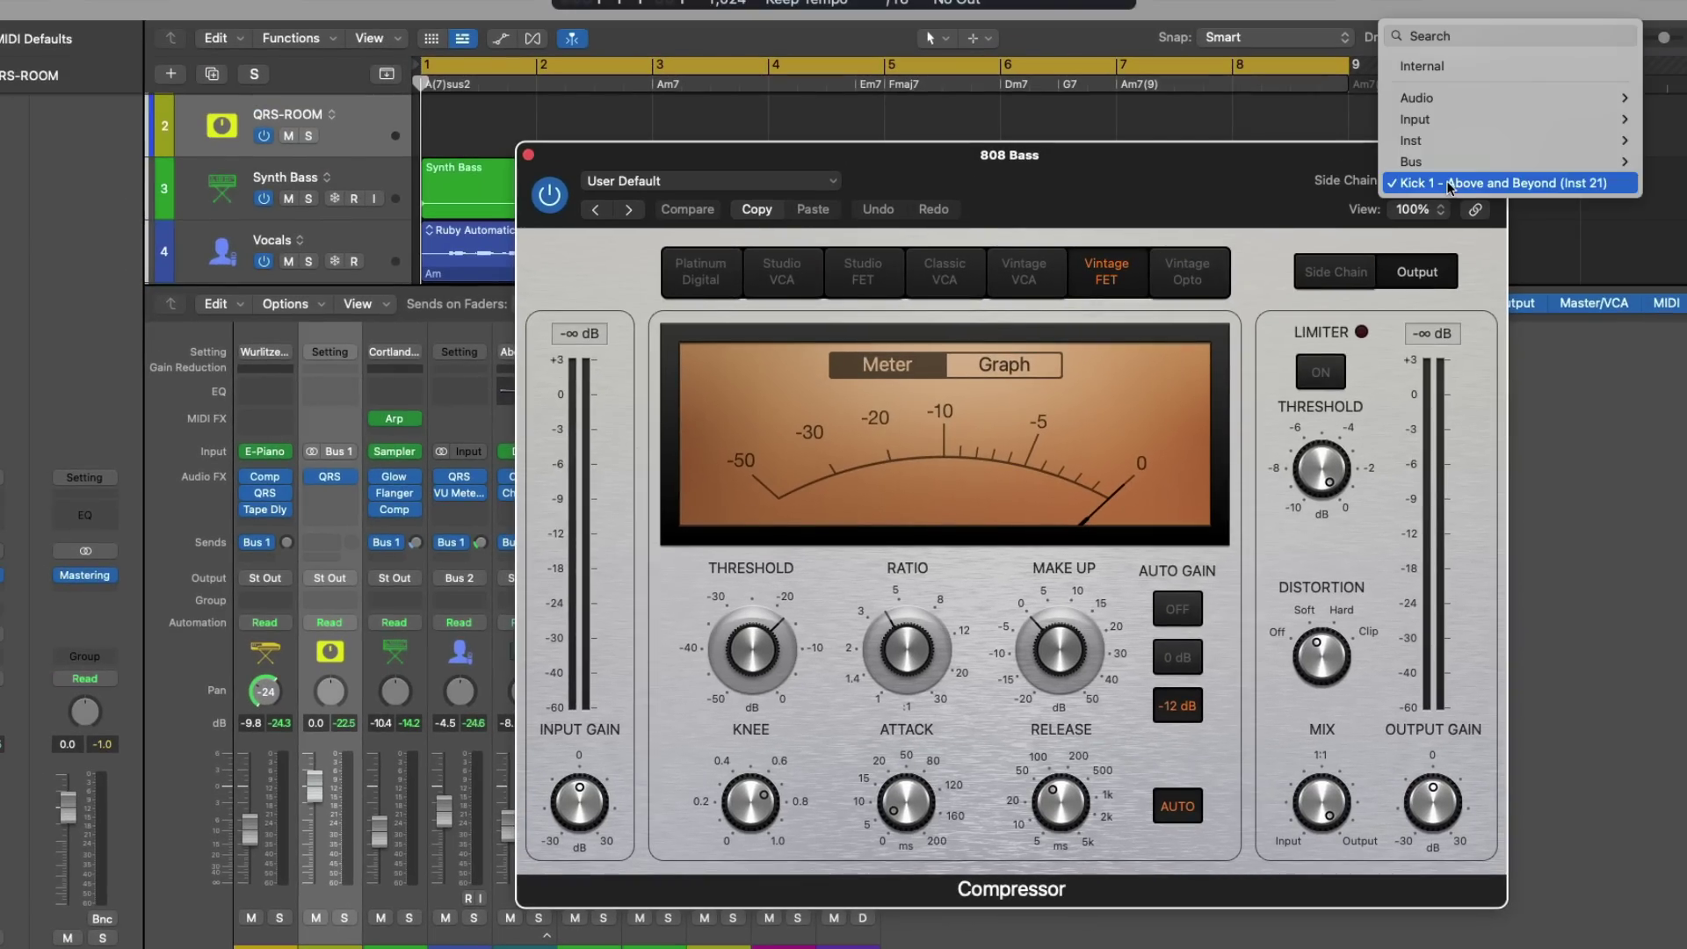
click(1469, 36)
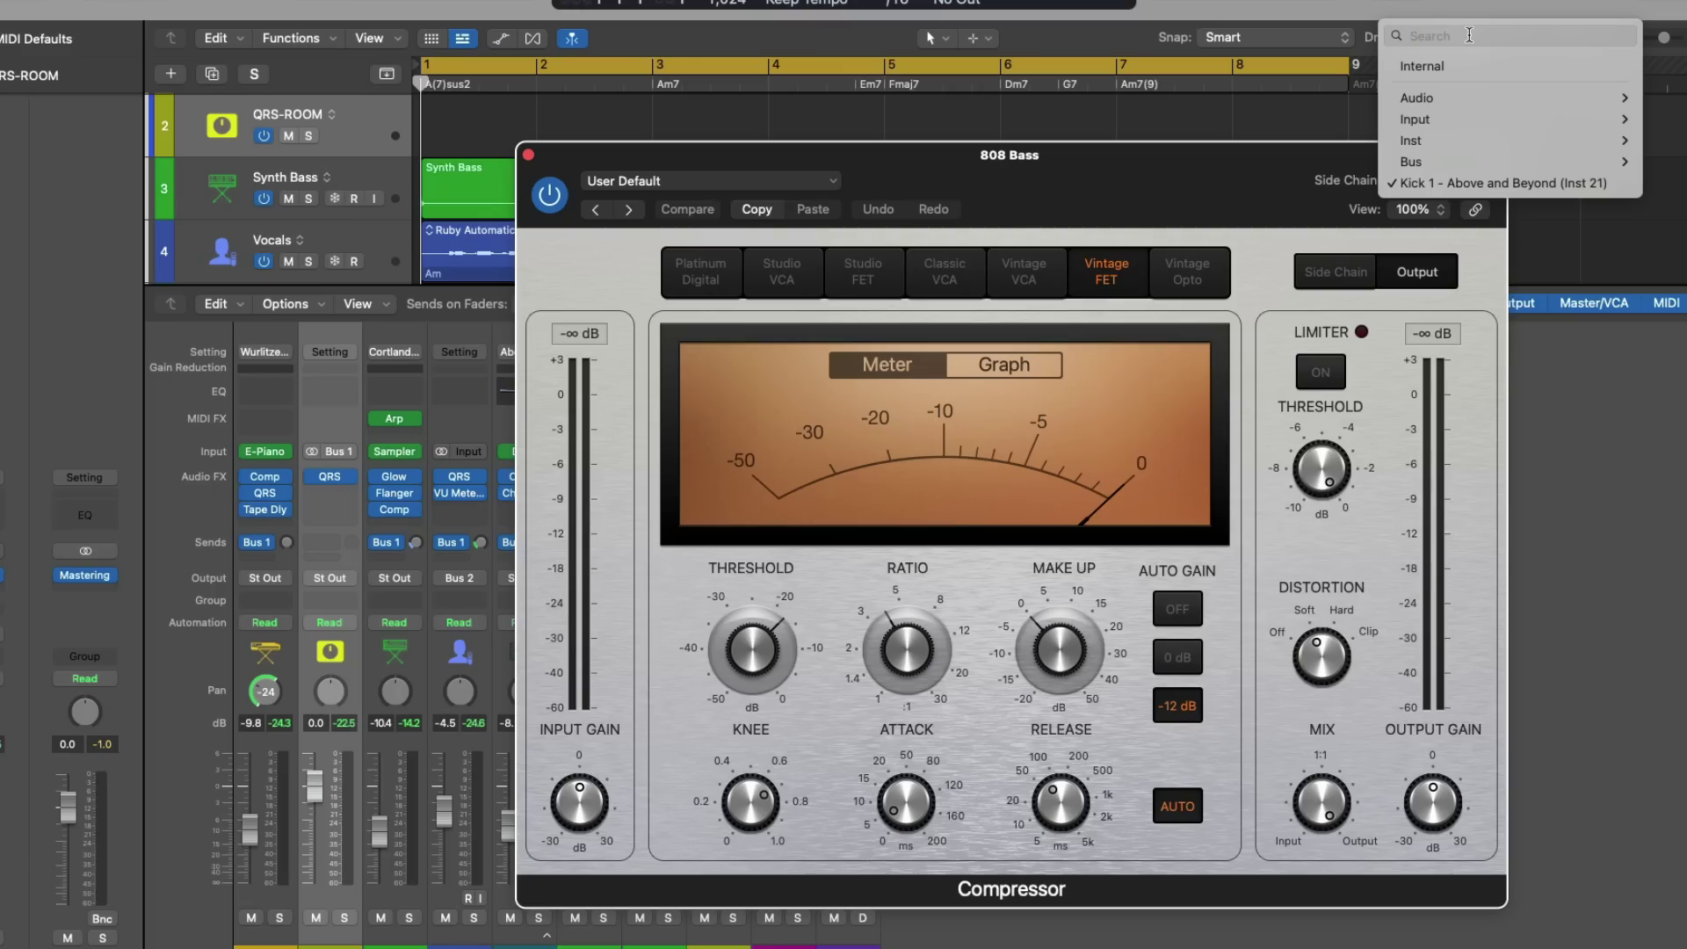
text(syn)
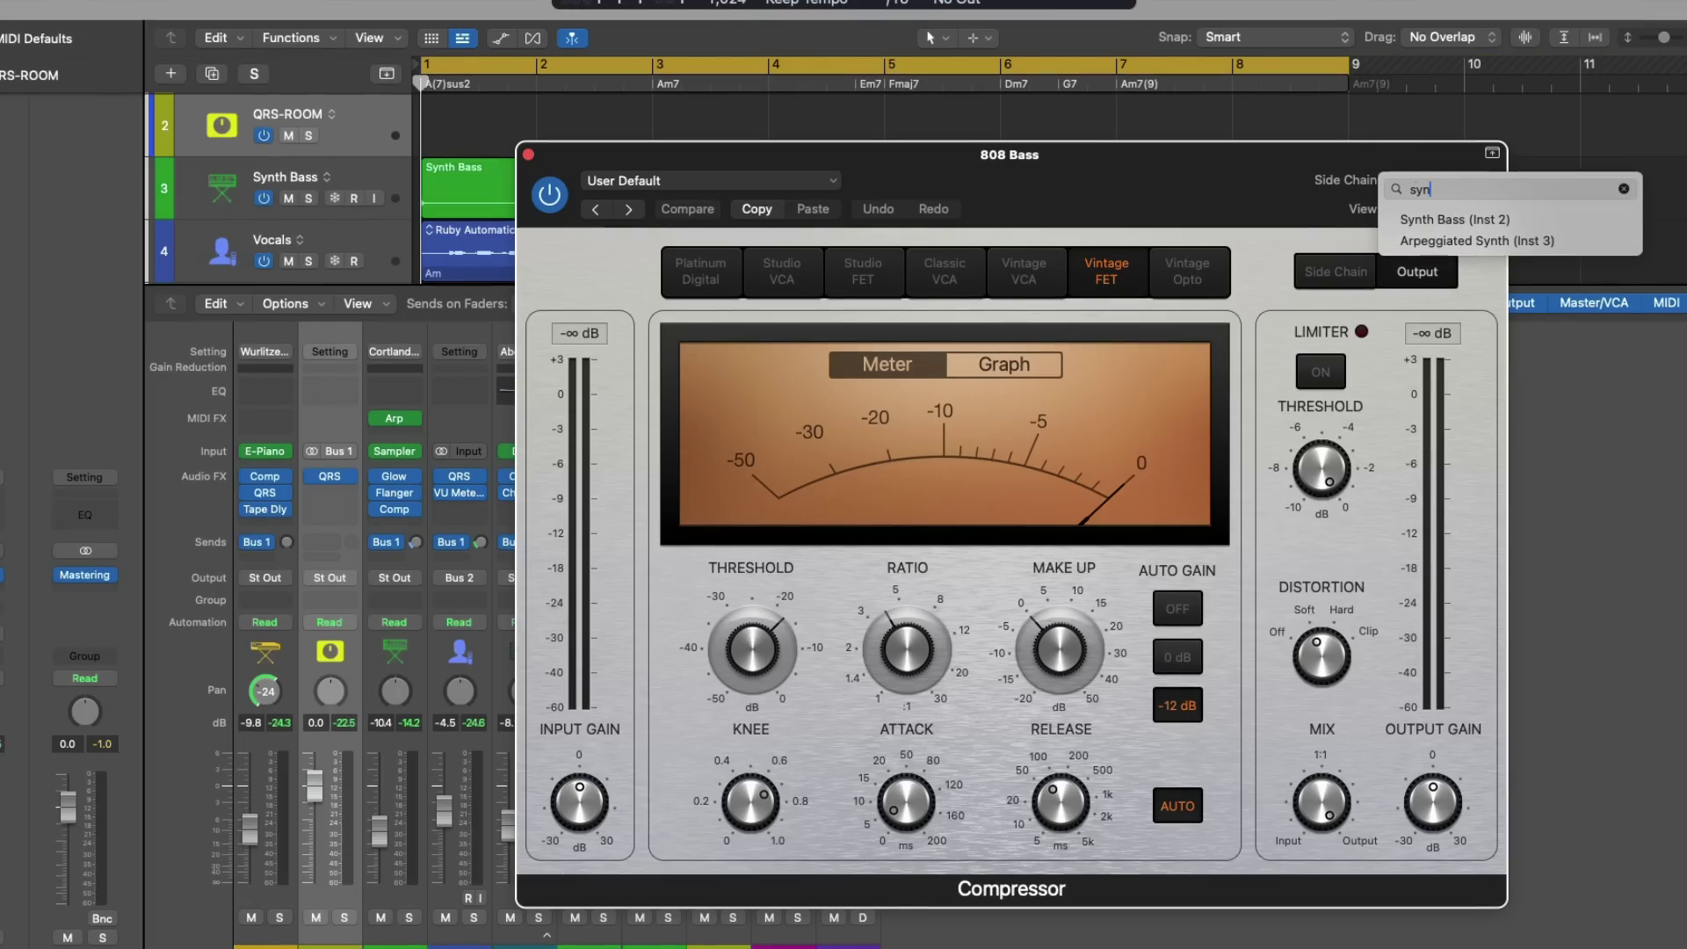
key(Down)
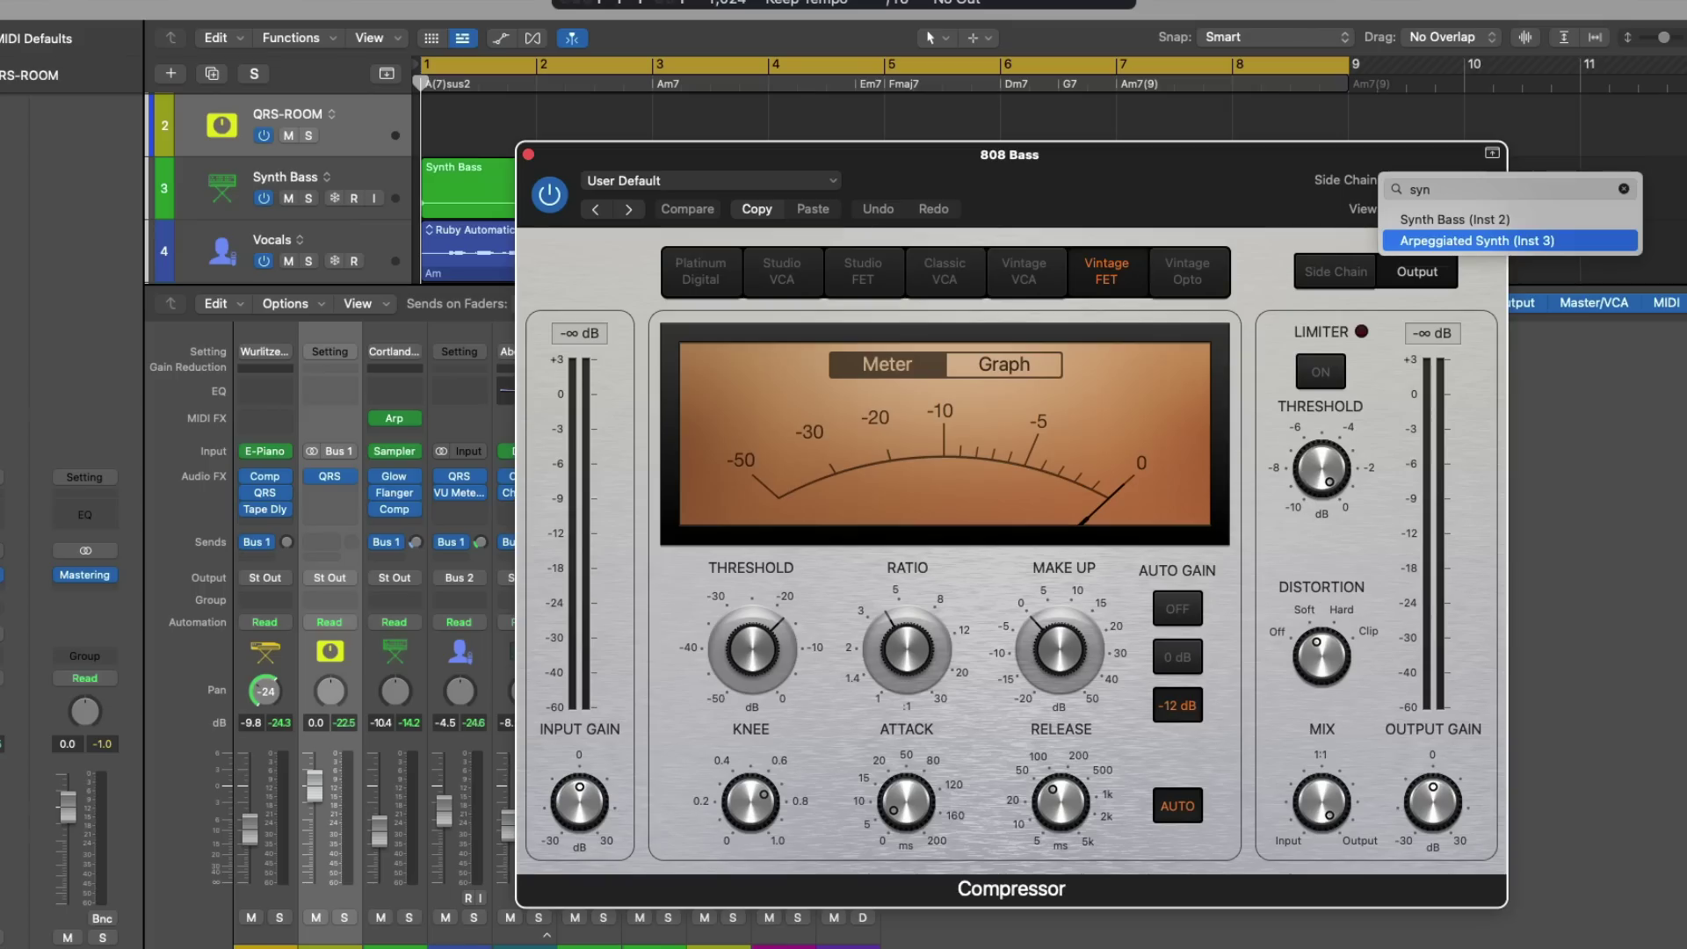
key(Return)
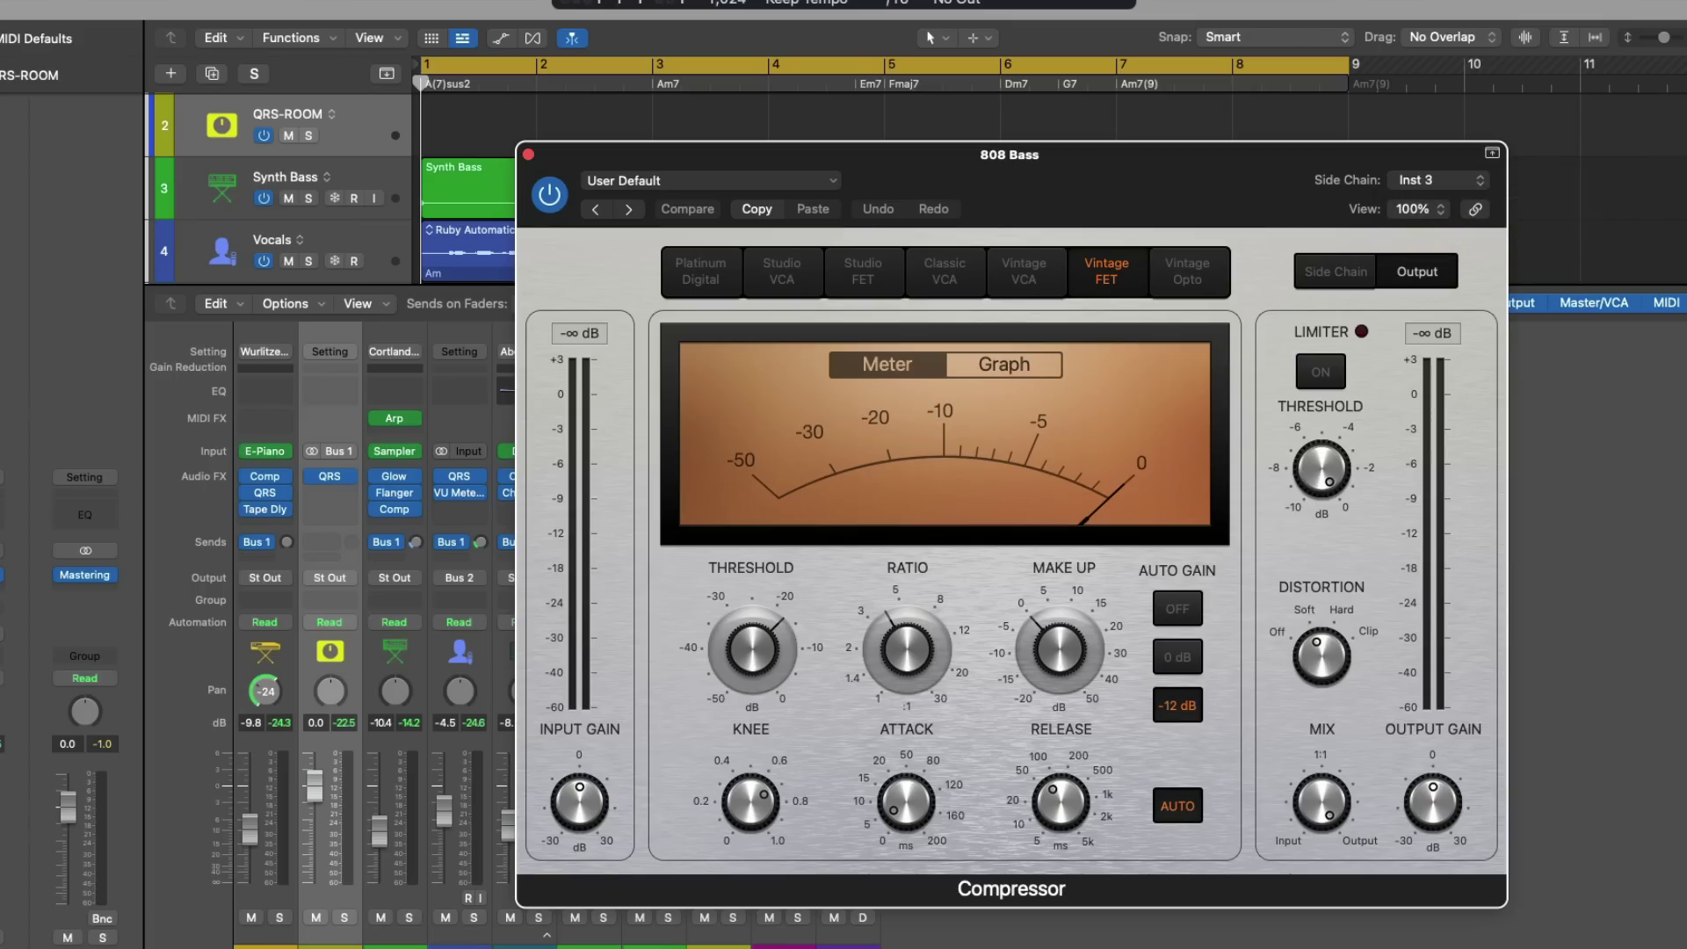
Search for "ki" to set the Compressor's side chain to Kick 1 - Above and Beyond (Inst 21), and close its window
click(1432, 182)
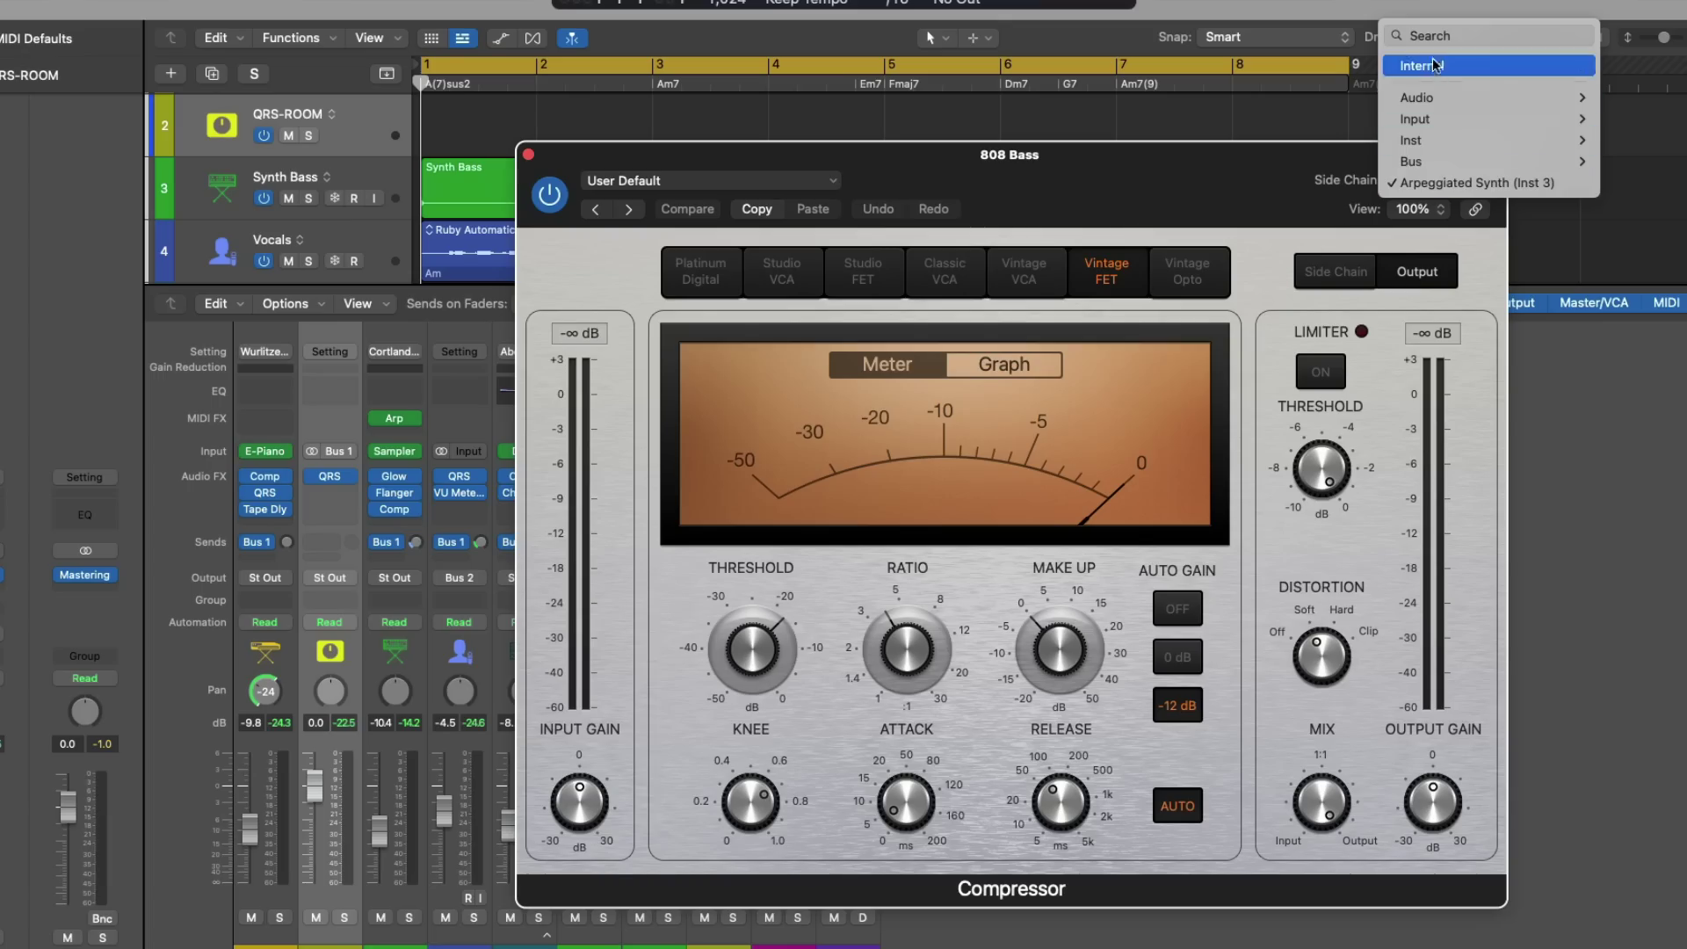
text(21)
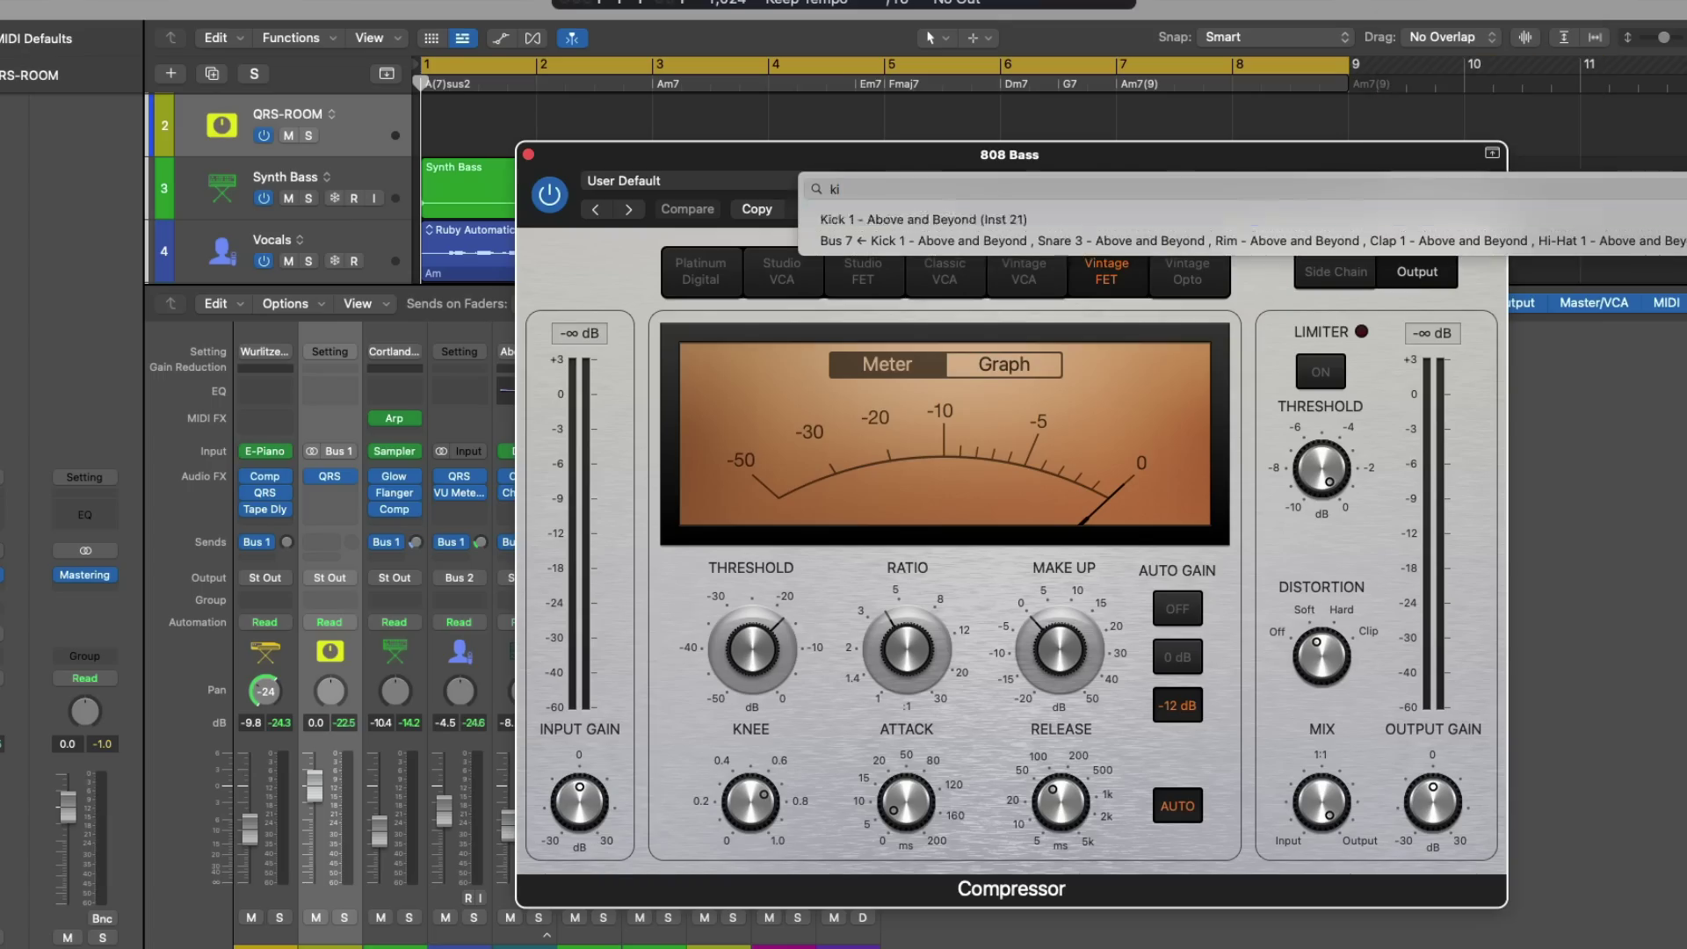
key(Return)
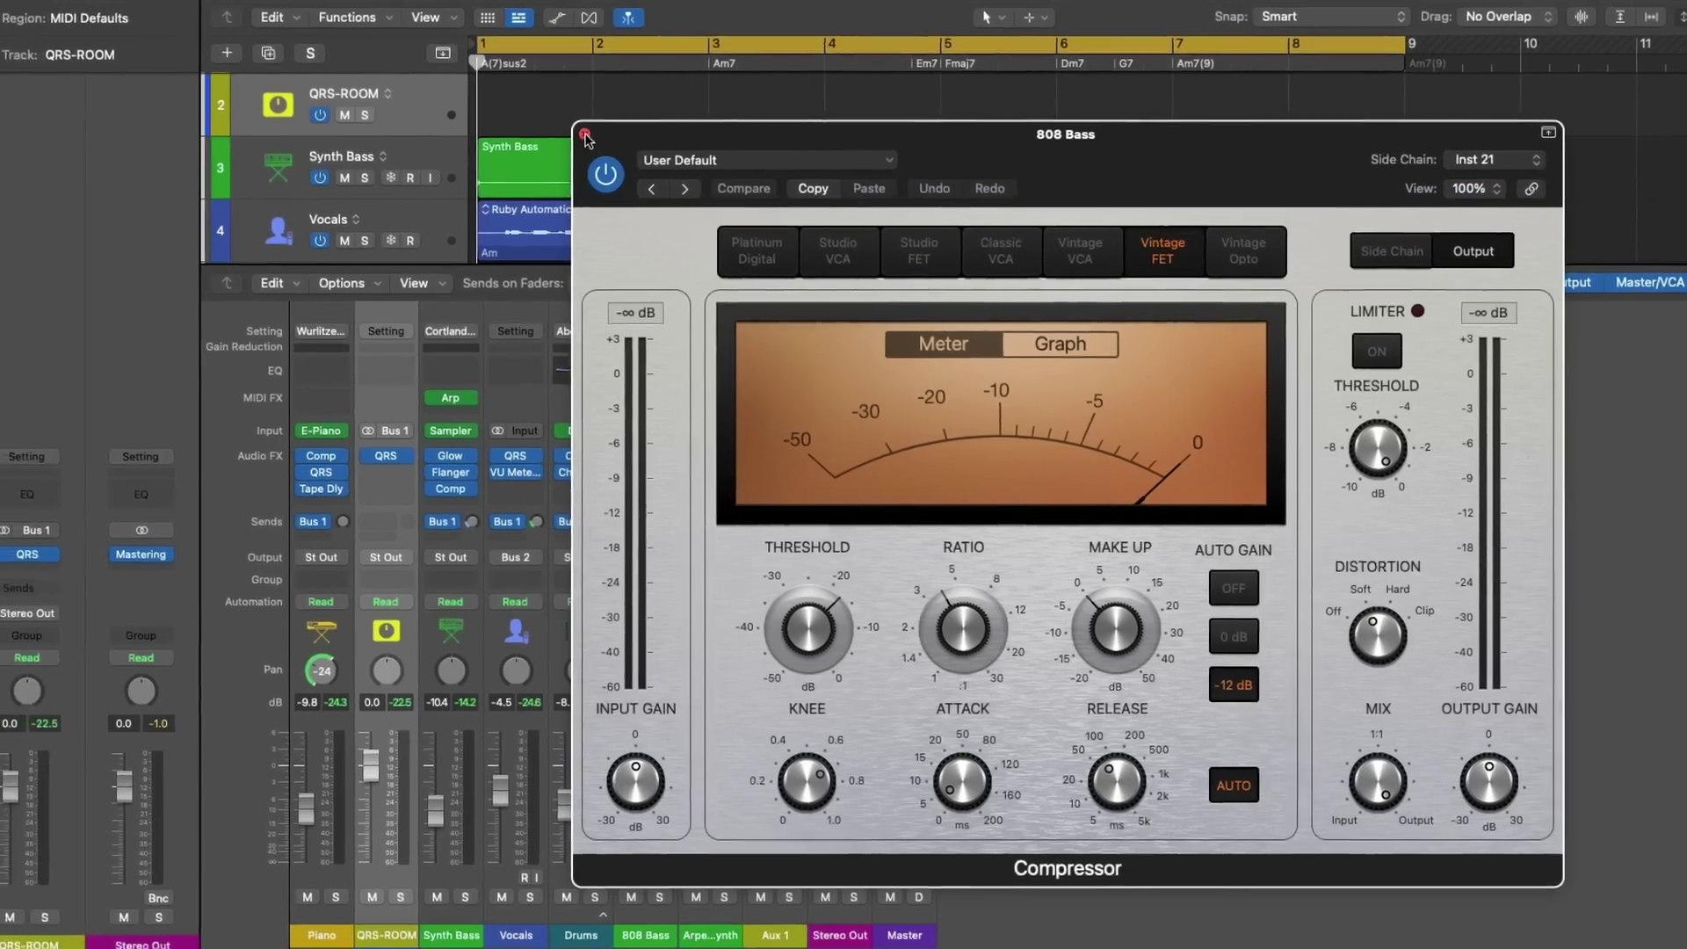
click(585, 137)
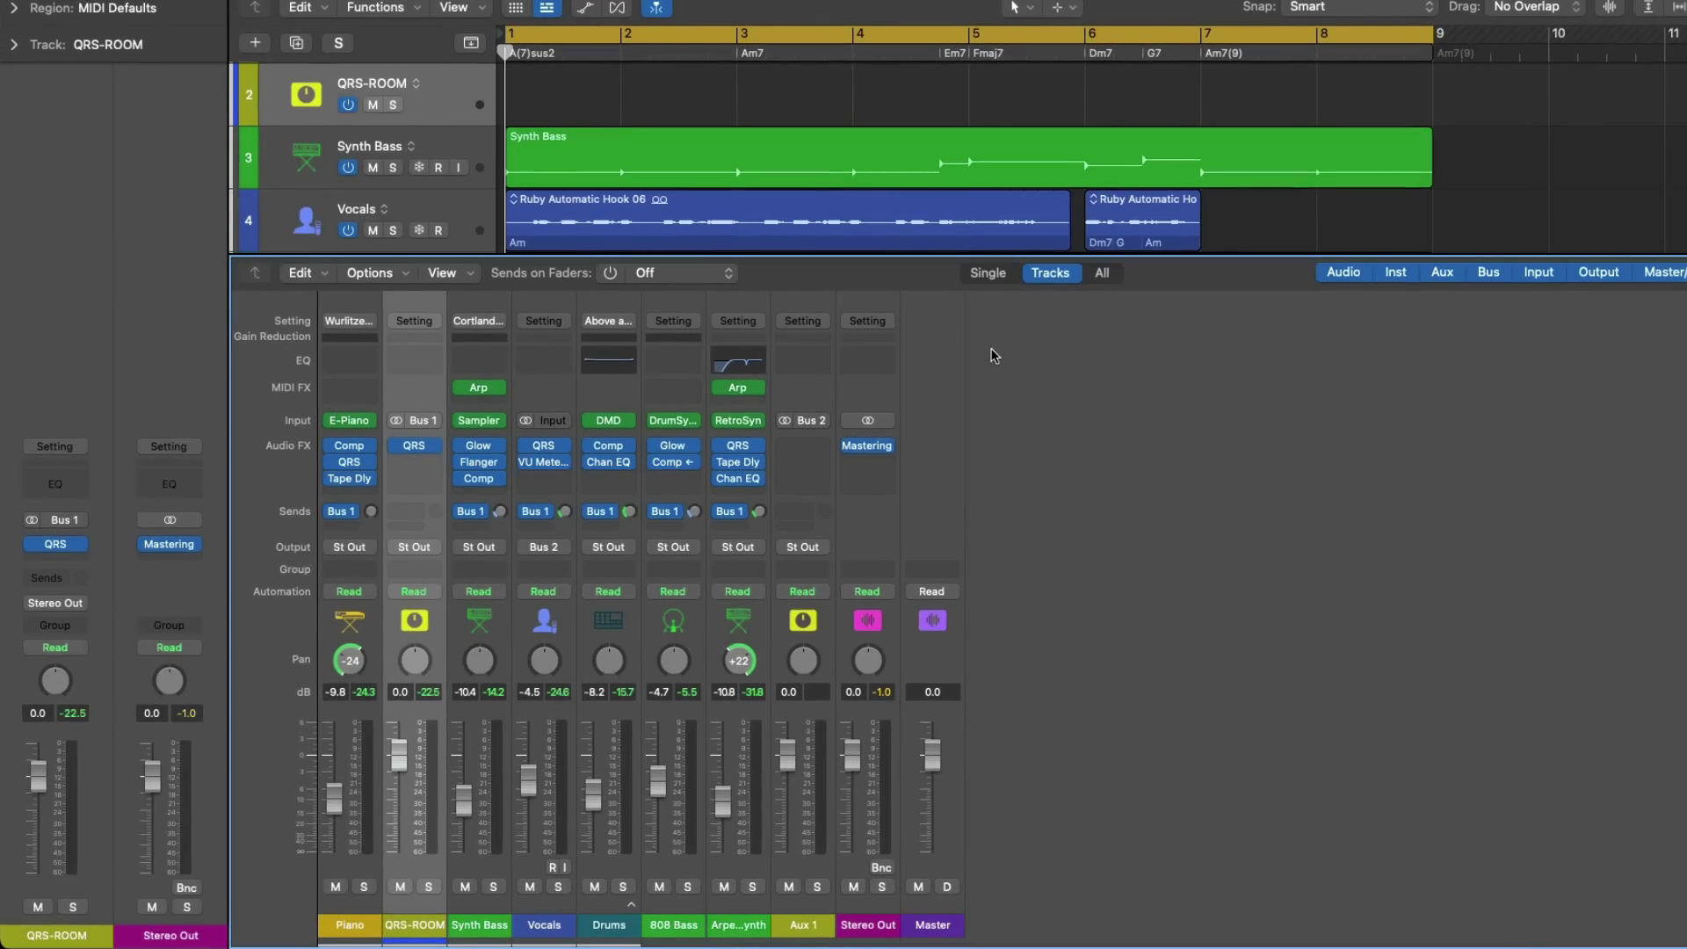
Remove the VU Meter from Vocals, the Arpeggiator from Synth Bass and the Bus 1 send from Piano
mouse_move(565, 470)
click(565, 468)
mouse_move(506, 391)
drag(501, 387, 376, 427)
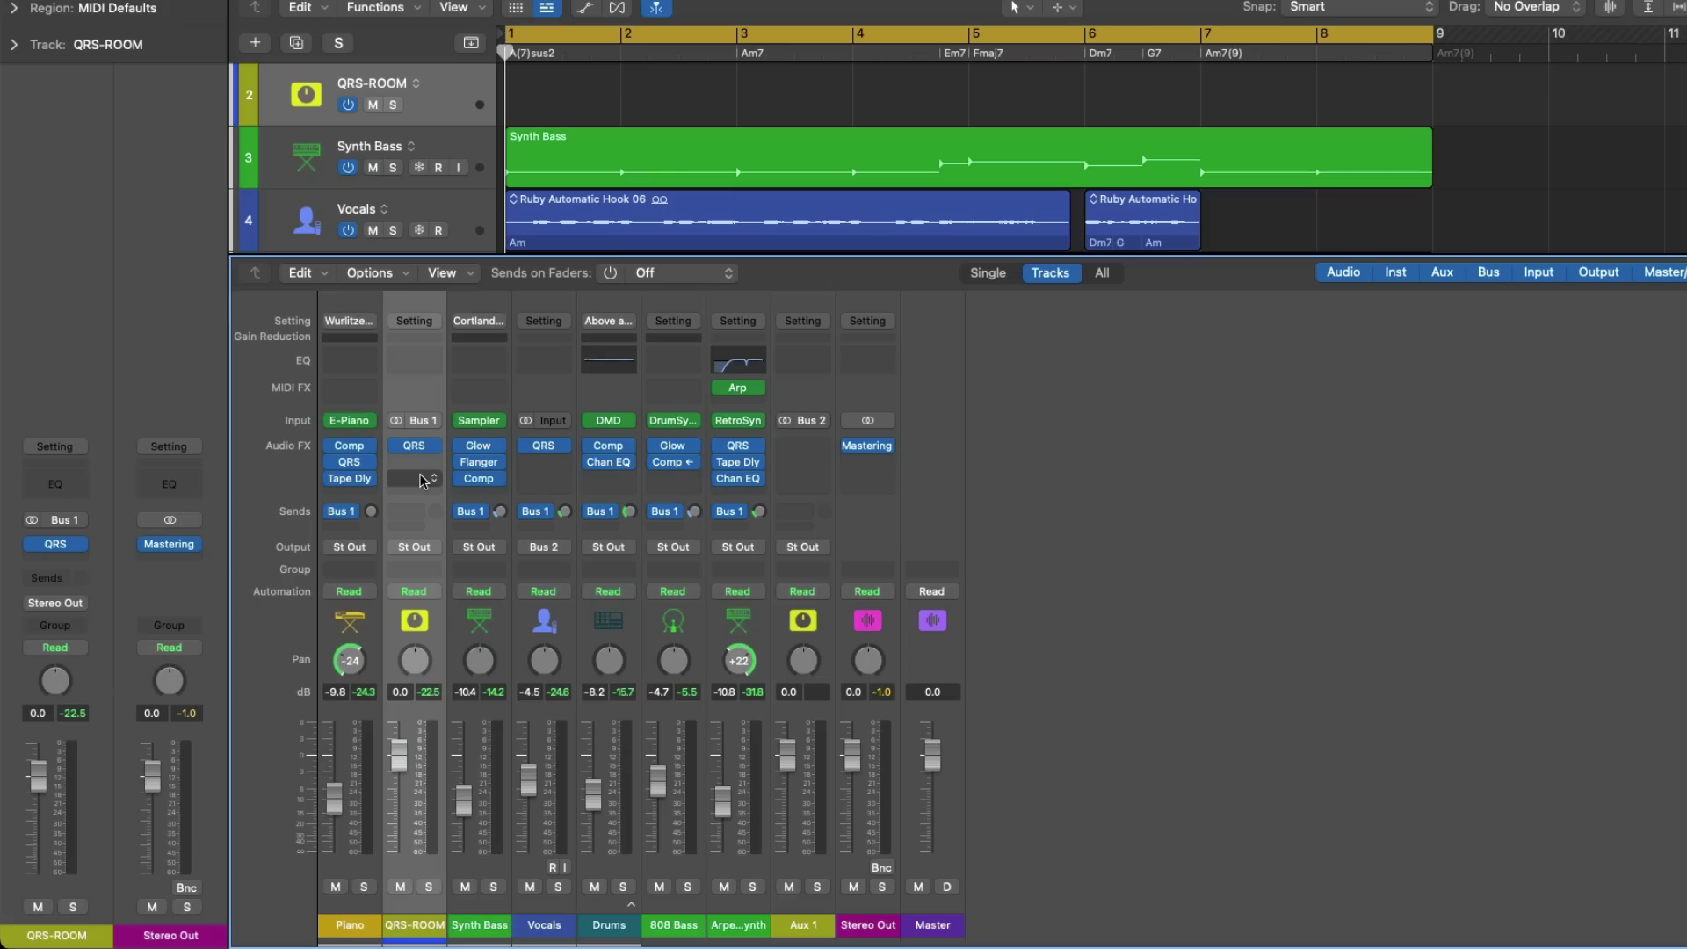
drag(362, 514, 406, 510)
Search the audio effect plug-ins for "ada"
key(ctrl+space)
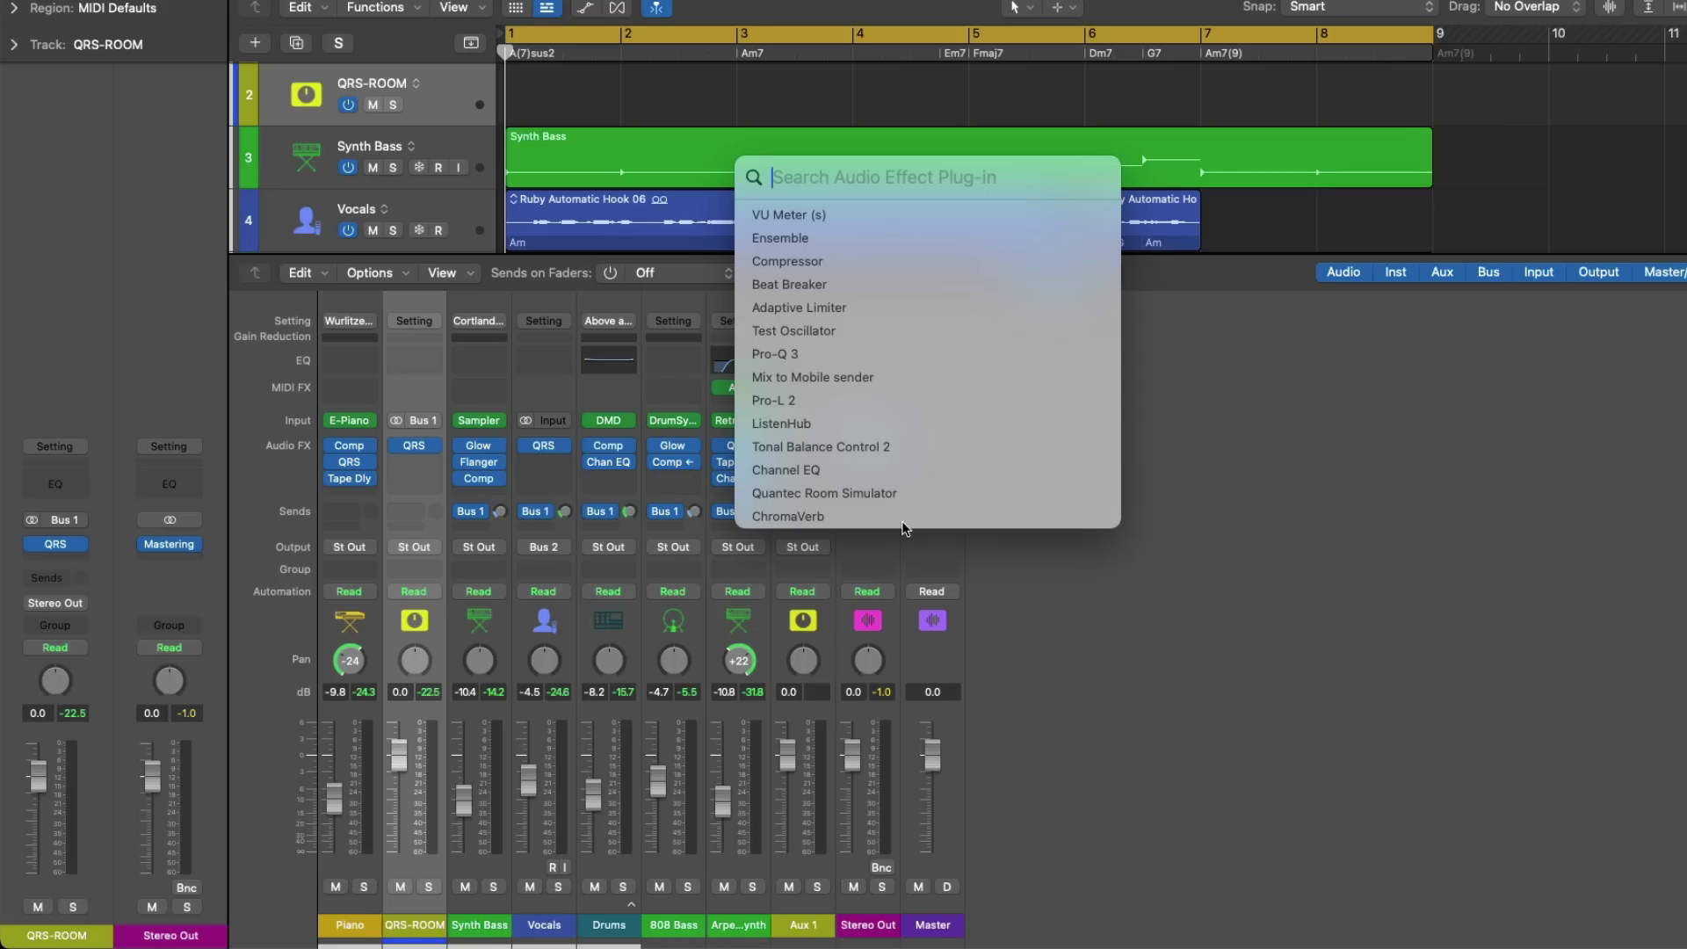
text(ada)
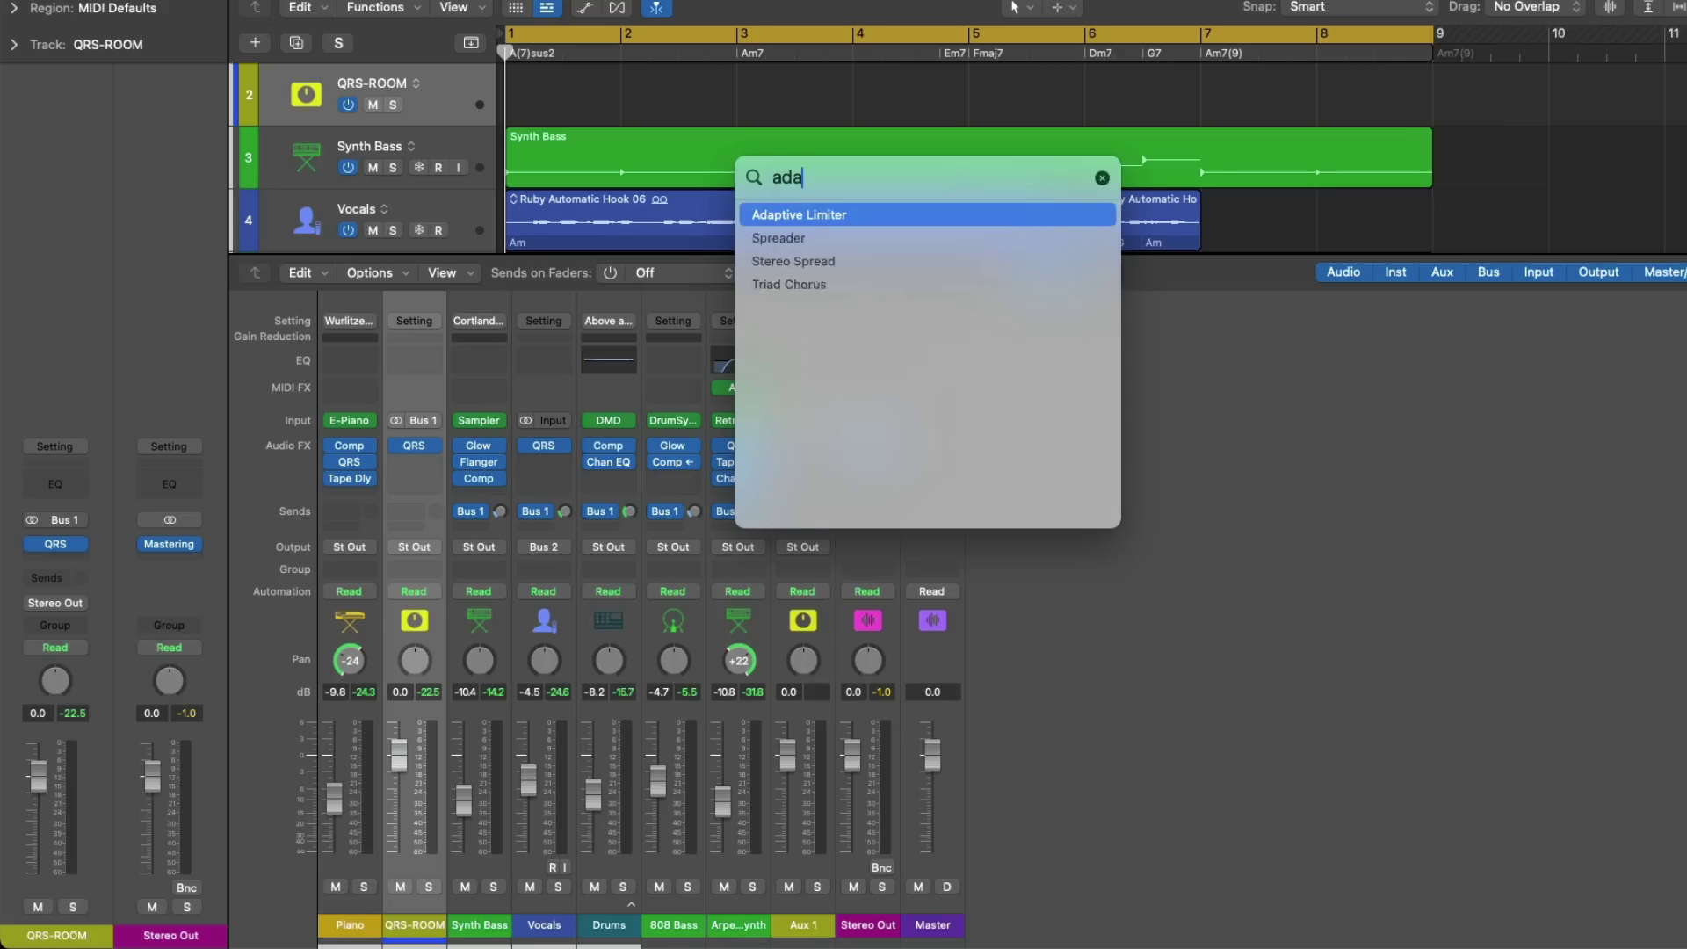
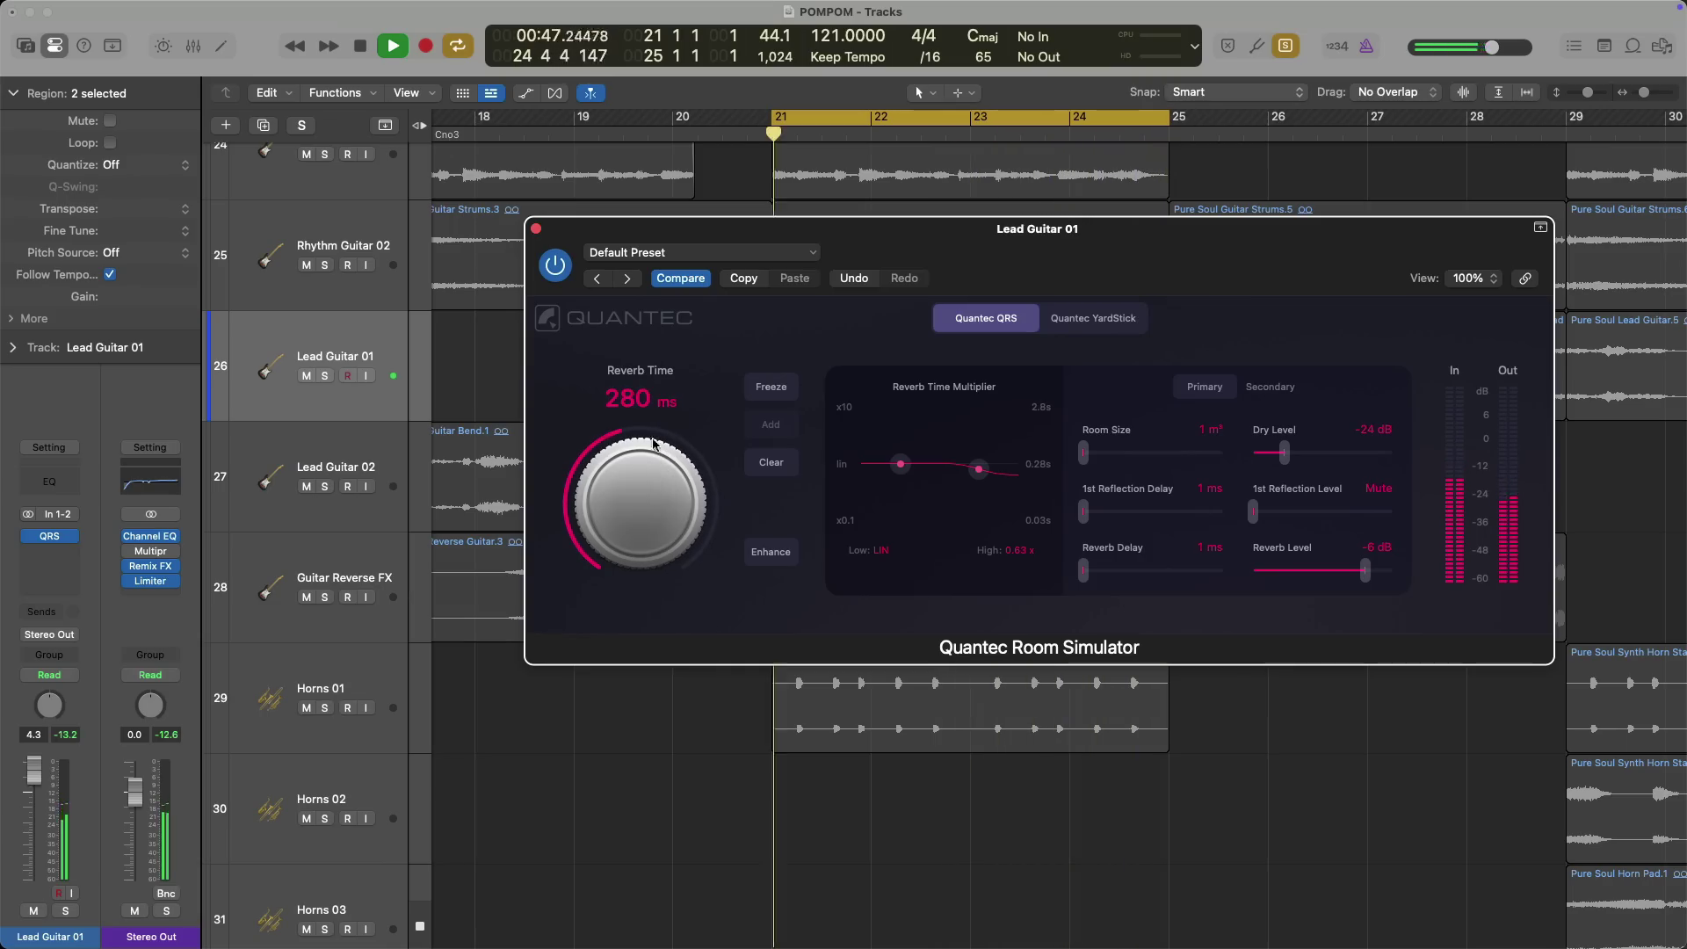
Set the Lead Guitar 01 Quantec Room Simulator to a reverb time of 710 ms and a room size of 10 m²
drag(642, 482, 628, 394)
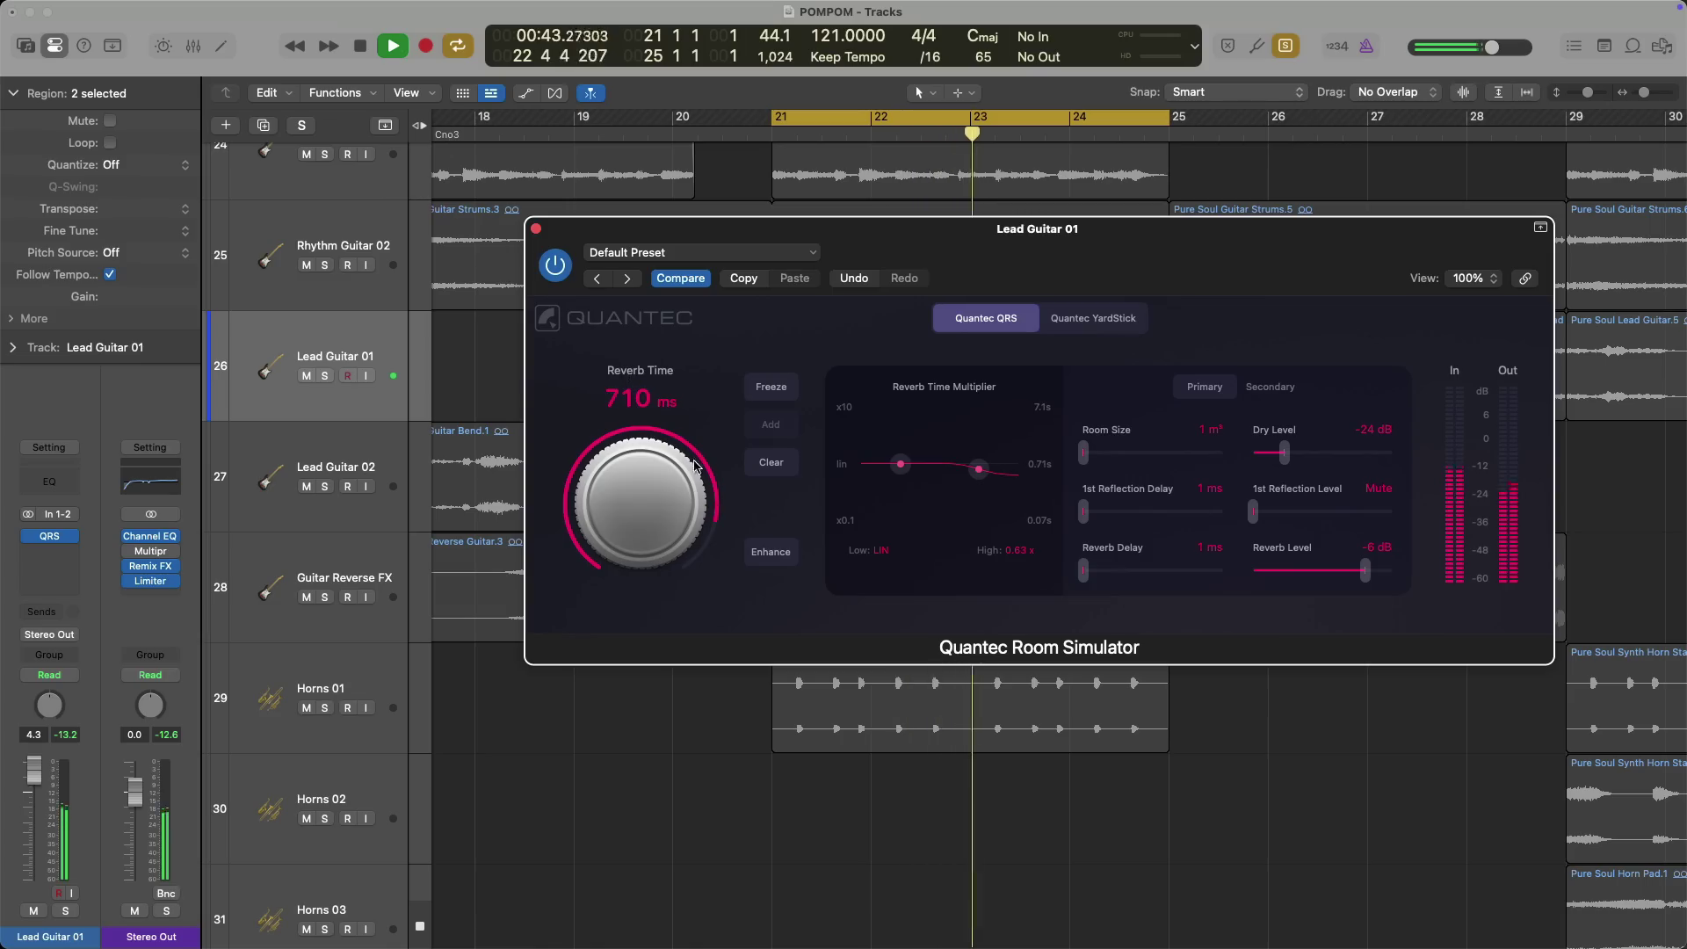
drag(1086, 453, 1107, 454)
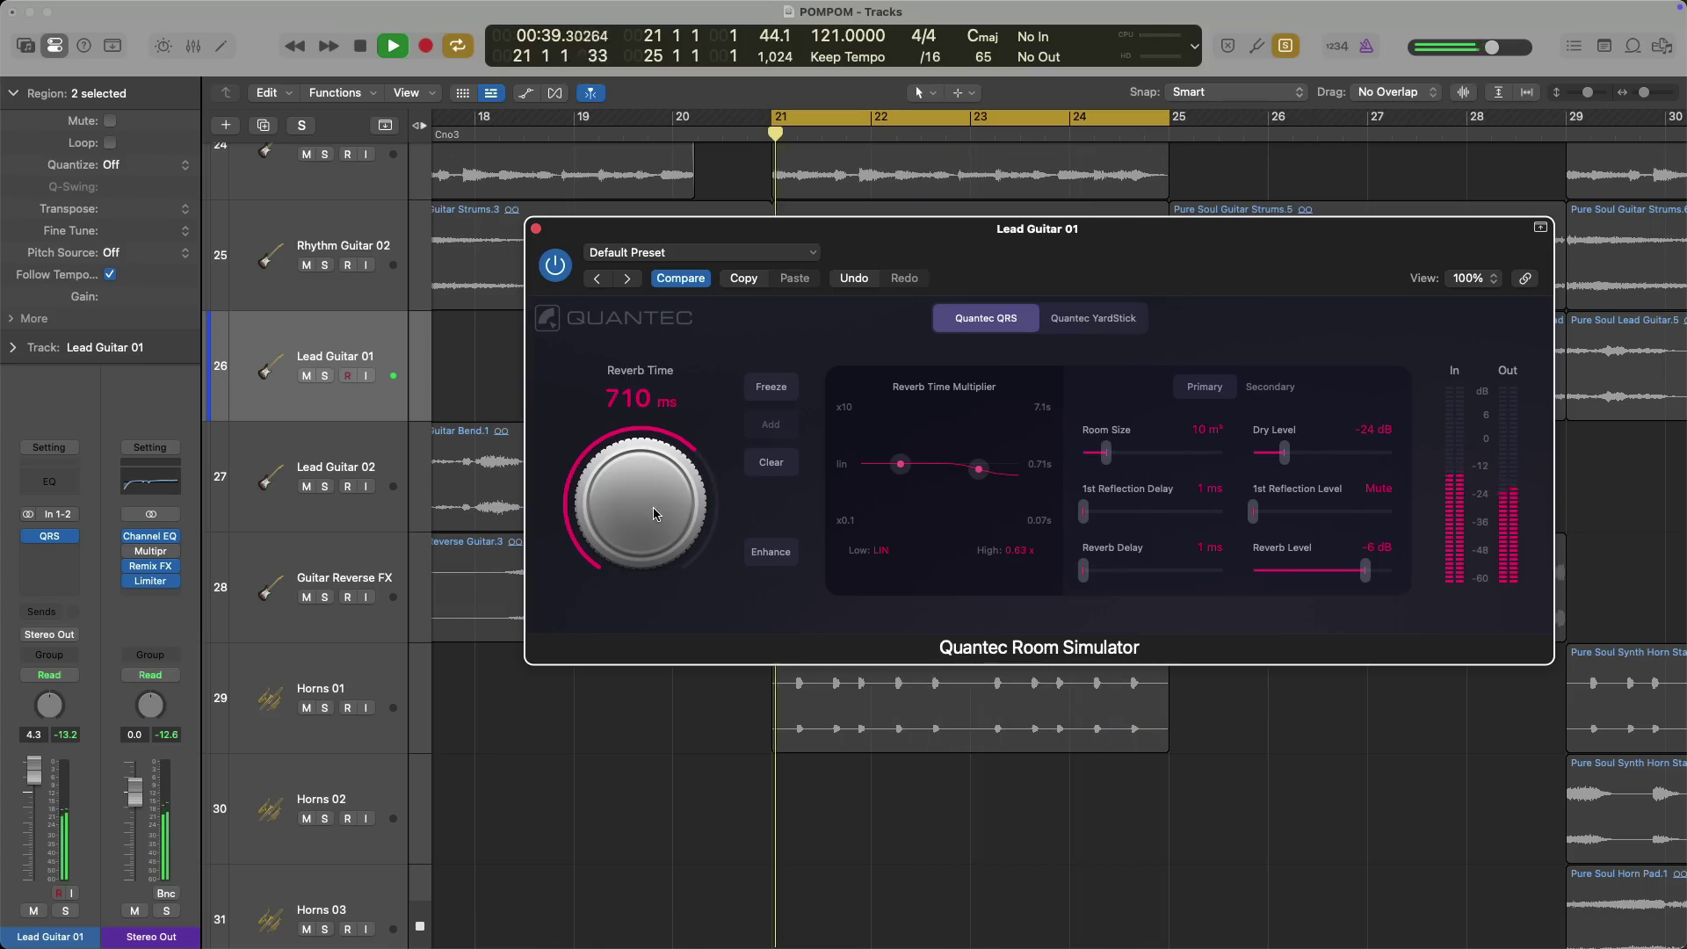
Raise the Quantec Room Simulator's reverb time to 2.50 s and its room size to 10^3 m³ during playback
drag(658, 494, 658, 445)
drag(1108, 454, 1129, 453)
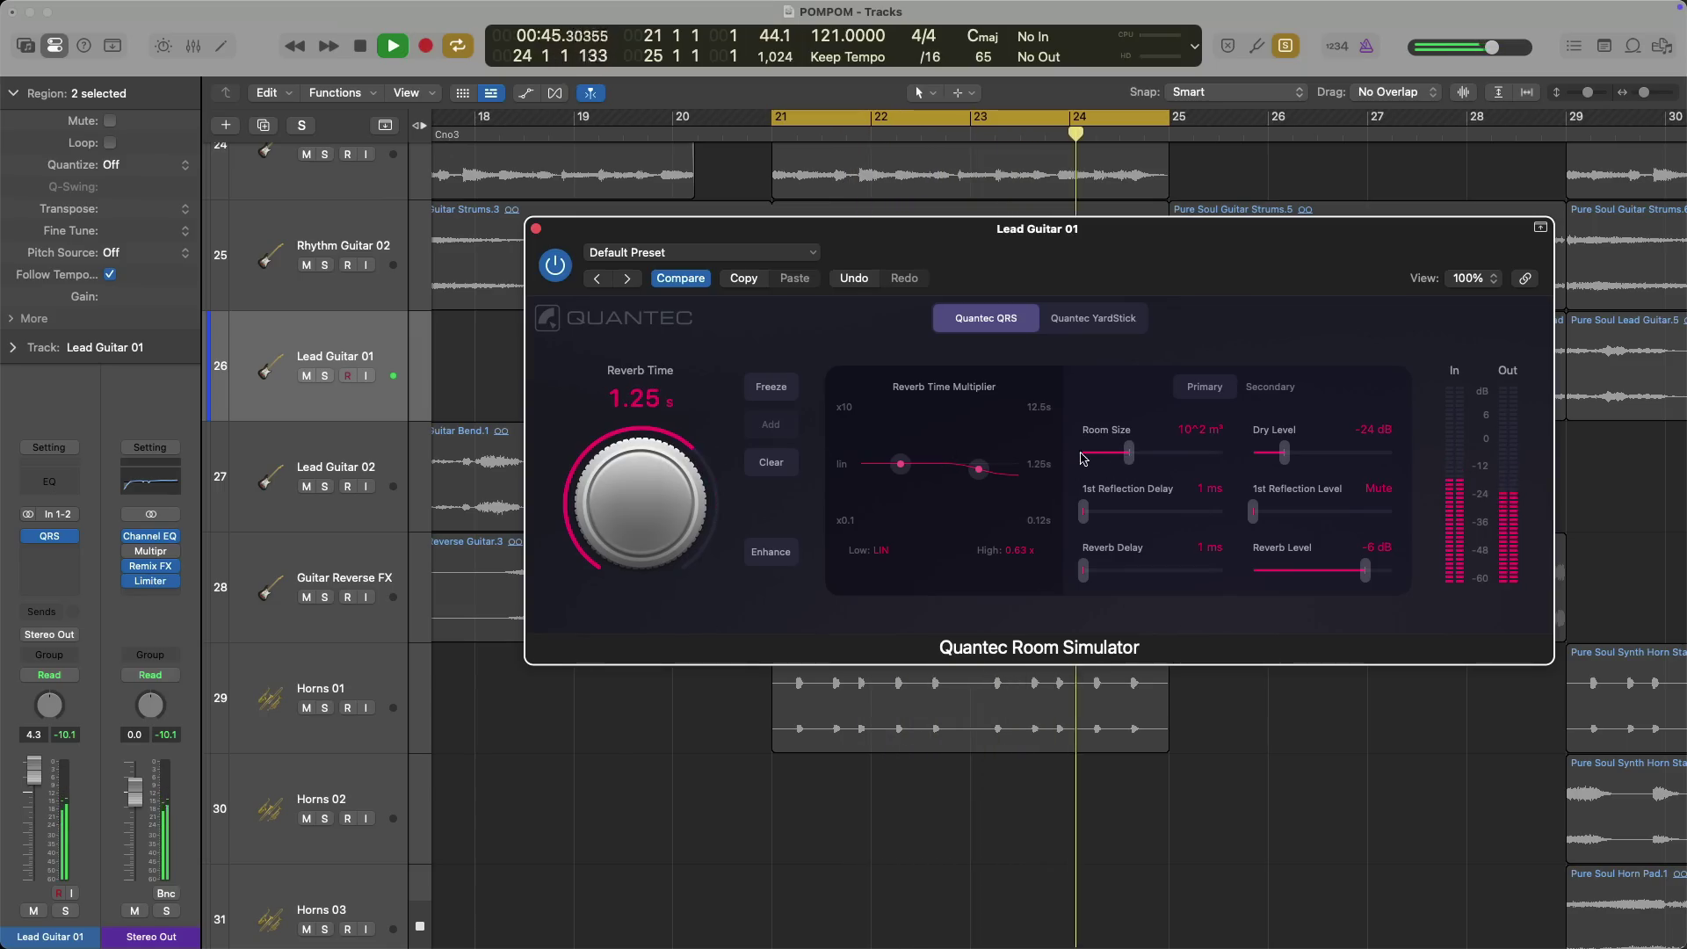
drag(673, 509, 661, 457)
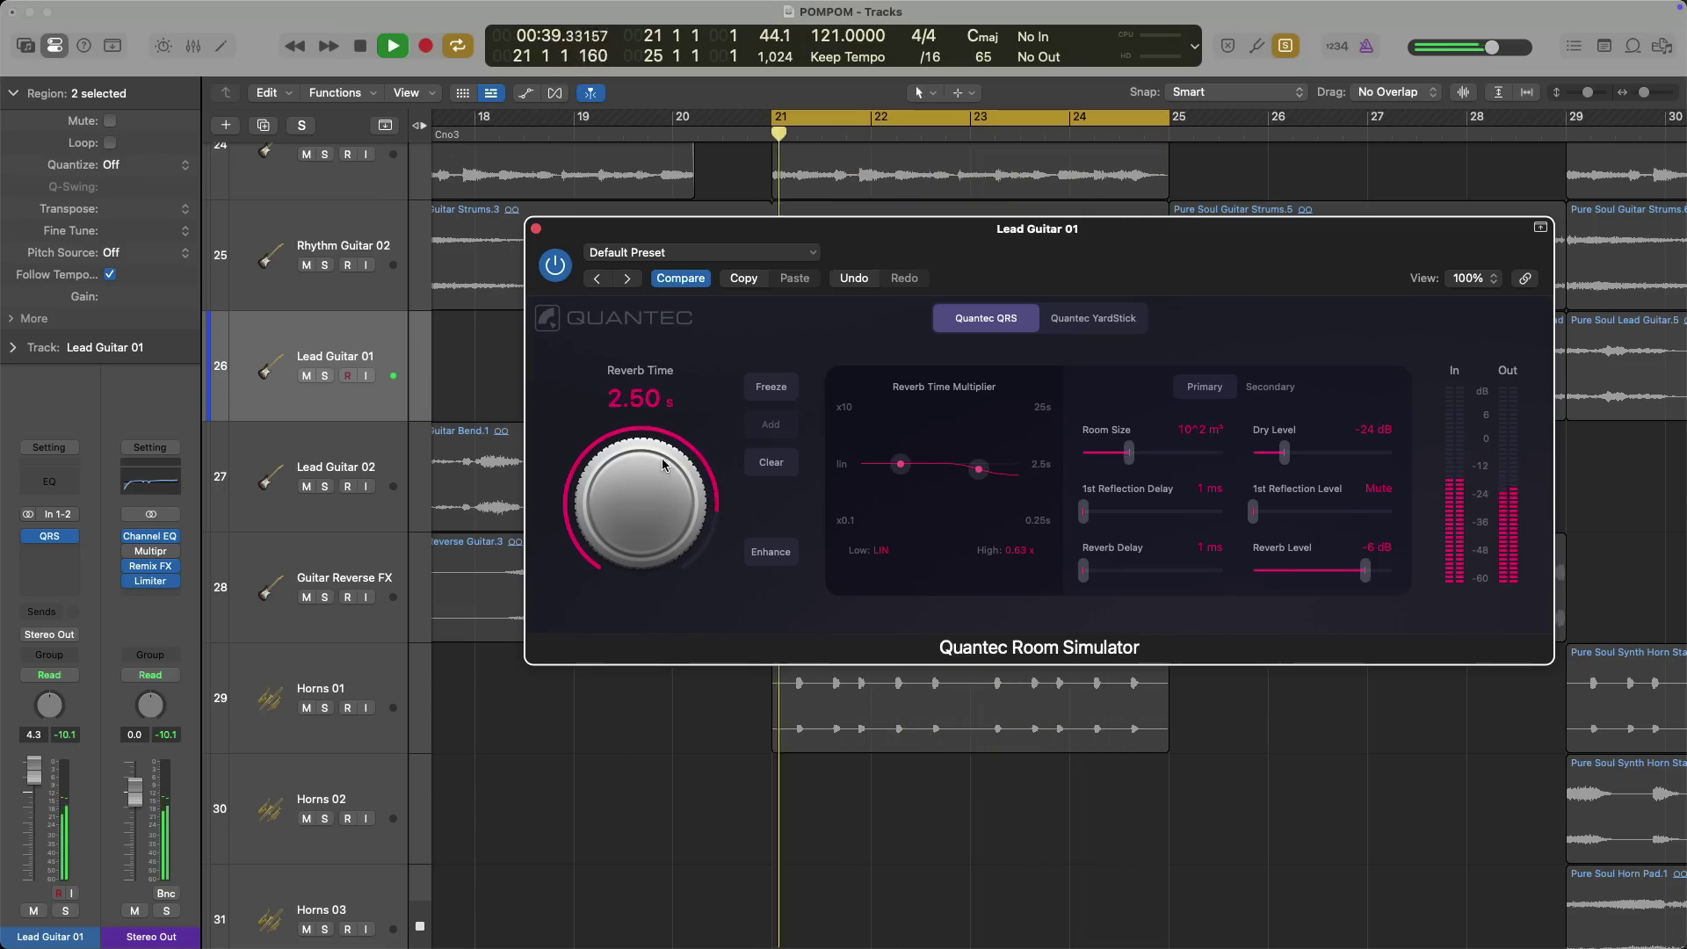
drag(1141, 456, 1164, 455)
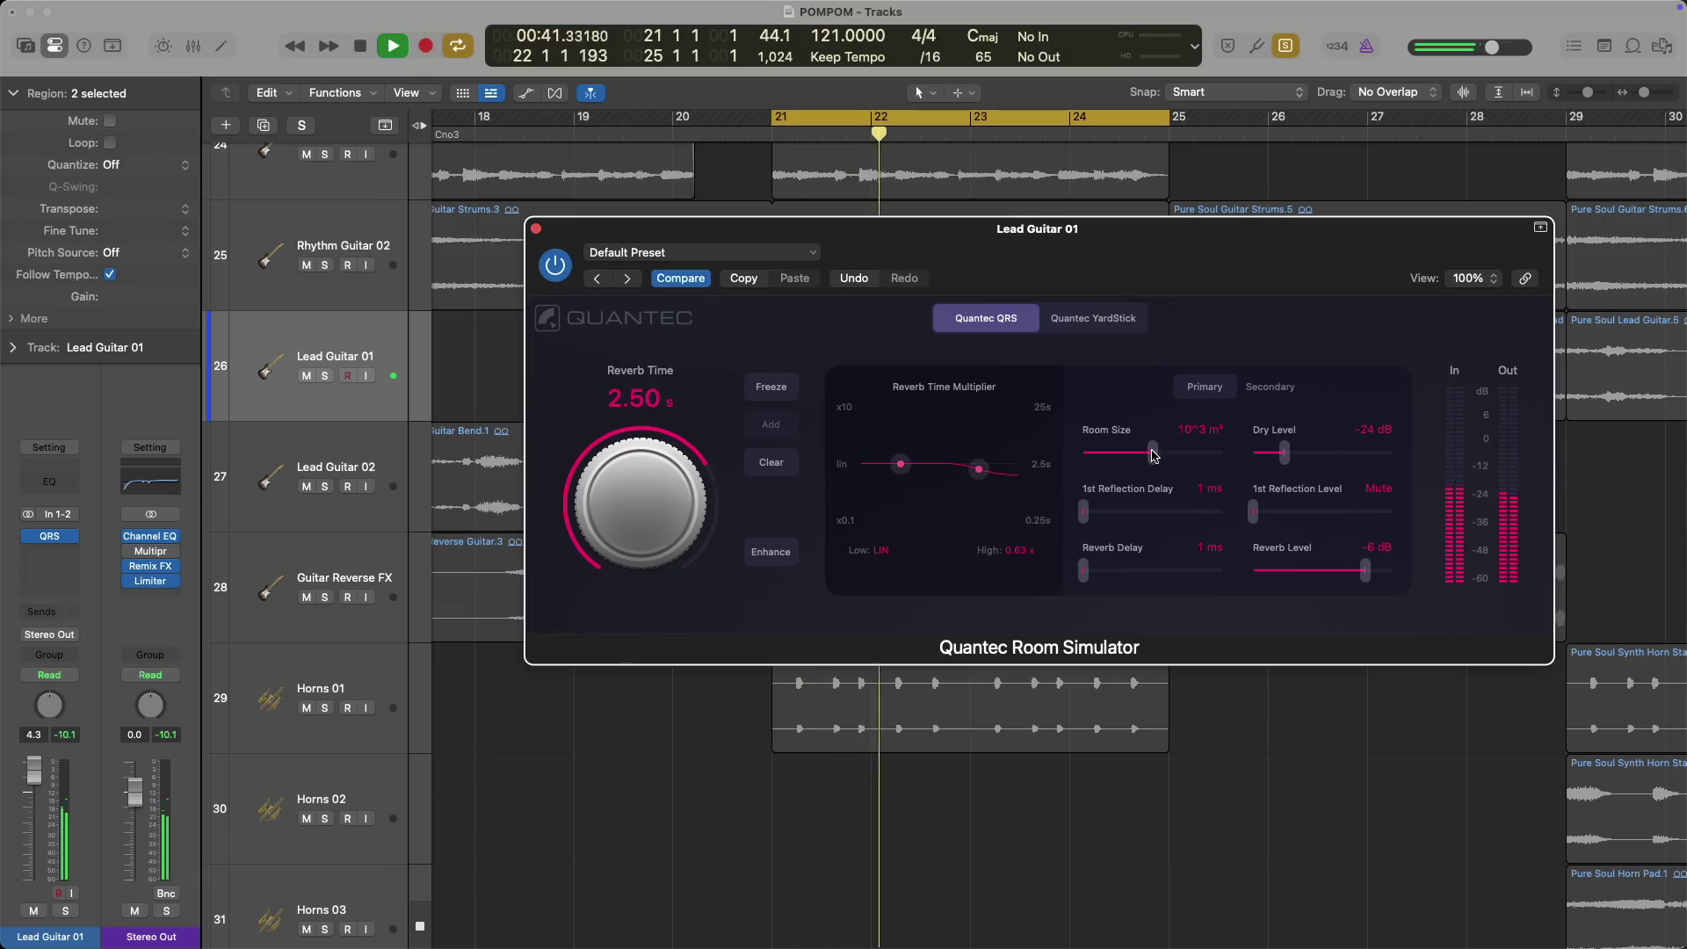
Increase the reverb time in stages to 22.4 s and the room size to 10^5 m³, and stop playback
drag(663, 508, 662, 467)
drag(1154, 453, 1176, 452)
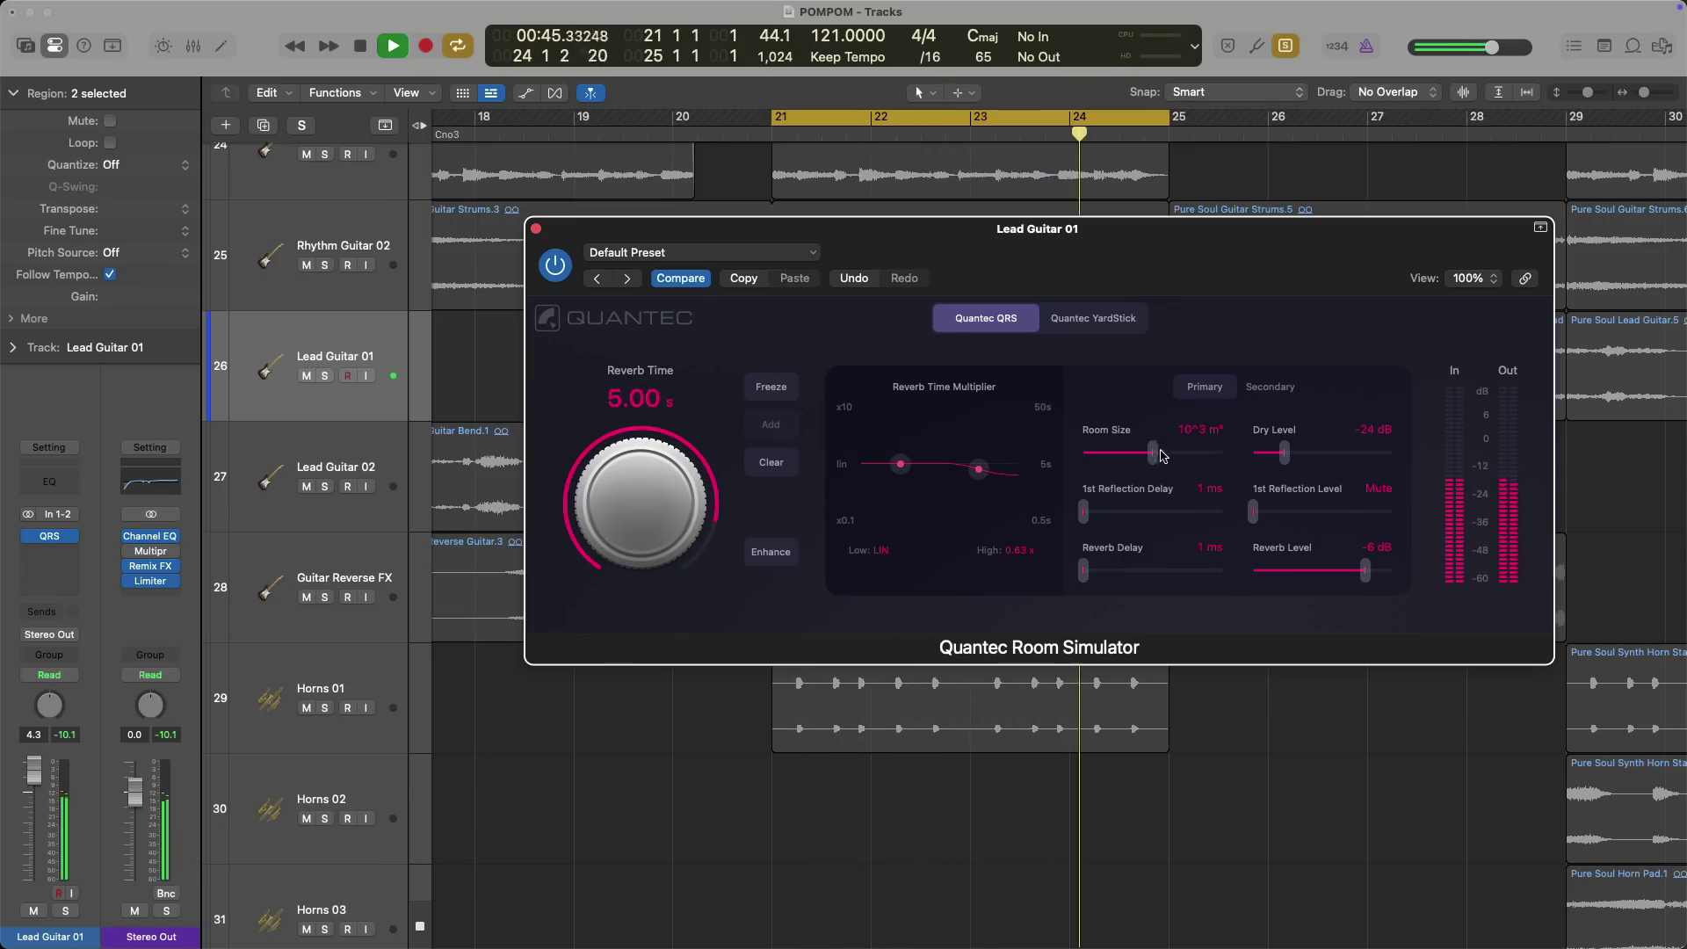
drag(661, 492, 661, 442)
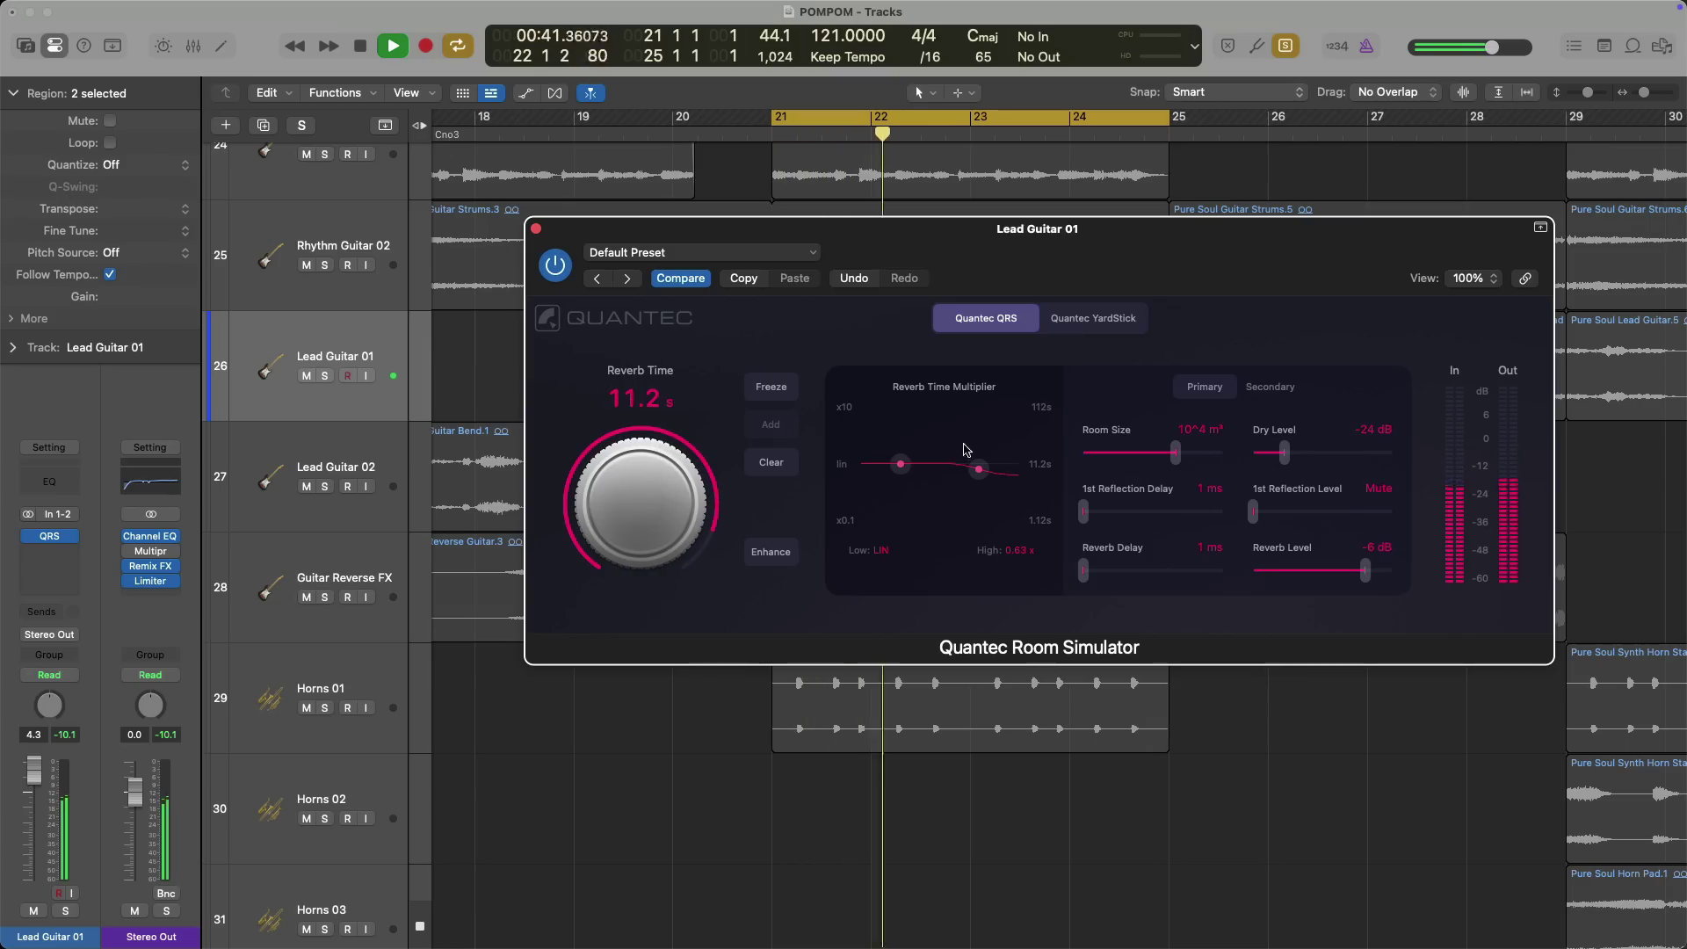
drag(1184, 455, 1198, 454)
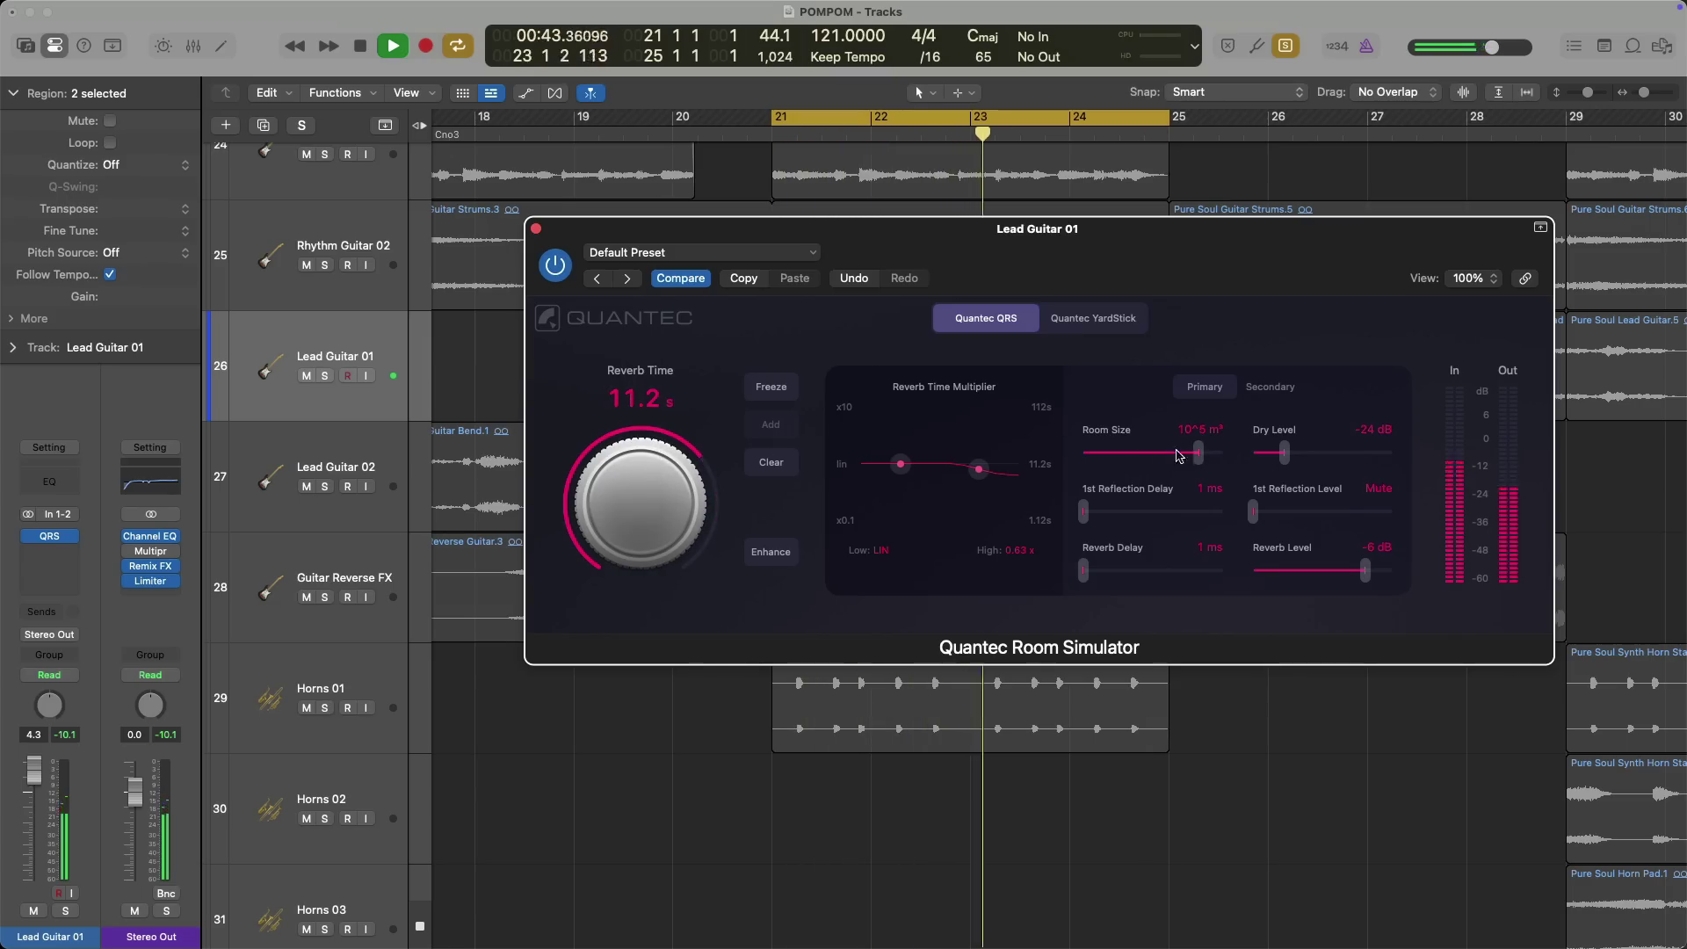
drag(637, 527, 634, 471)
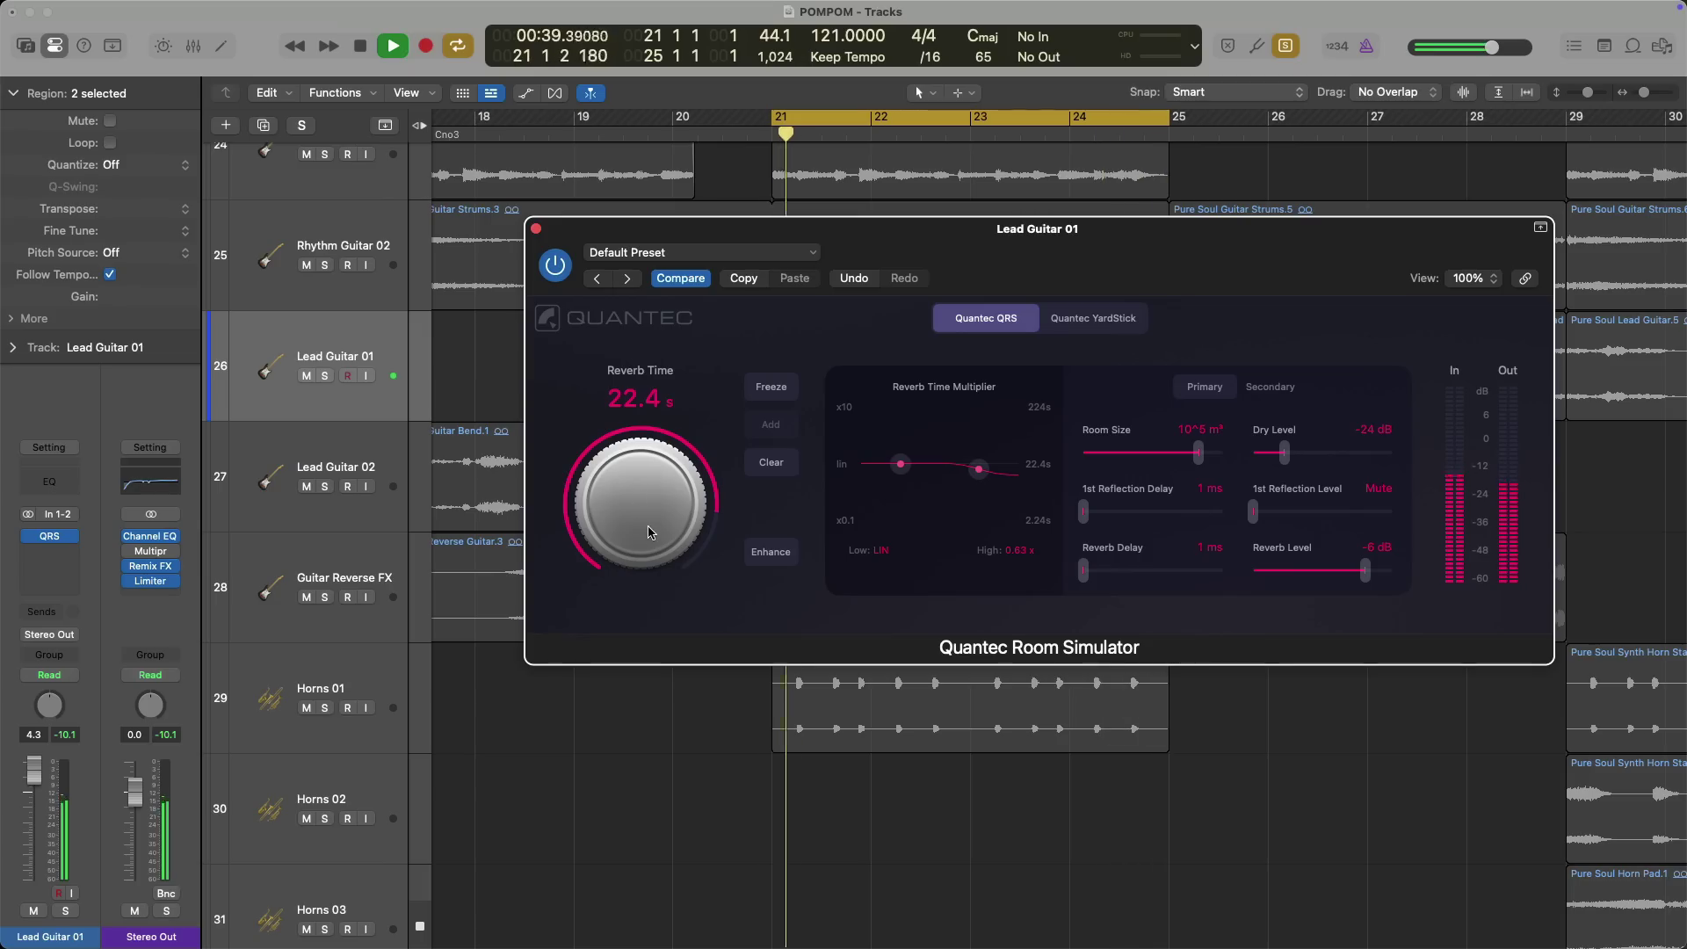
key(space)
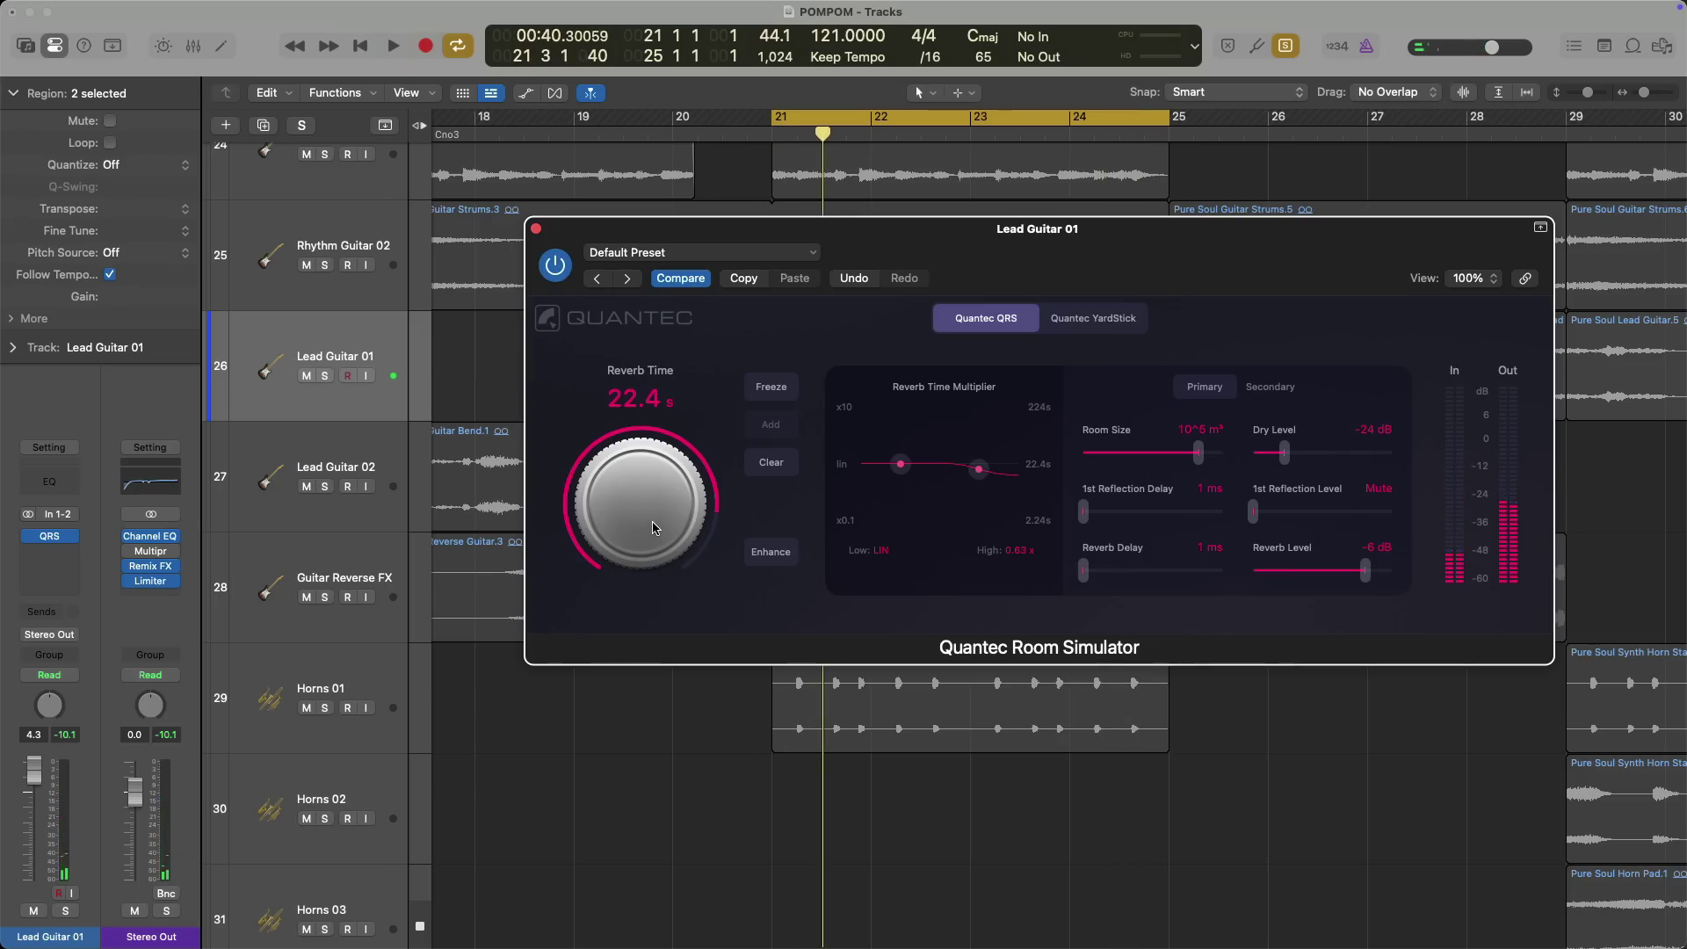
Browse the reverb's preset categories, including the YardStick Music Library and its Concert Halls under 04 QRS Classics, without loading a preset
click(752, 253)
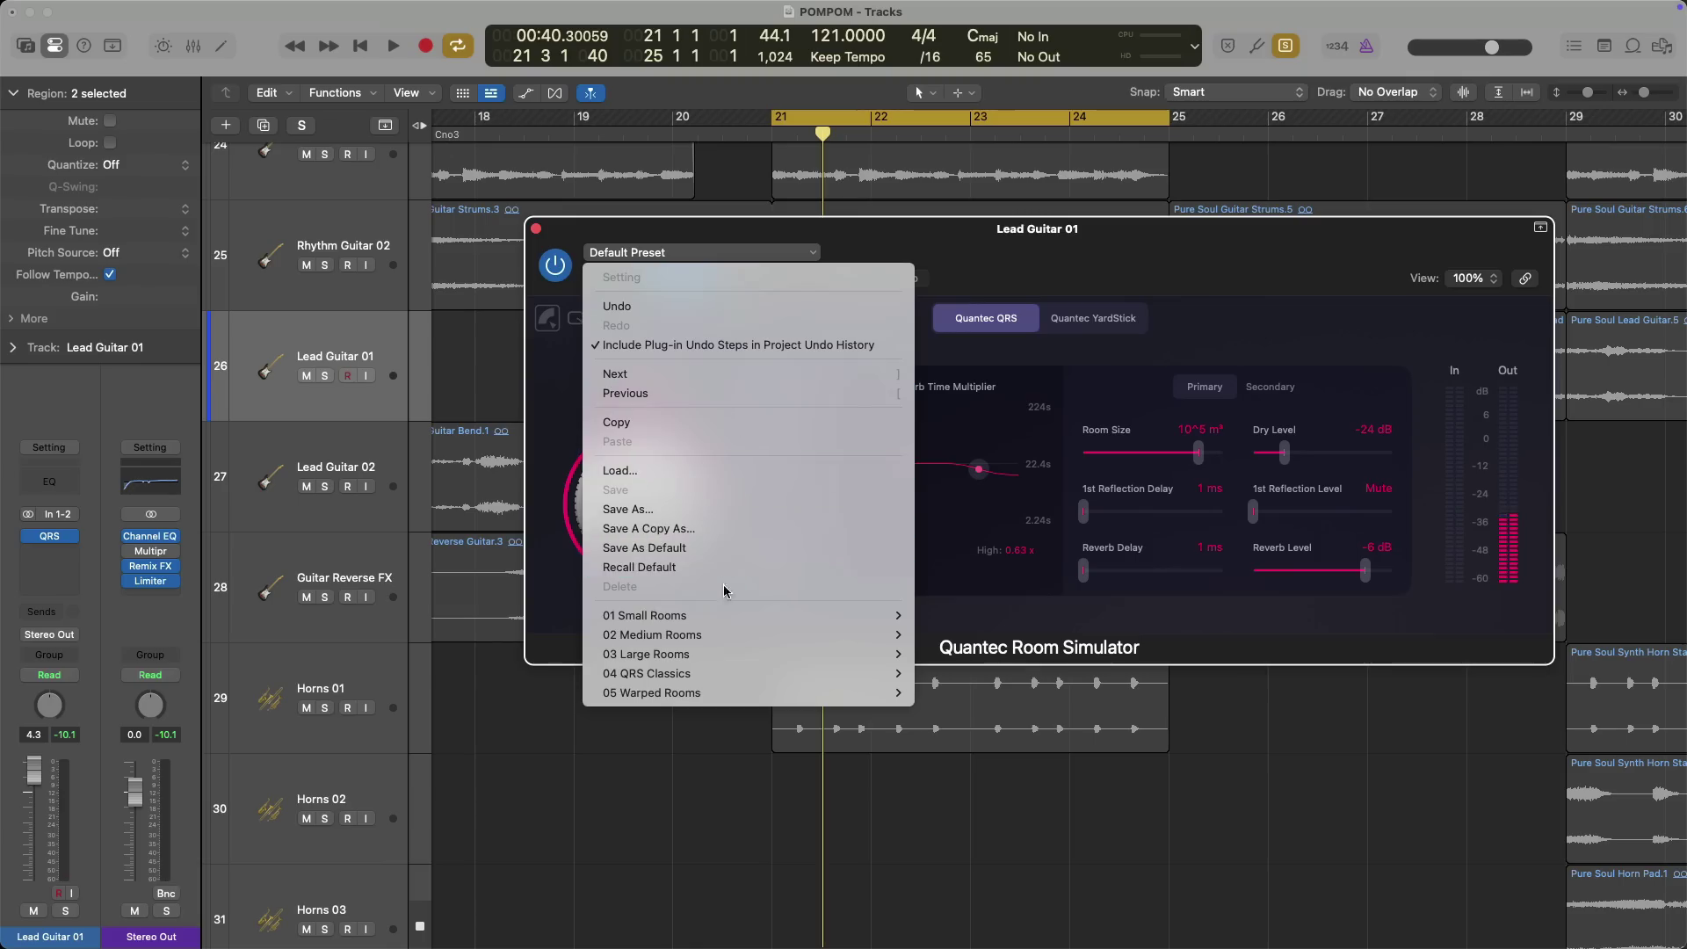
mouse_move(726, 614)
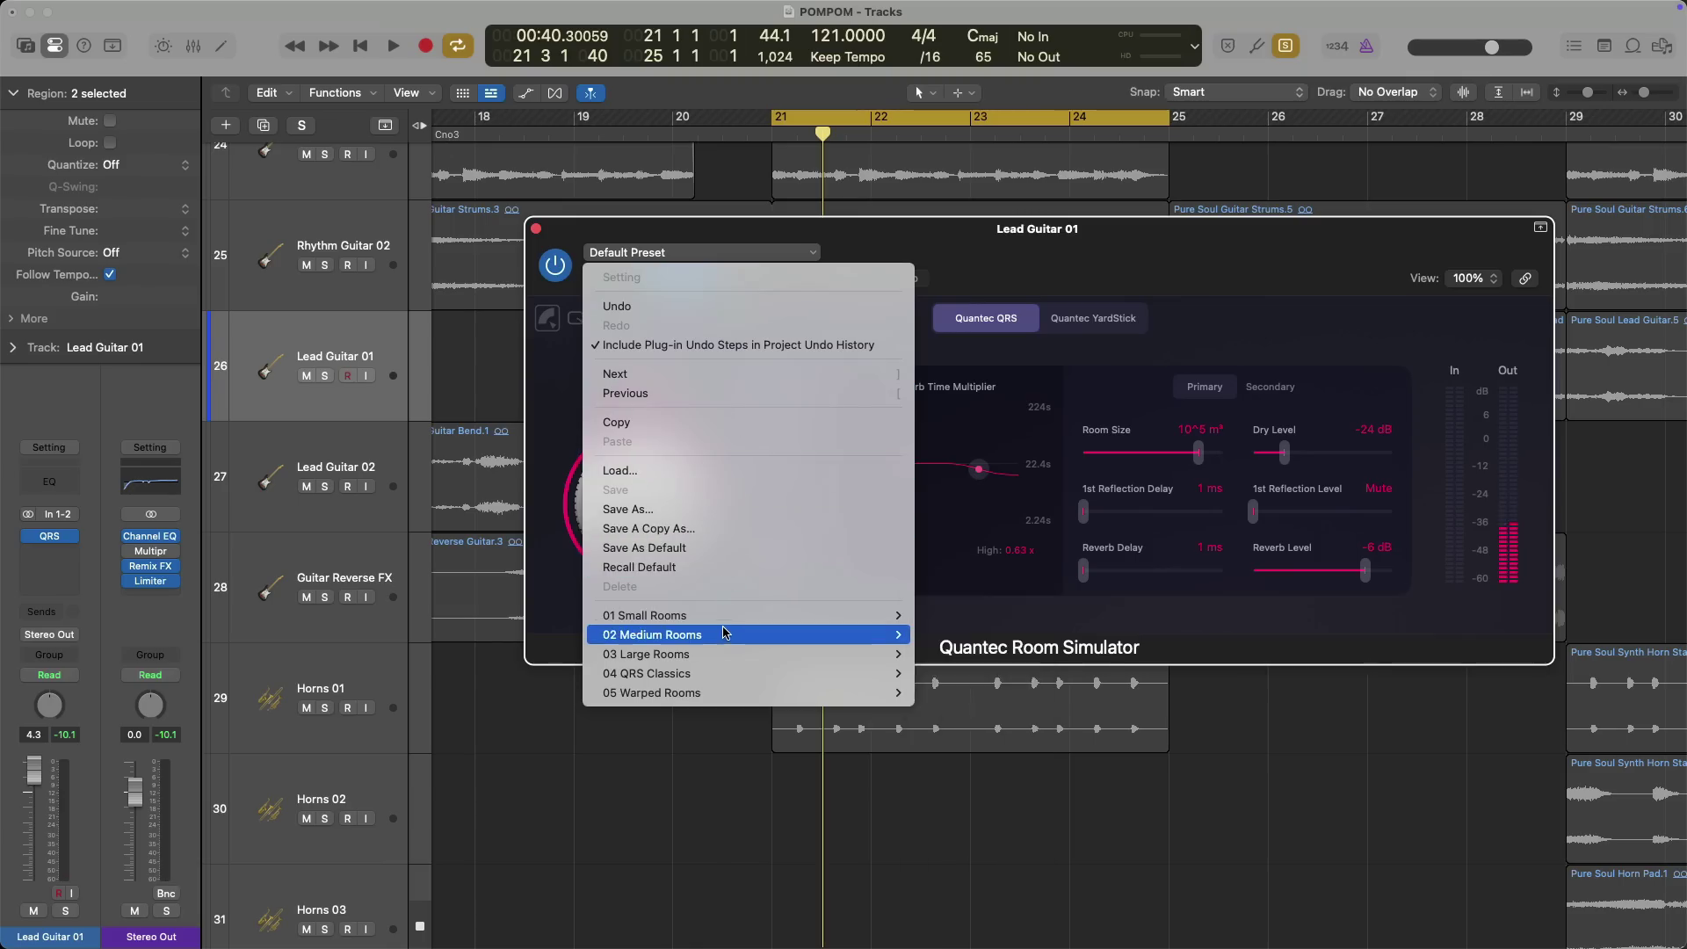
mouse_move(722, 657)
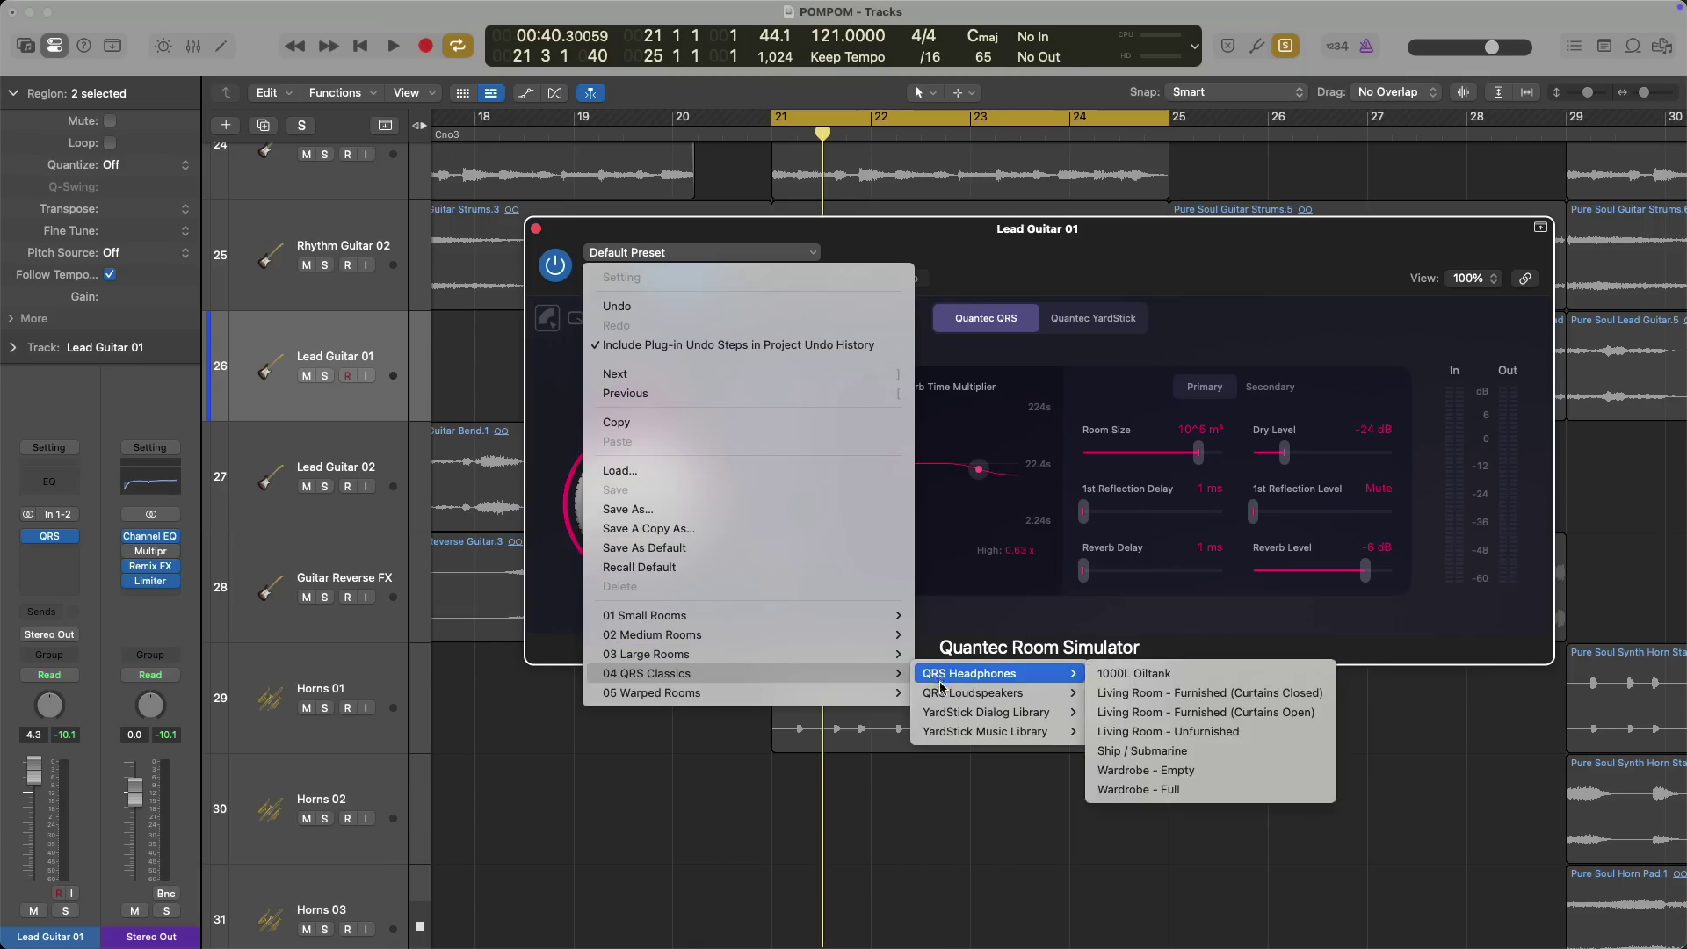
mouse_move(943, 714)
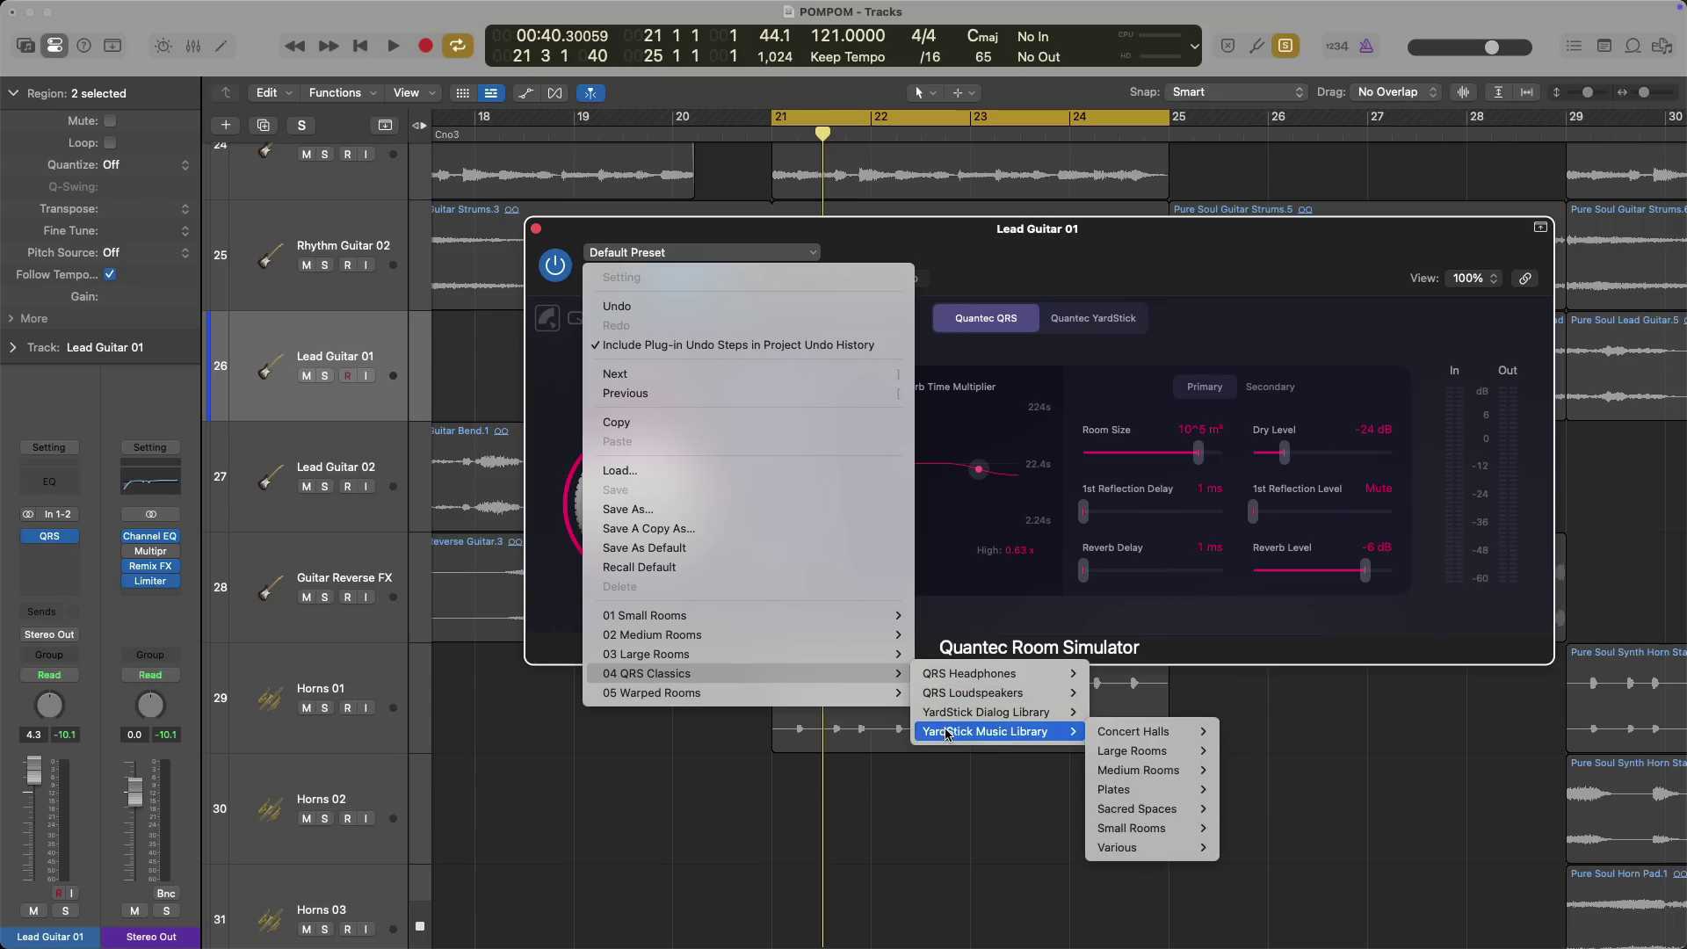
mouse_move(1101, 728)
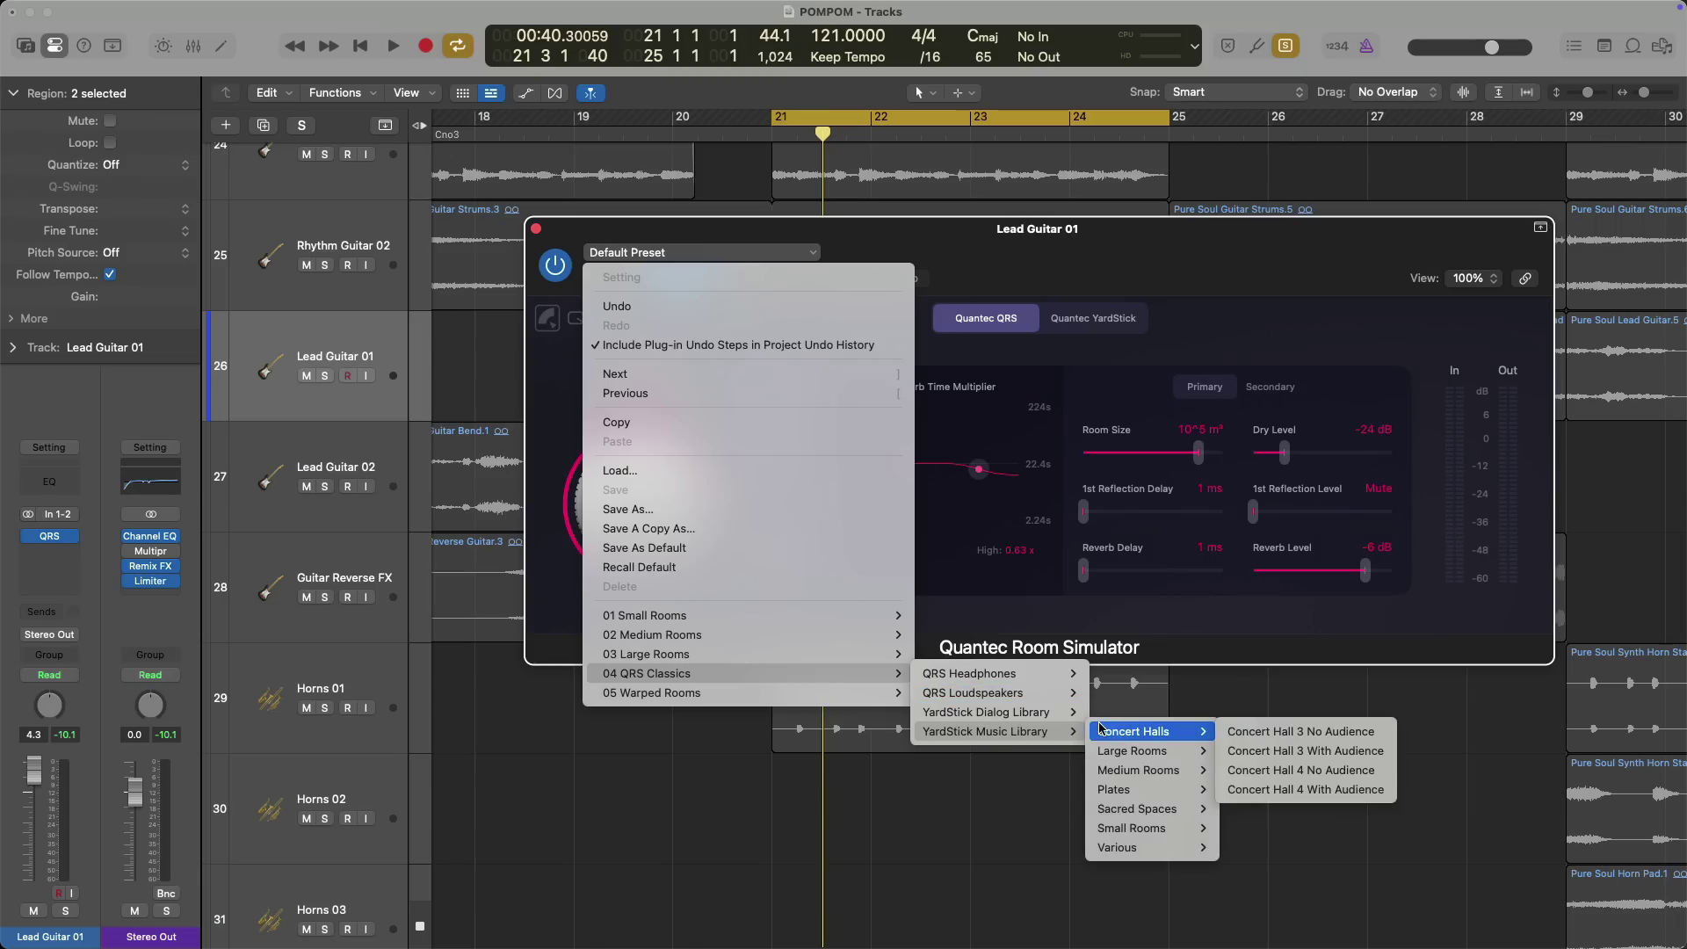
click(1131, 595)
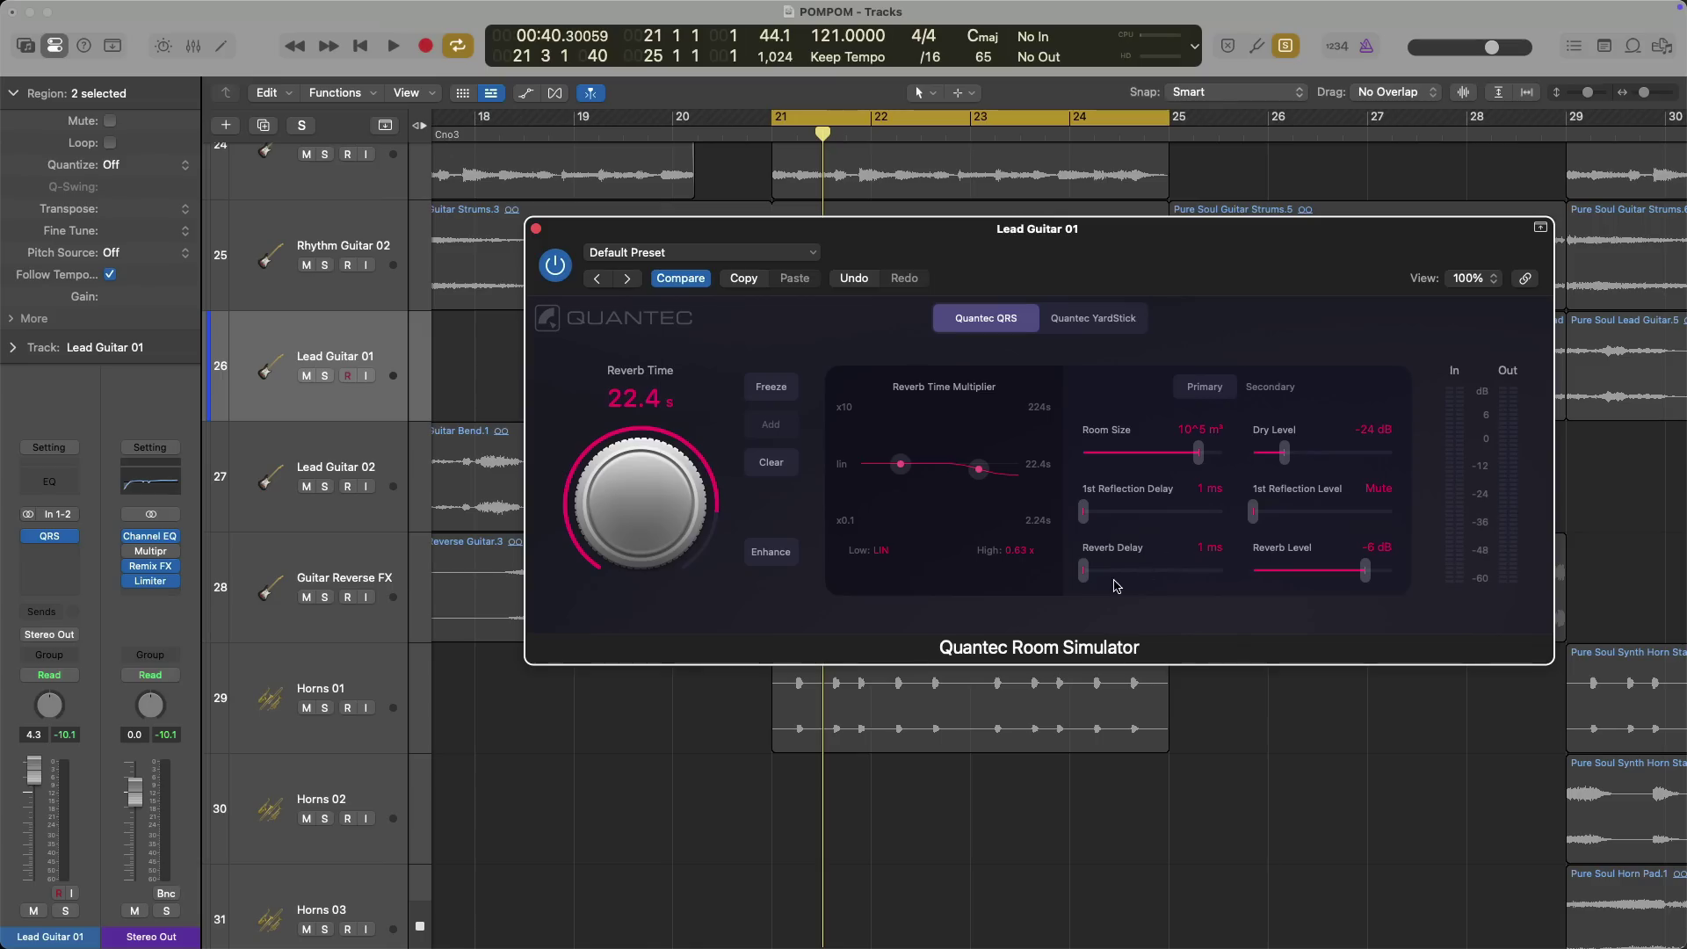
Set reverb time 2.50 s, room size 10^4 m³, reverb delay 56 ms, dry level -7 dB and reverb level -9 dB while auditioning
alt+click(666, 488)
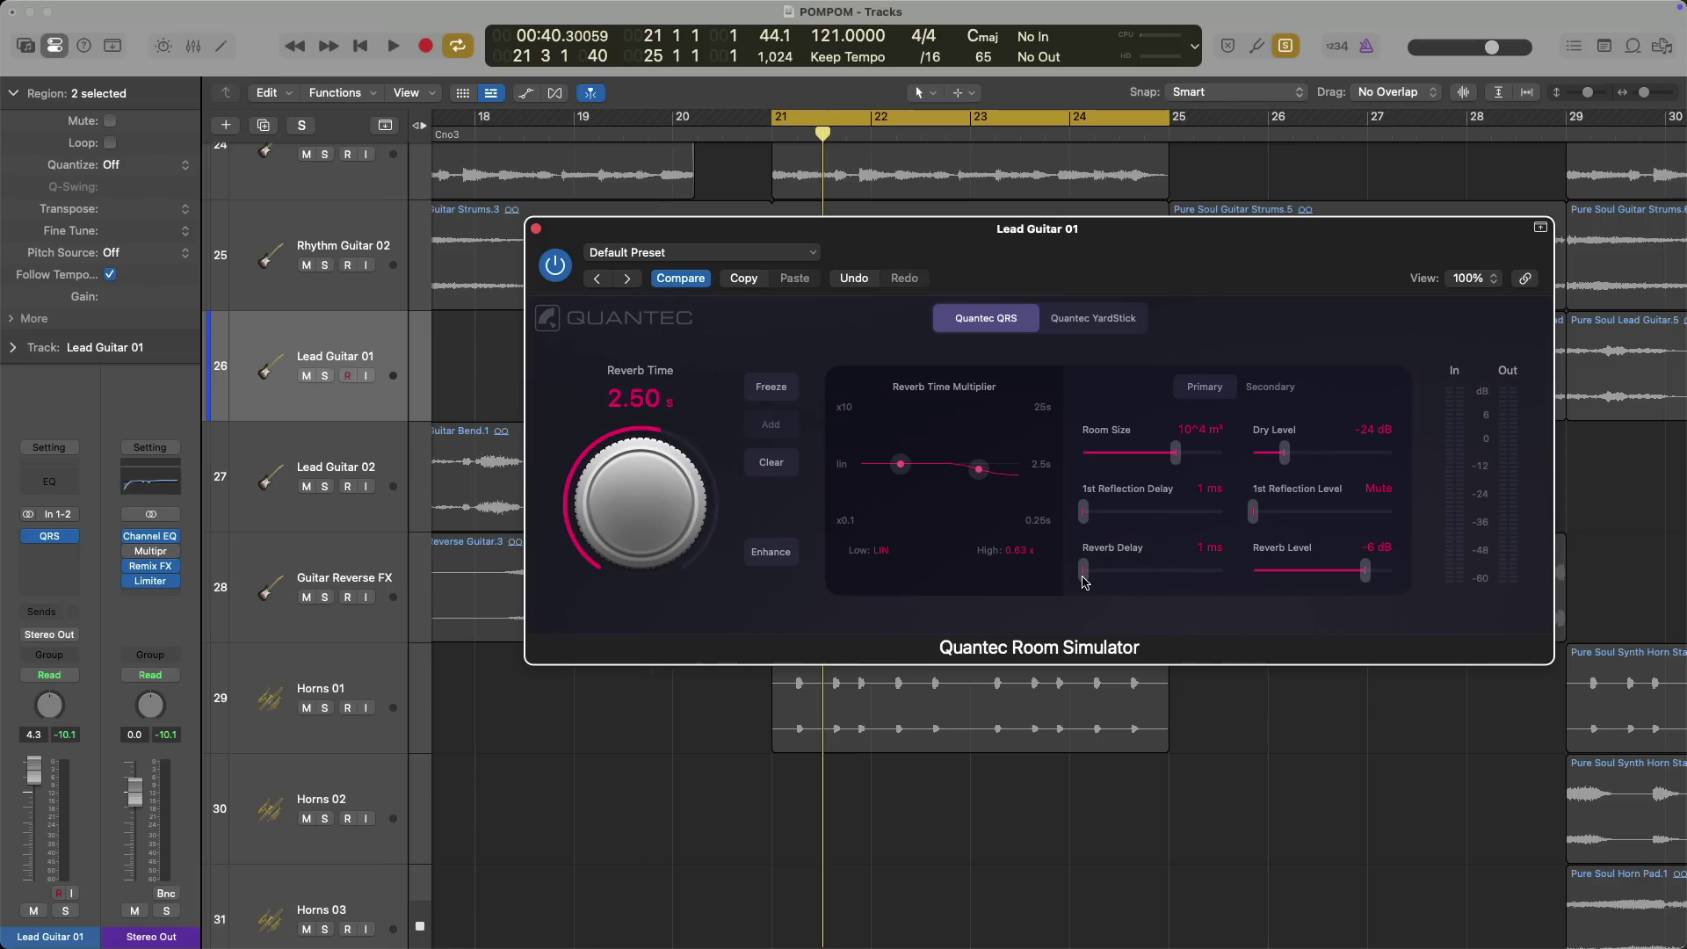
key(space)
drag(1085, 573, 1121, 572)
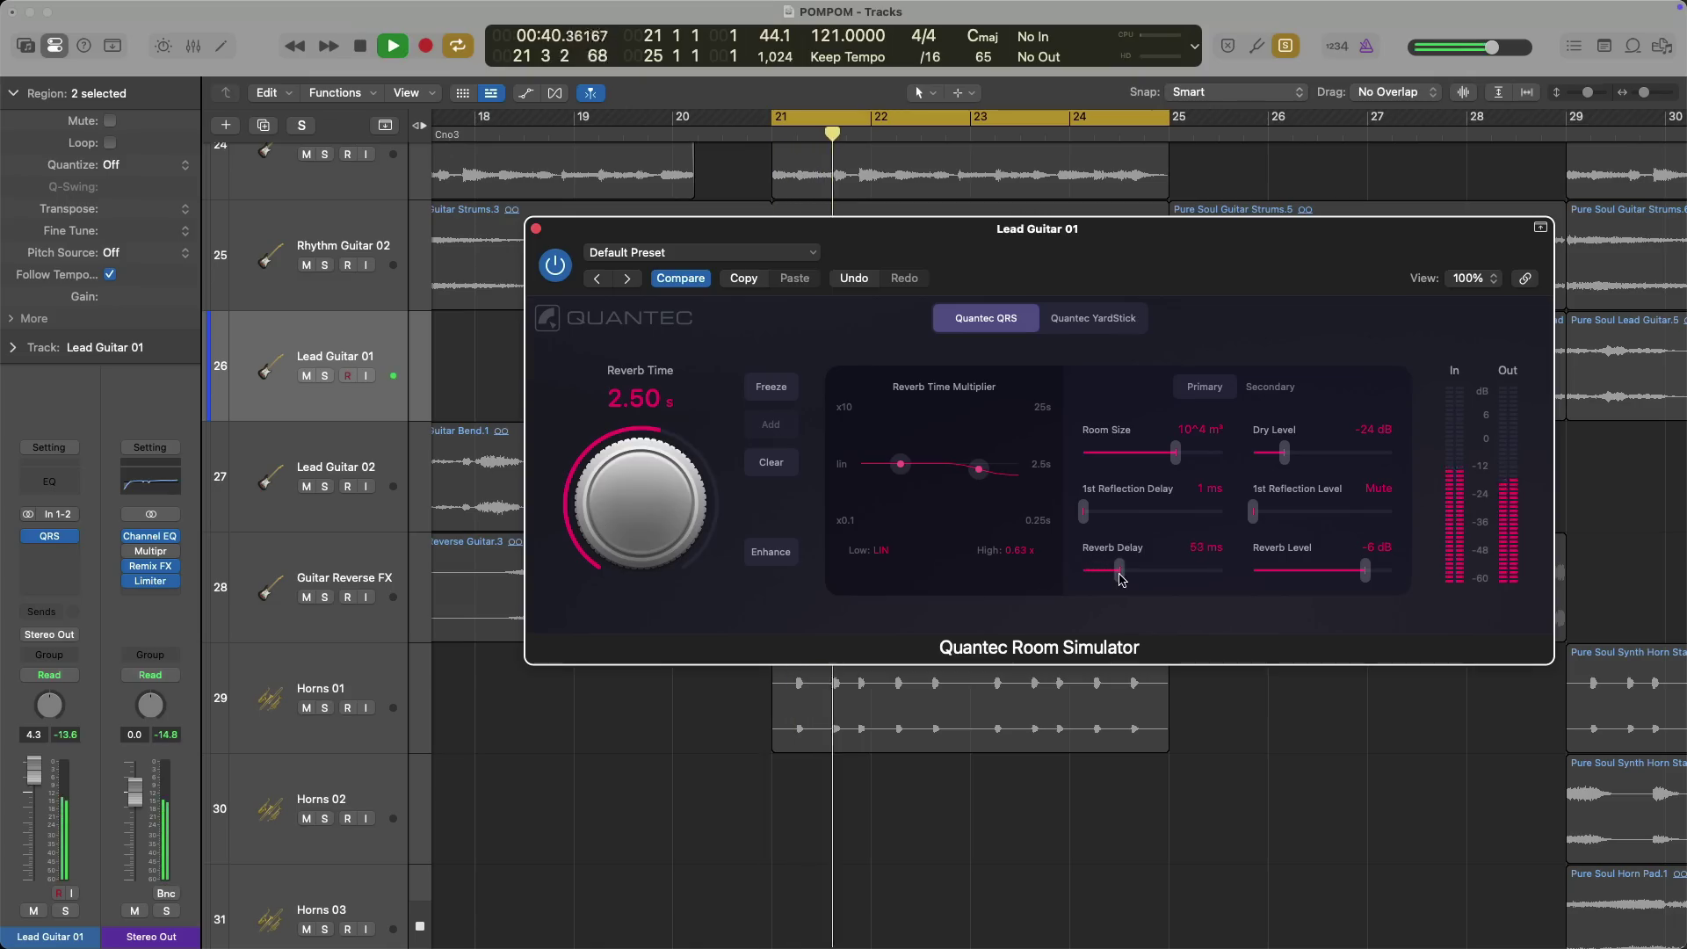
drag(1284, 454, 1363, 449)
mouse_move(1365, 571)
mouse_down()
mouse_move(1337, 575)
mouse_move(1350, 572)
mouse_up()
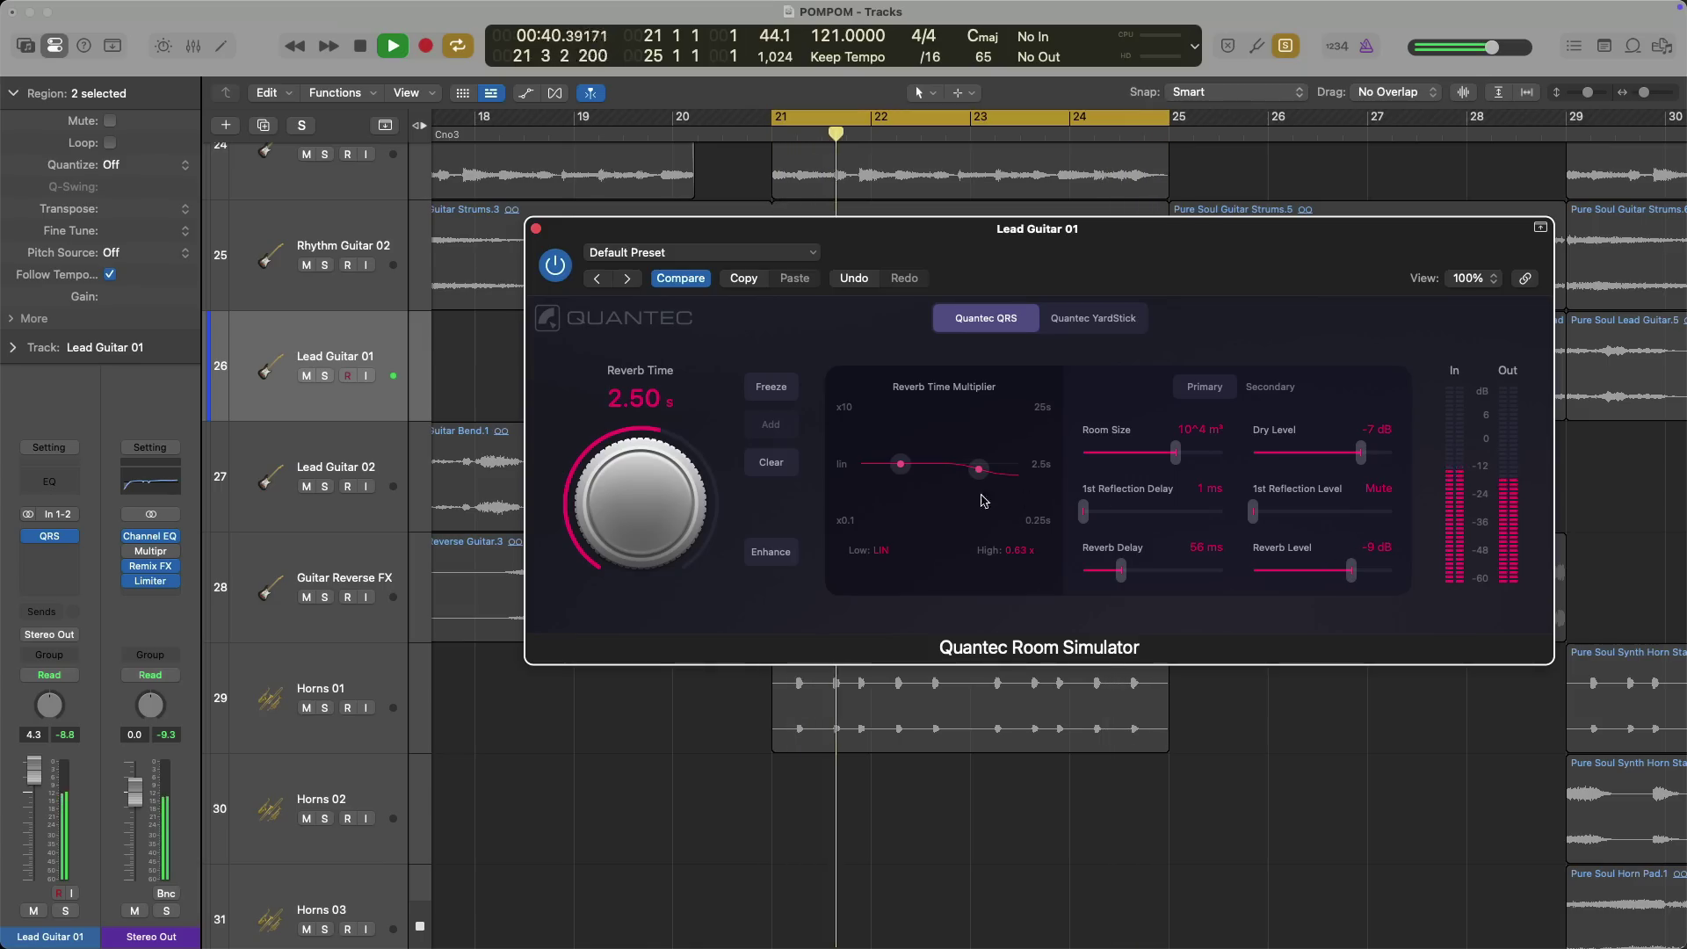
key(space)
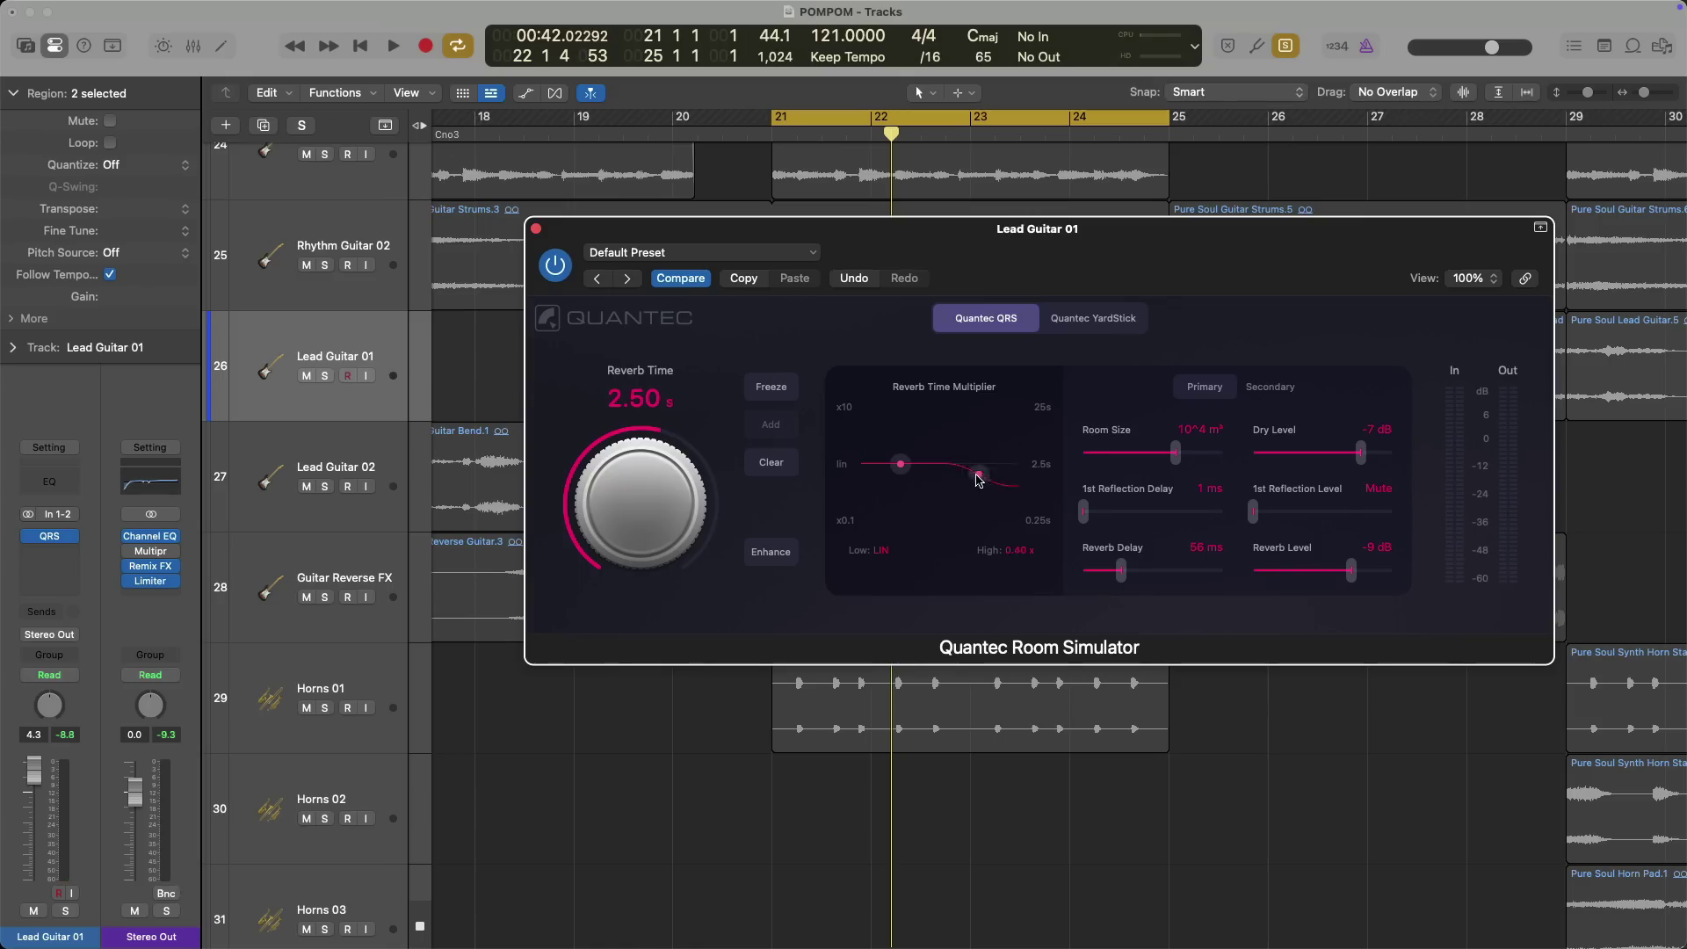
Audition high-frequency reverb time multipliers of 1.60, 0.25 and 0.16 with the dry level at -17 dB, and set the high multiplier to LIN
drag(982, 464, 984, 459)
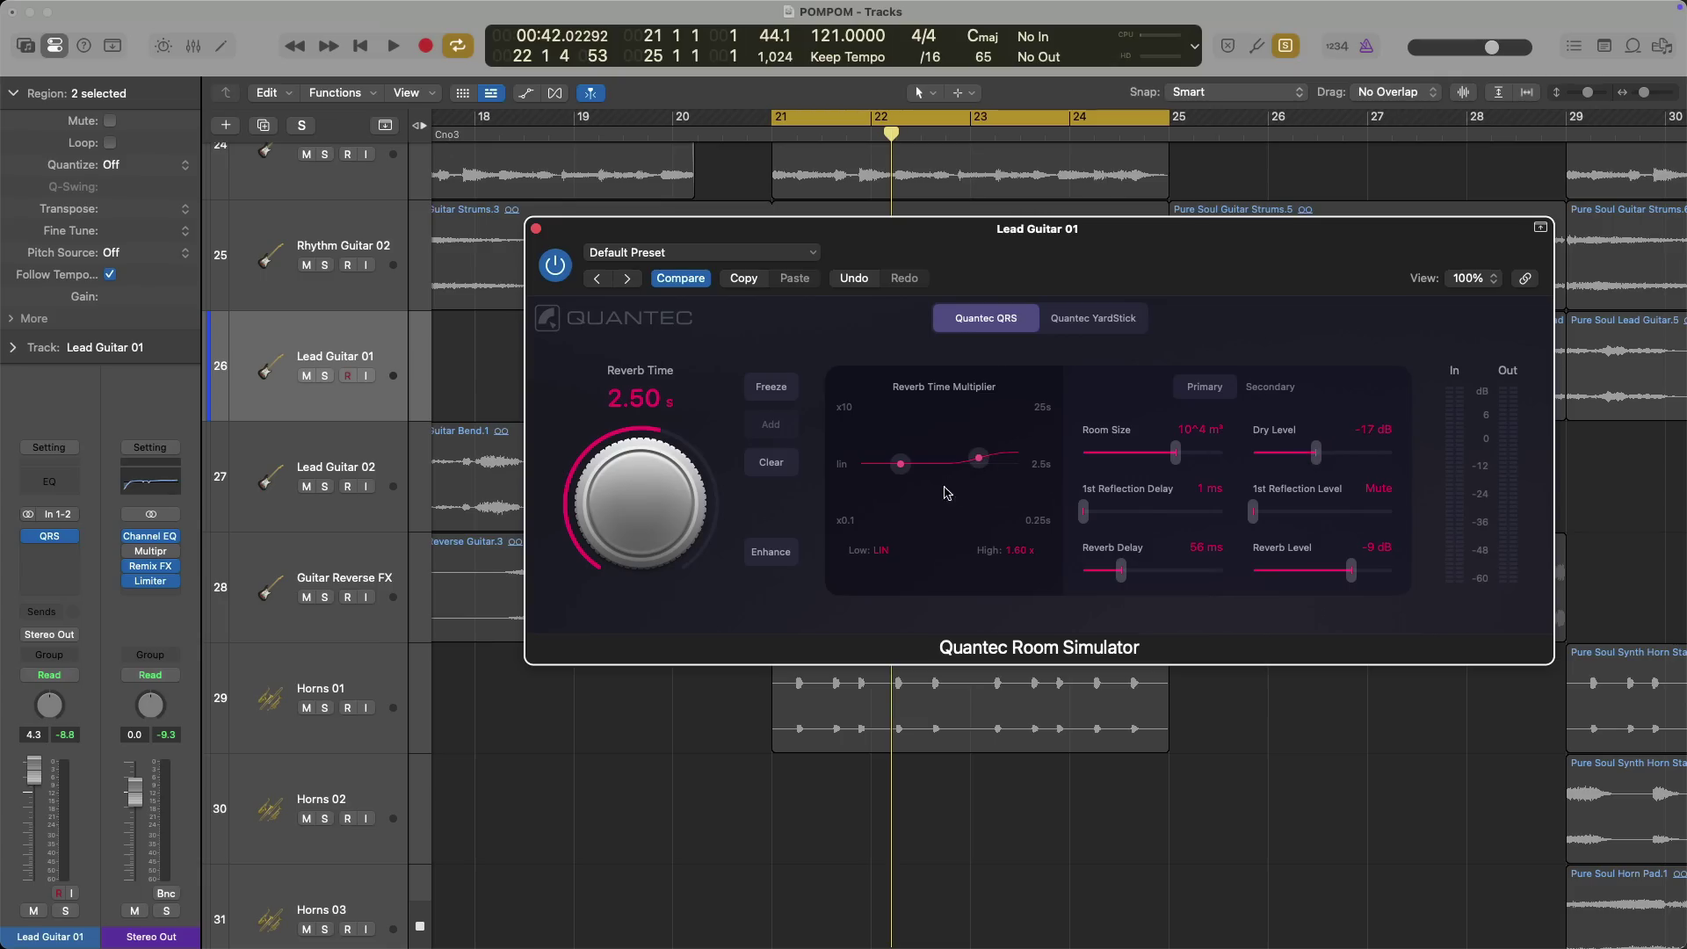
key(space)
drag(982, 470, 979, 452)
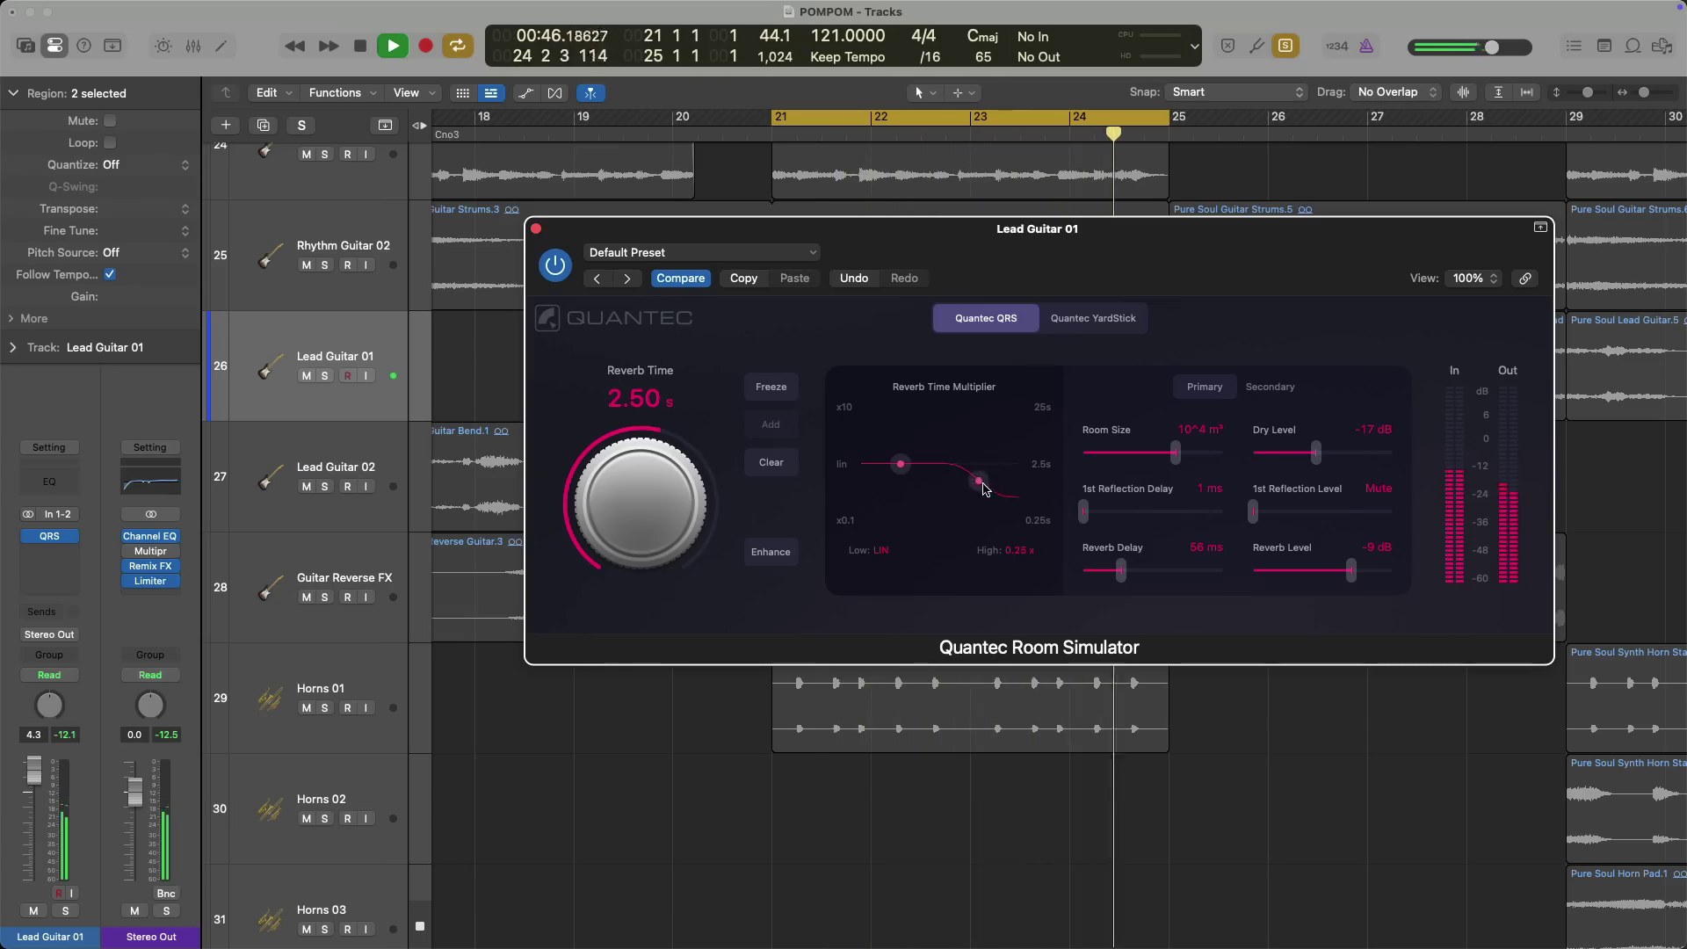
drag(980, 453, 983, 489)
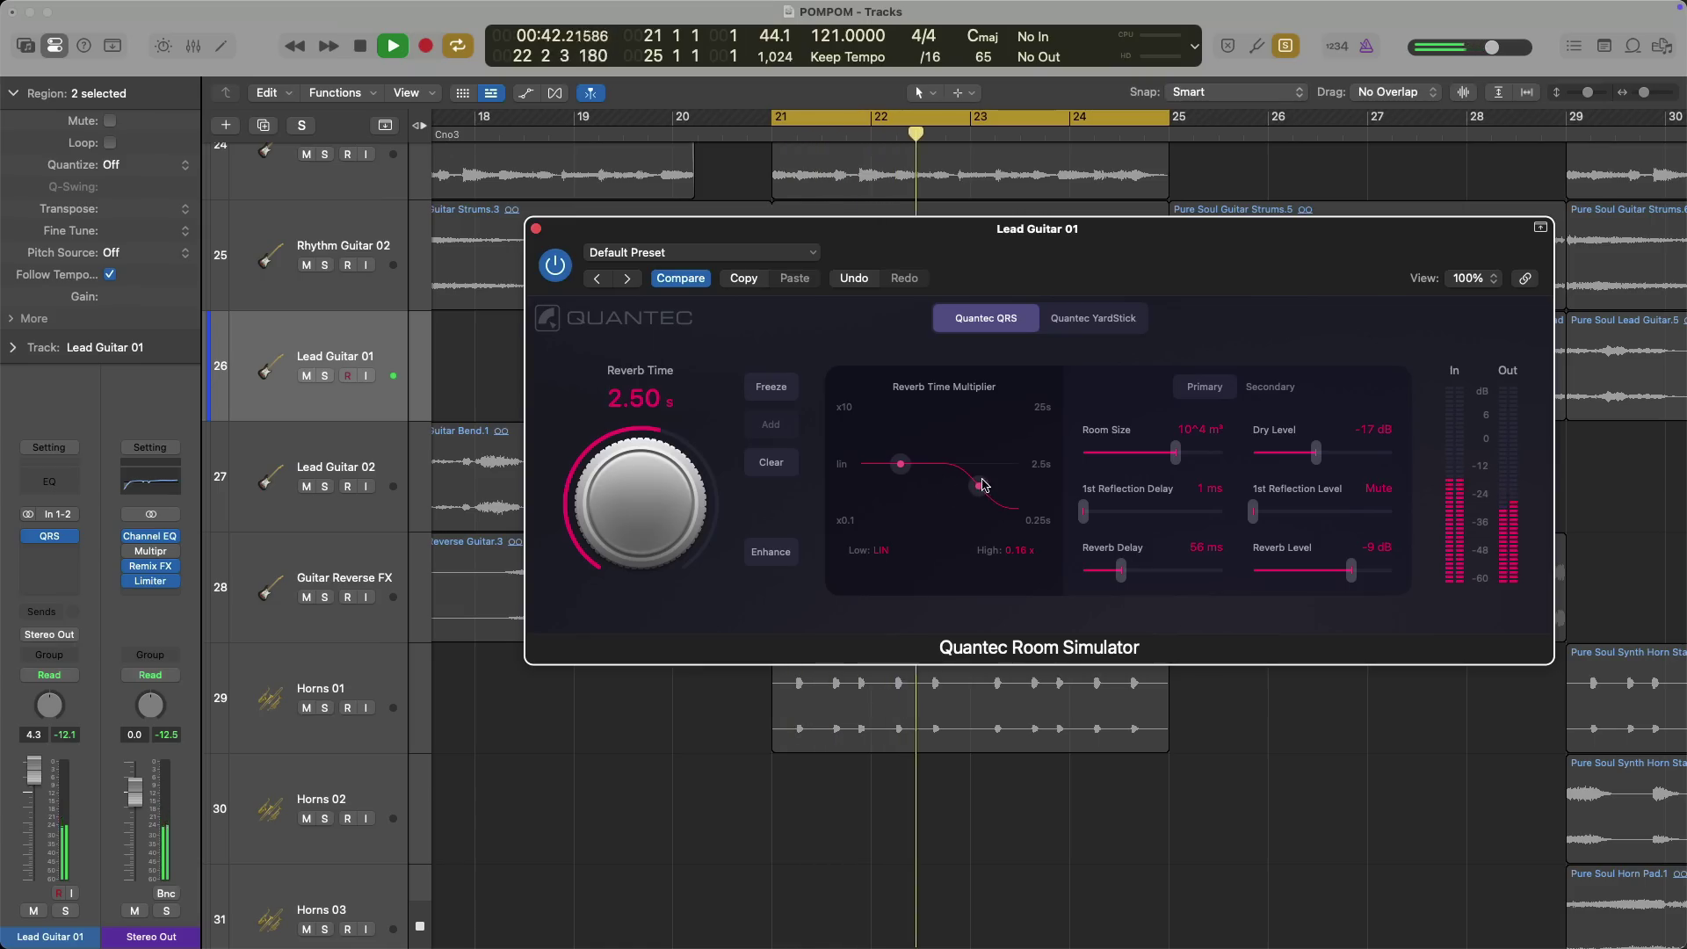
drag(977, 485, 903, 472)
key(space)
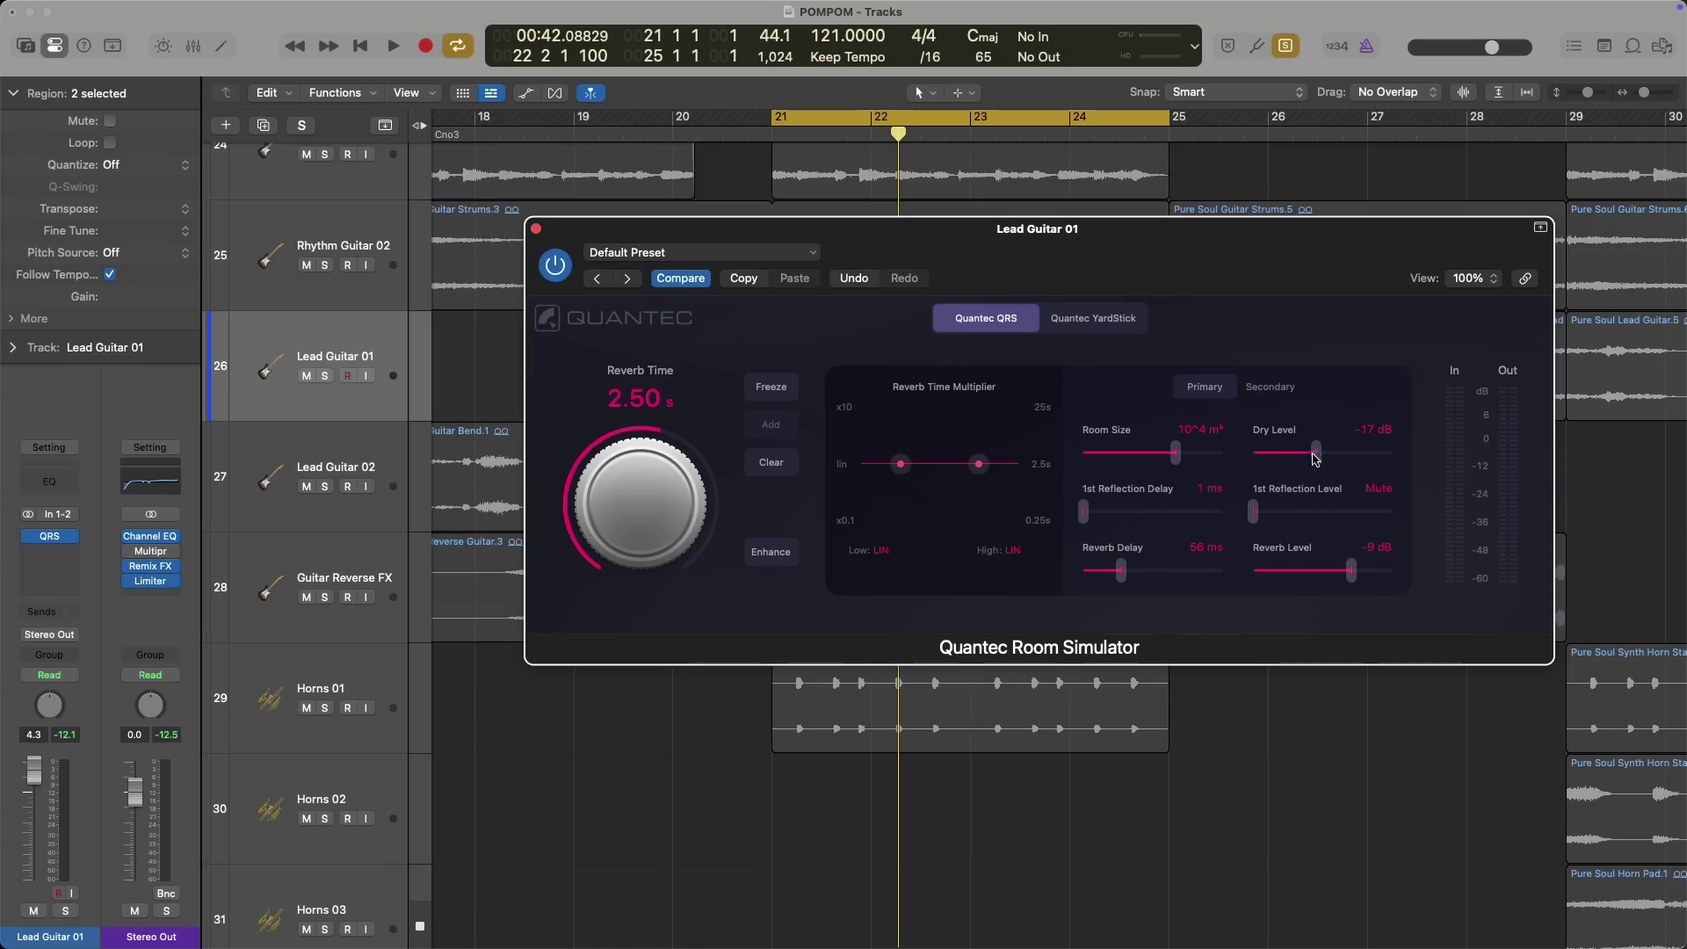
Mute the dry level, freeze and clear the reverb during playback, and turn Freeze off
key(space)
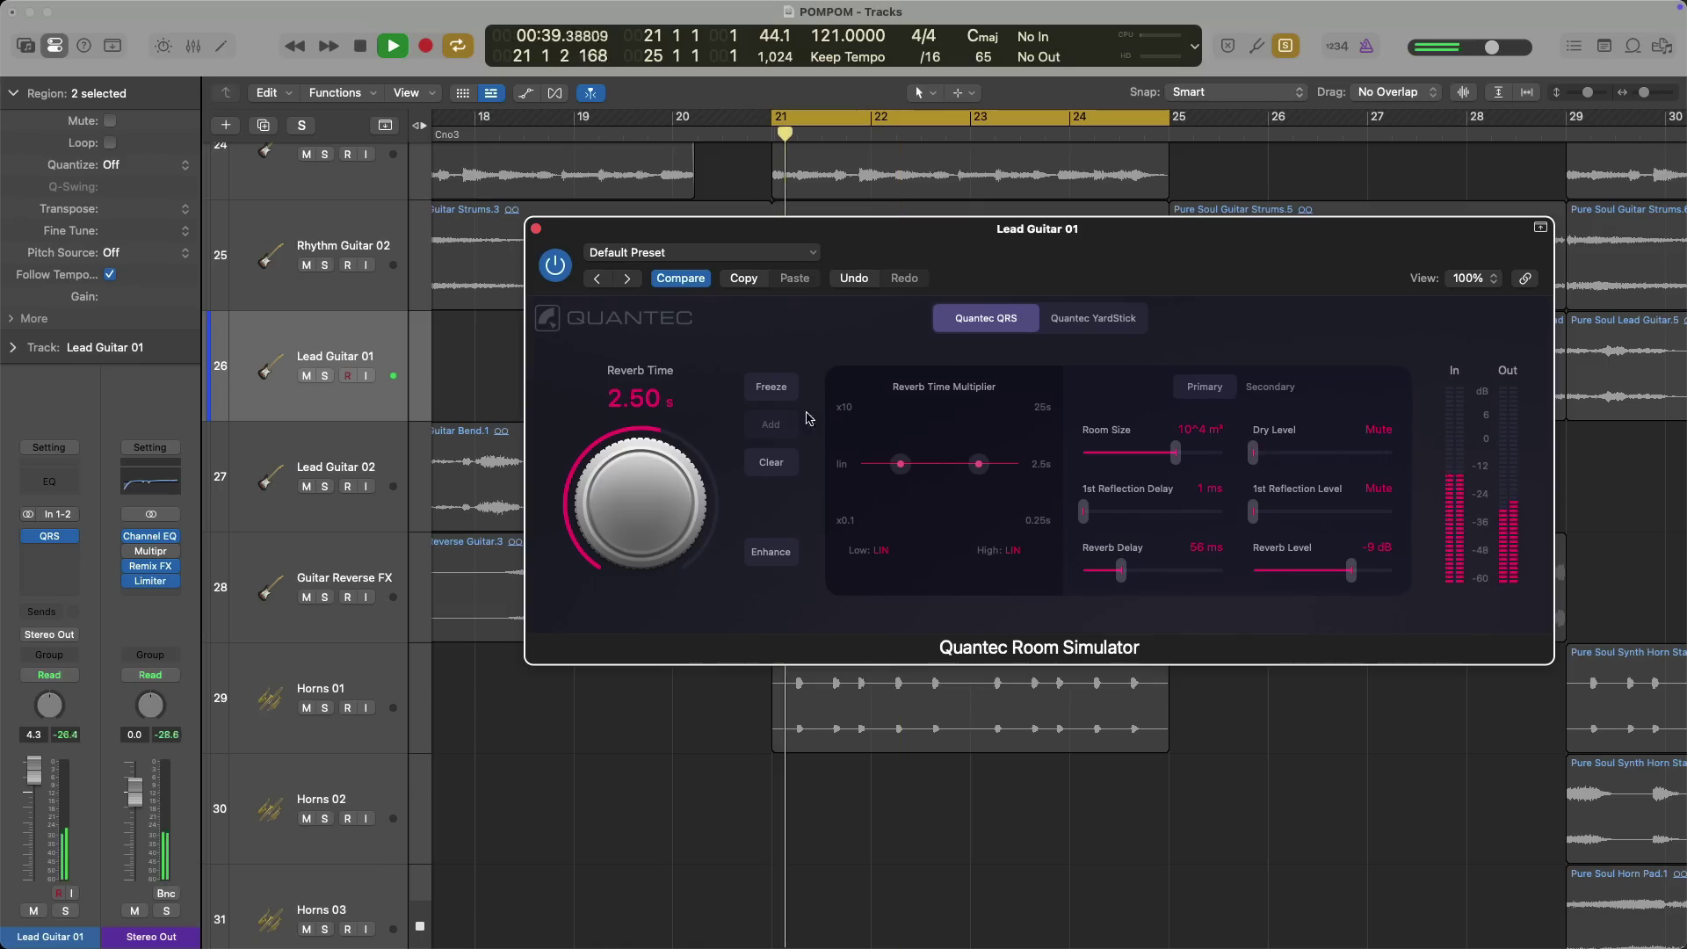
click(771, 387)
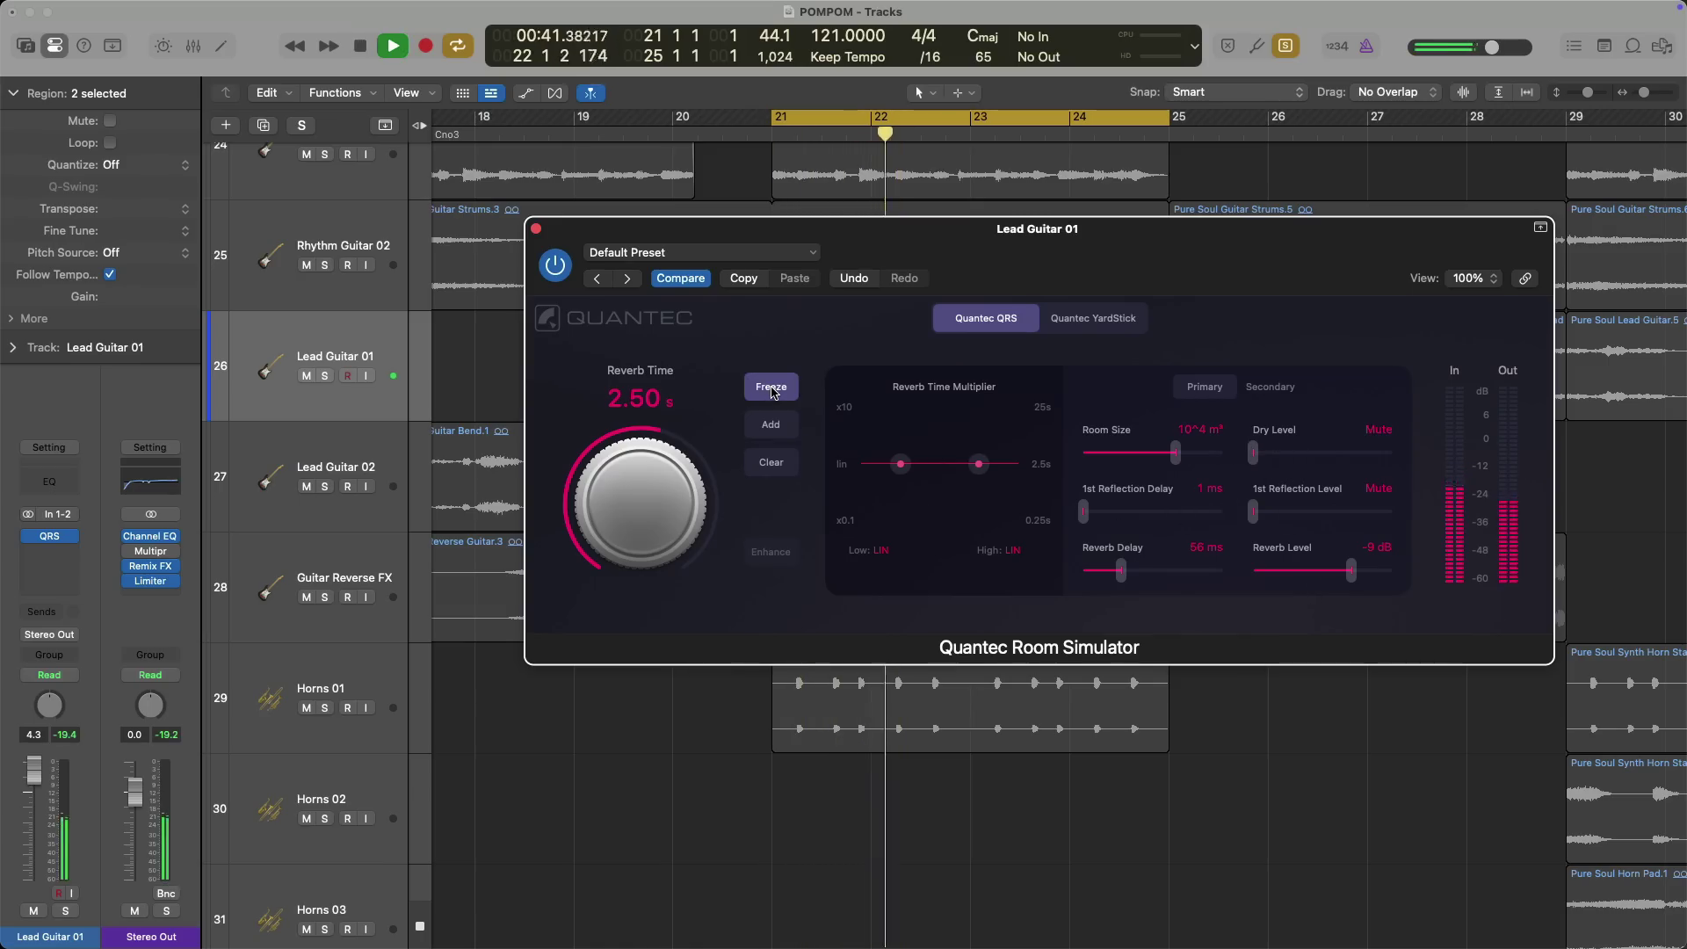
click(772, 463)
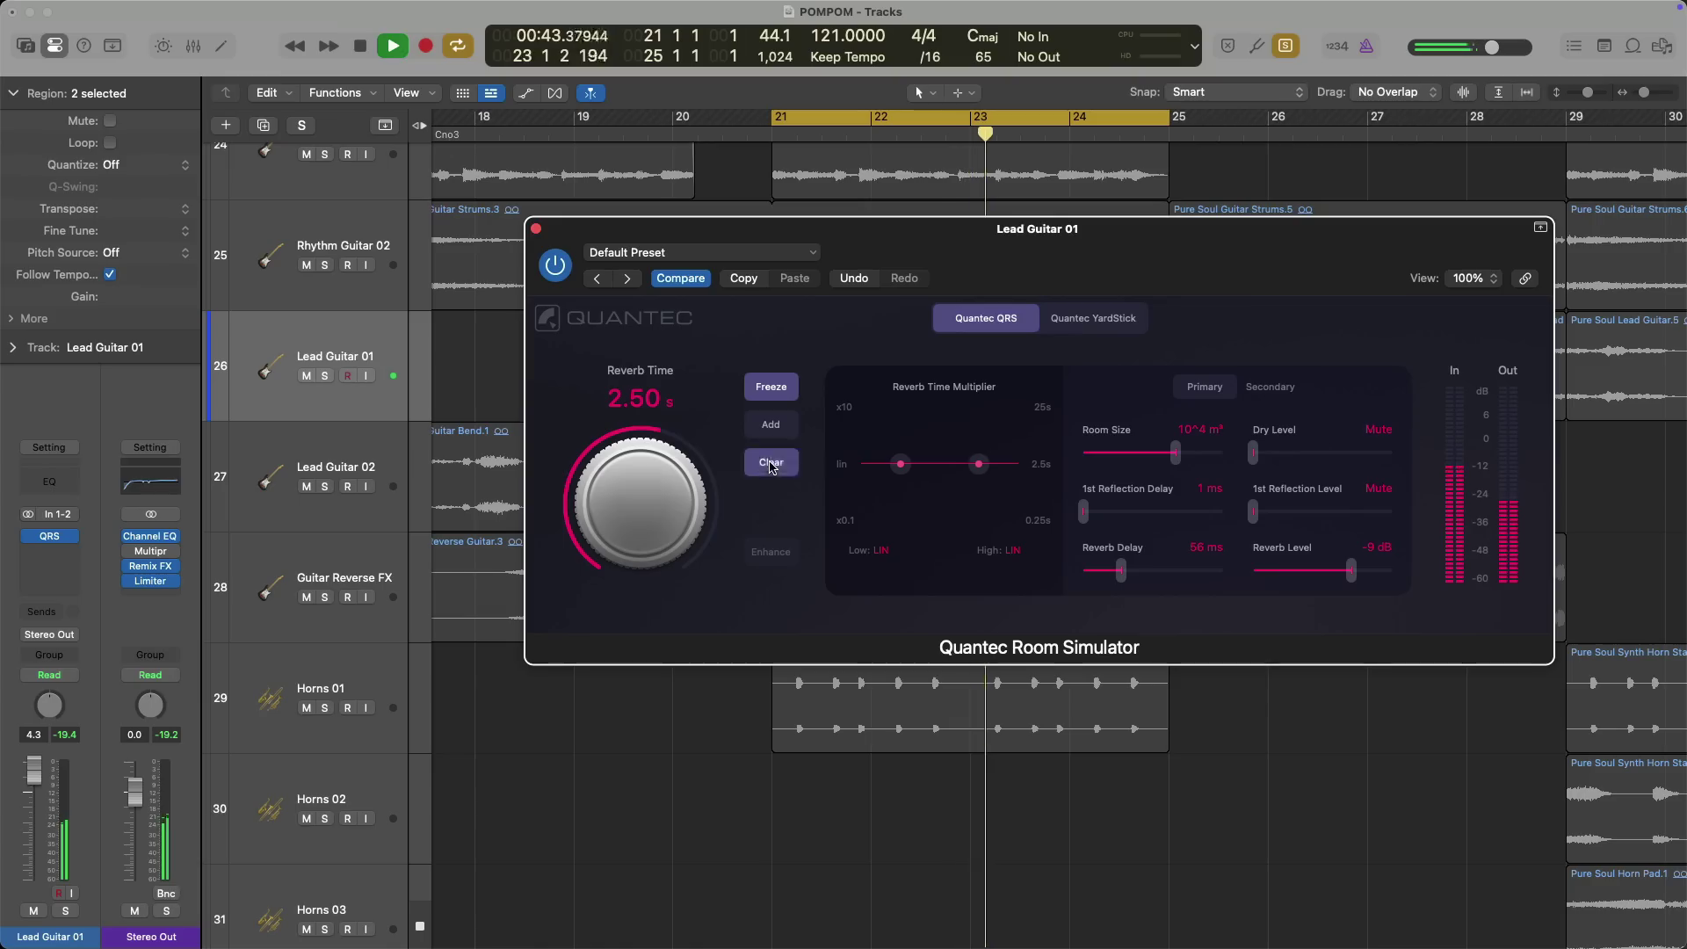
key(space)
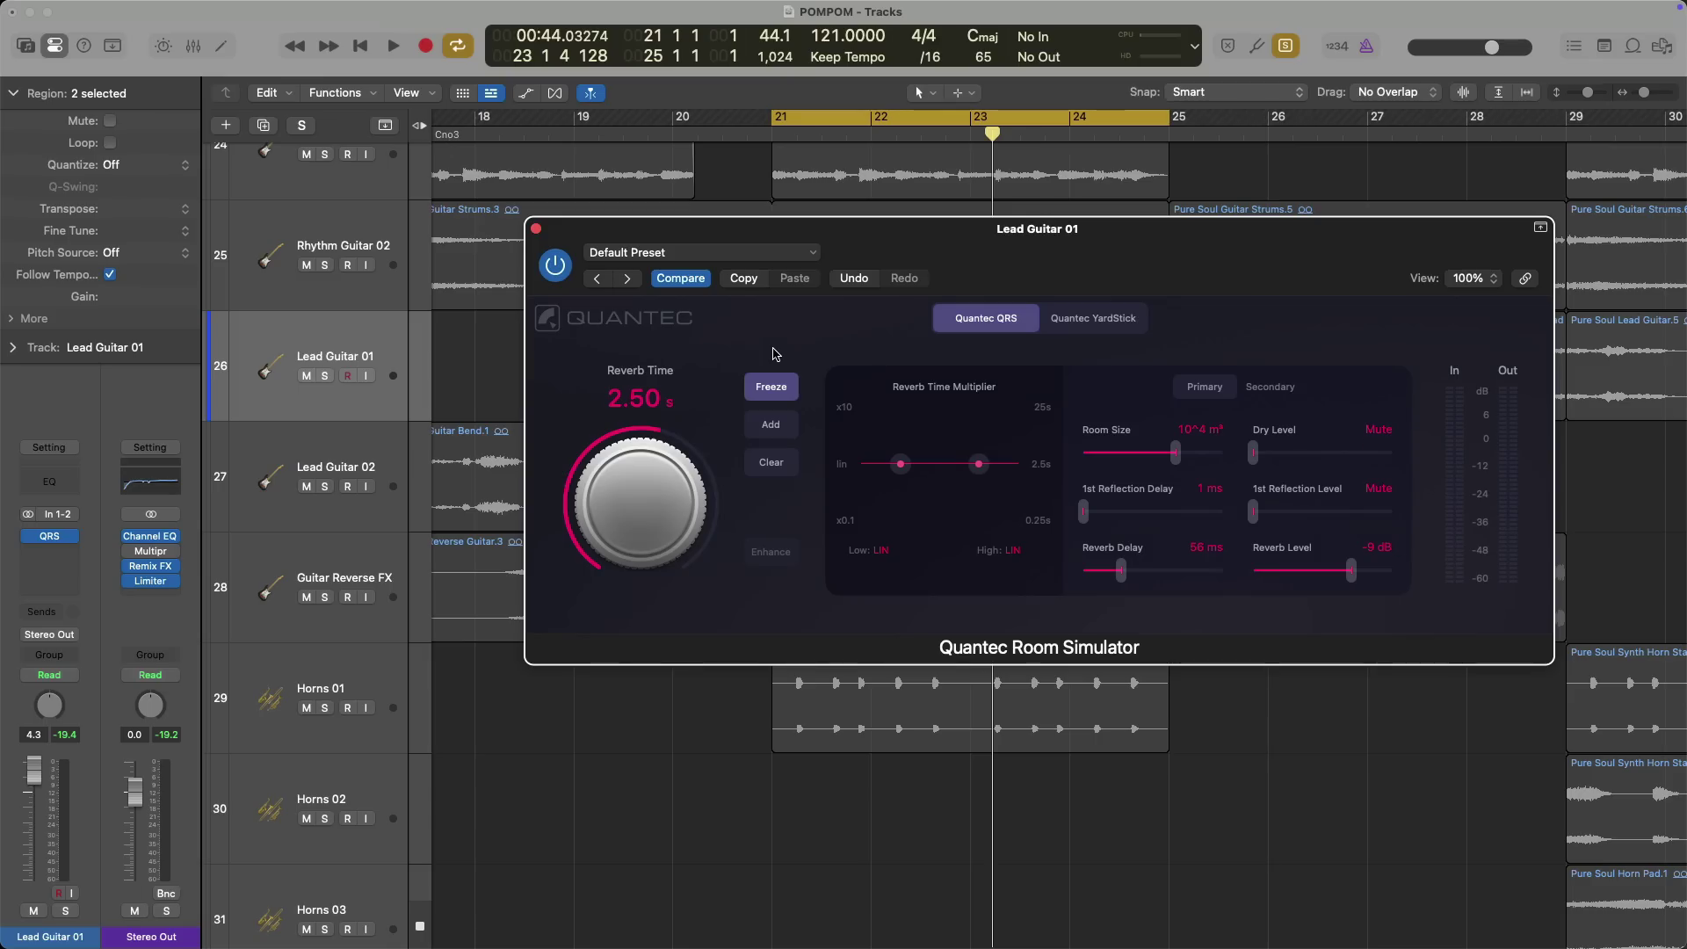
click(770, 386)
Freeze the reverb during playback, use Add to layer more signal into it, and stop playback and unfreeze it
key(space)
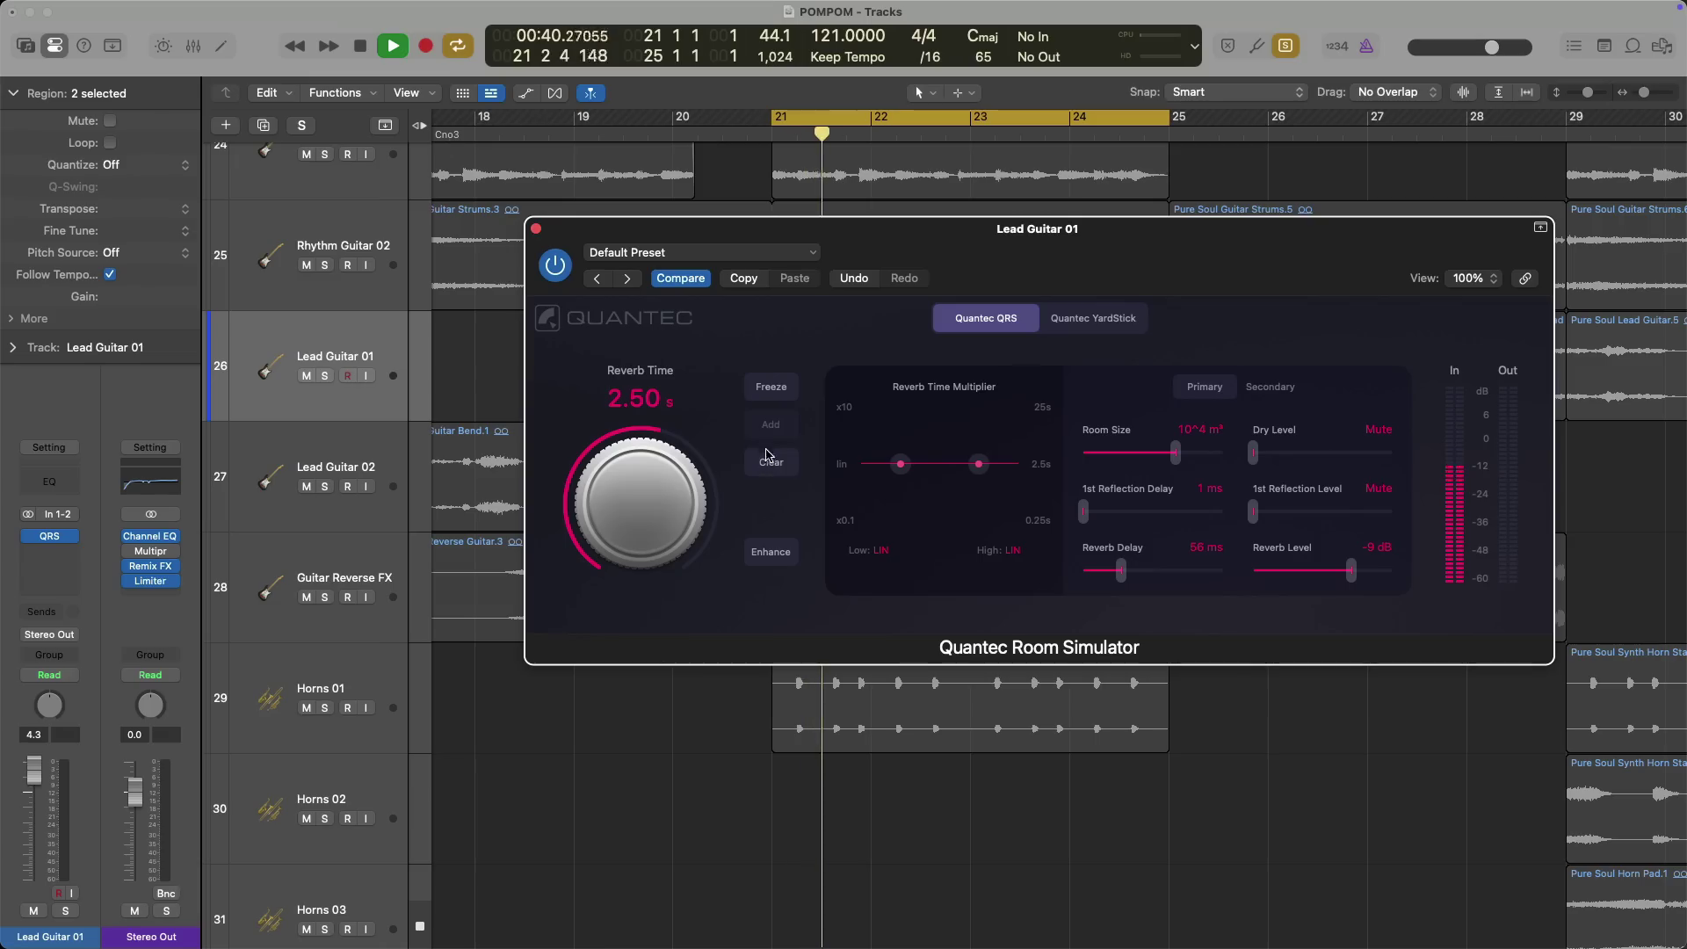
click(770, 388)
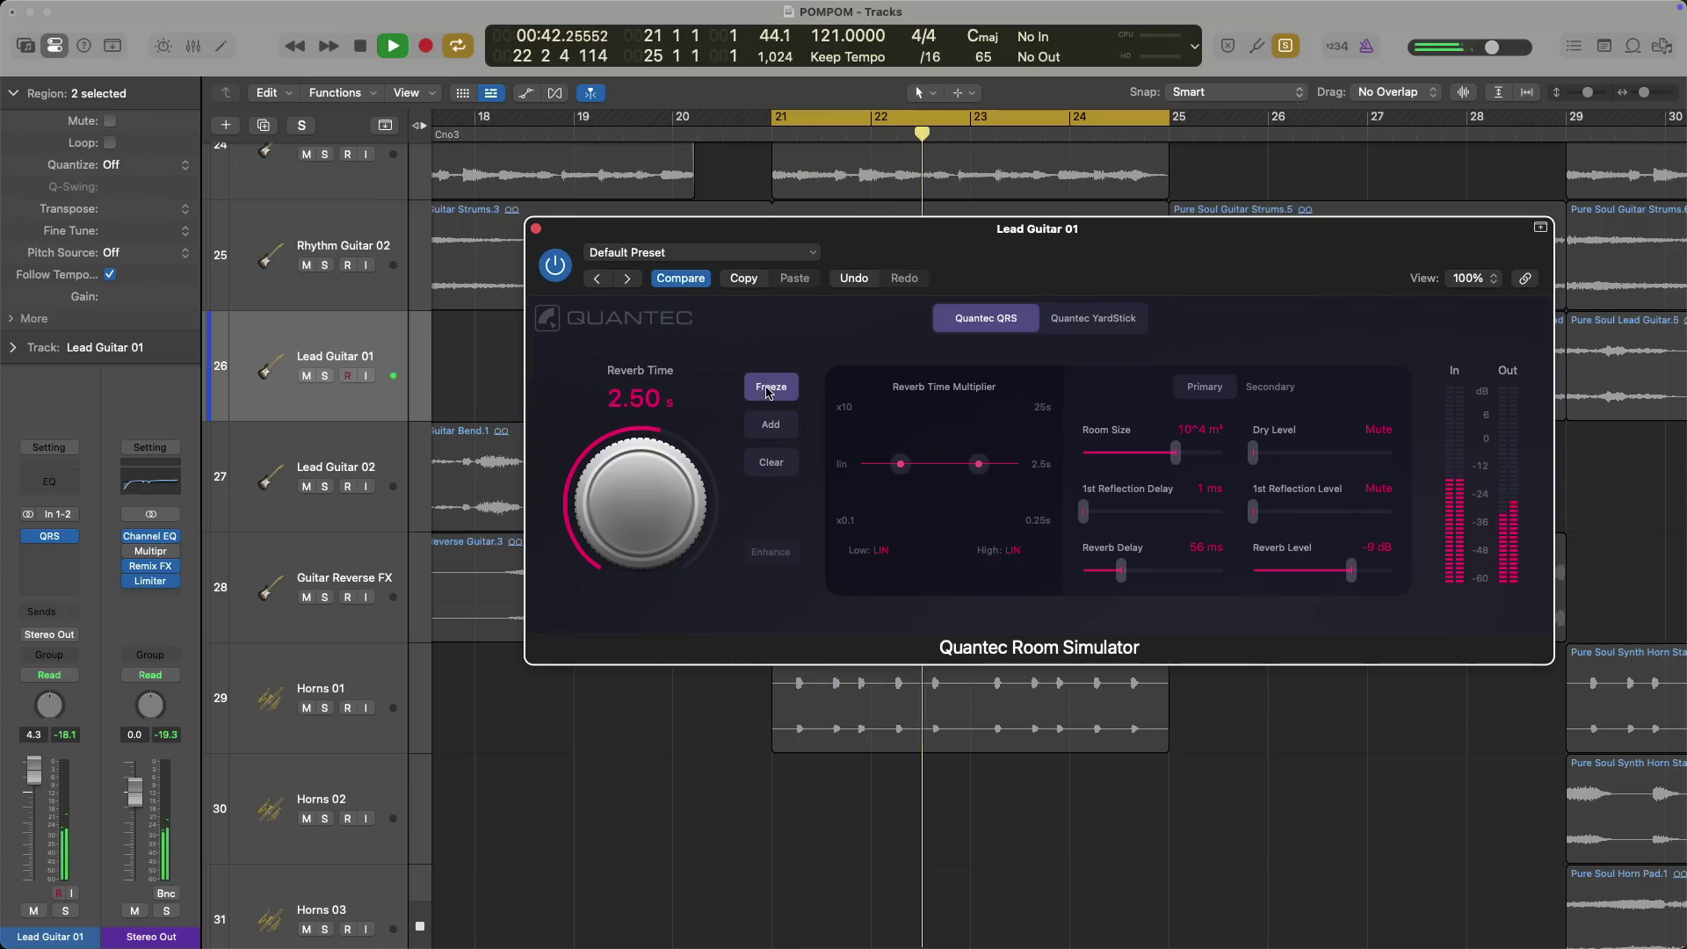
click(768, 427)
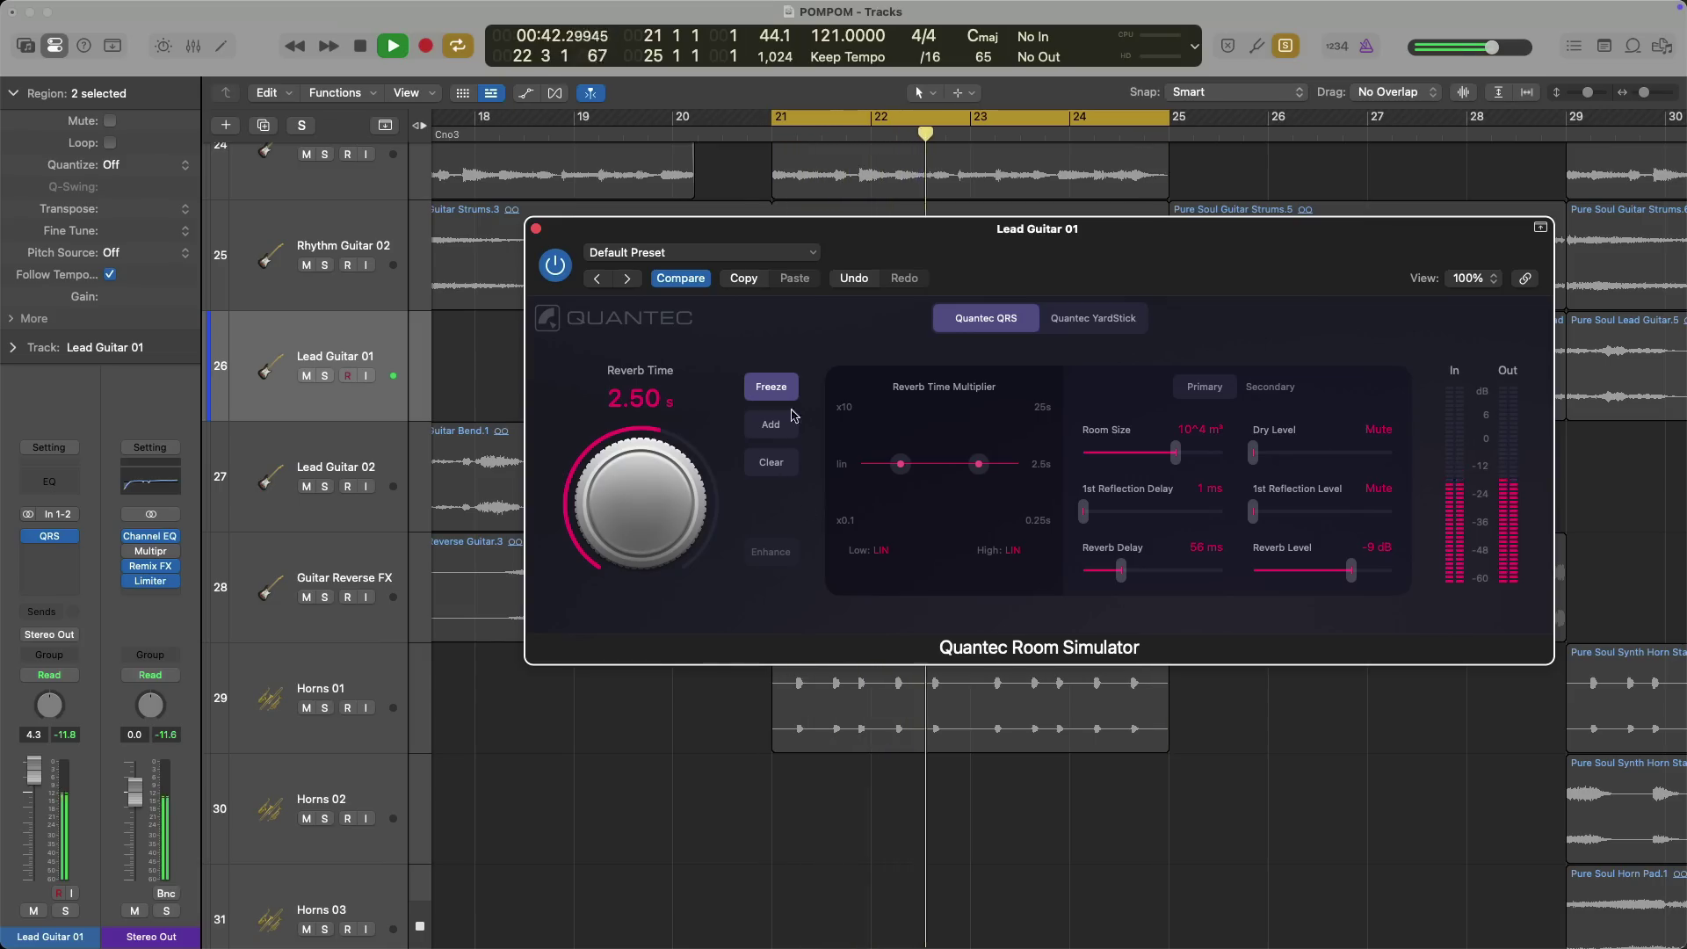
key(space)
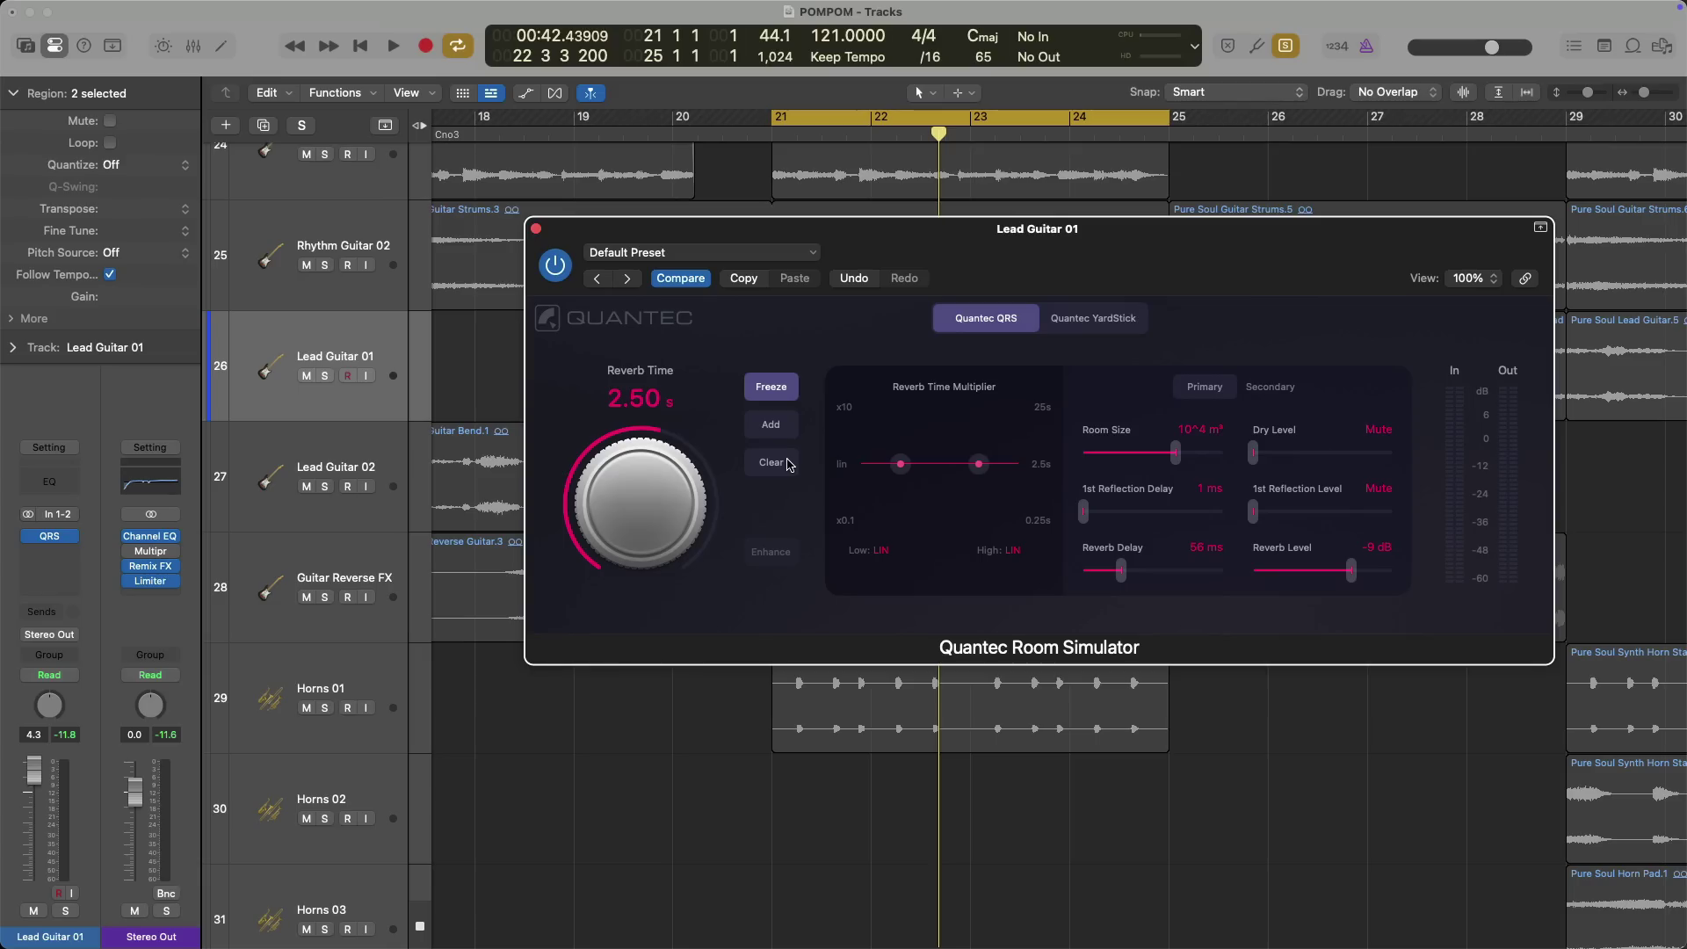
click(781, 390)
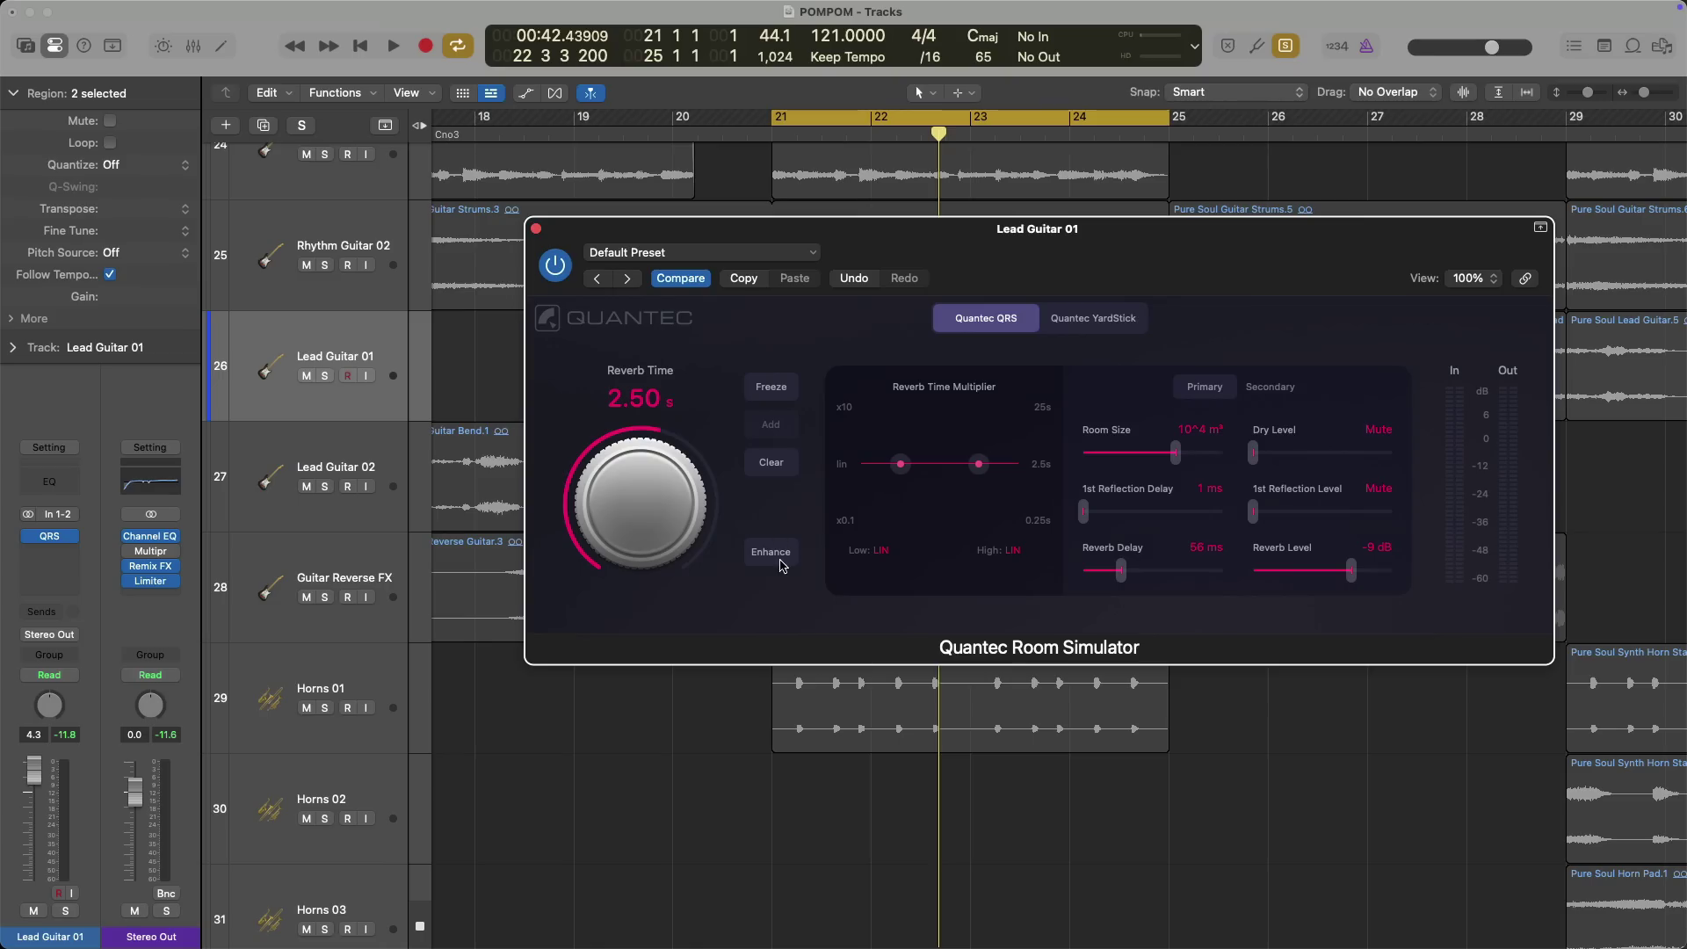
Enable Enhance during playback, set the dry level to -6 dB and the reverb level to -15 dB, and compare with Enhance off and on
key(space)
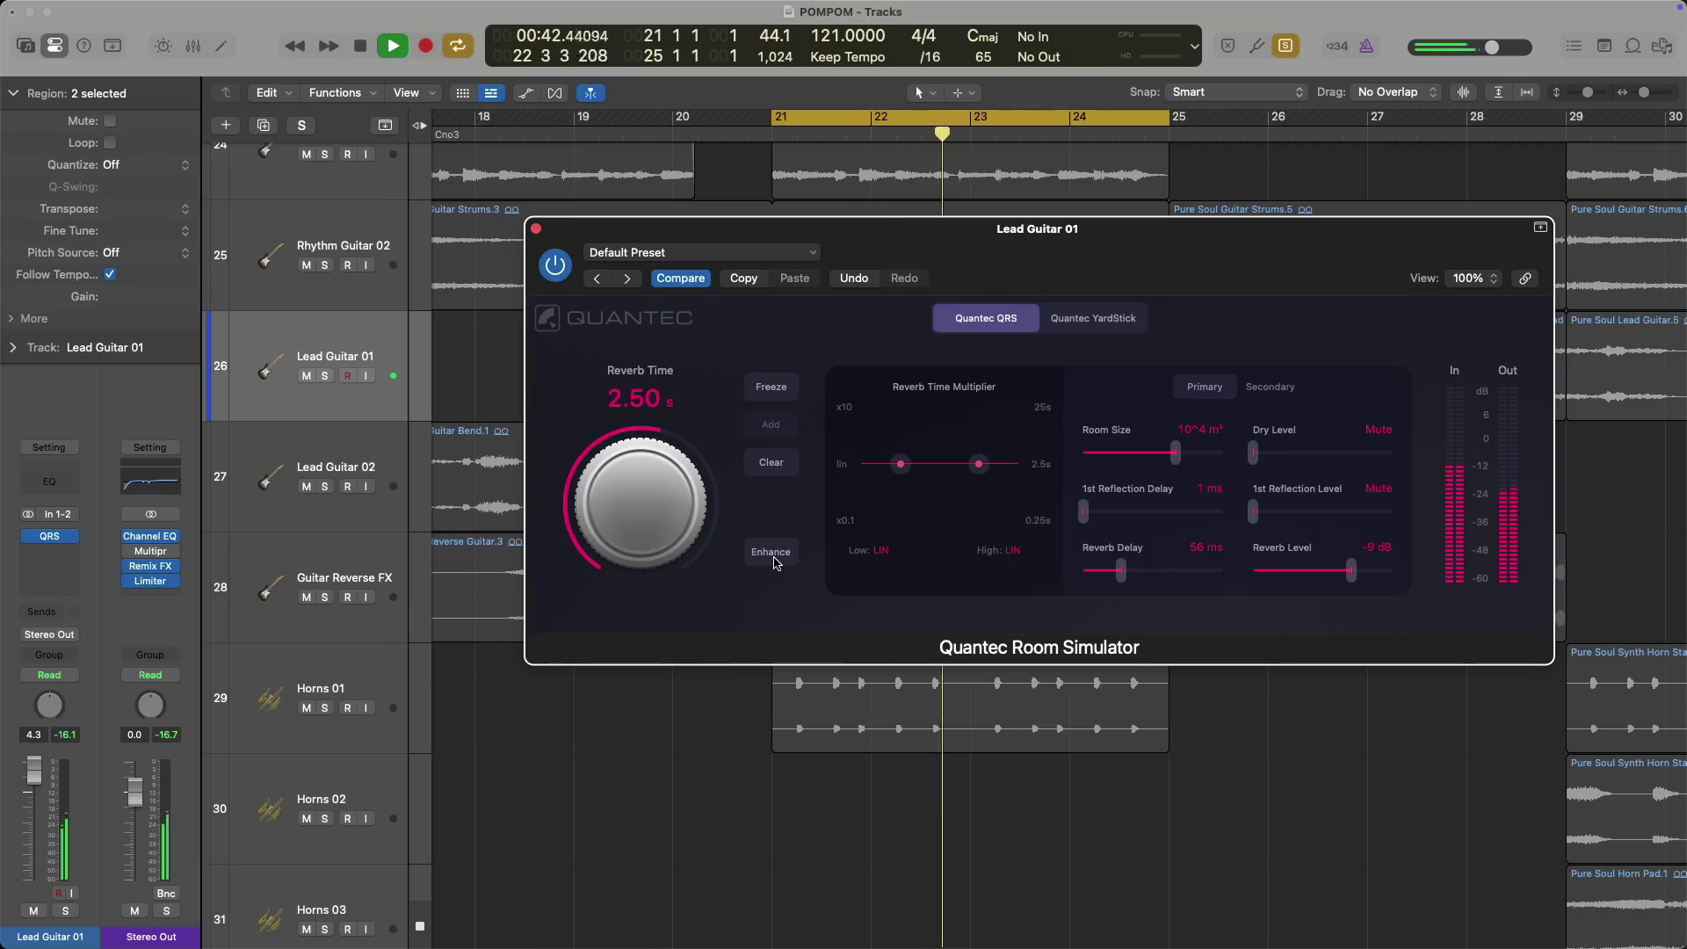
click(772, 555)
drag(1252, 452, 1364, 451)
drag(1351, 571, 1282, 571)
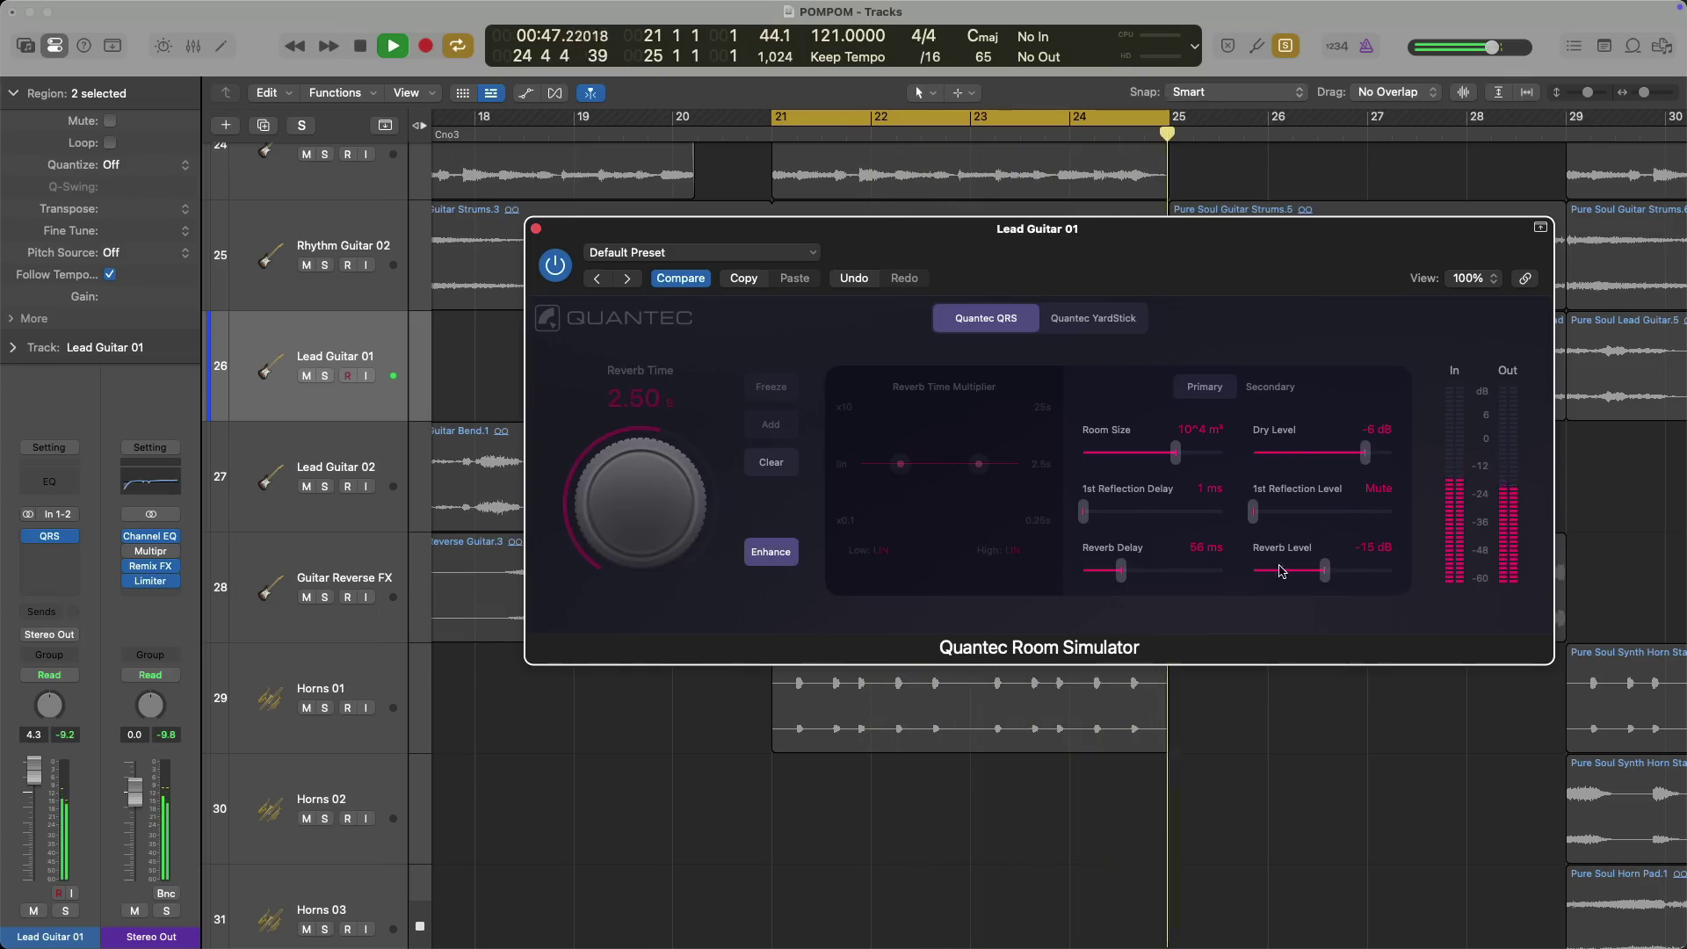
click(764, 554)
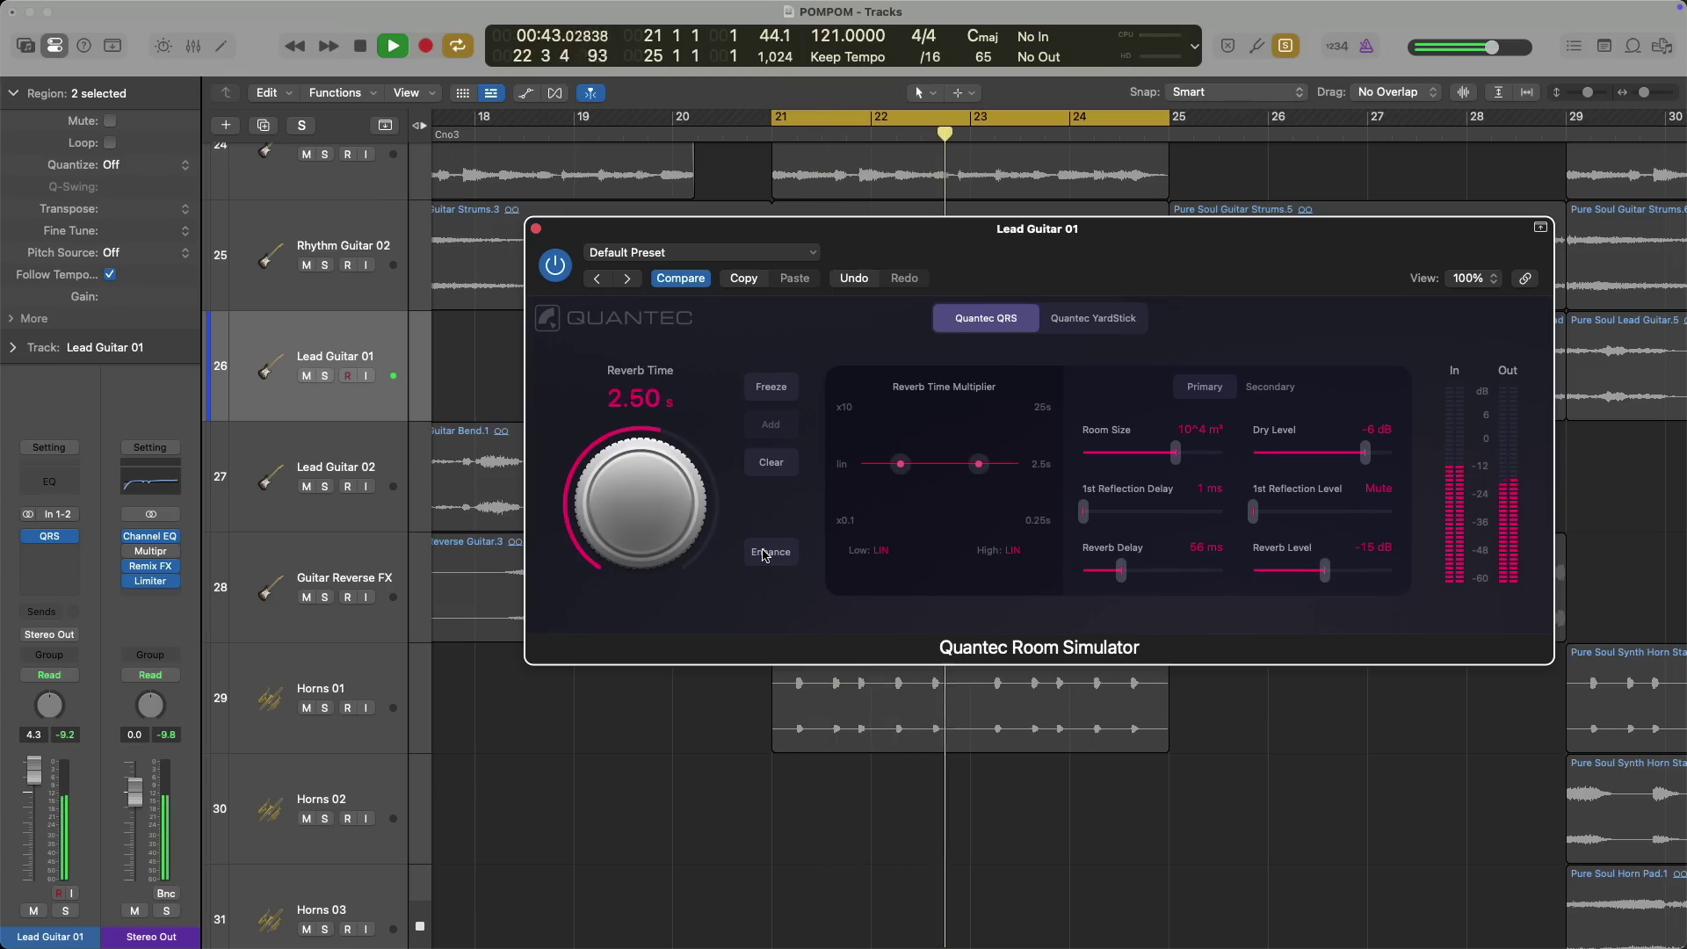
click(766, 554)
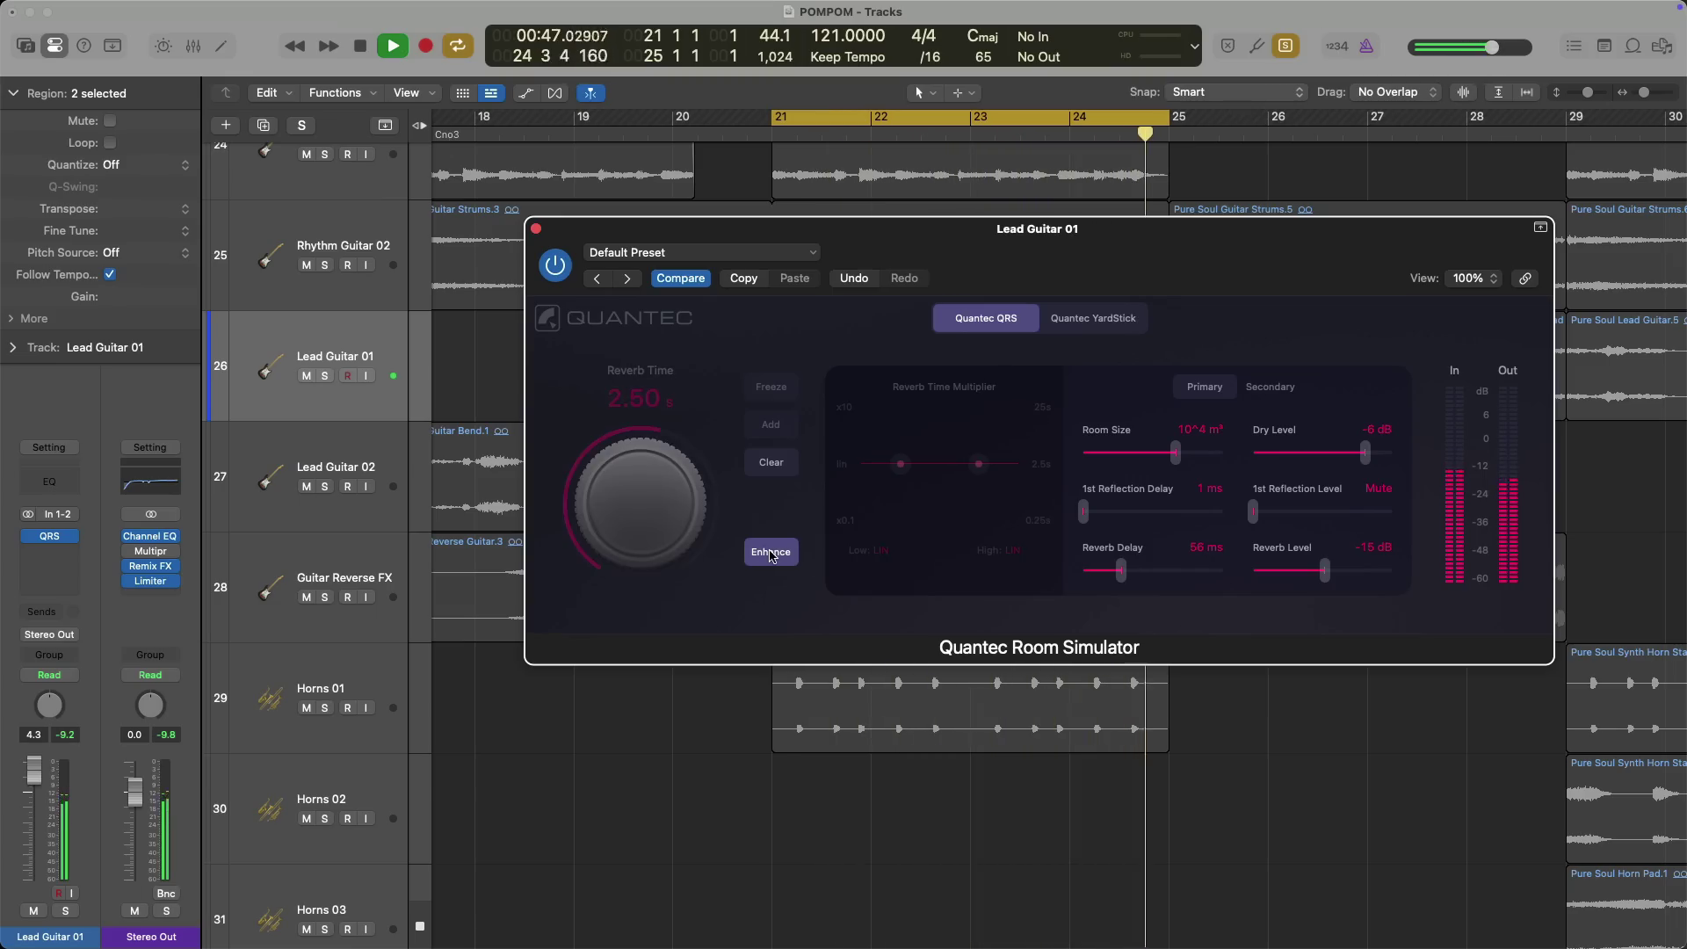
Stop playback, turn Enhance off, and switch the reverb to the Quantec YardStick model
key(space)
click(772, 555)
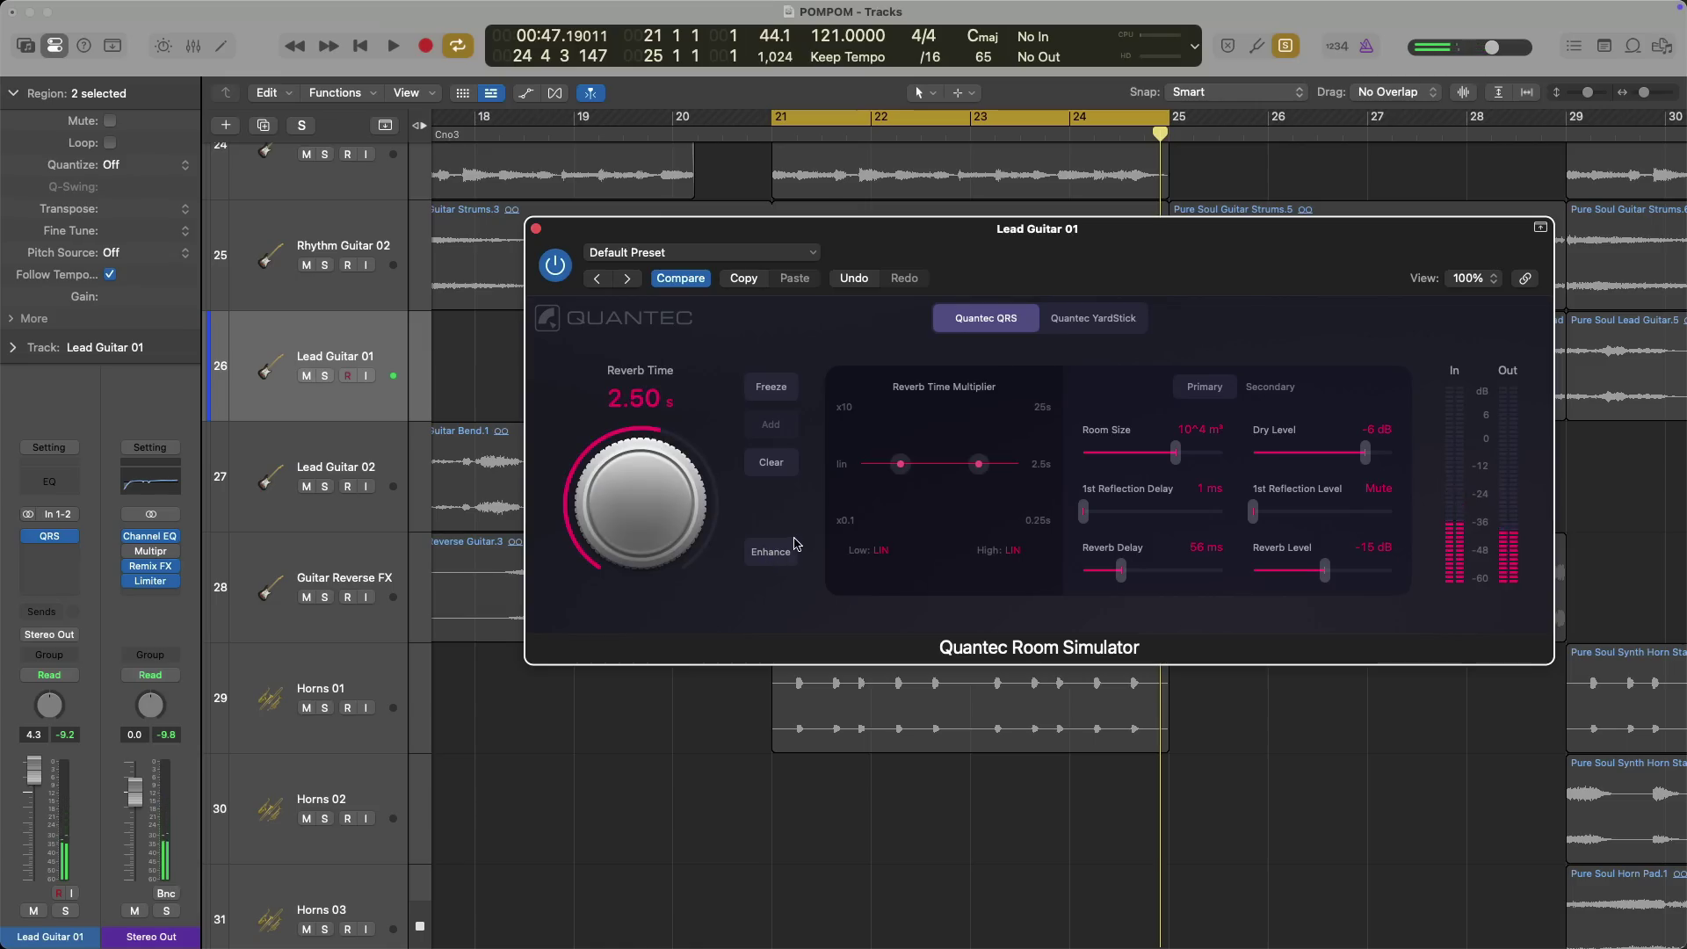
click(1102, 321)
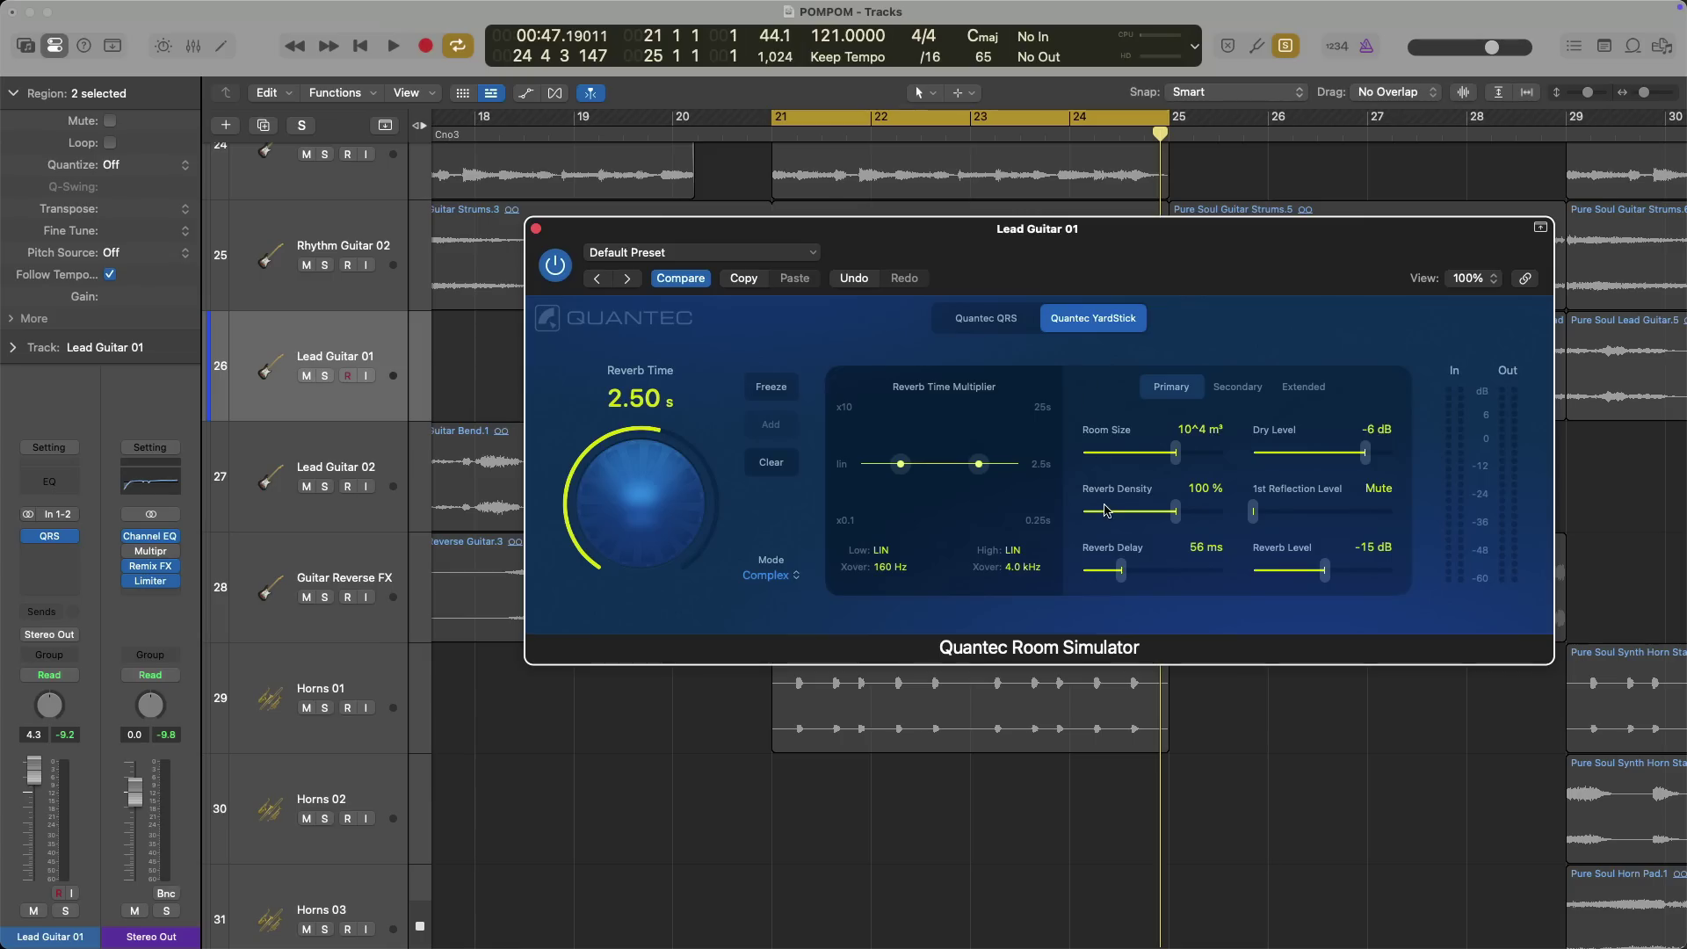
Examine the YardStick's Mode choices, reverb time multiplier points, and Secondary and Extended parameters, and return to the Primary parameters
click(793, 578)
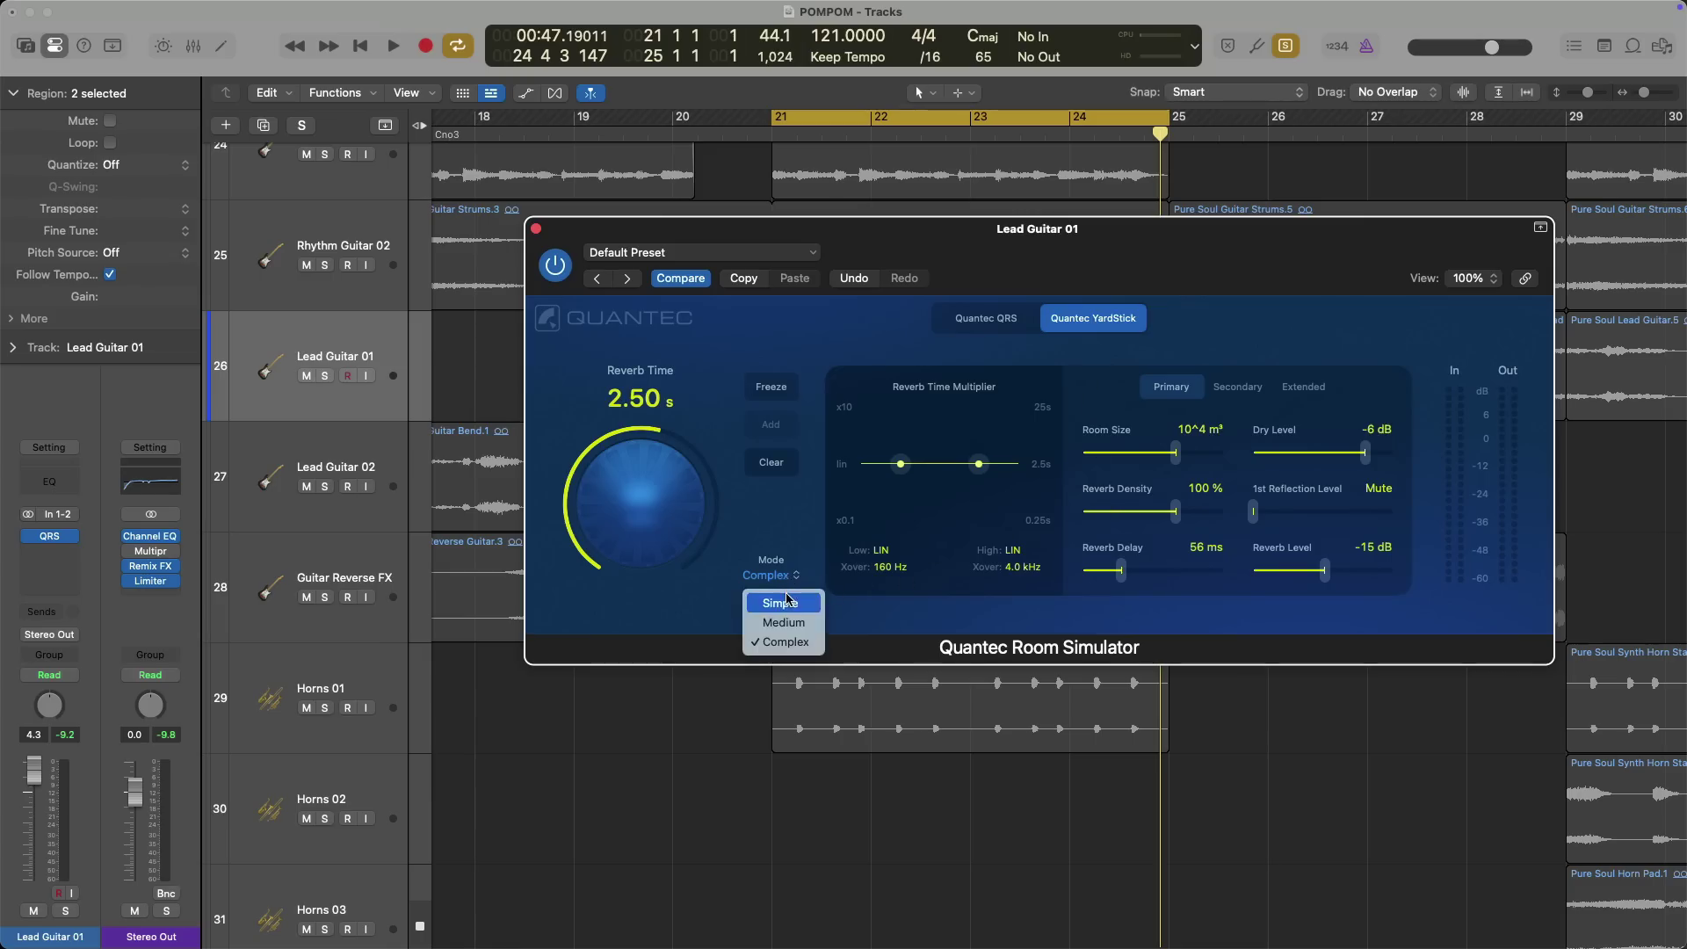
click(861, 637)
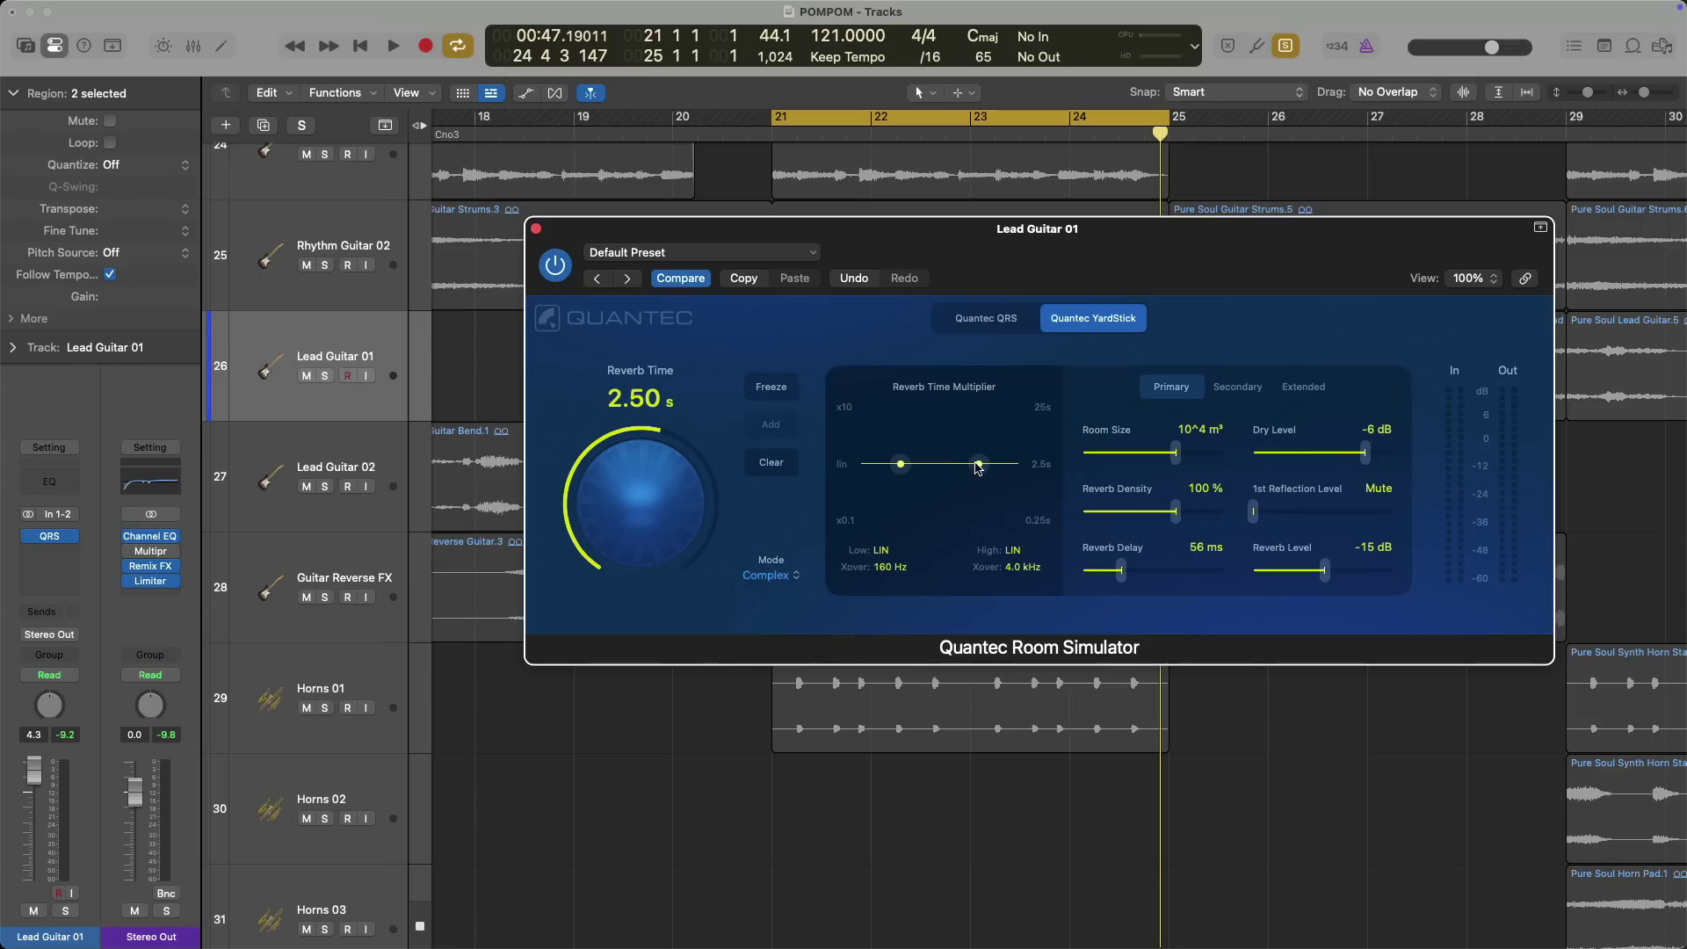
mouse_move(978, 466)
mouse_down()
mouse_move(978, 440)
mouse_move(980, 488)
mouse_move(981, 466)
mouse_move(956, 469)
mouse_move(981, 468)
mouse_up()
click(1234, 392)
click(1304, 392)
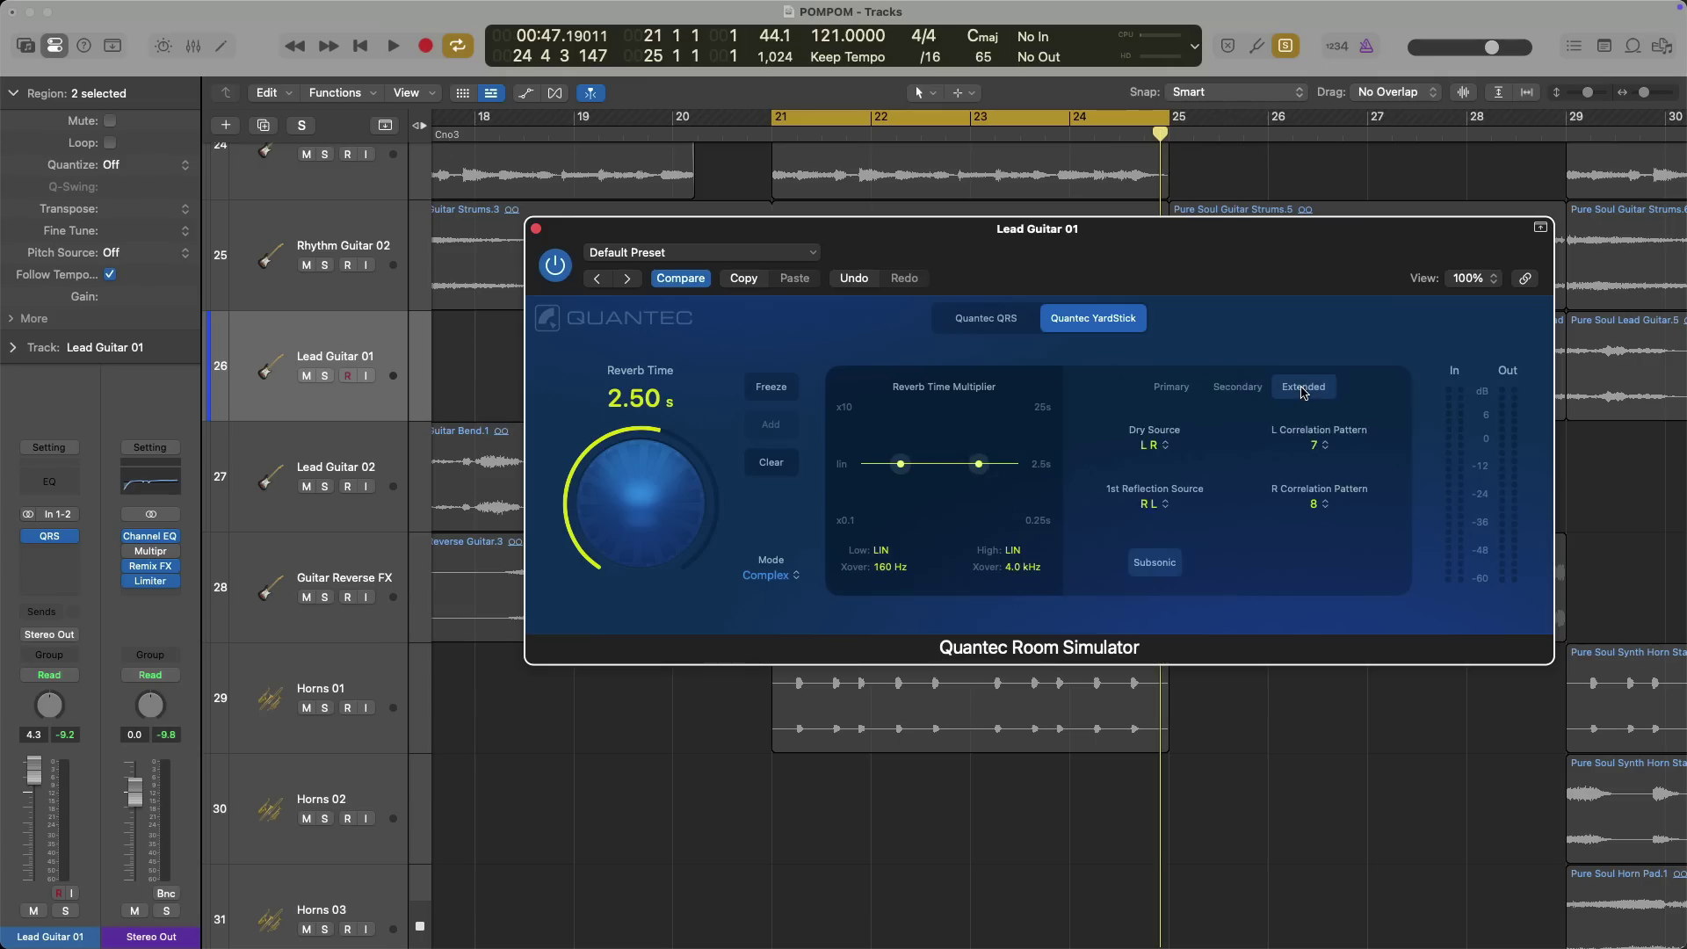
click(1170, 390)
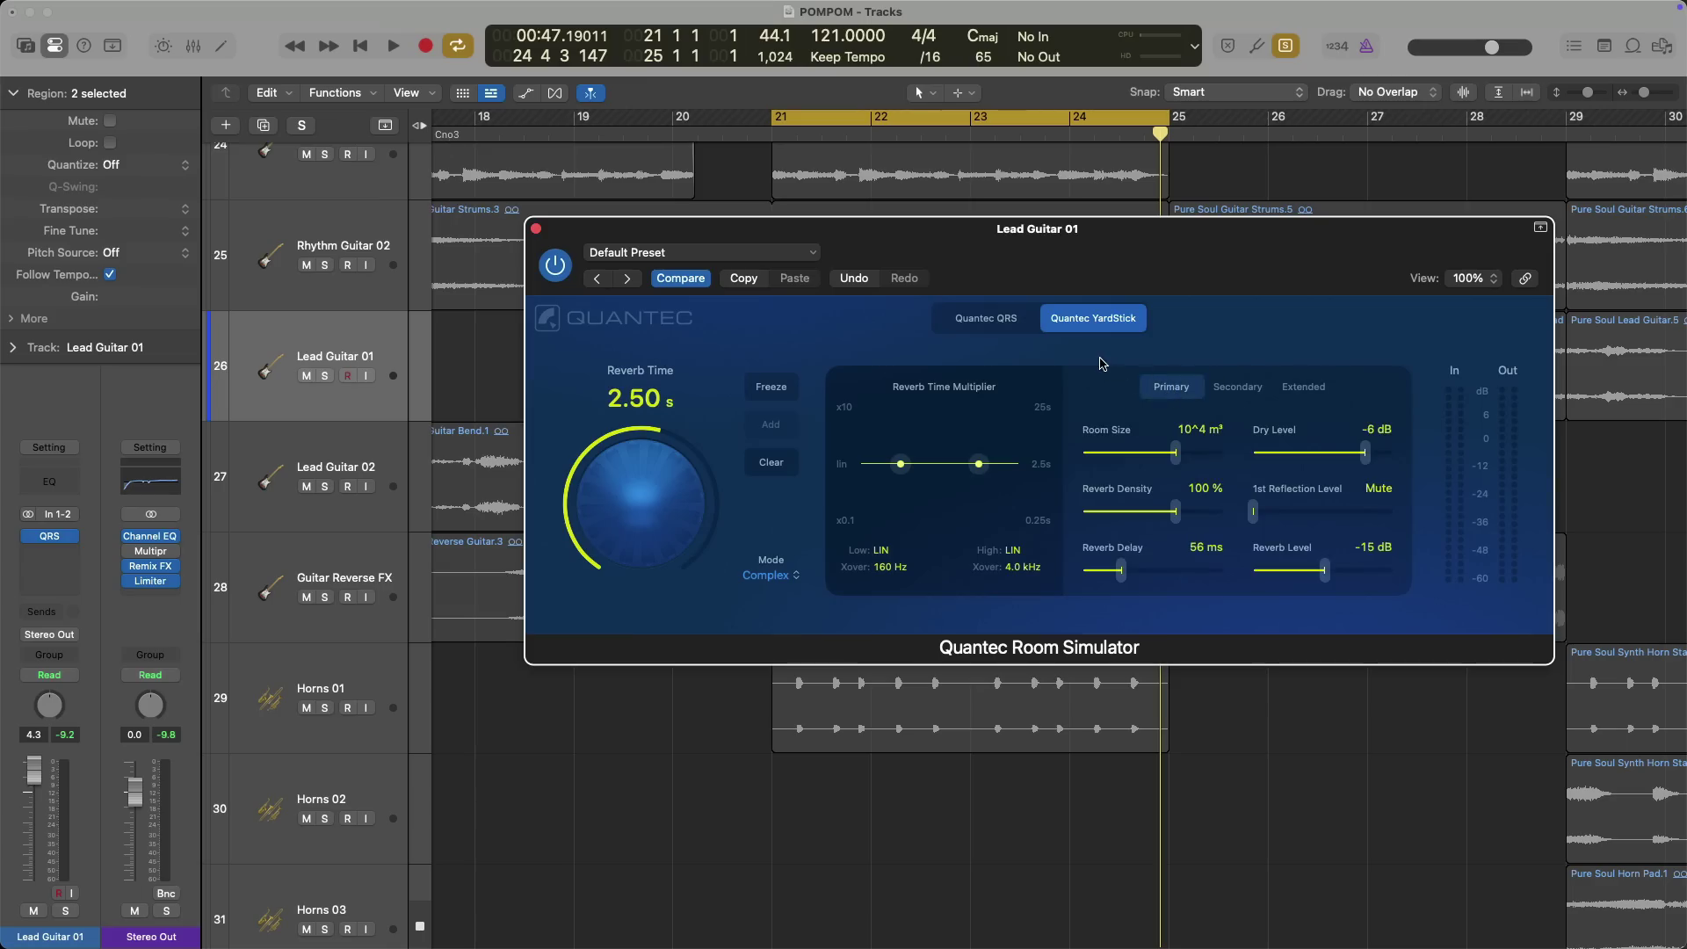
During playback, set the dry level to -18 dB, reverb level to -6 dB, both multipliers to 0.25 x and the low crossover to 100 Hz
key(space)
drag(1365, 452, 1311, 453)
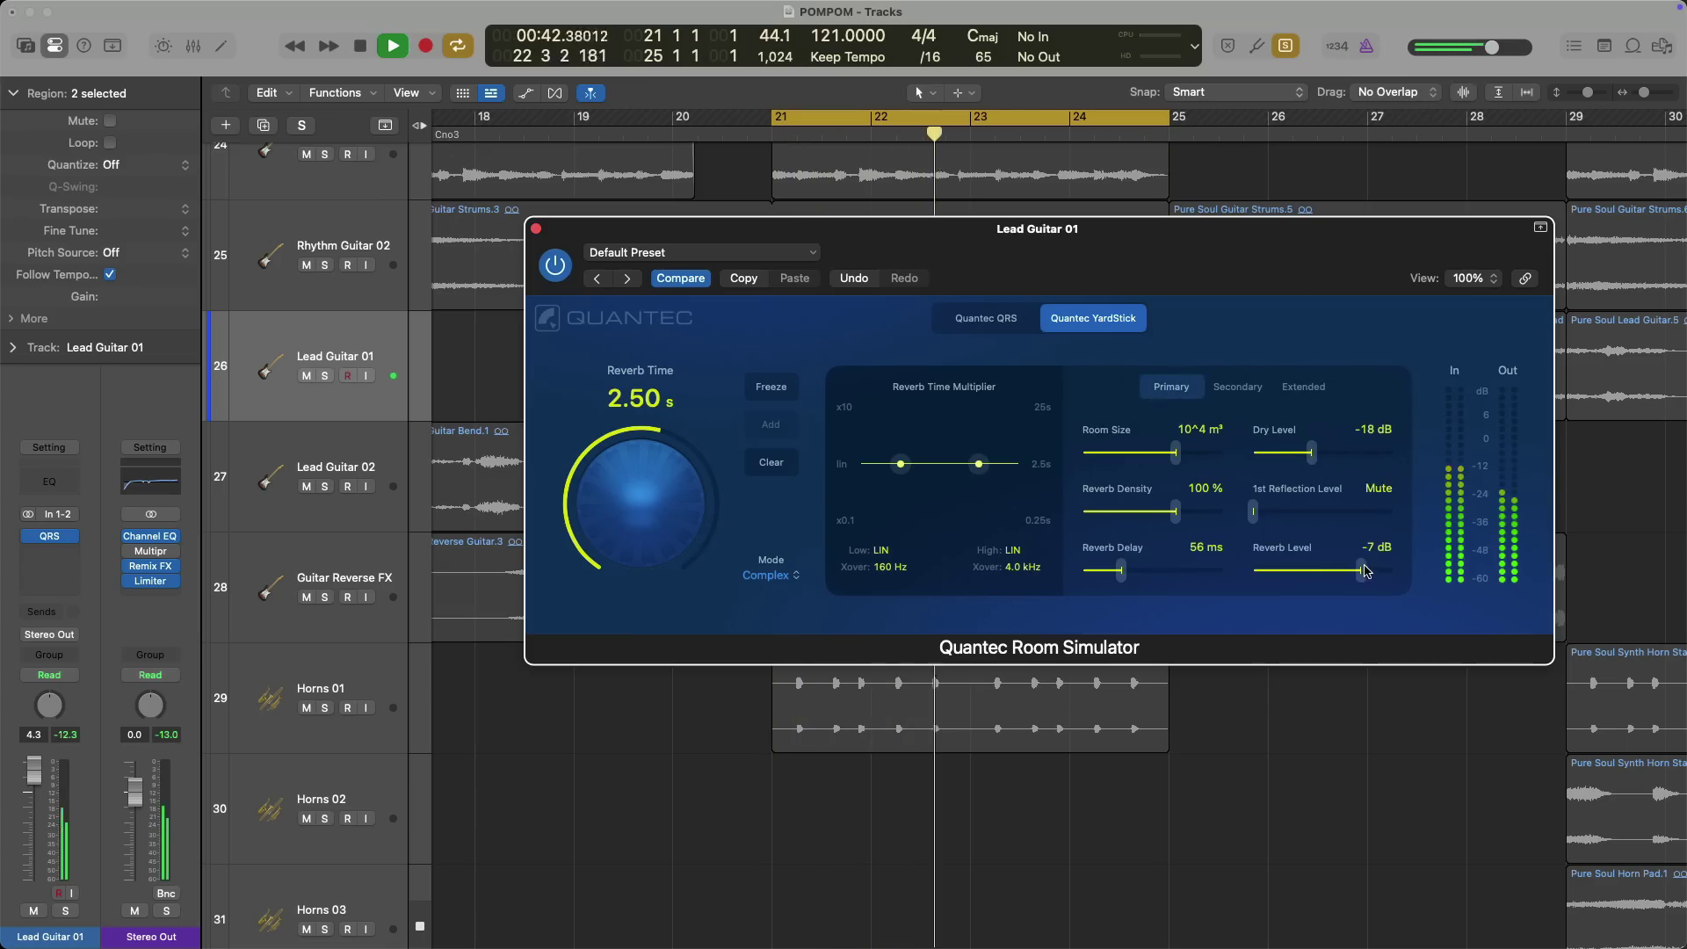
drag(1324, 571, 1368, 569)
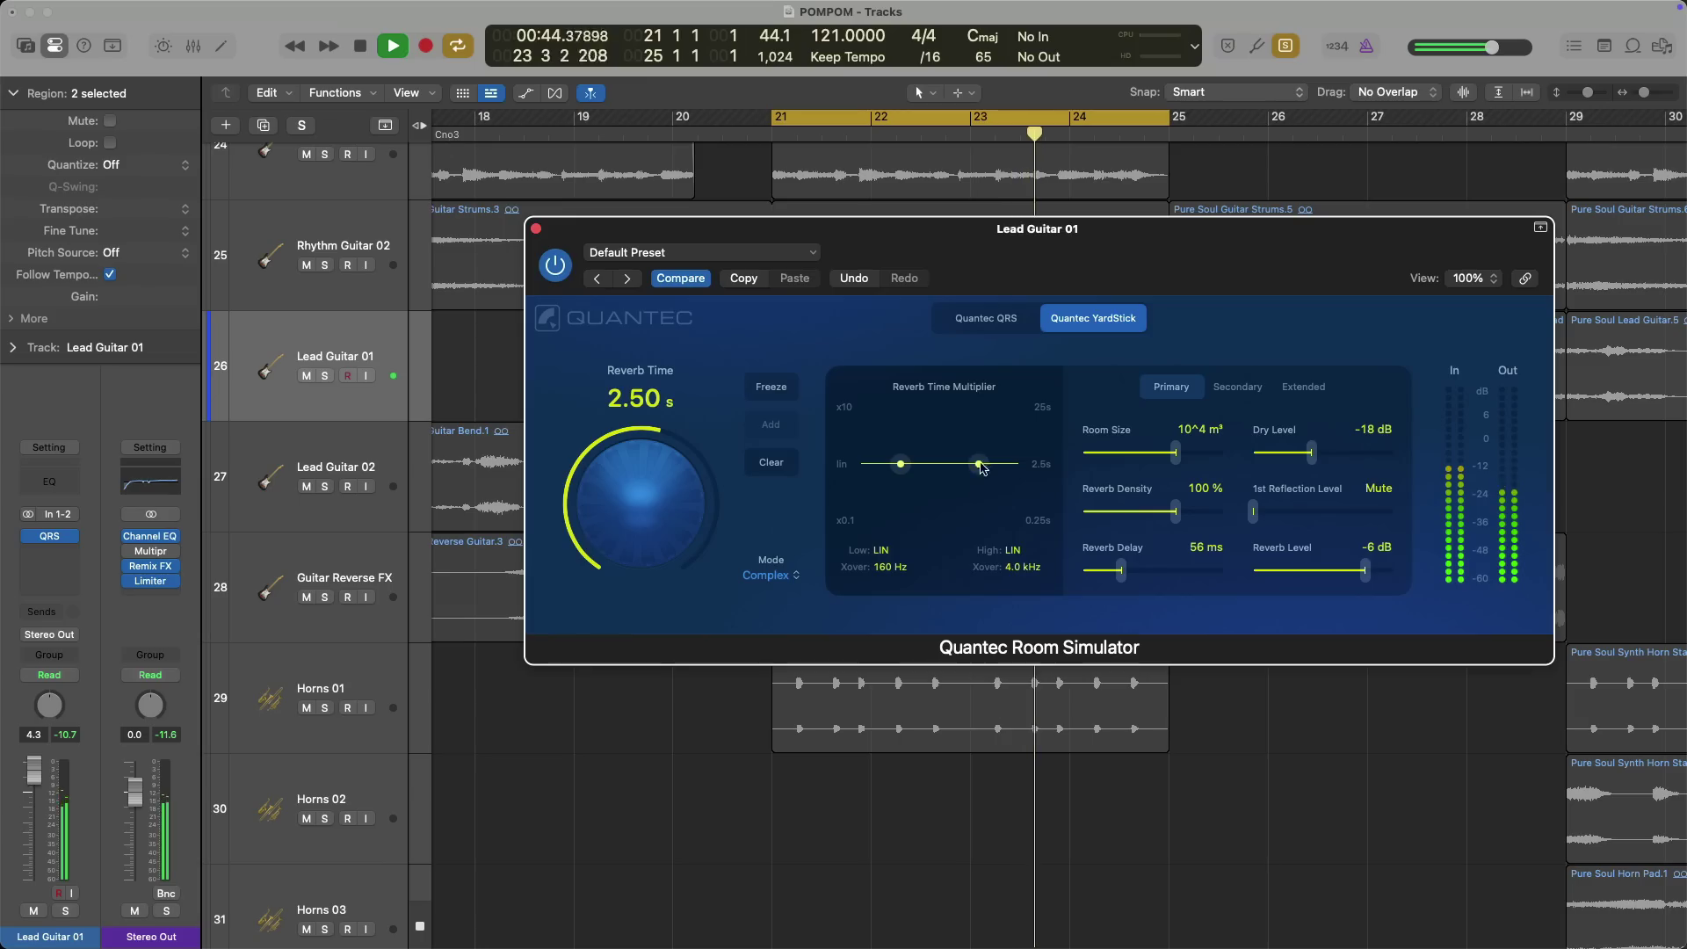
mouse_move(979, 464)
mouse_down()
mouse_move(964, 489)
mouse_move(903, 442)
mouse_move(893, 472)
mouse_move(978, 481)
mouse_up()
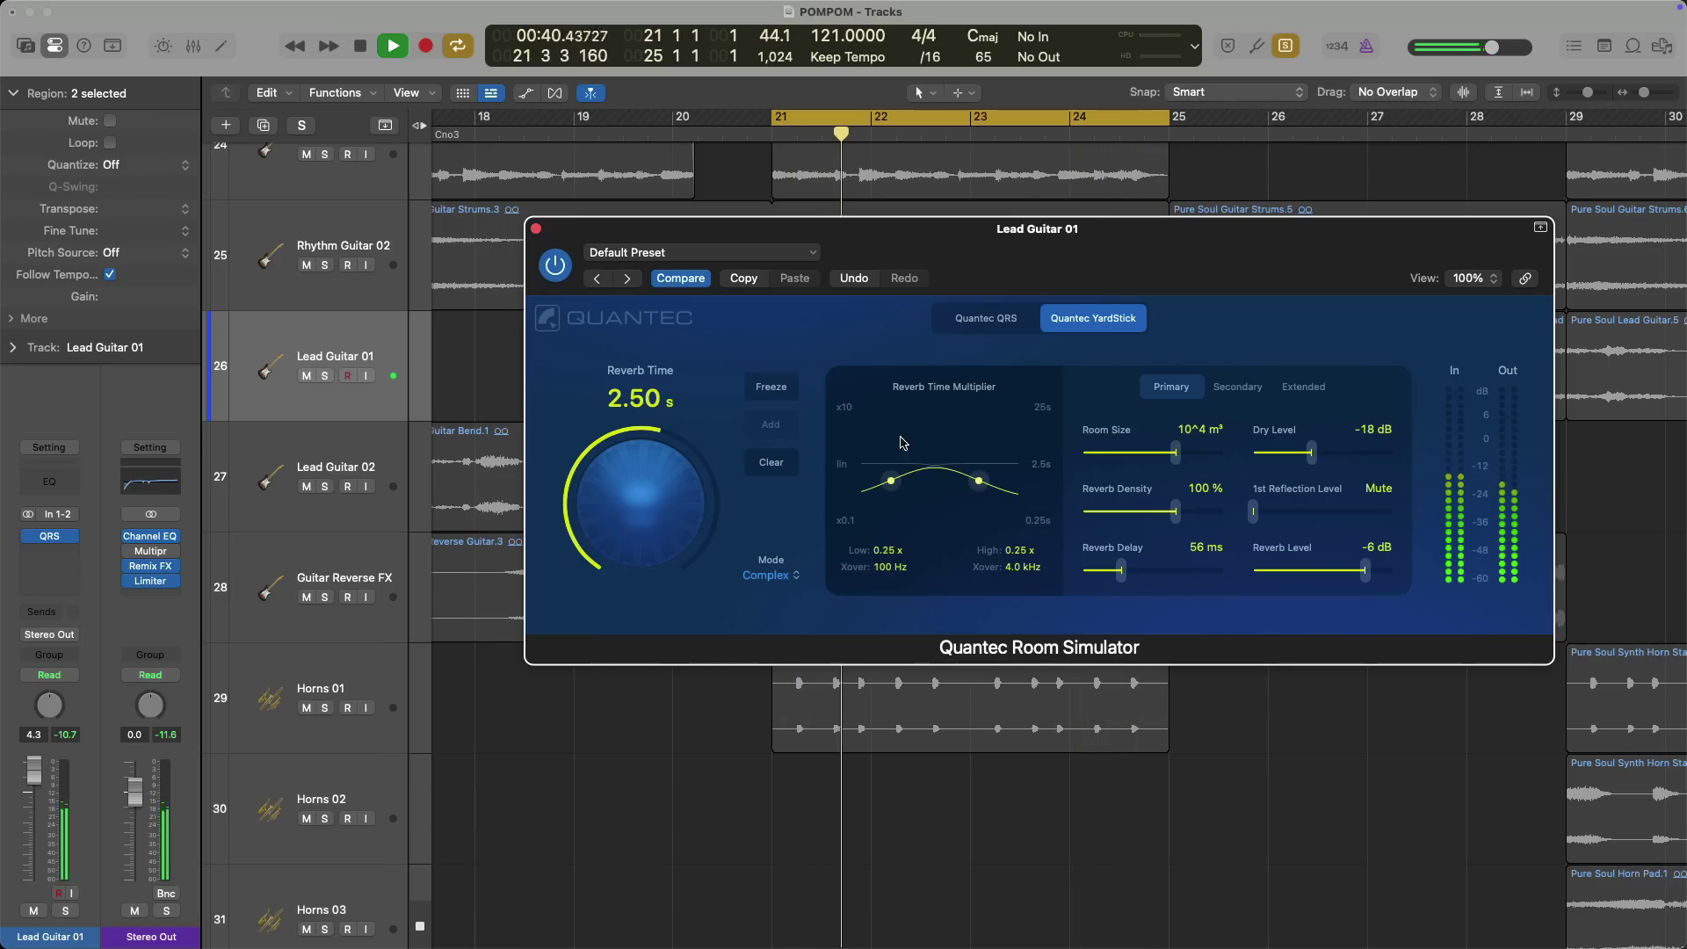
key(space)
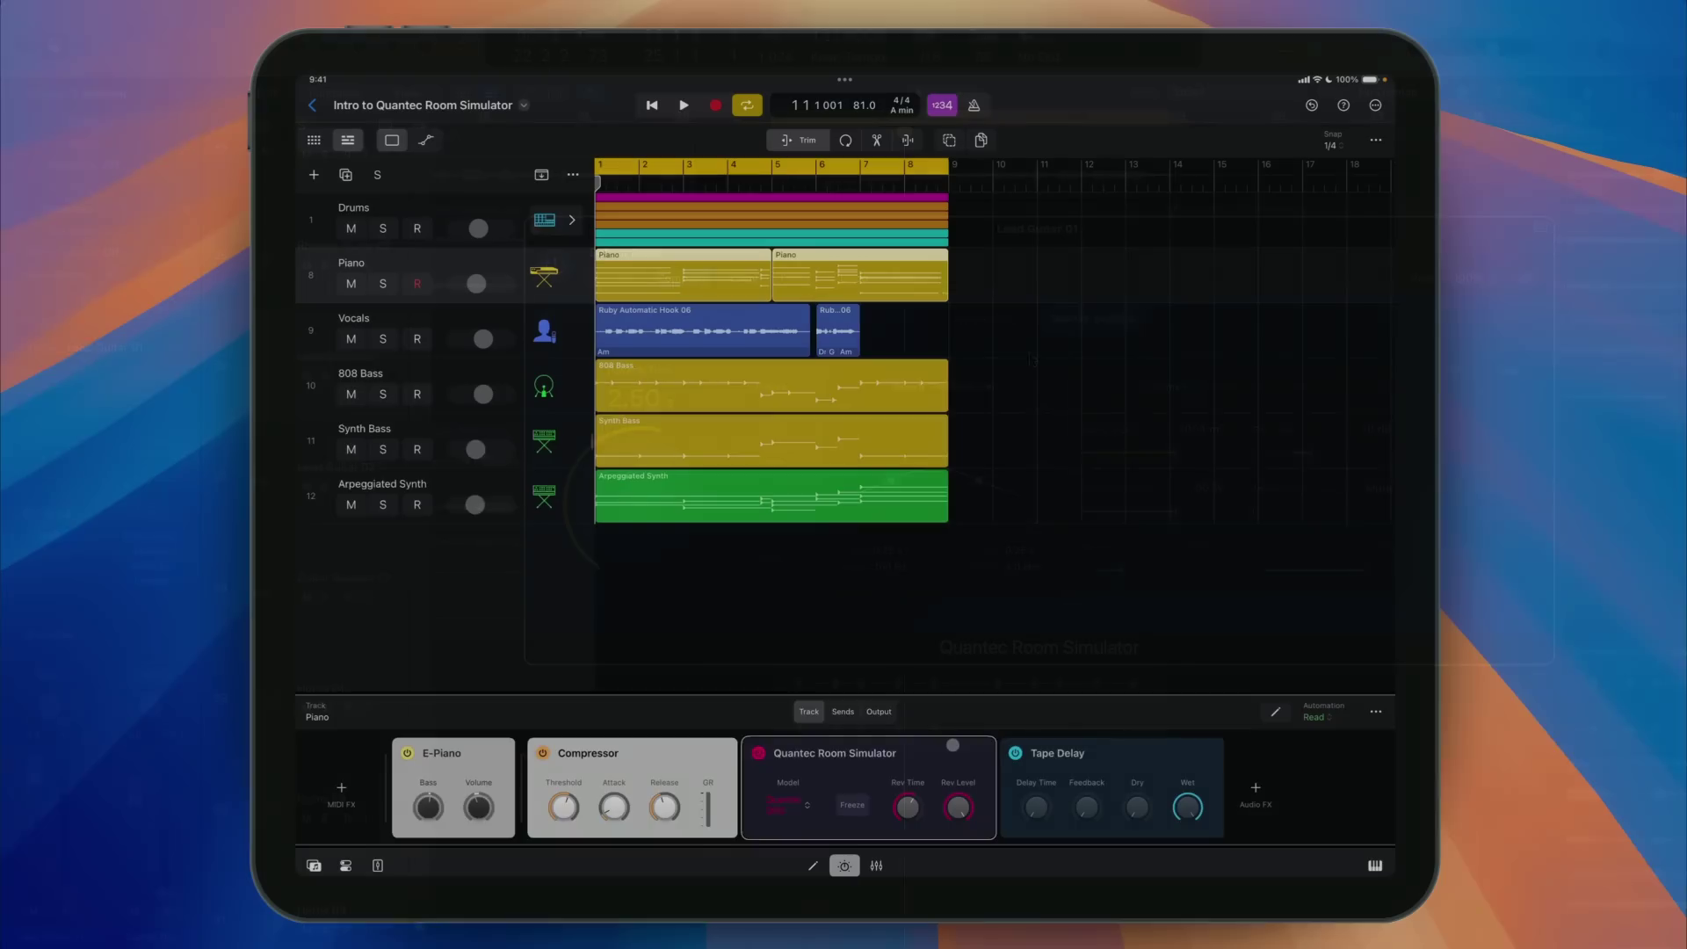
Switch to Logic Pro on iPad, open the Piano track's Quantec Room Simulator, compare its YardStick and QRS models, and close the plug-in view
click(952, 743)
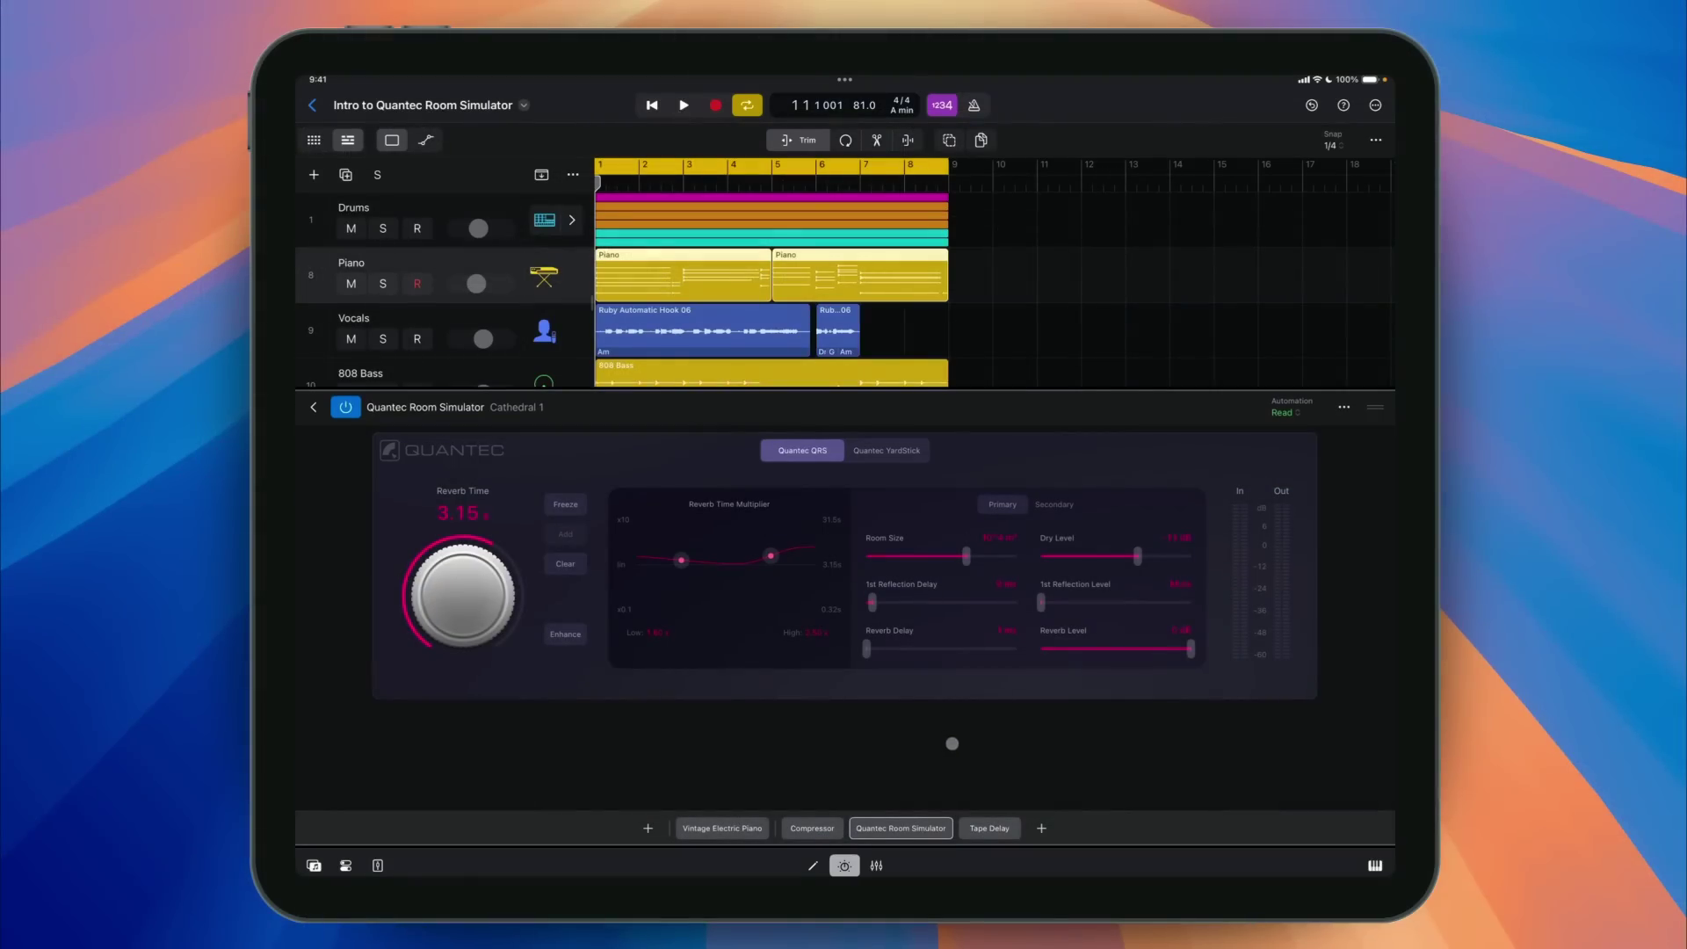
click(878, 451)
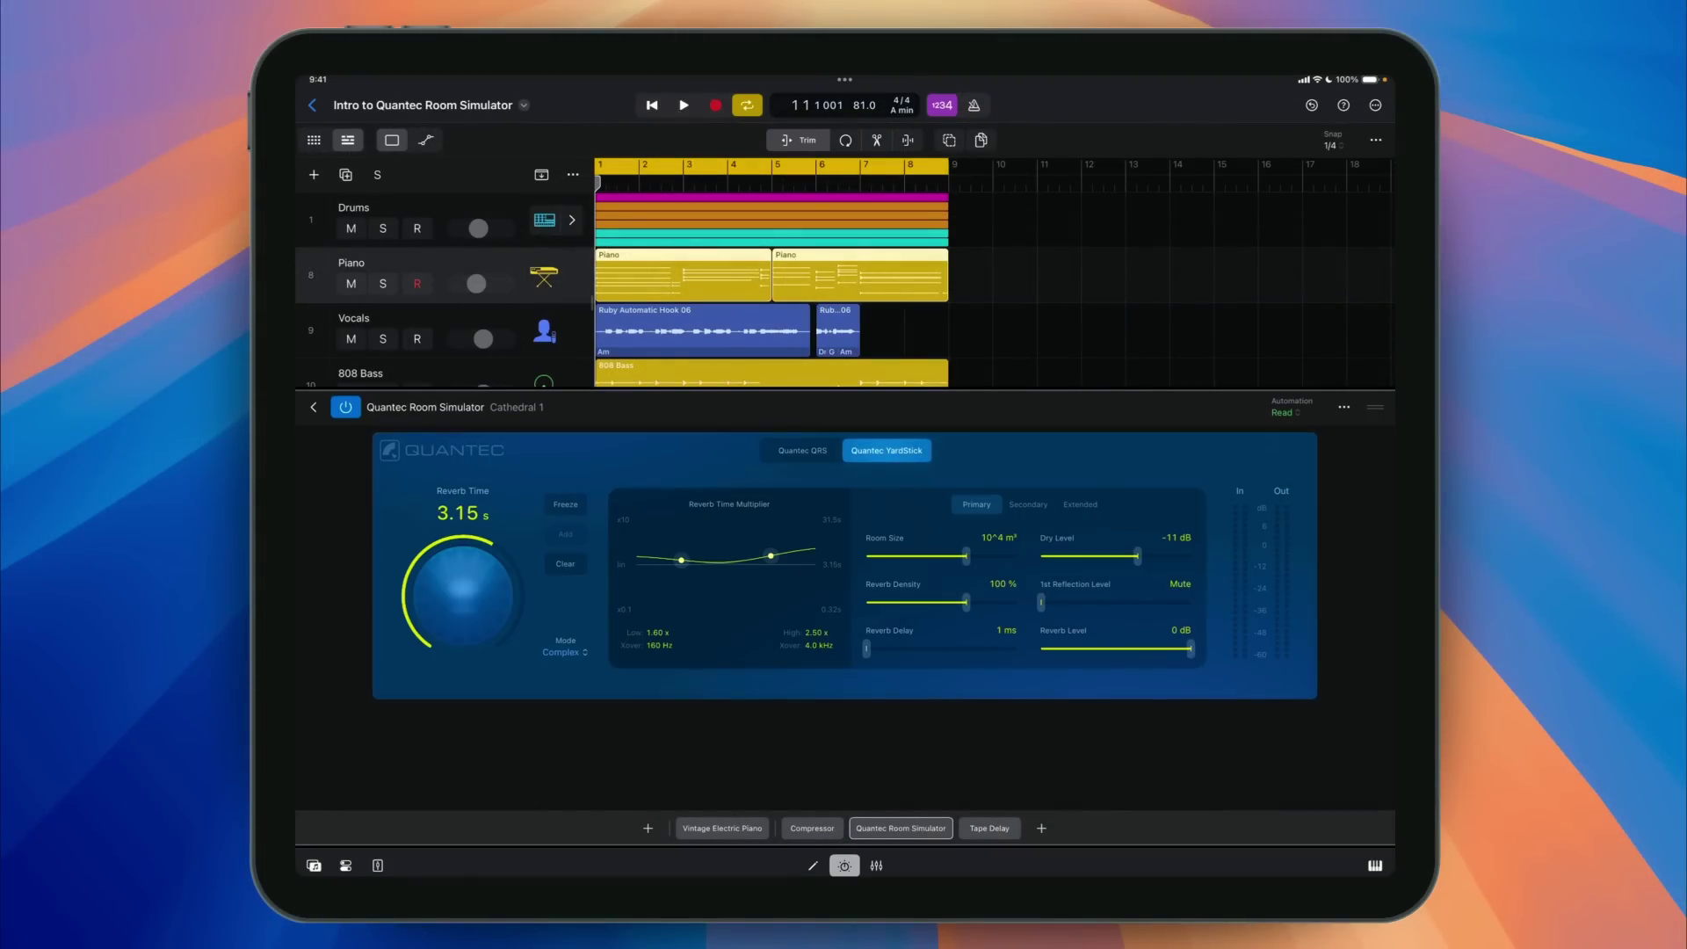
click(802, 451)
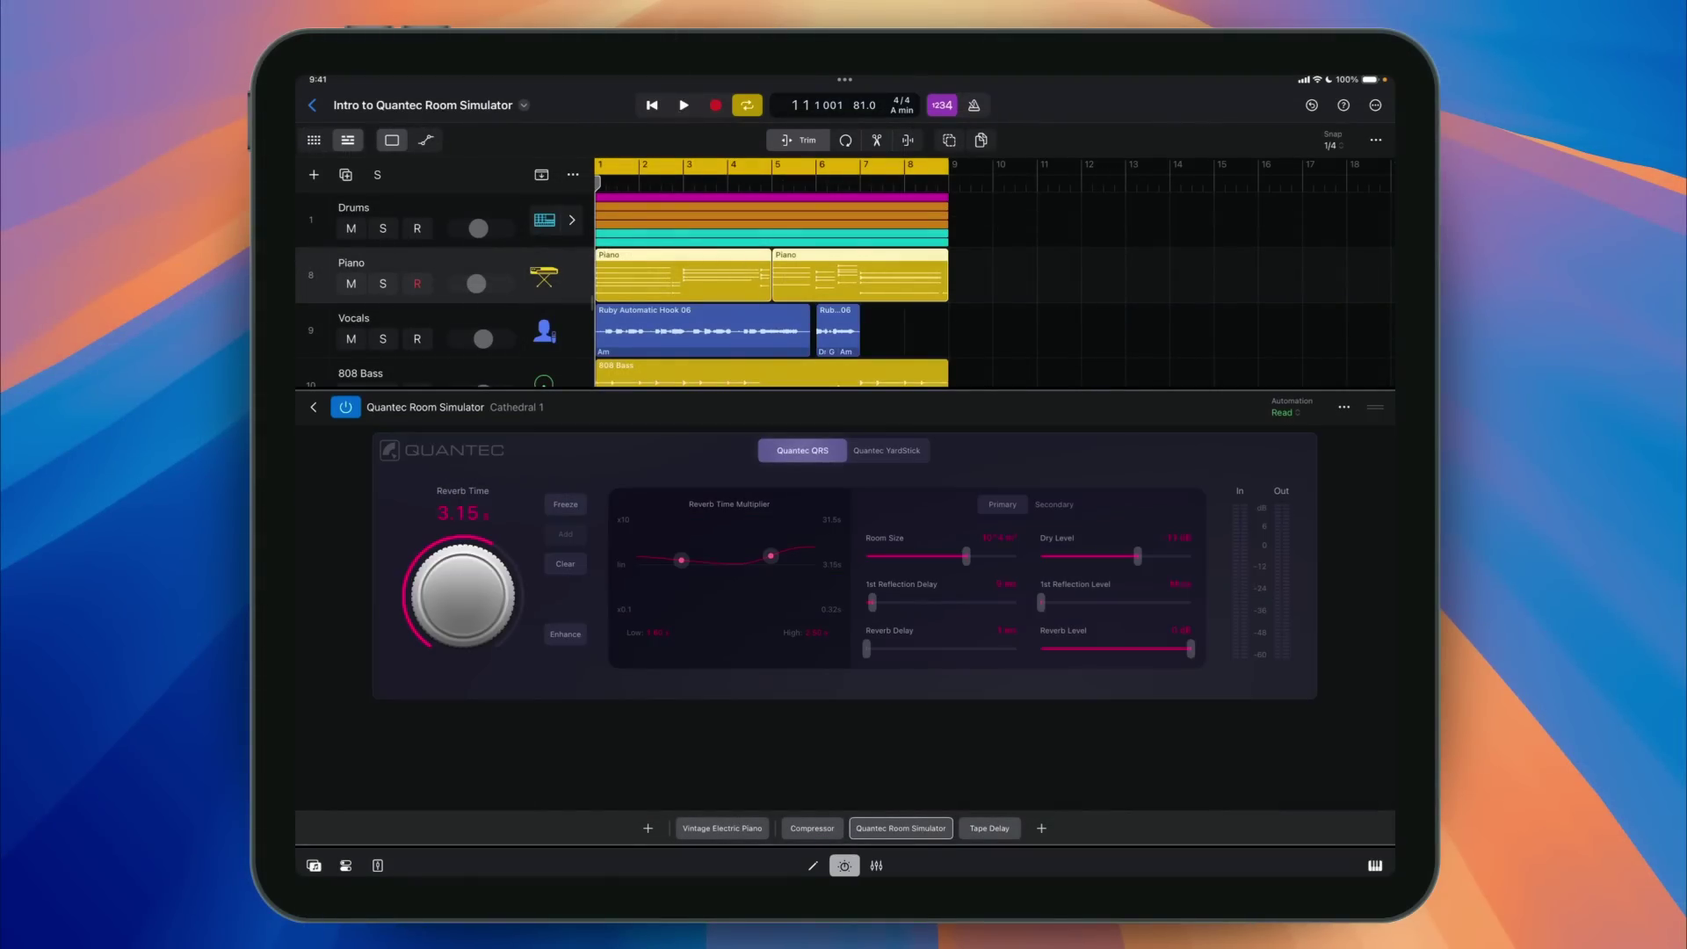
click(845, 865)
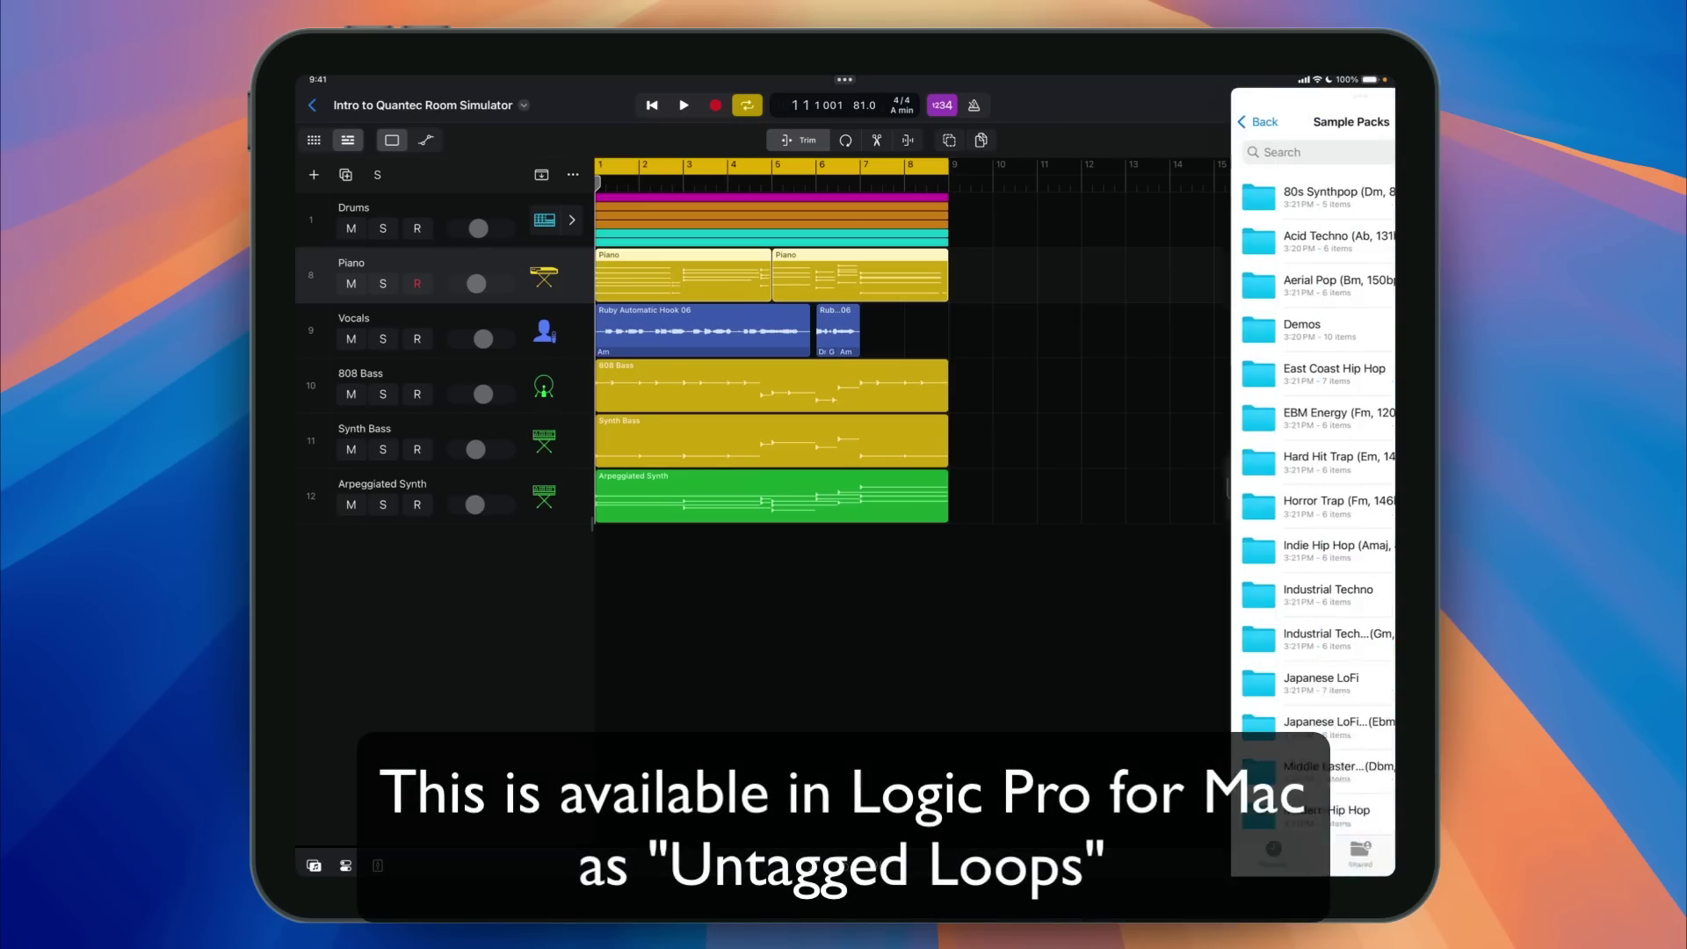
Look inside the Acid Techno (Ab, 131bpm) folder in Files, and add the Sample Packs folder to the browser's sample folders
click(1248, 236)
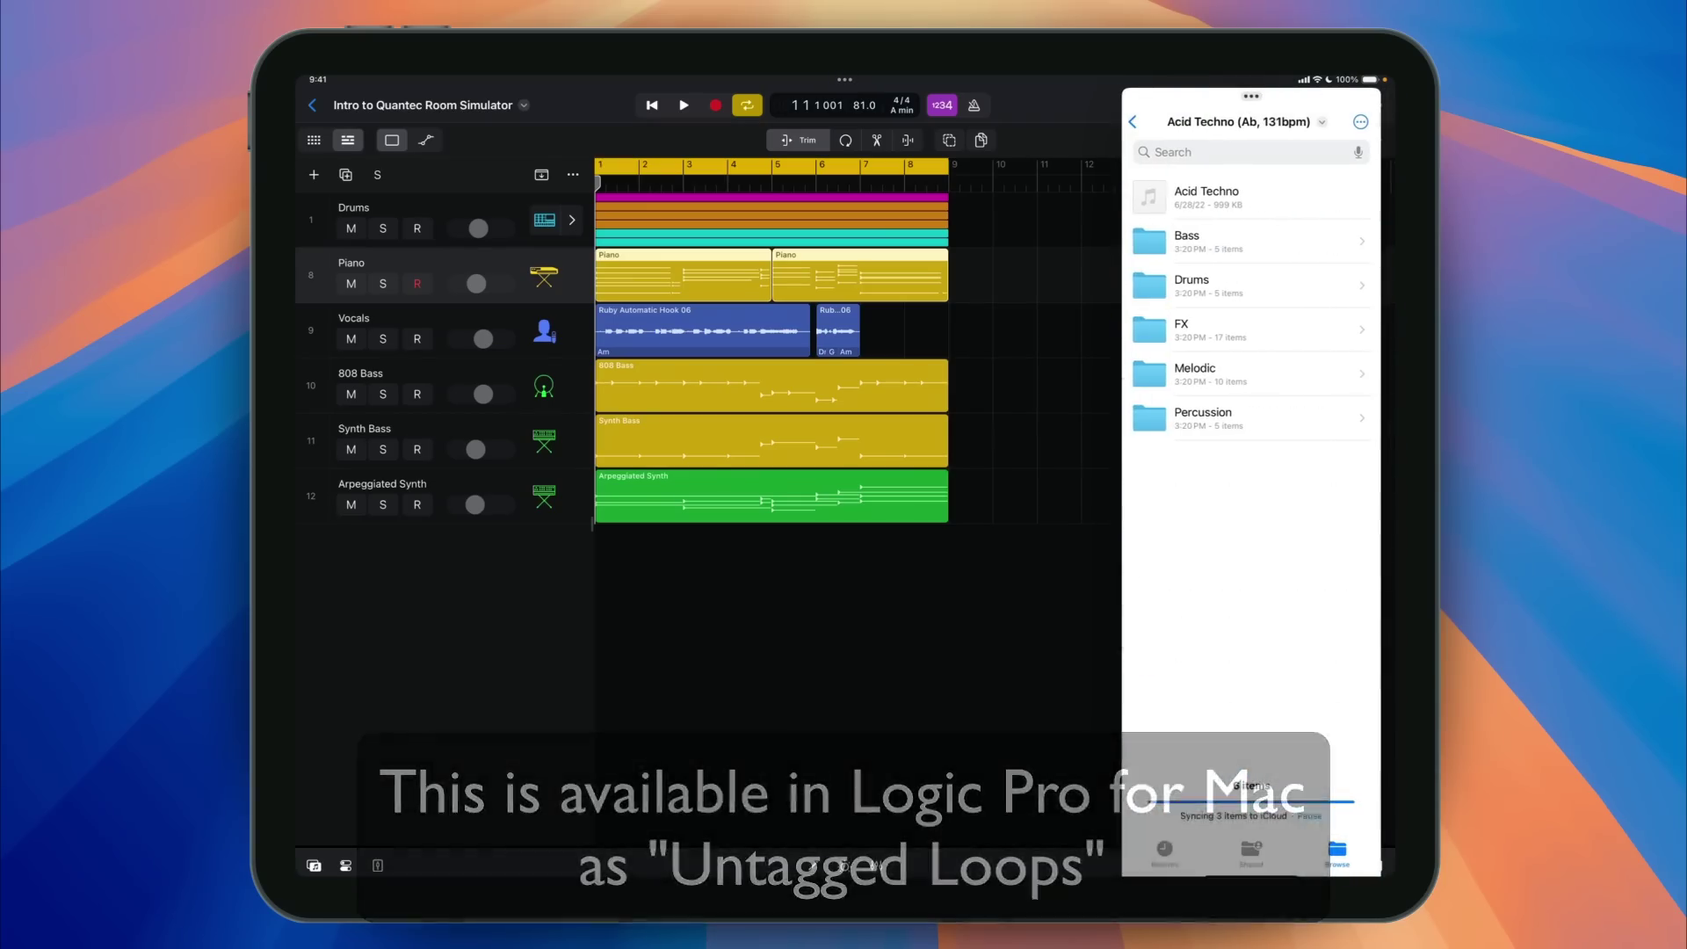
click(1212, 238)
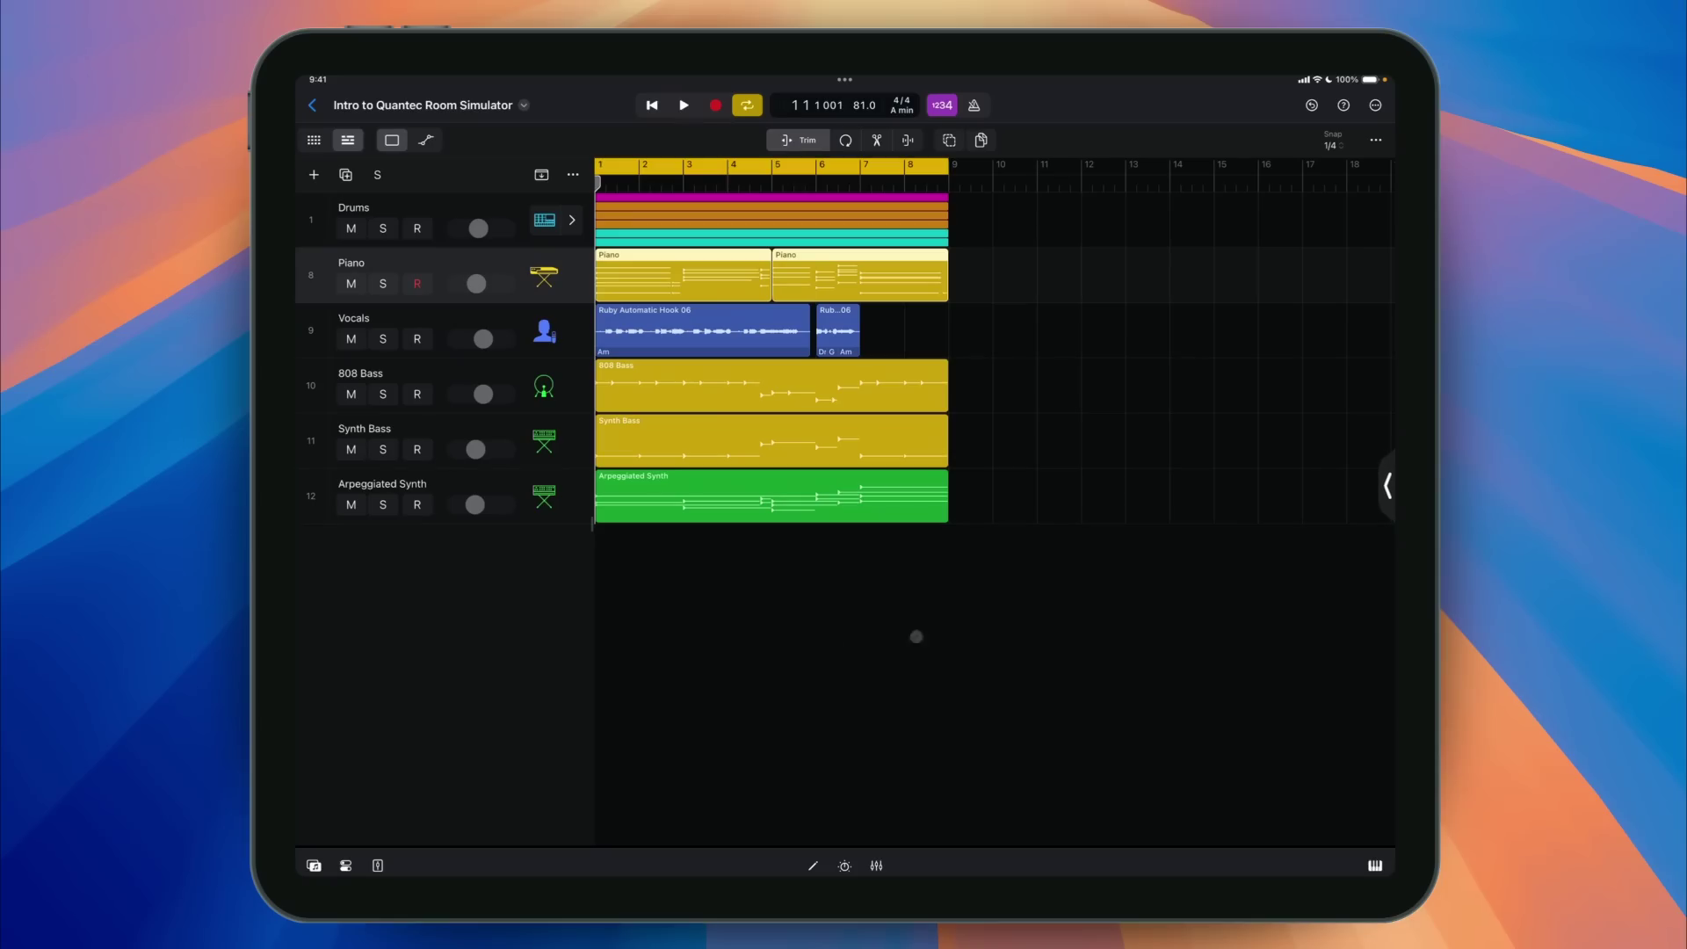
click(313, 865)
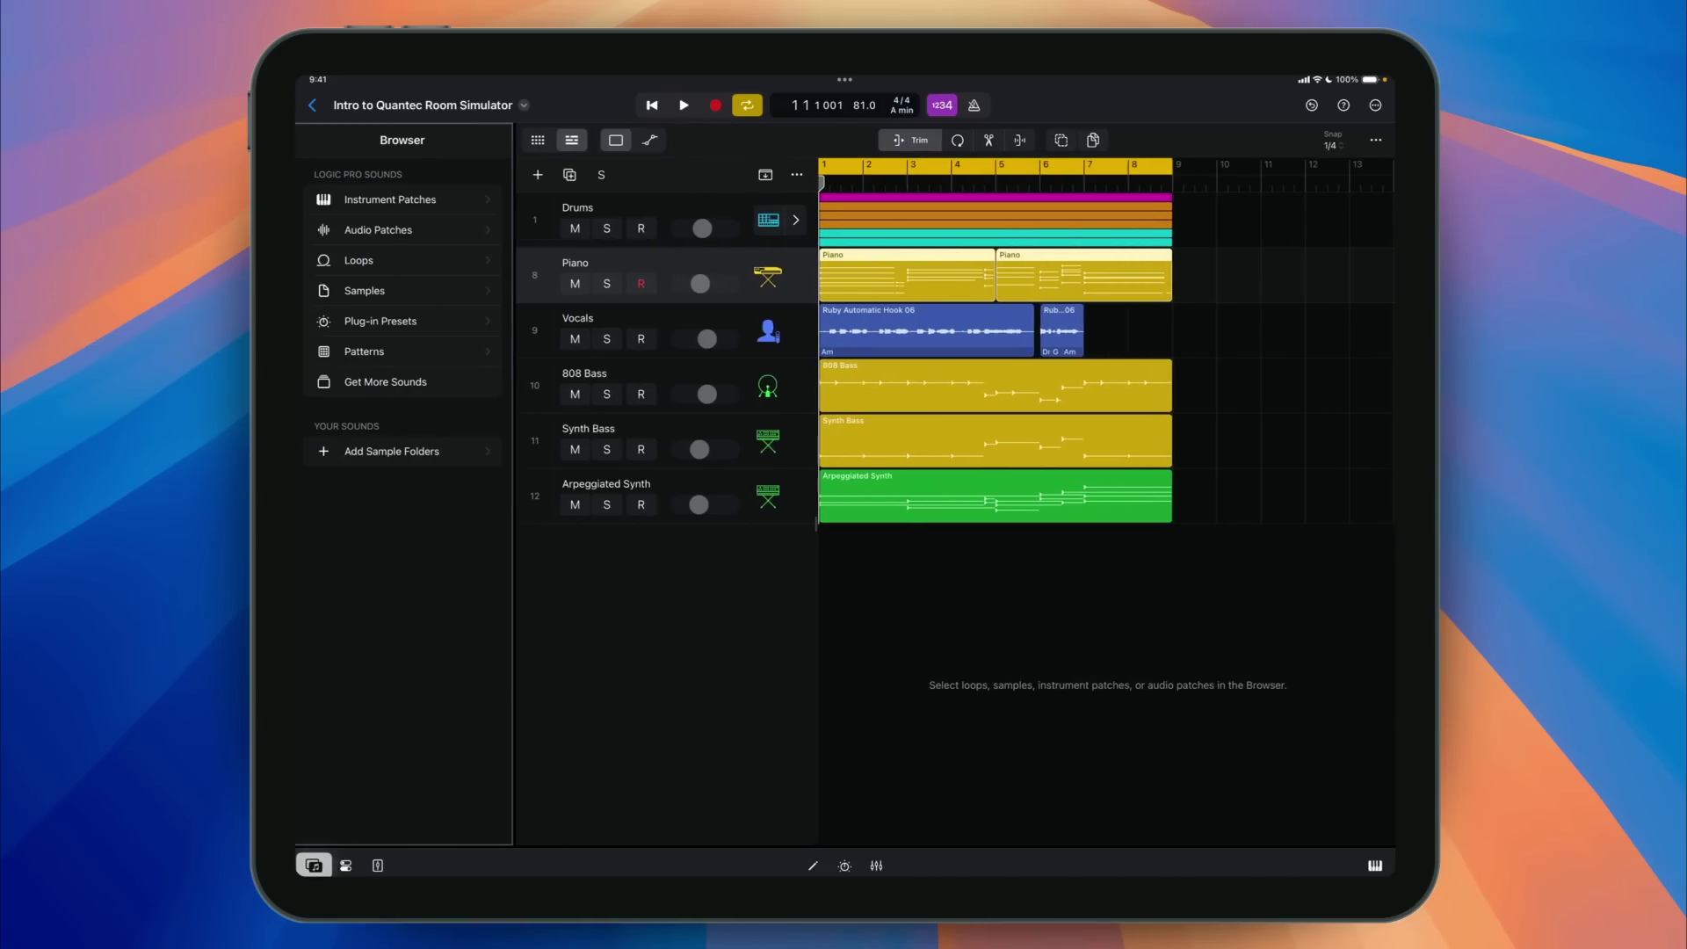
click(406, 453)
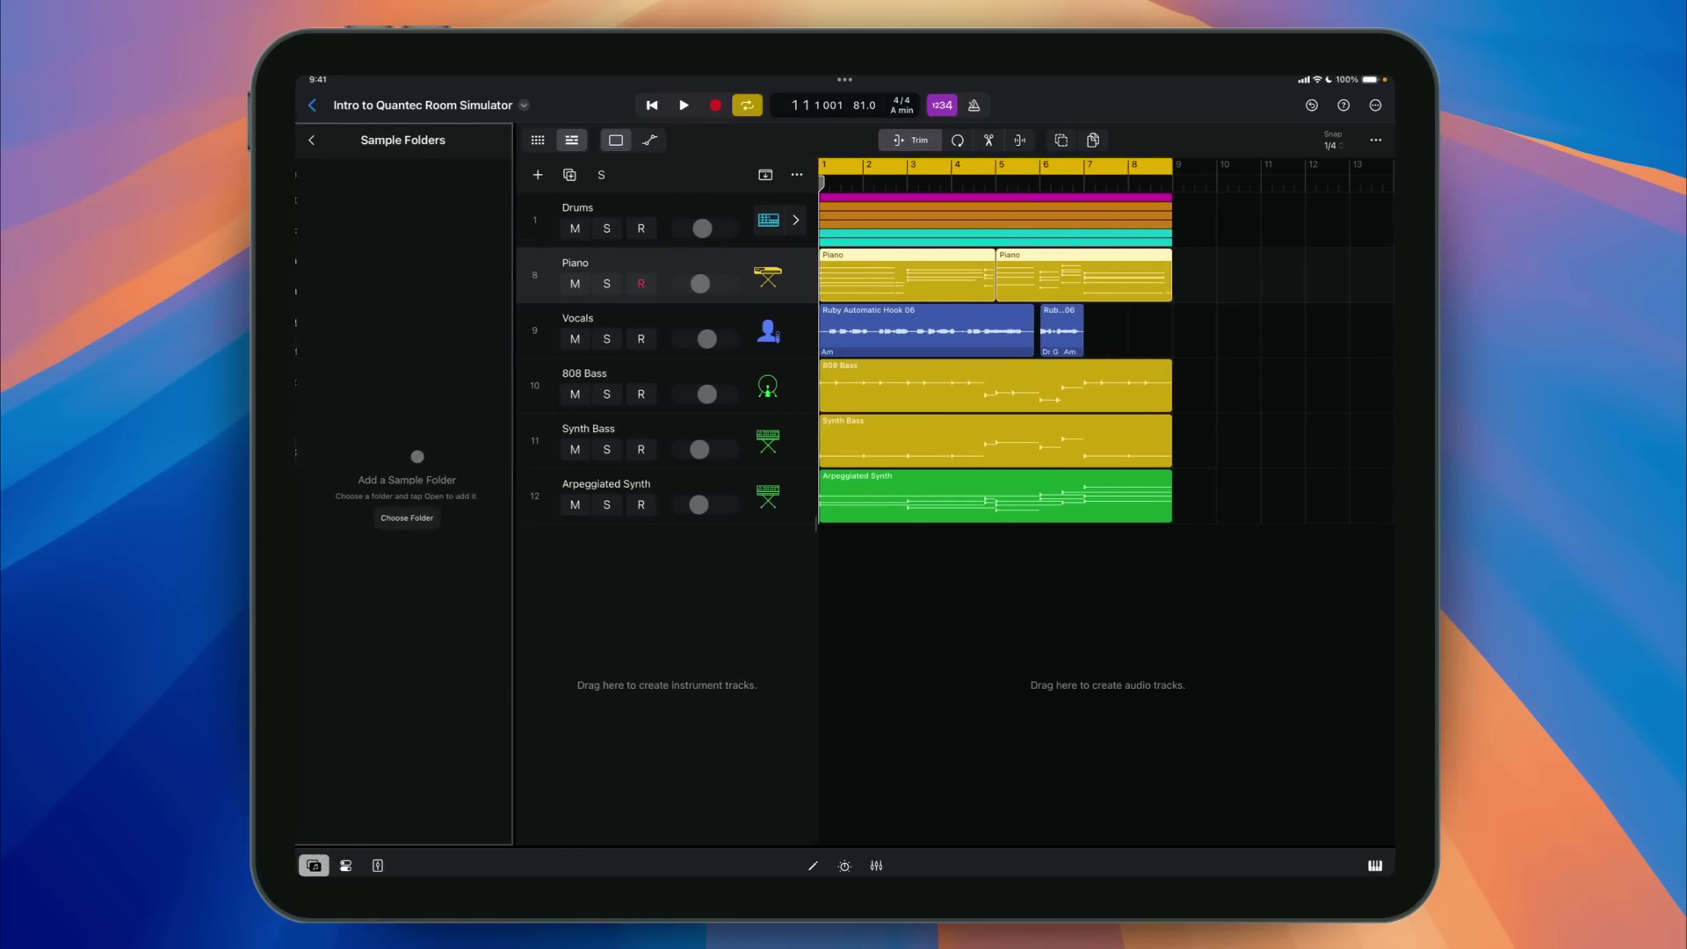
click(418, 518)
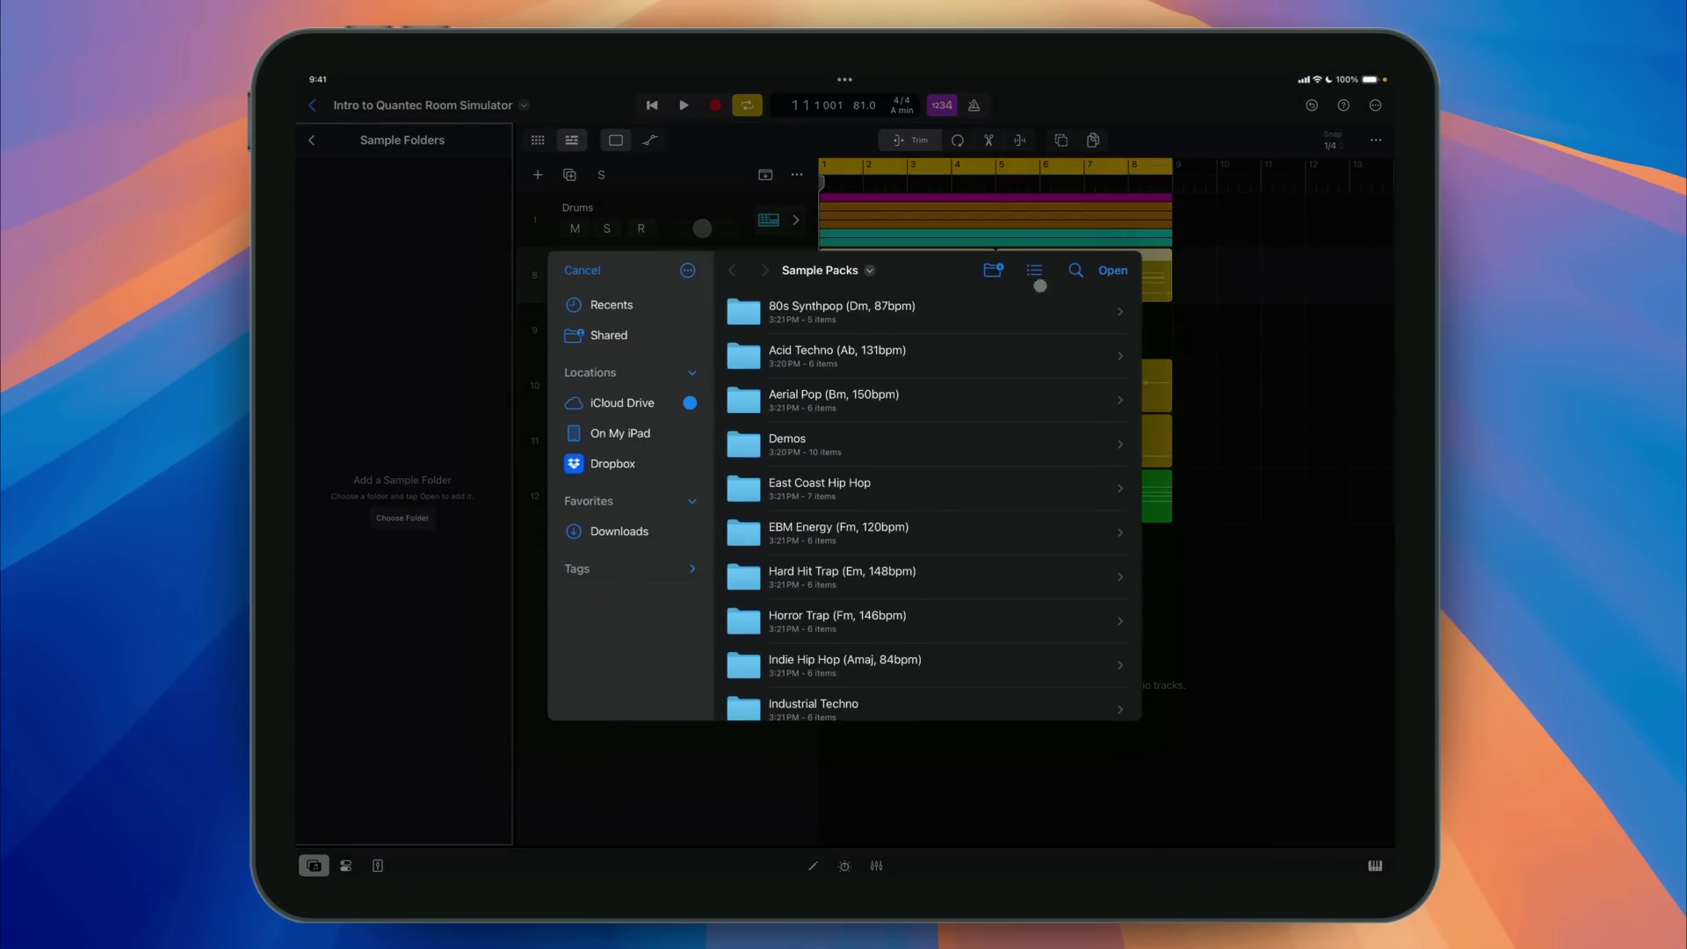
click(1112, 270)
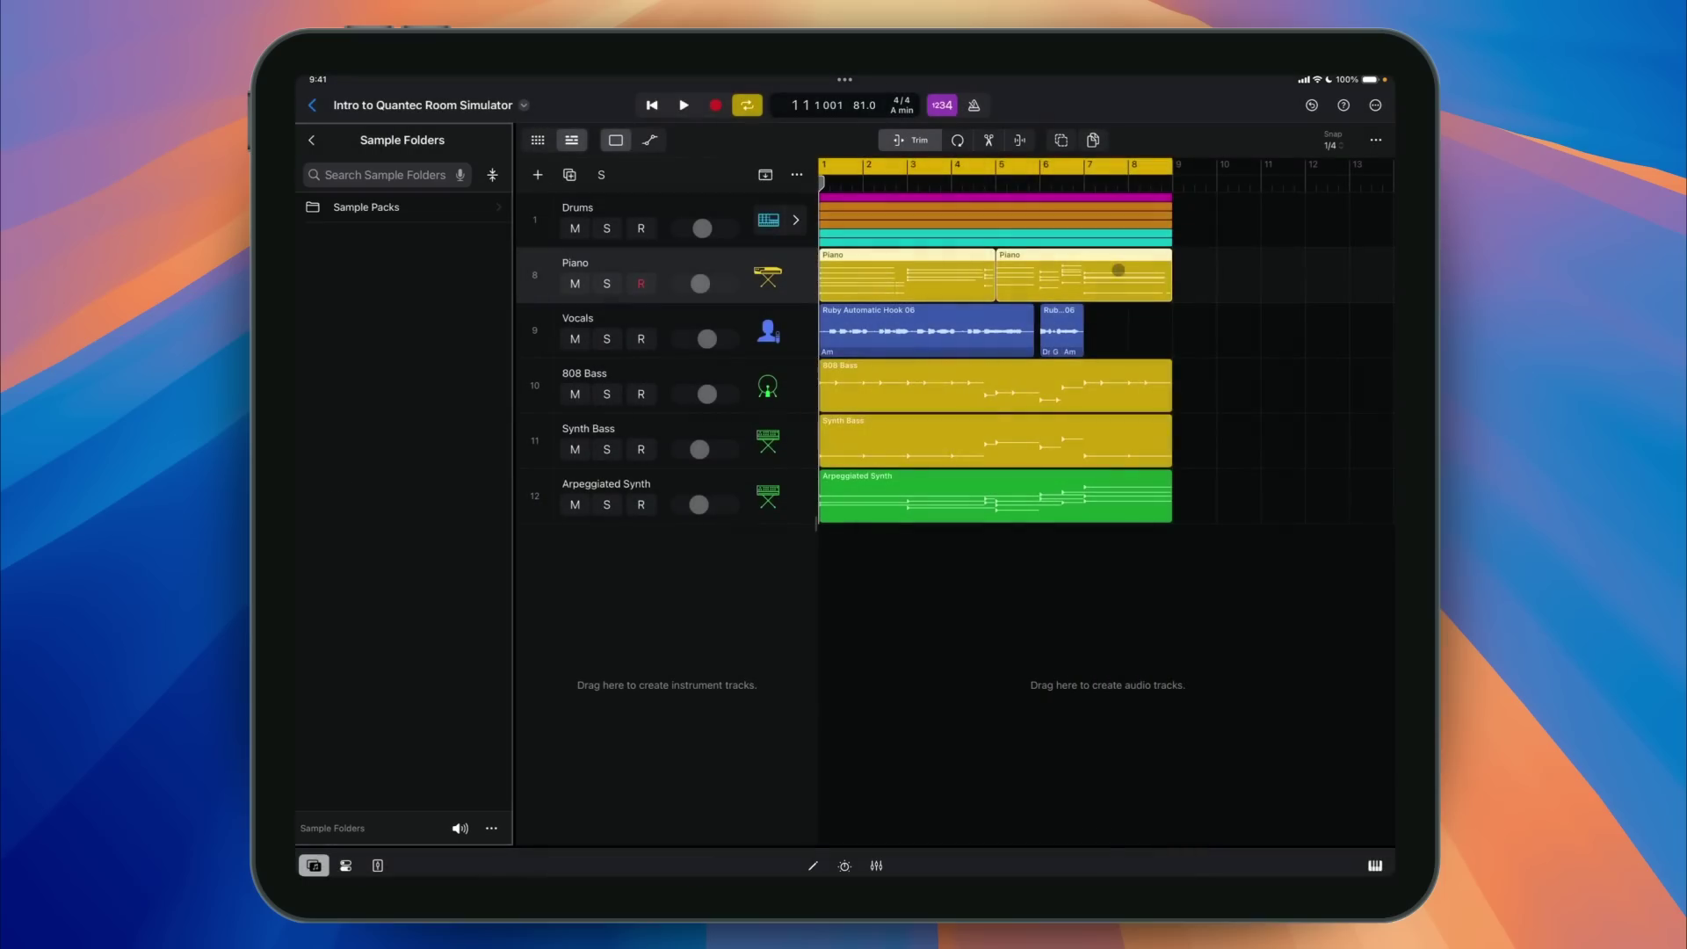
Audition bass samples in the 80s Synthpop (Dm, 87bpm) pack and place 80s_Synthpop_Bass2.wav on a new audio track at bar 1
click(374, 218)
click(371, 211)
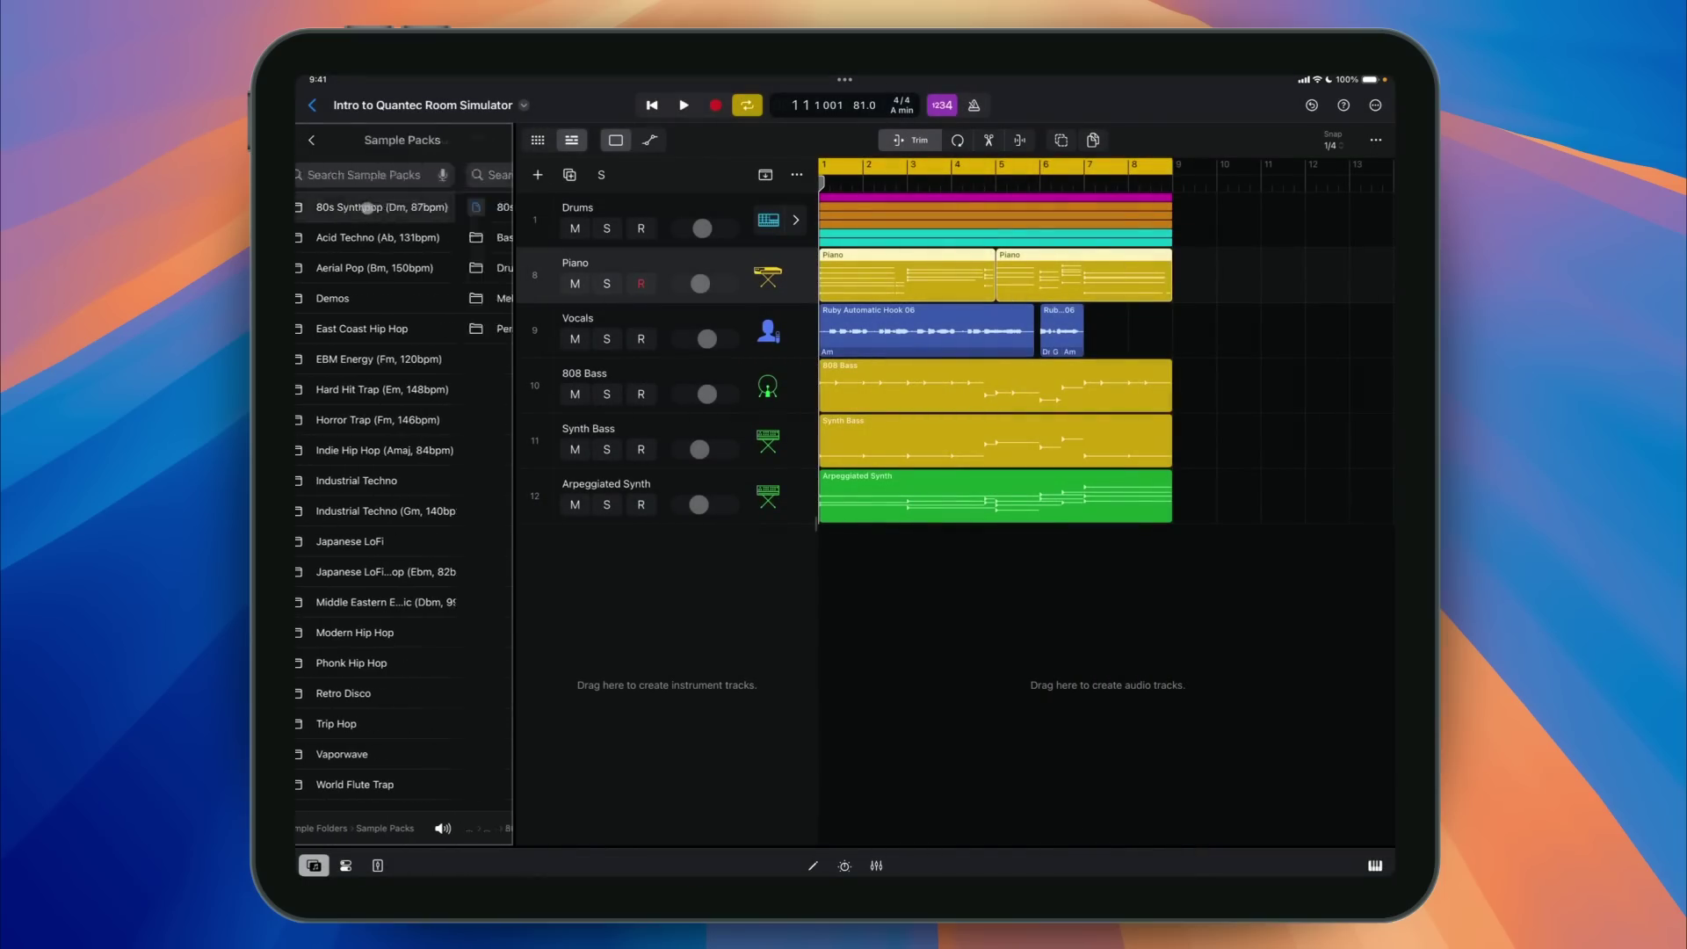
click(337, 233)
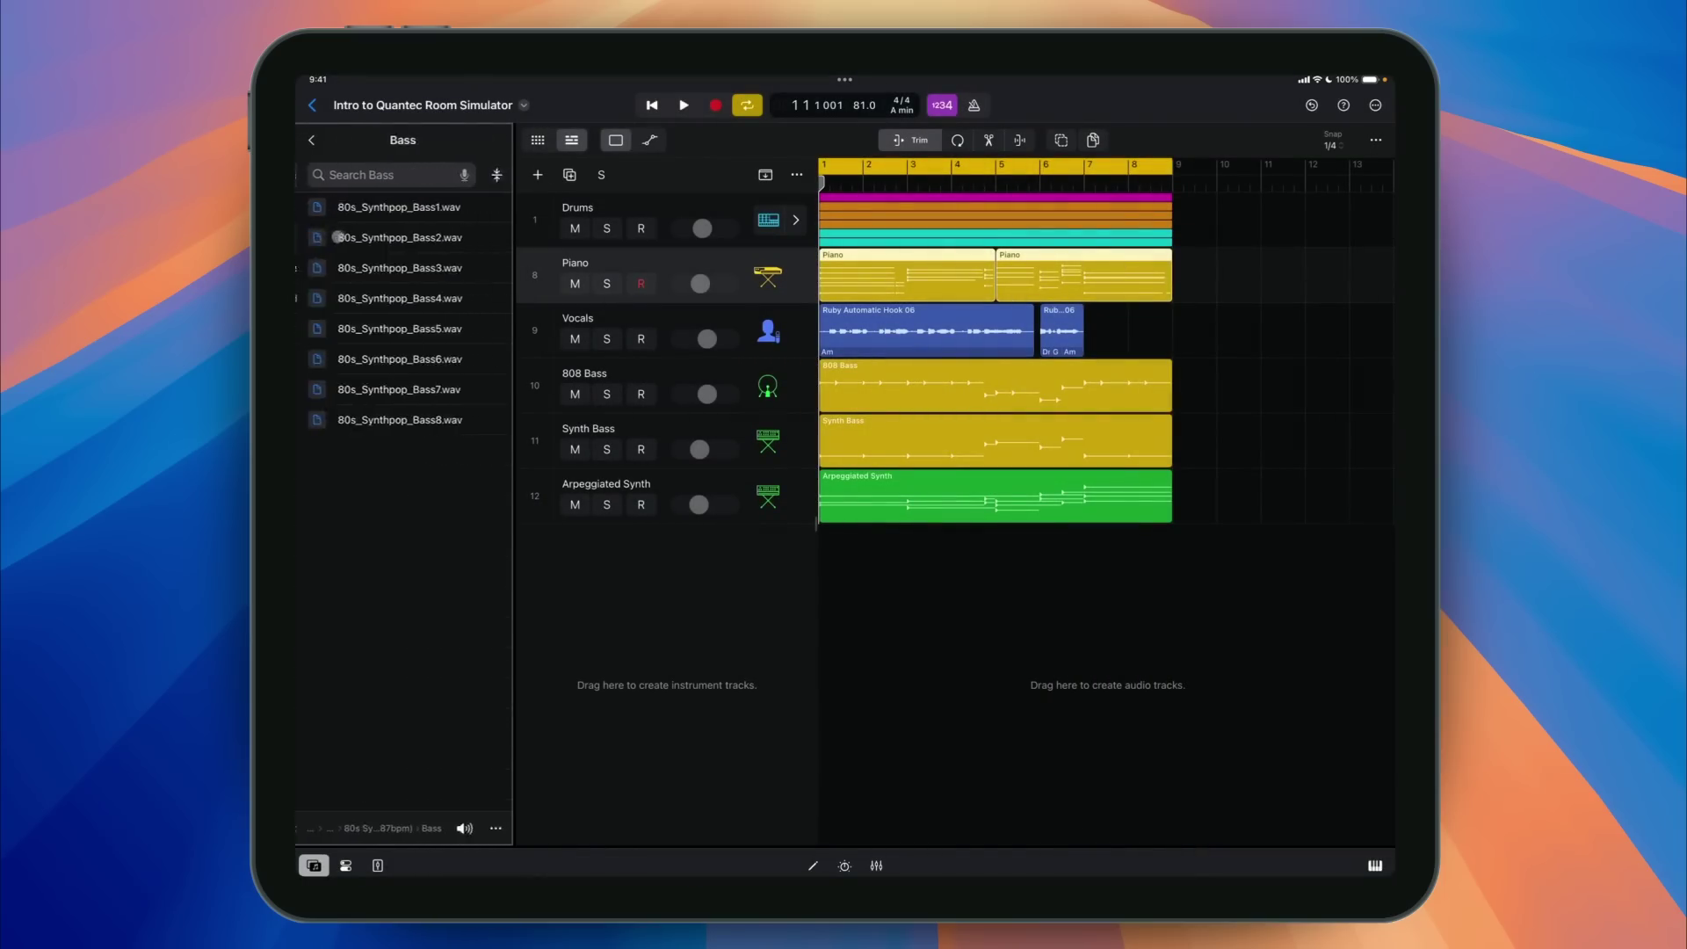
click(310, 243)
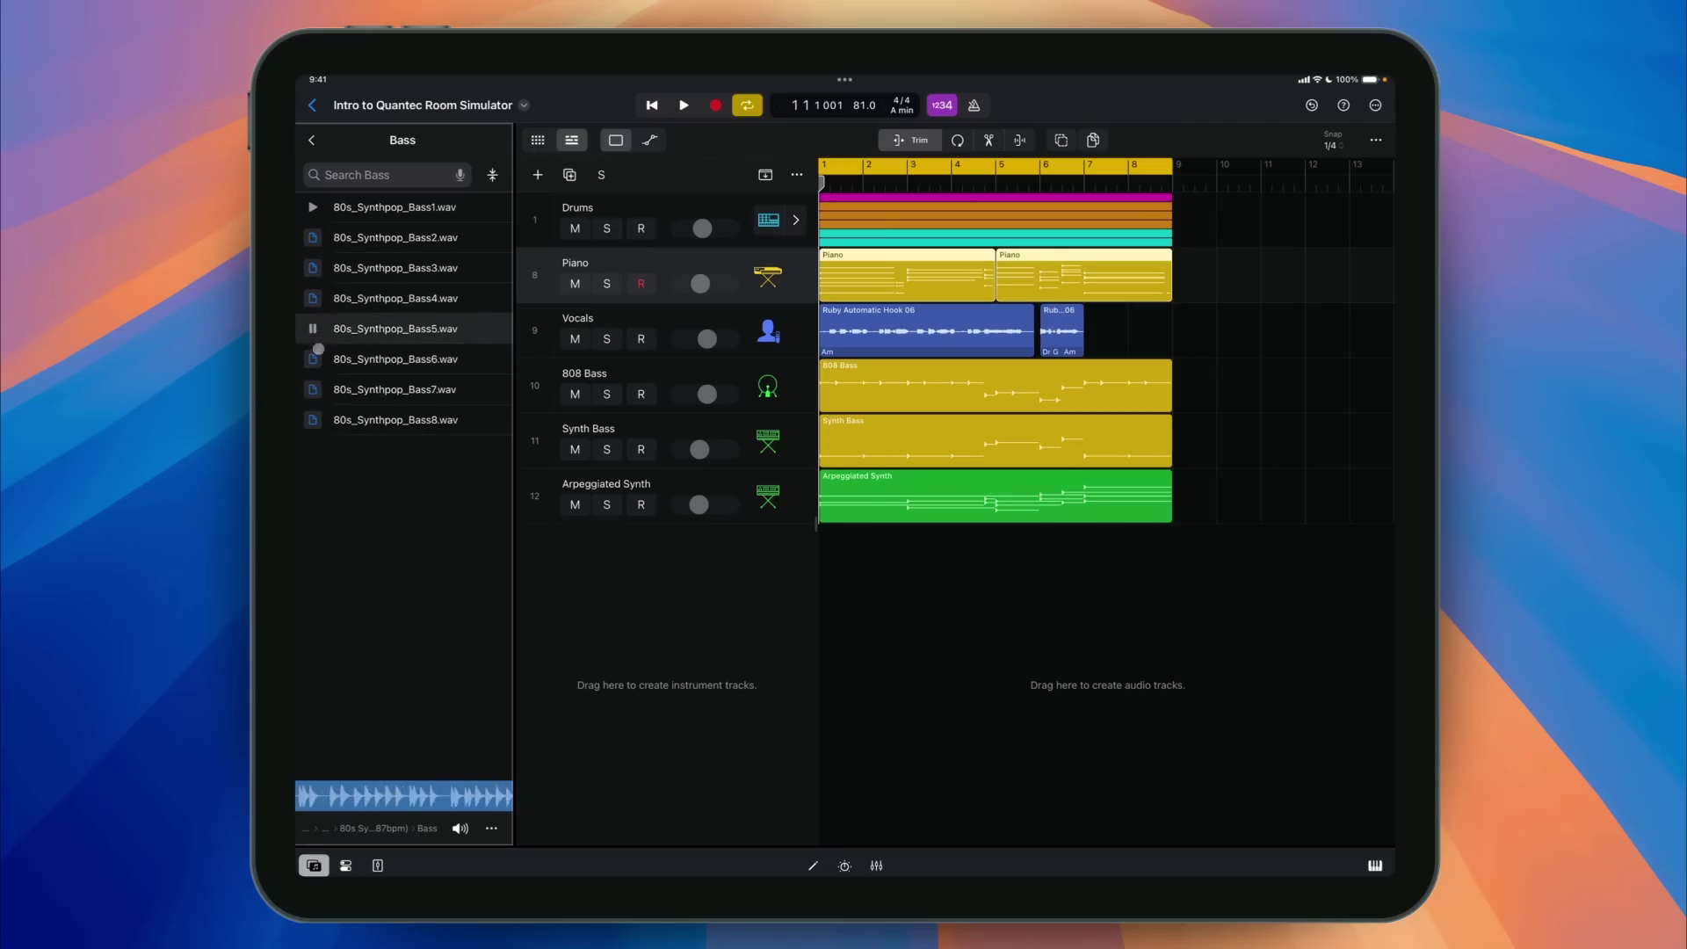
click(314, 298)
click(312, 207)
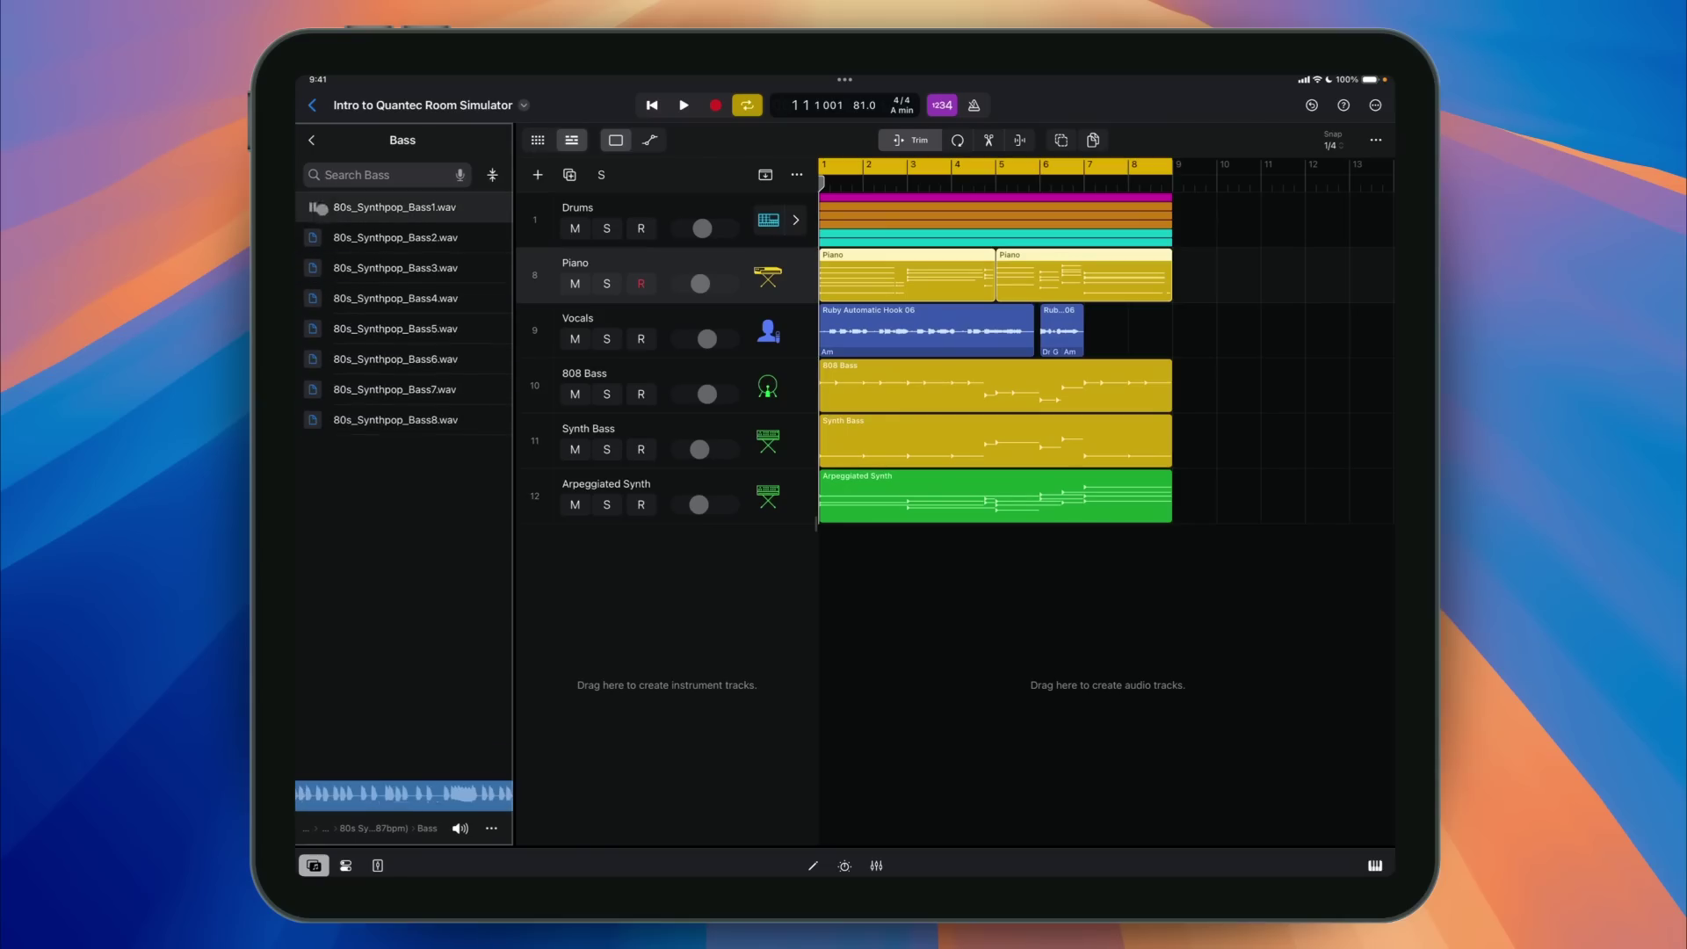
drag(396, 237, 836, 557)
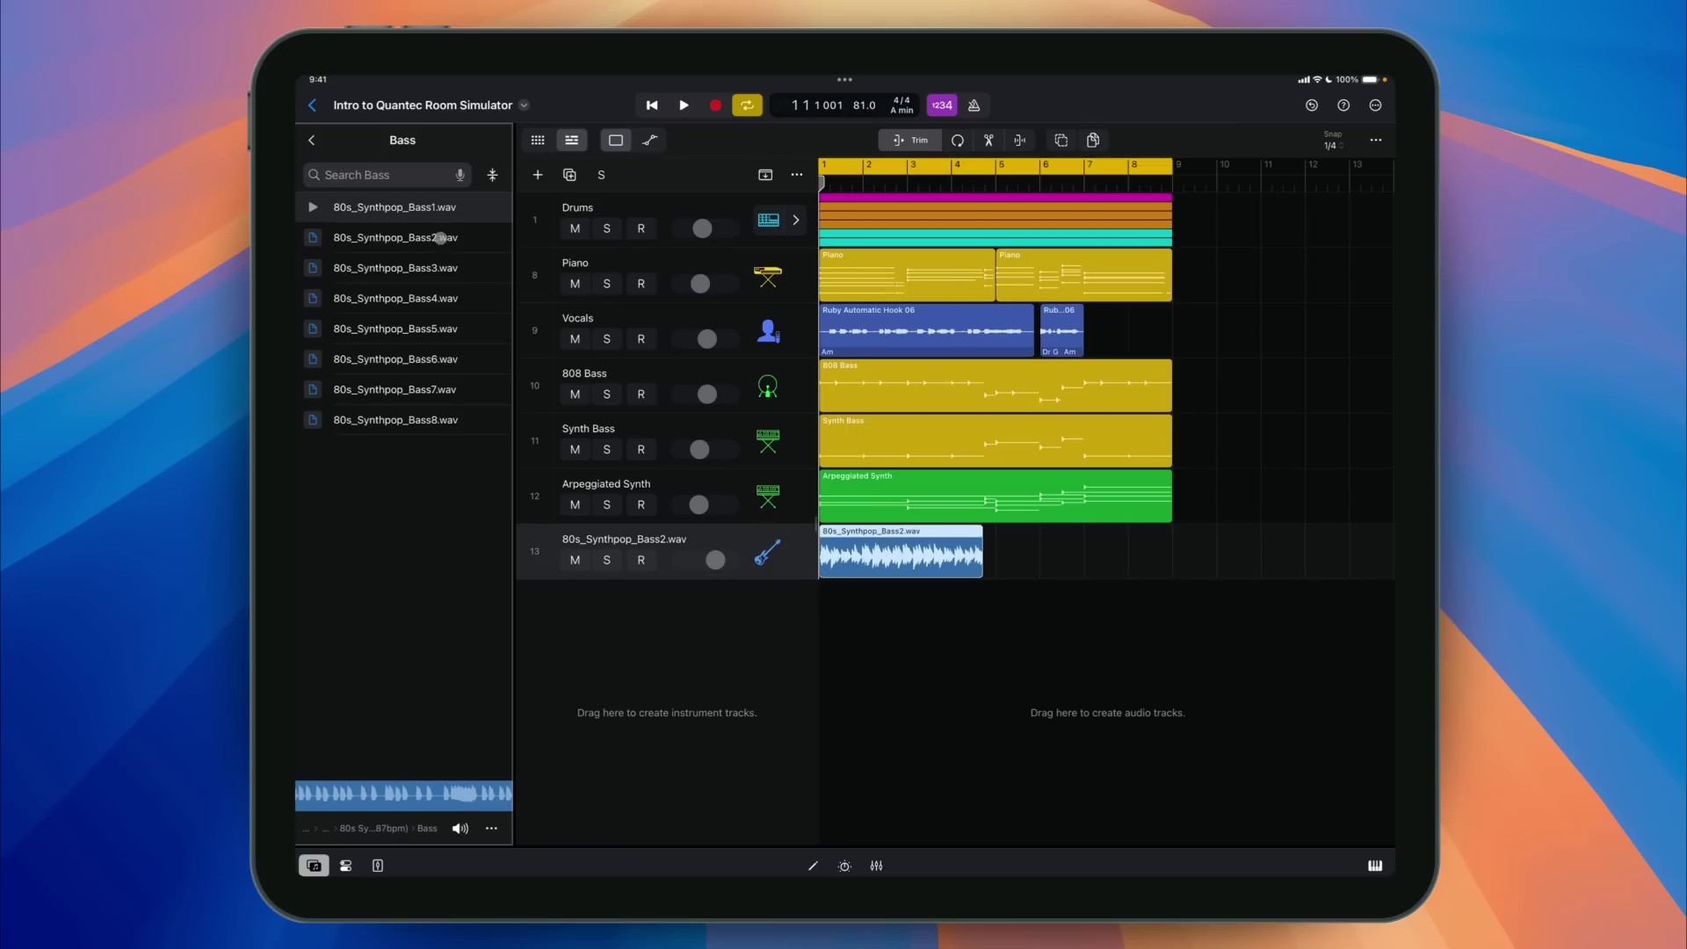
Show every file in Sample Packs as one list and audition several 80s Synthpop bass and drum samples
click(313, 140)
click(313, 139)
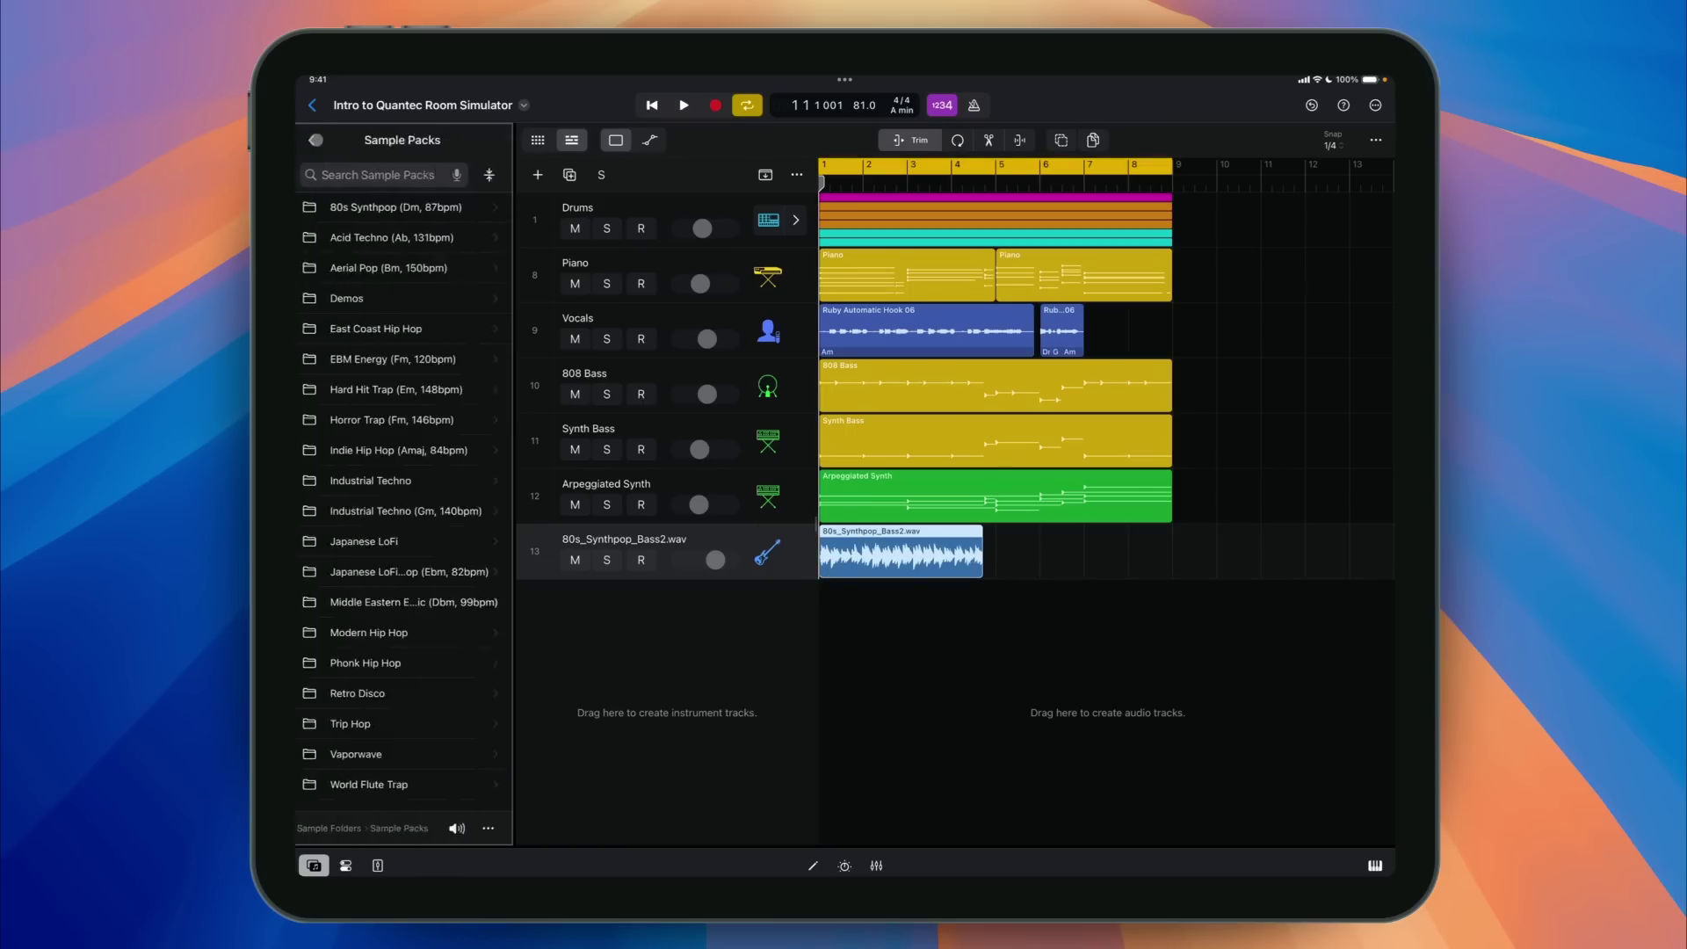
click(492, 175)
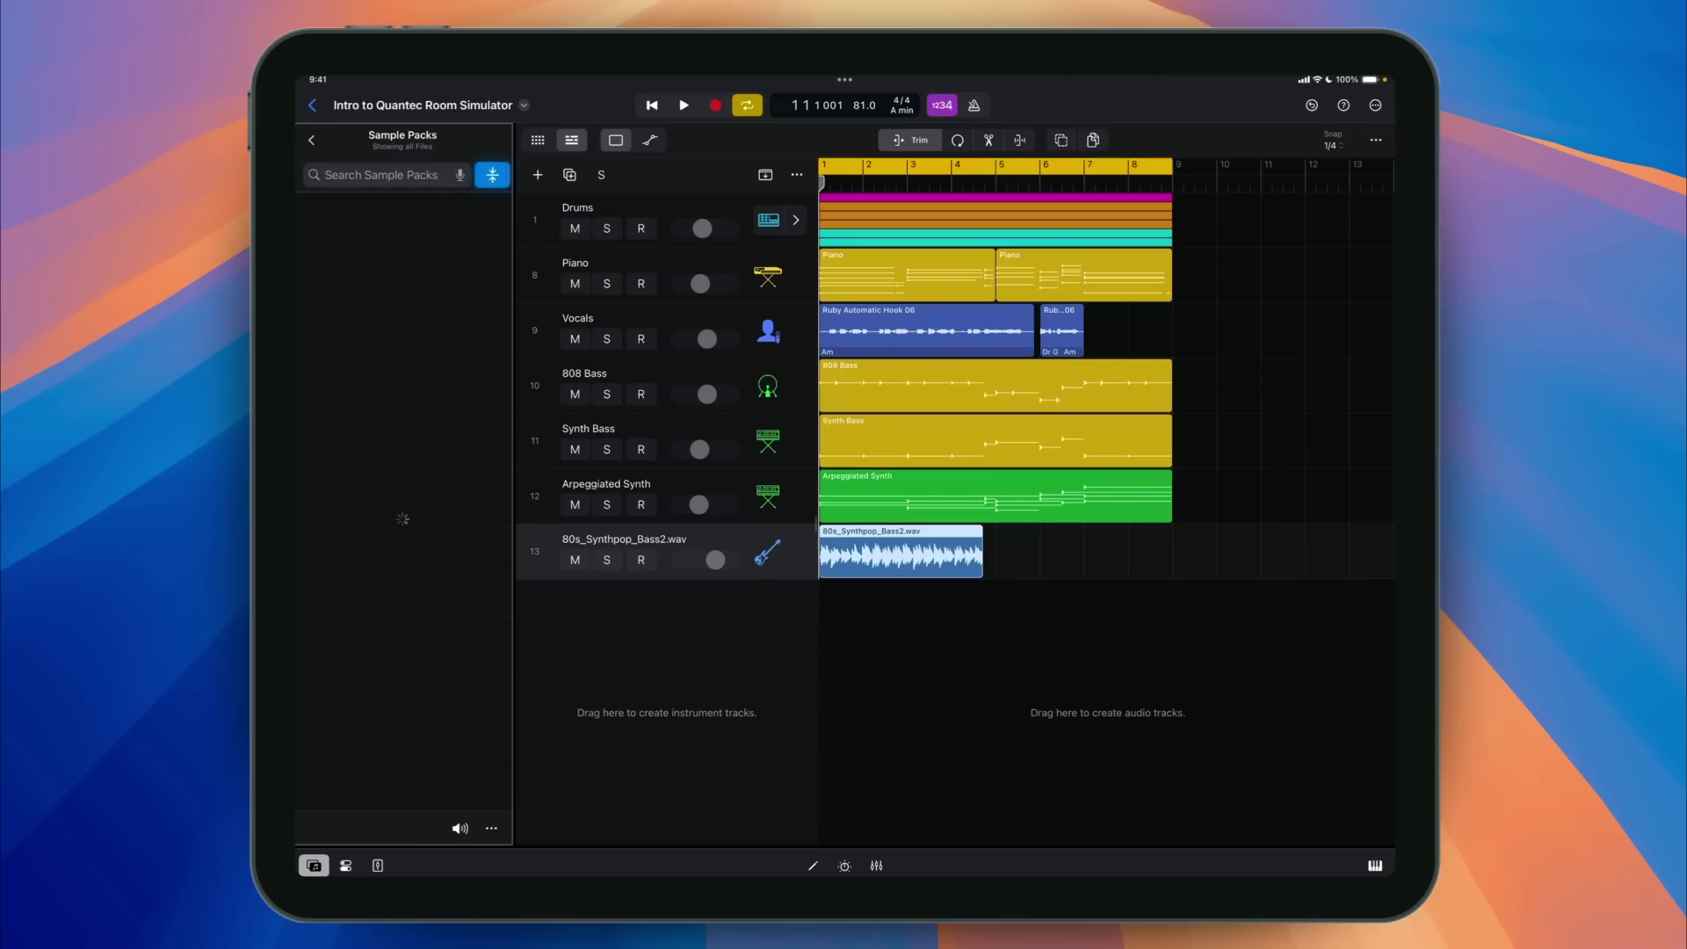
click(313, 237)
click(395, 298)
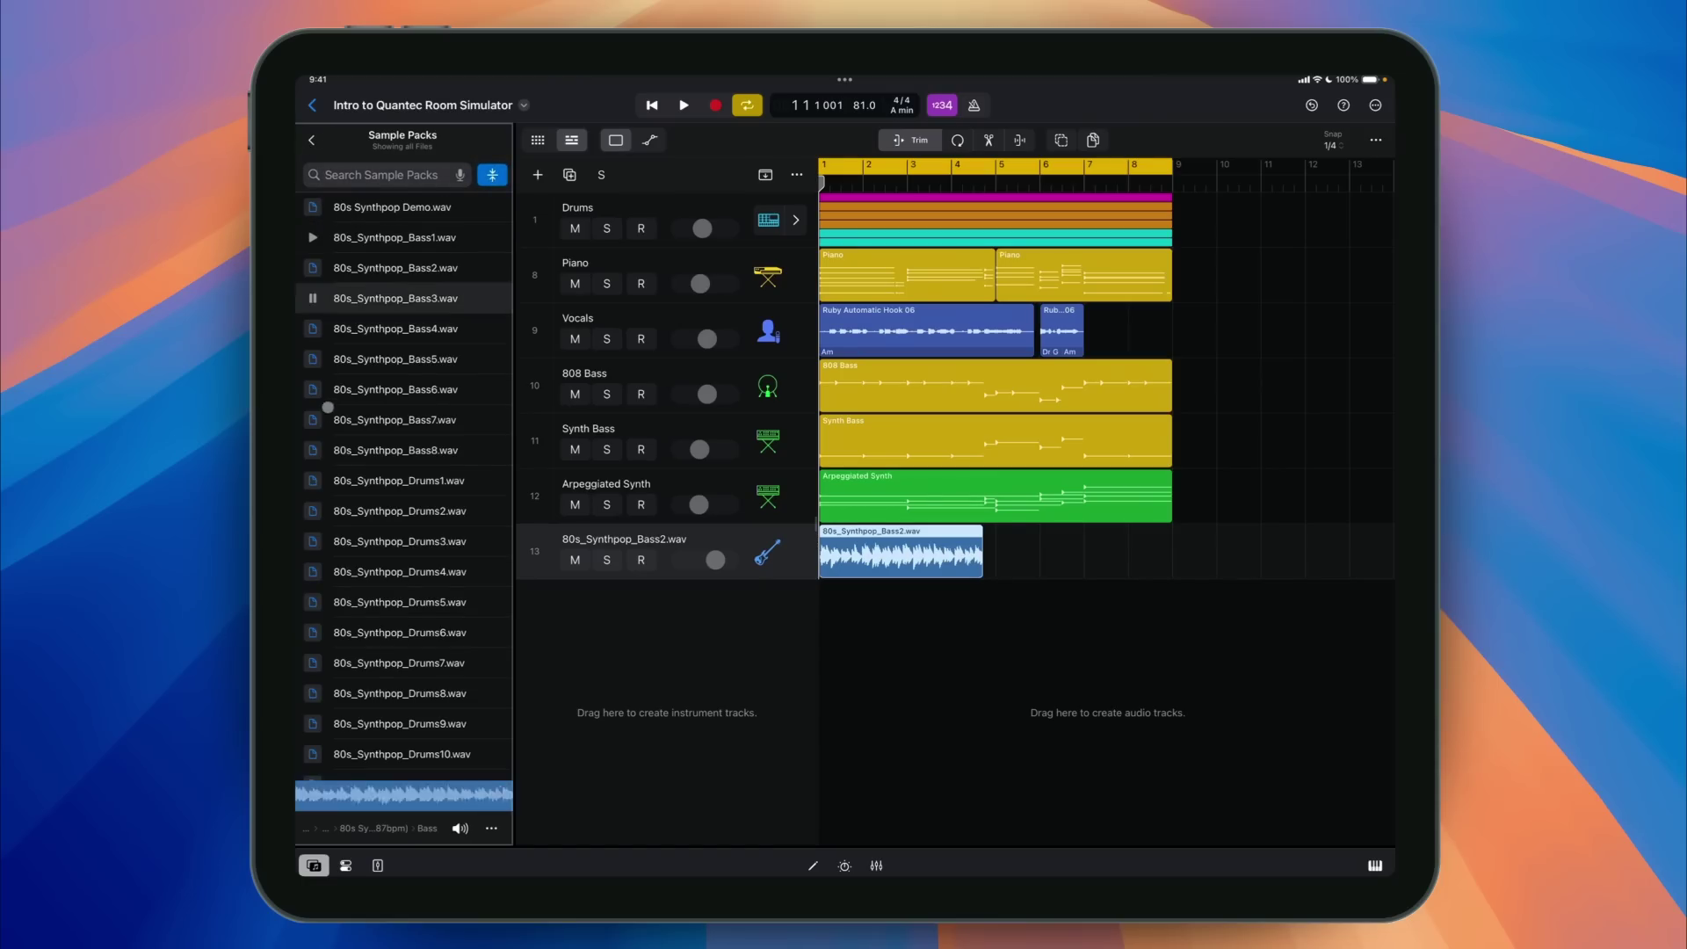
click(395, 450)
click(395, 480)
click(395, 571)
click(396, 633)
click(395, 663)
click(313, 693)
click(312, 723)
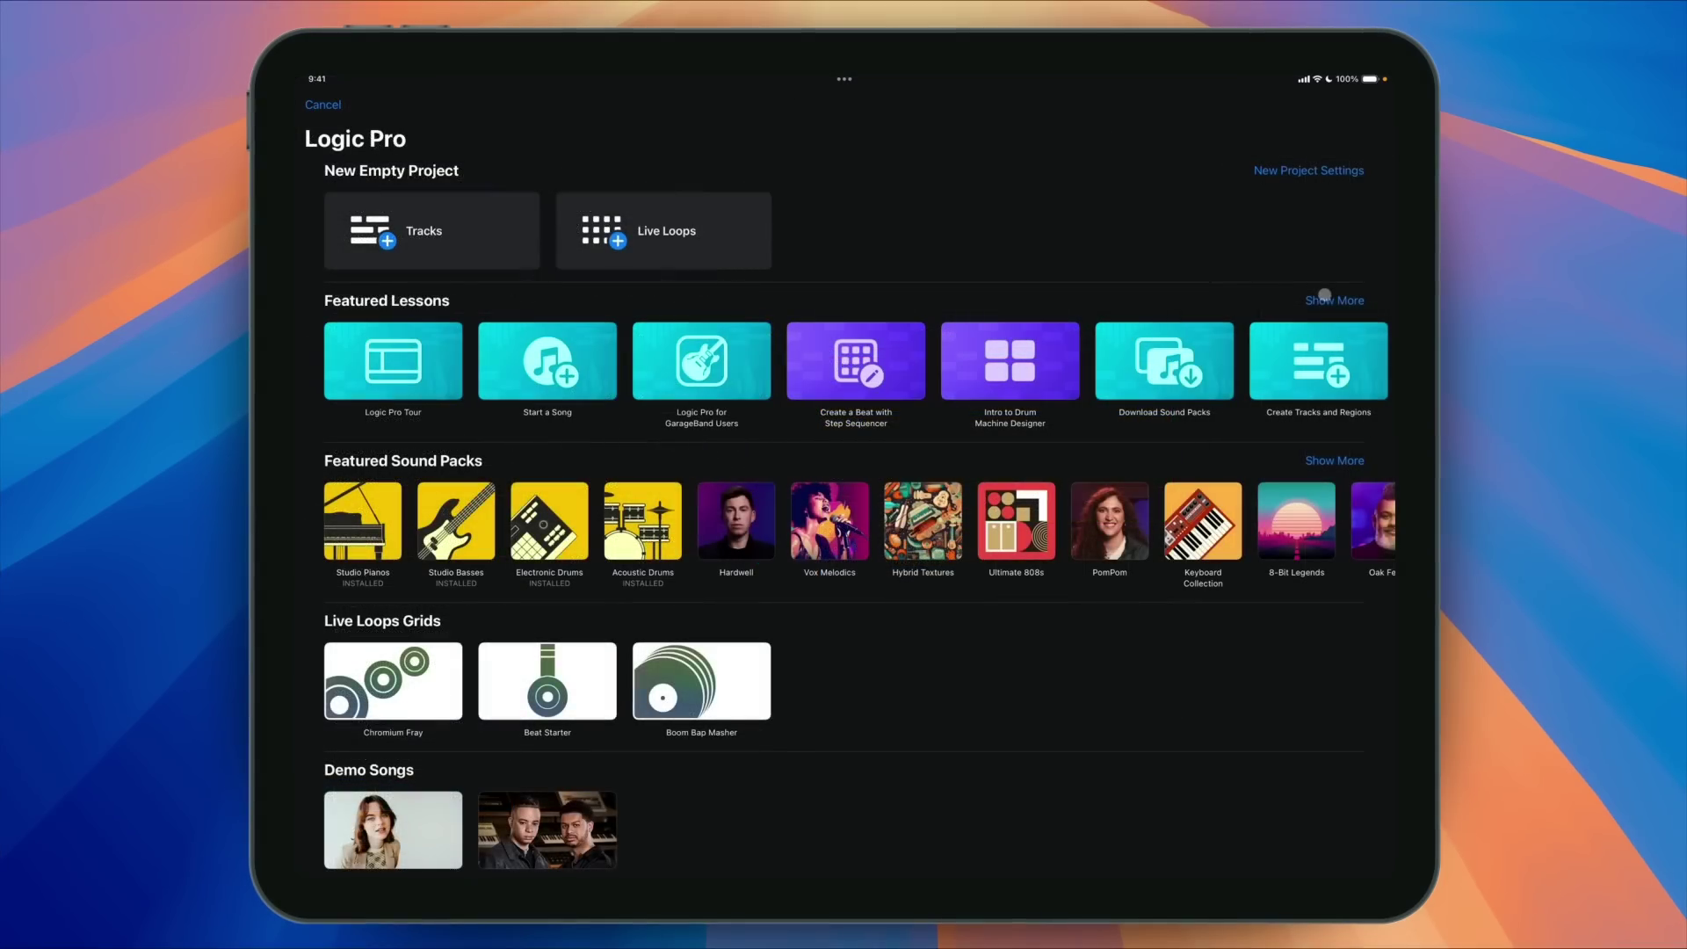
Show the full list of Logic Pro lessons and open the What's New in Logic Pro 2.1 lesson
click(1325, 300)
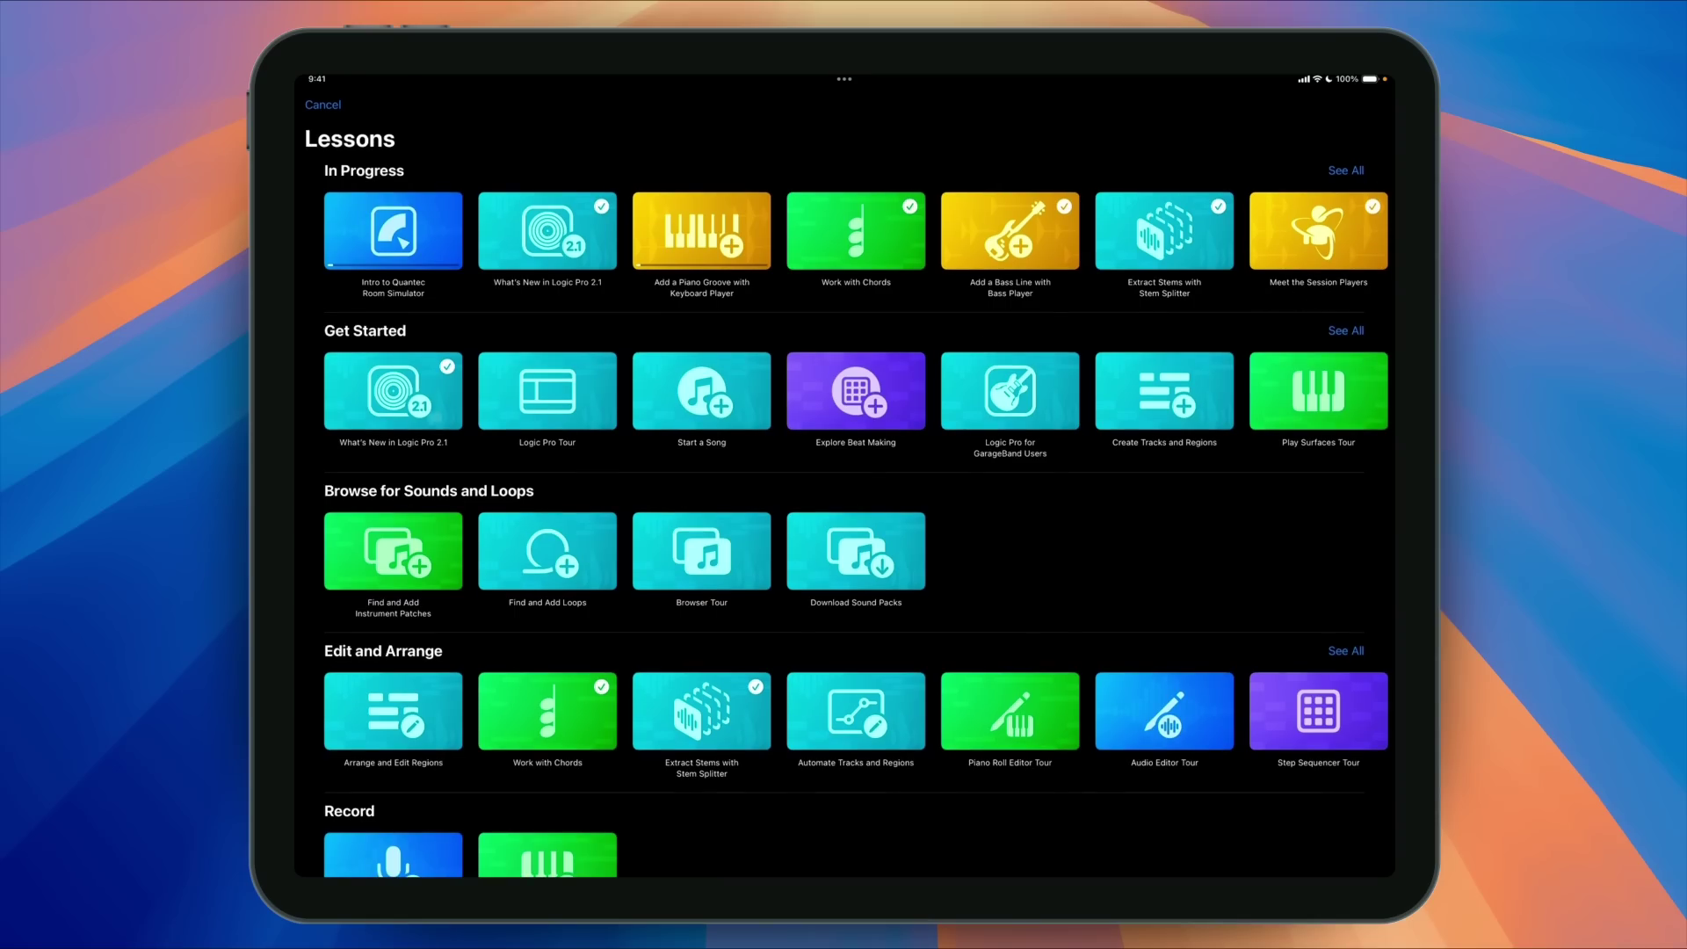
click(393, 391)
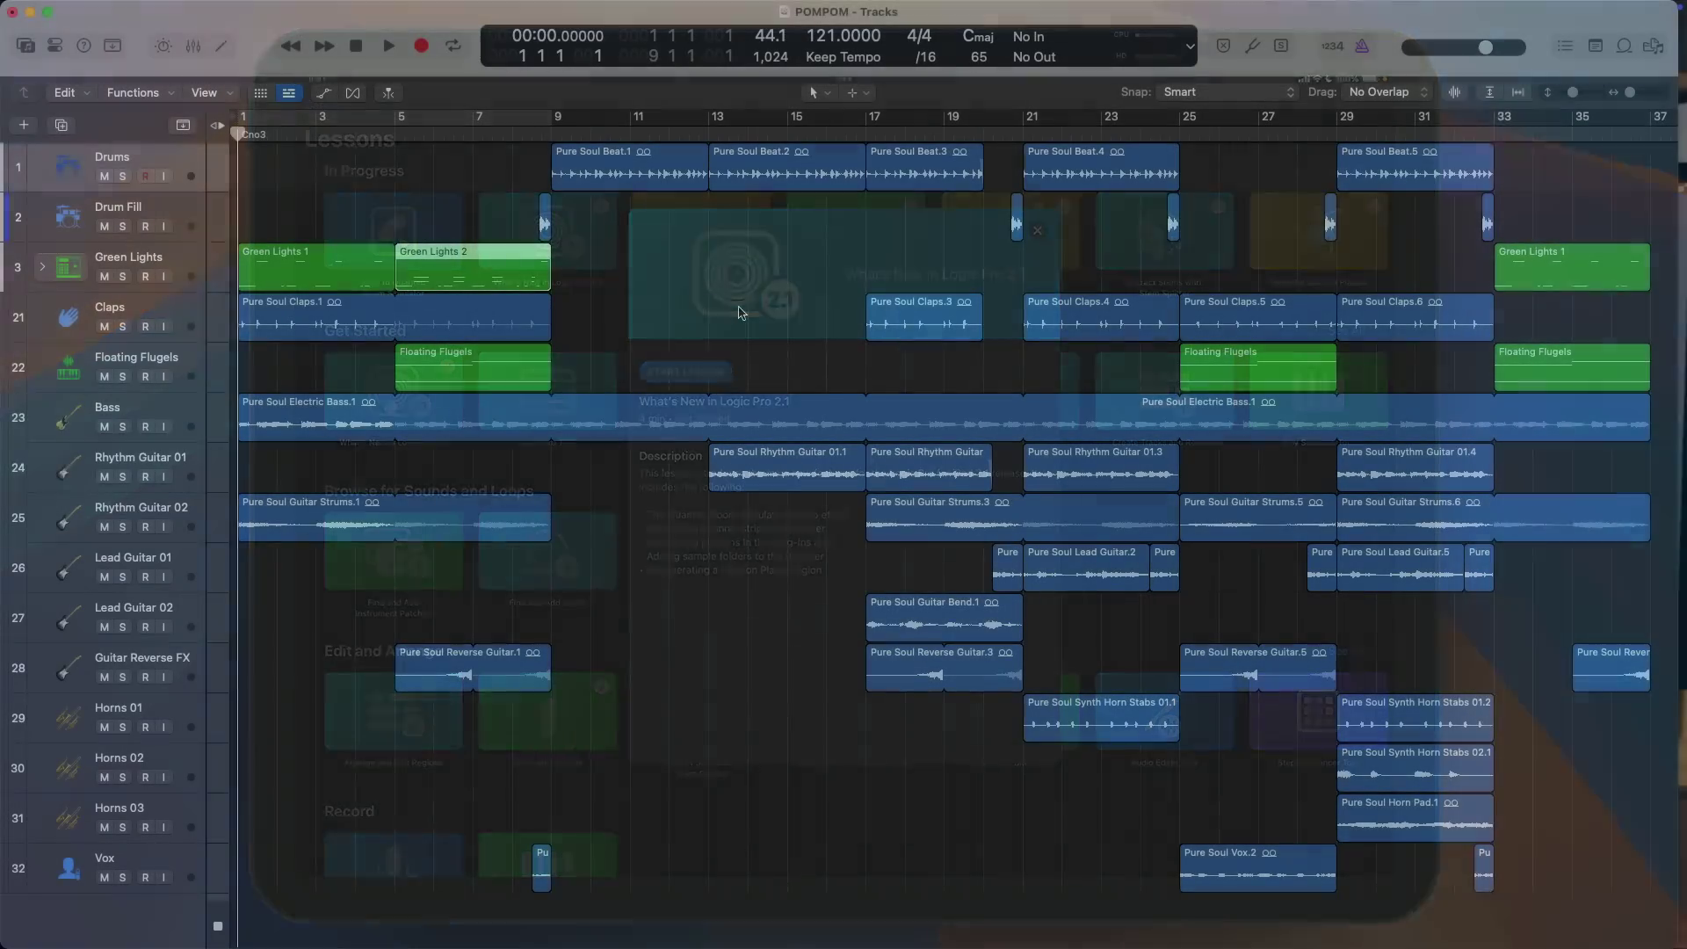
Switch to Logic Pro on Mac and try to bounce the Green Lights 2 region in place to a new track as One File
key(ctrl+b)
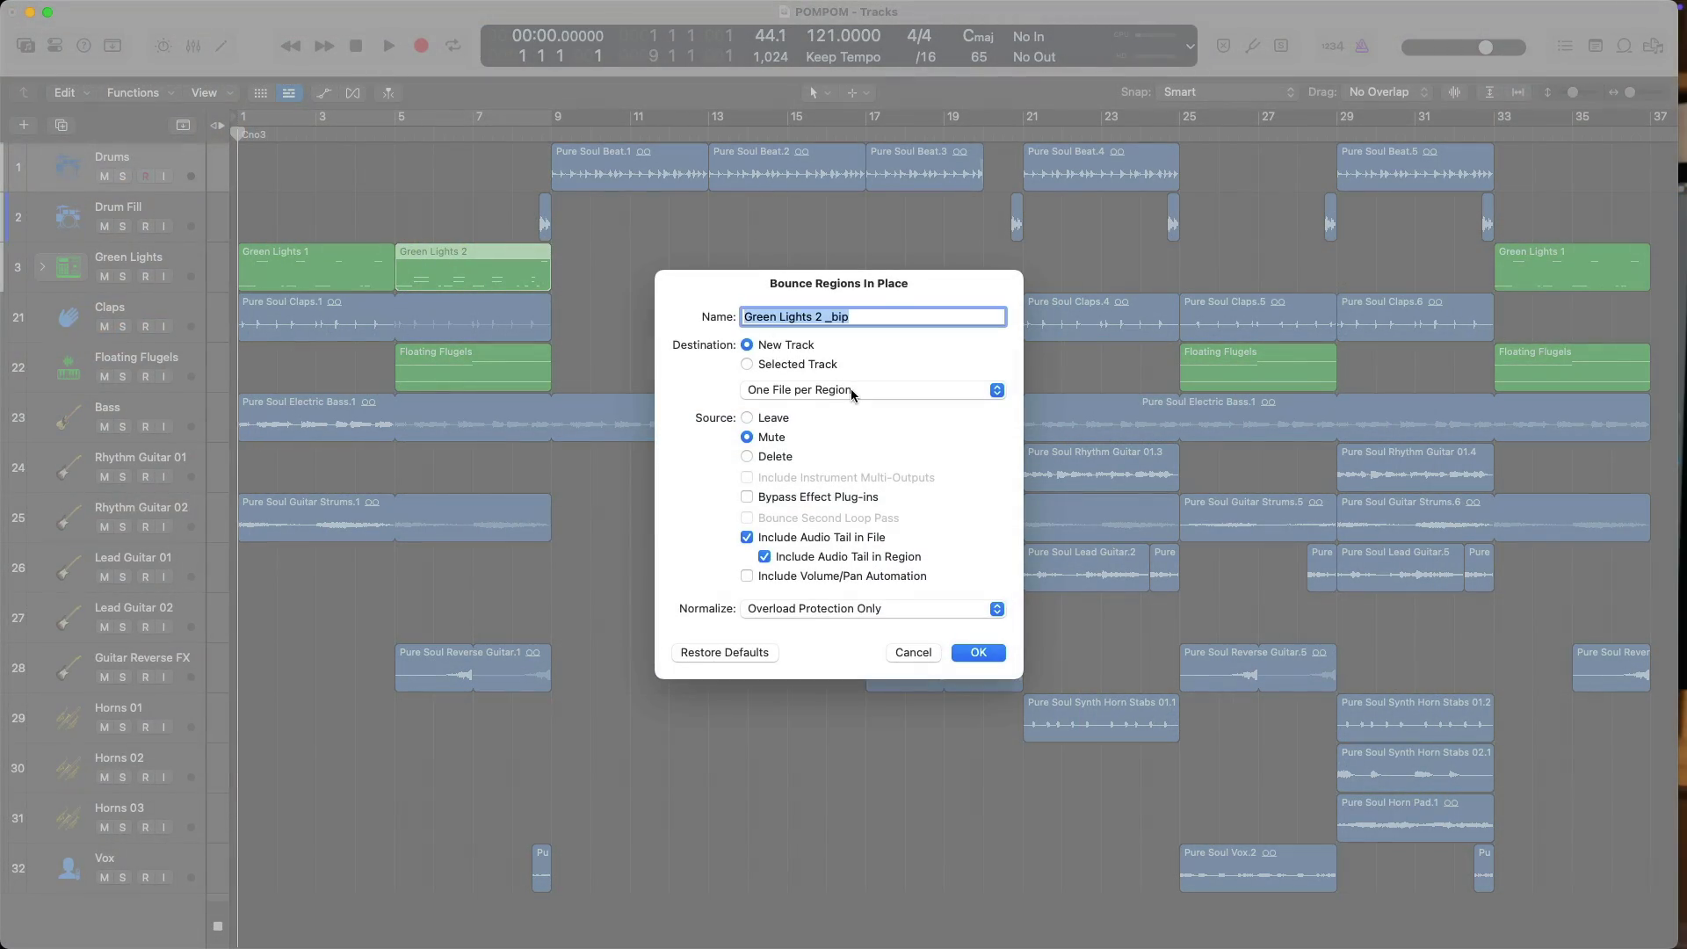
click(850, 388)
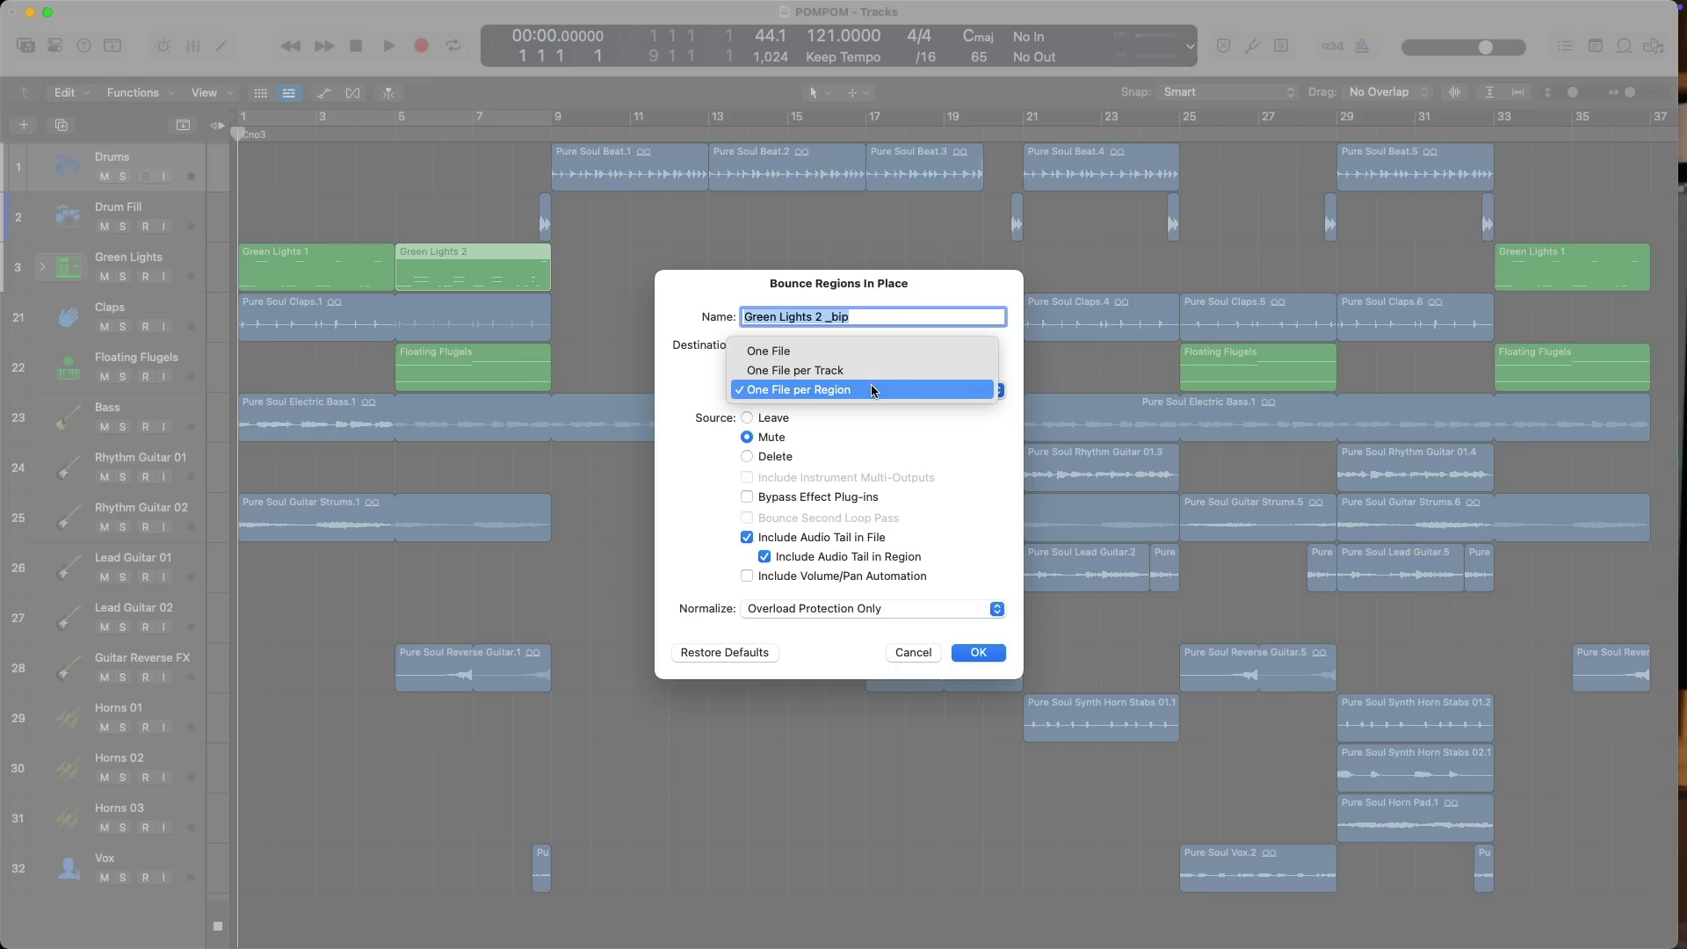
click(869, 352)
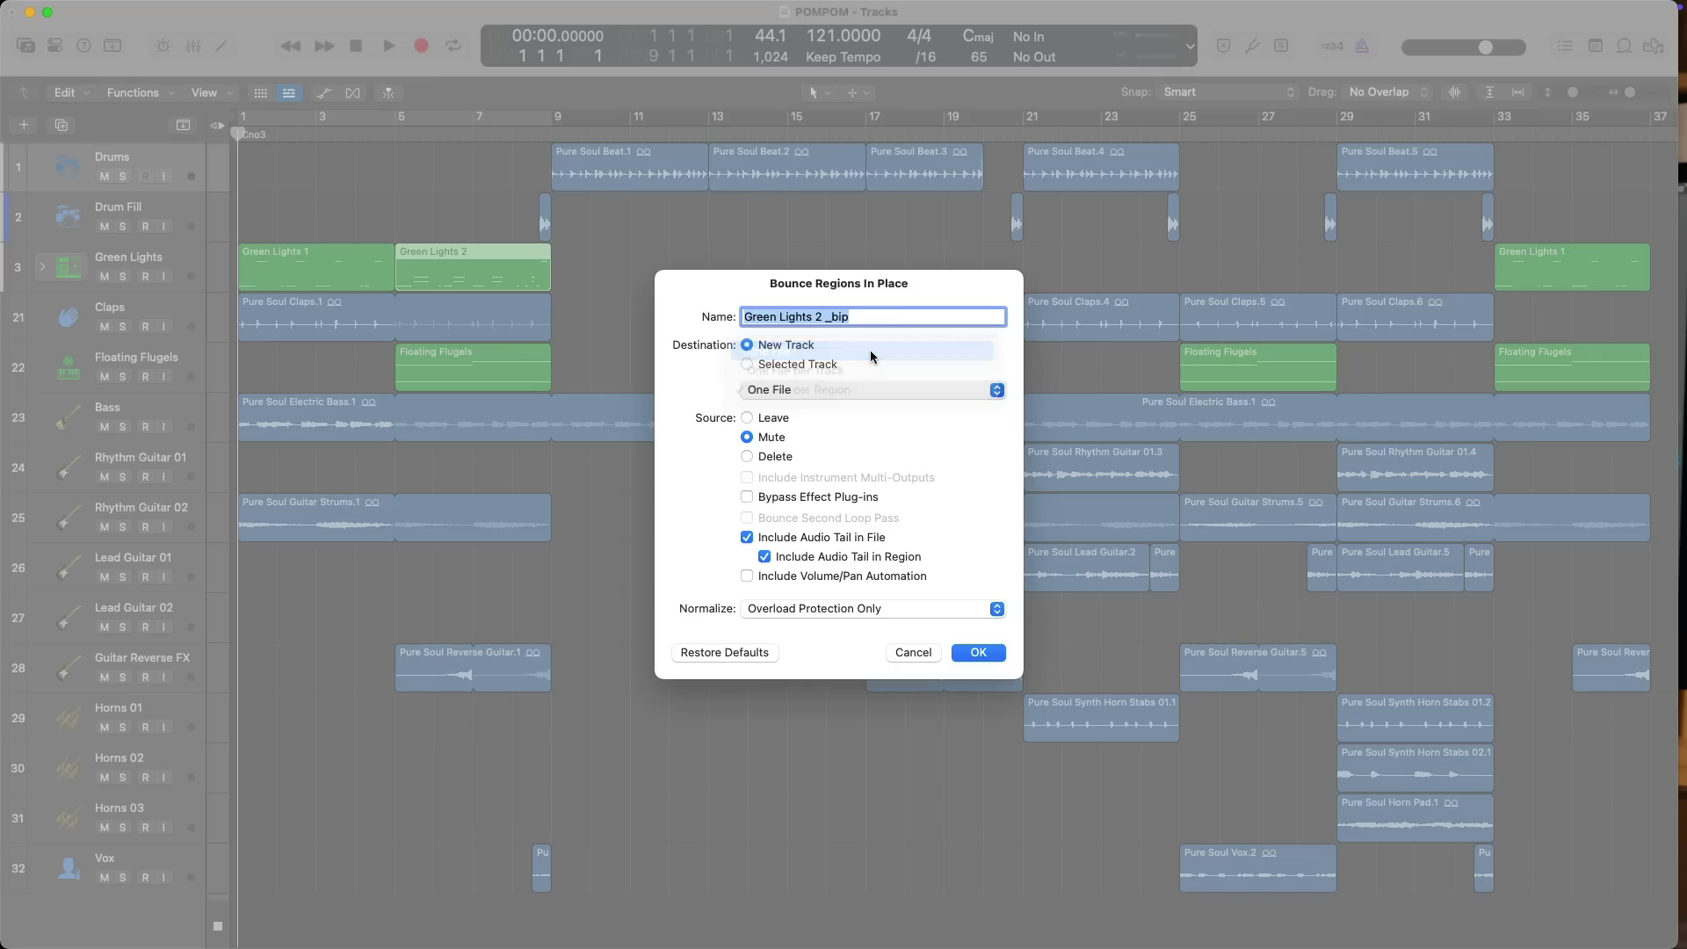
click(964, 654)
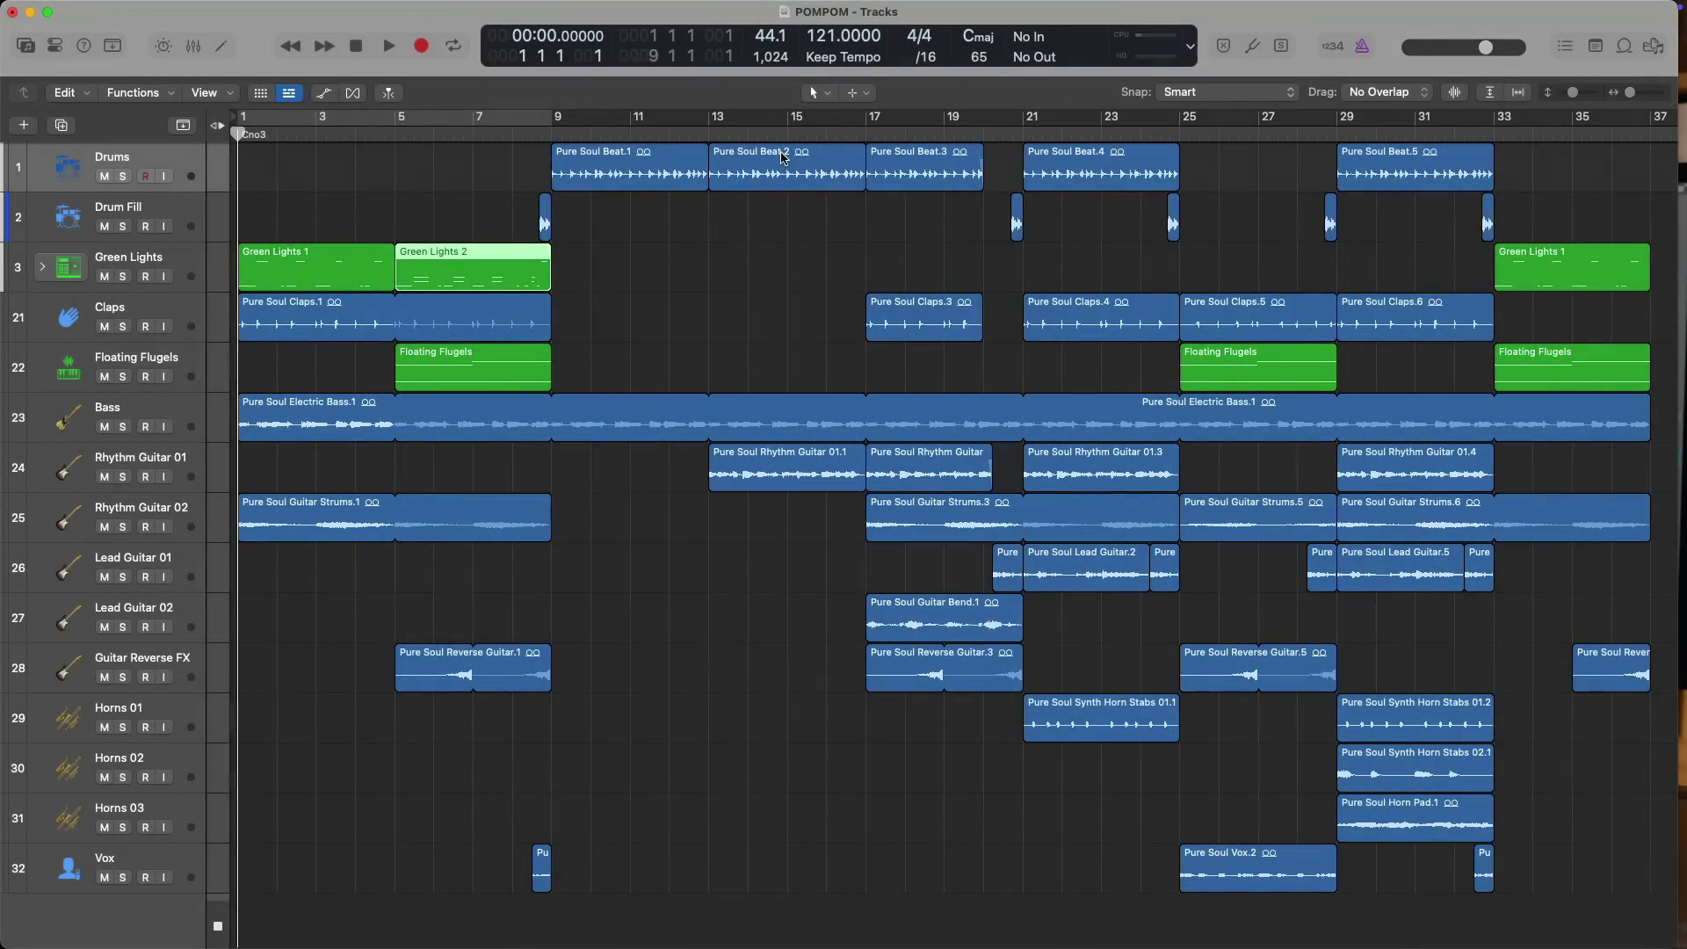
Try bouncing Pure Soul Beat.2, Green Lights 2 and Pure Soul Rhythm Guitar 01.3 in place to a new track as One File, and undo it
click(785, 156)
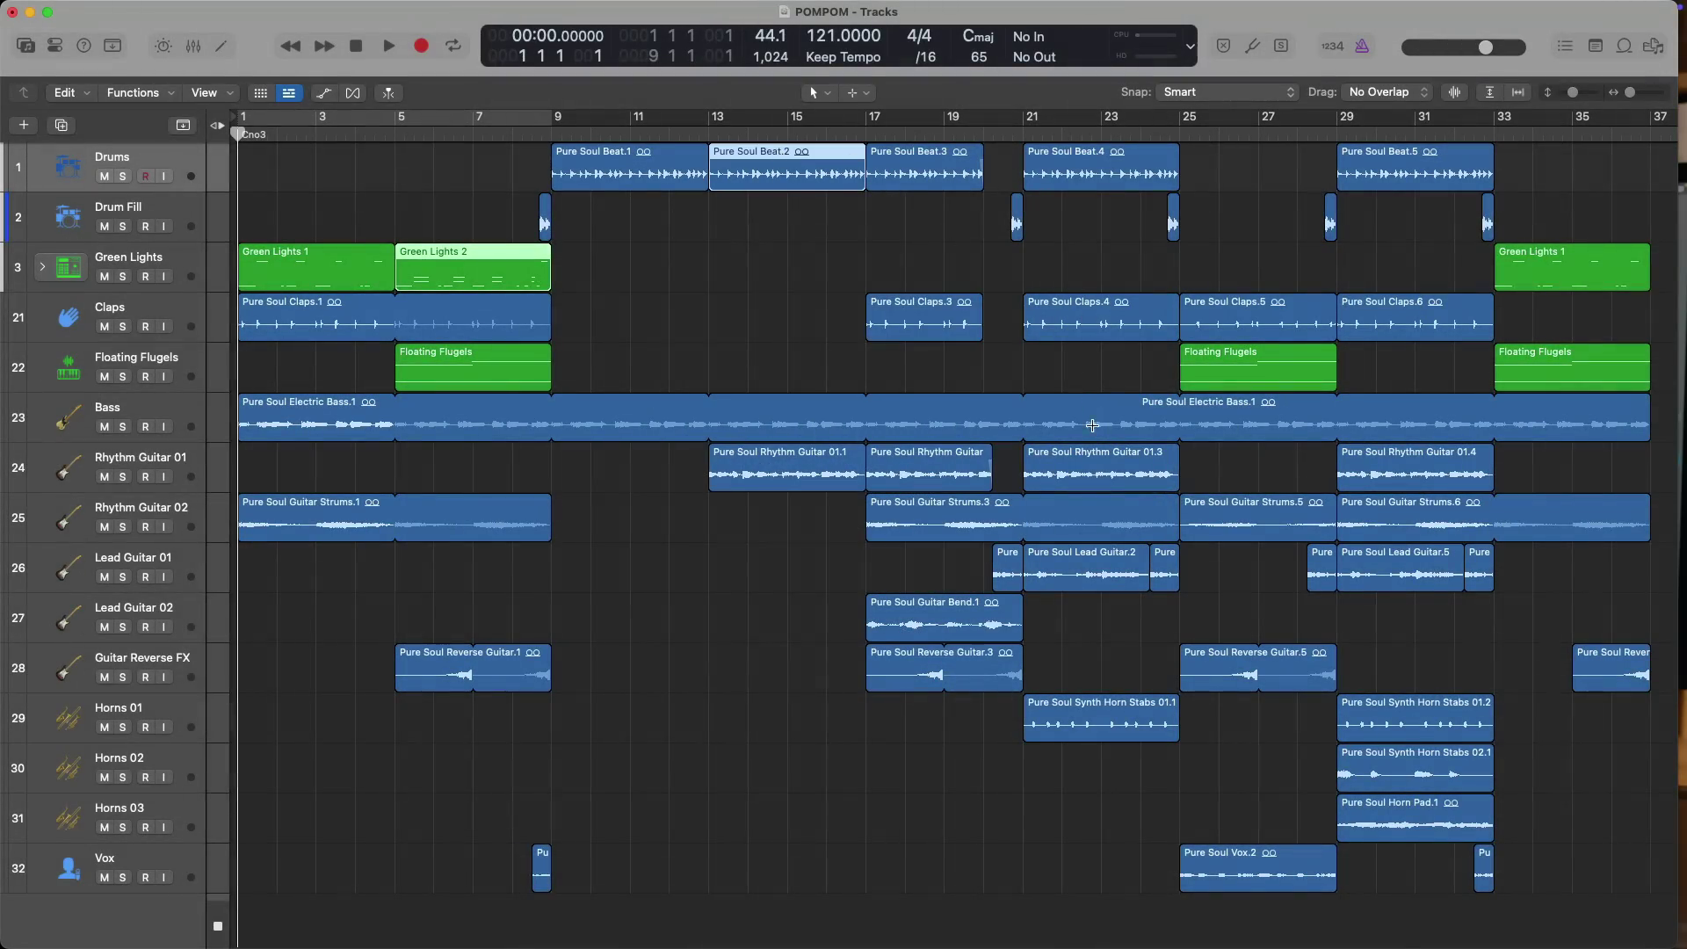
shift+click(1098, 456)
key(ctrl+b)
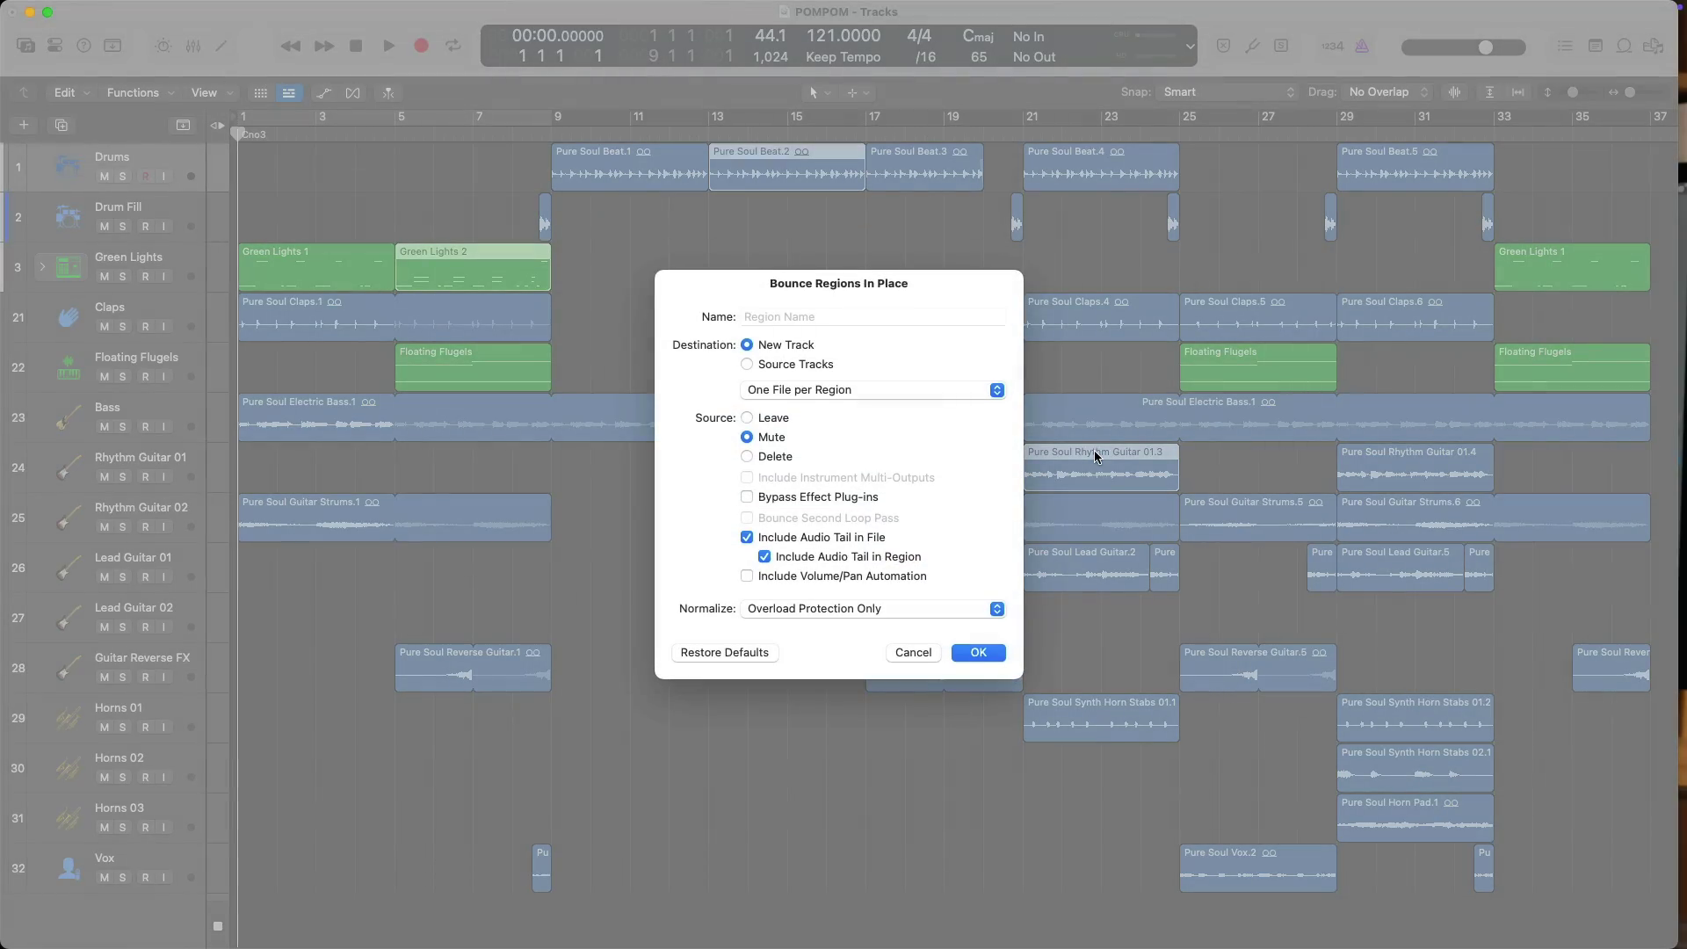
click(849, 390)
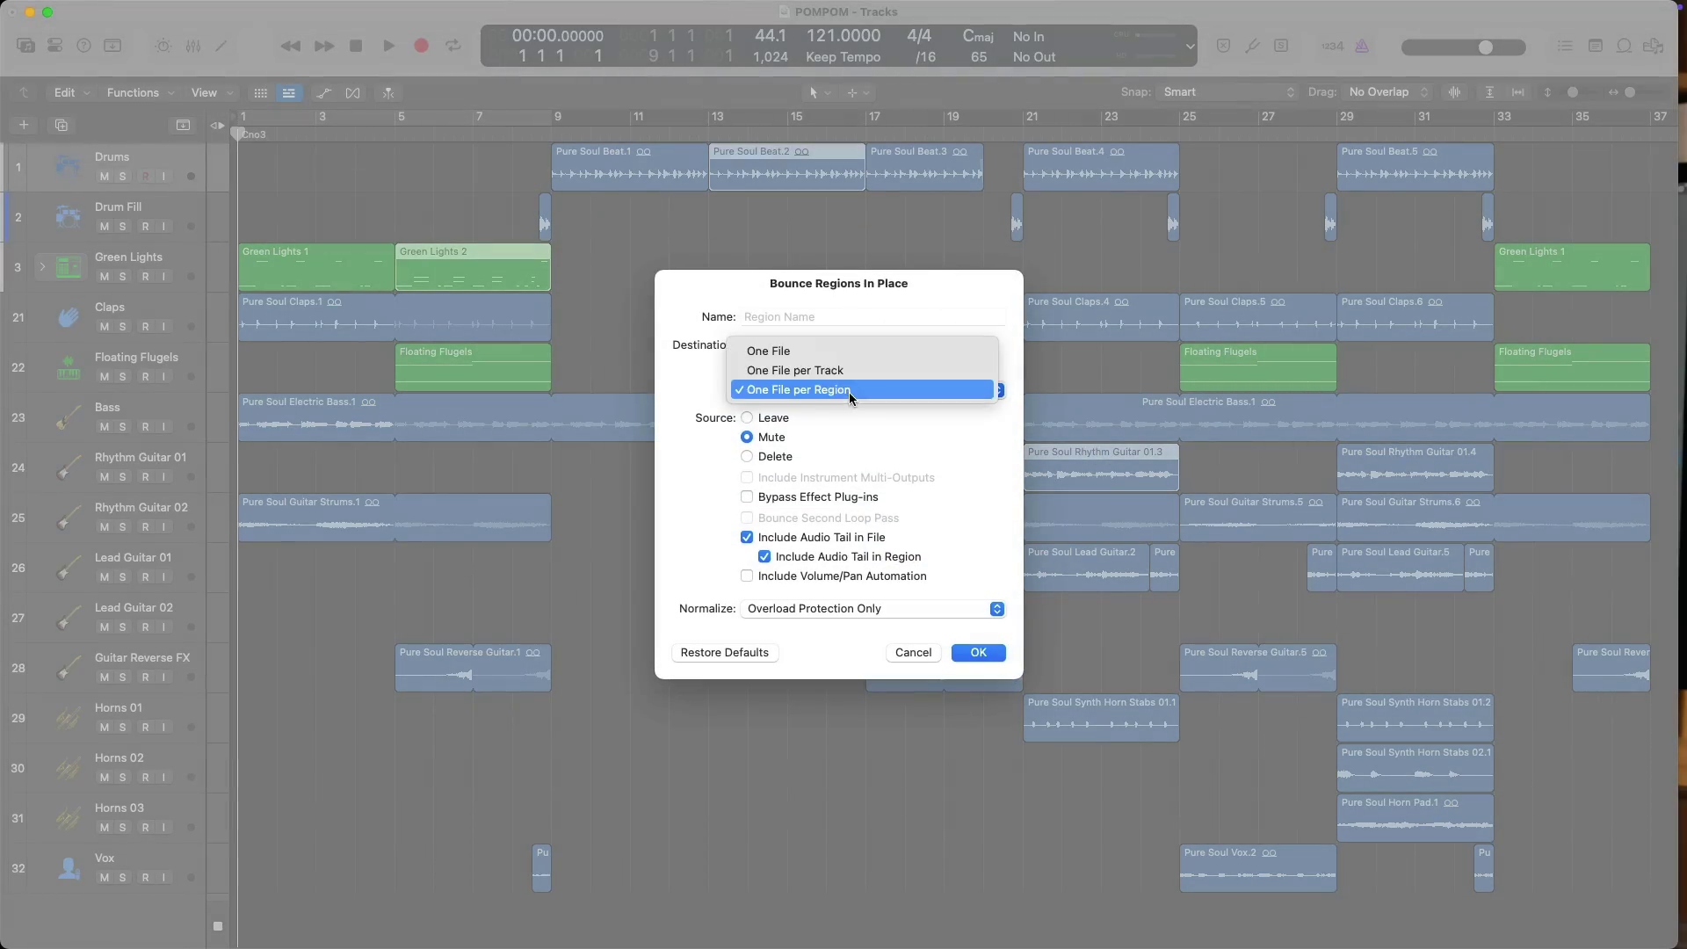
click(861, 350)
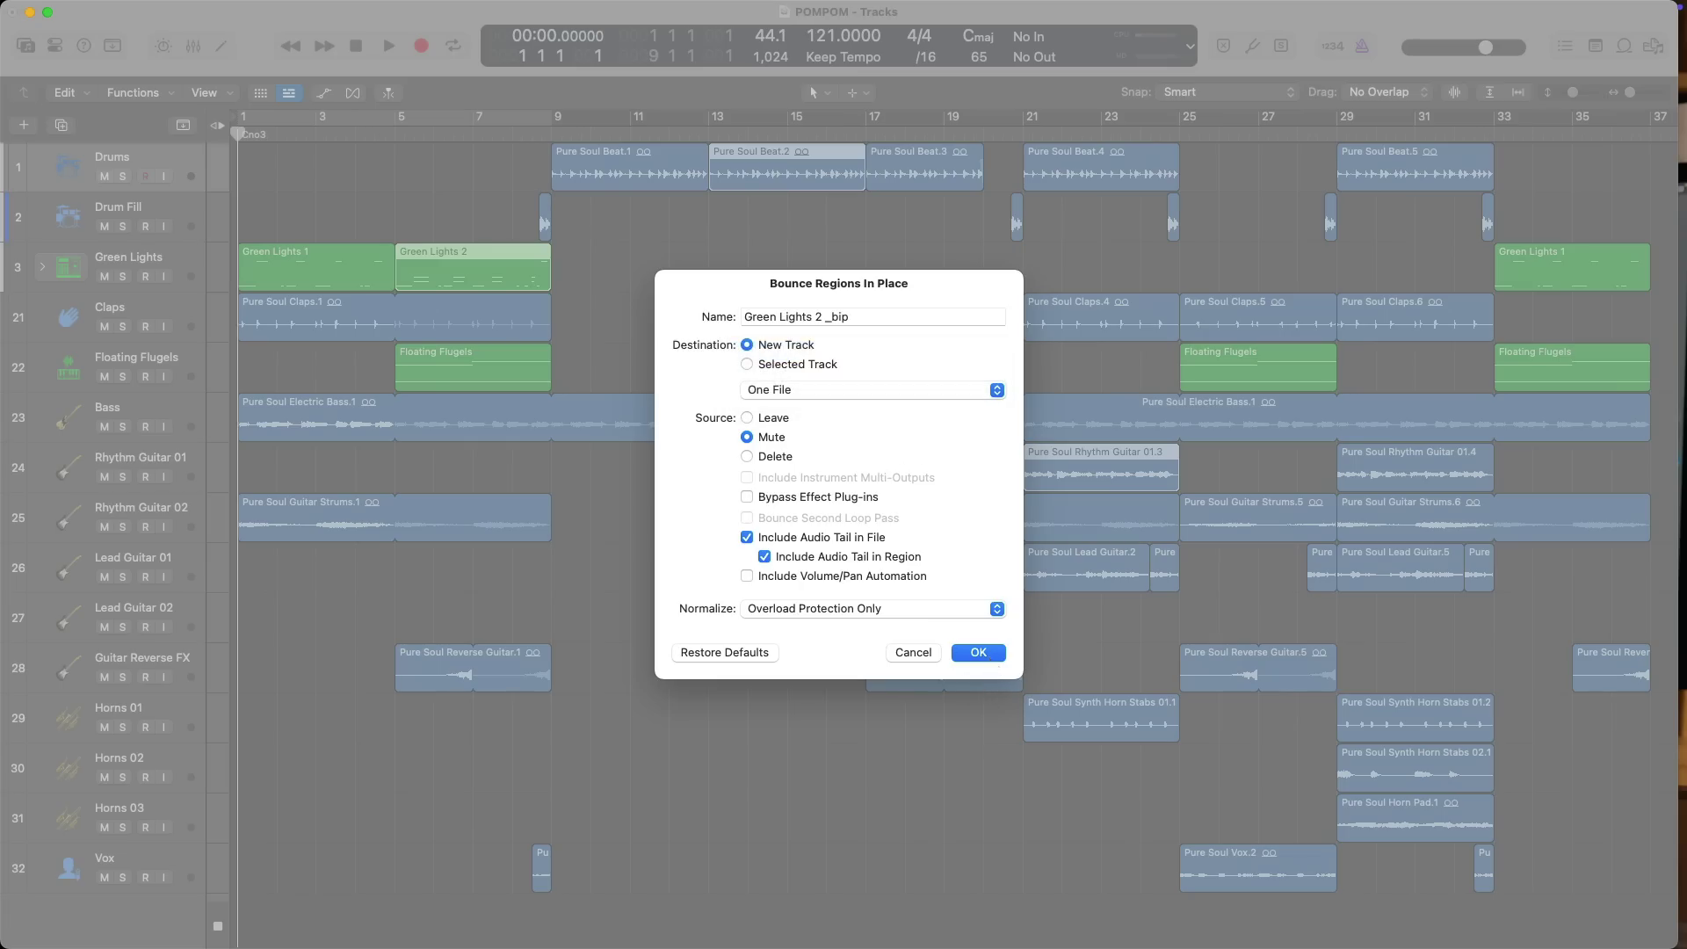
click(988, 657)
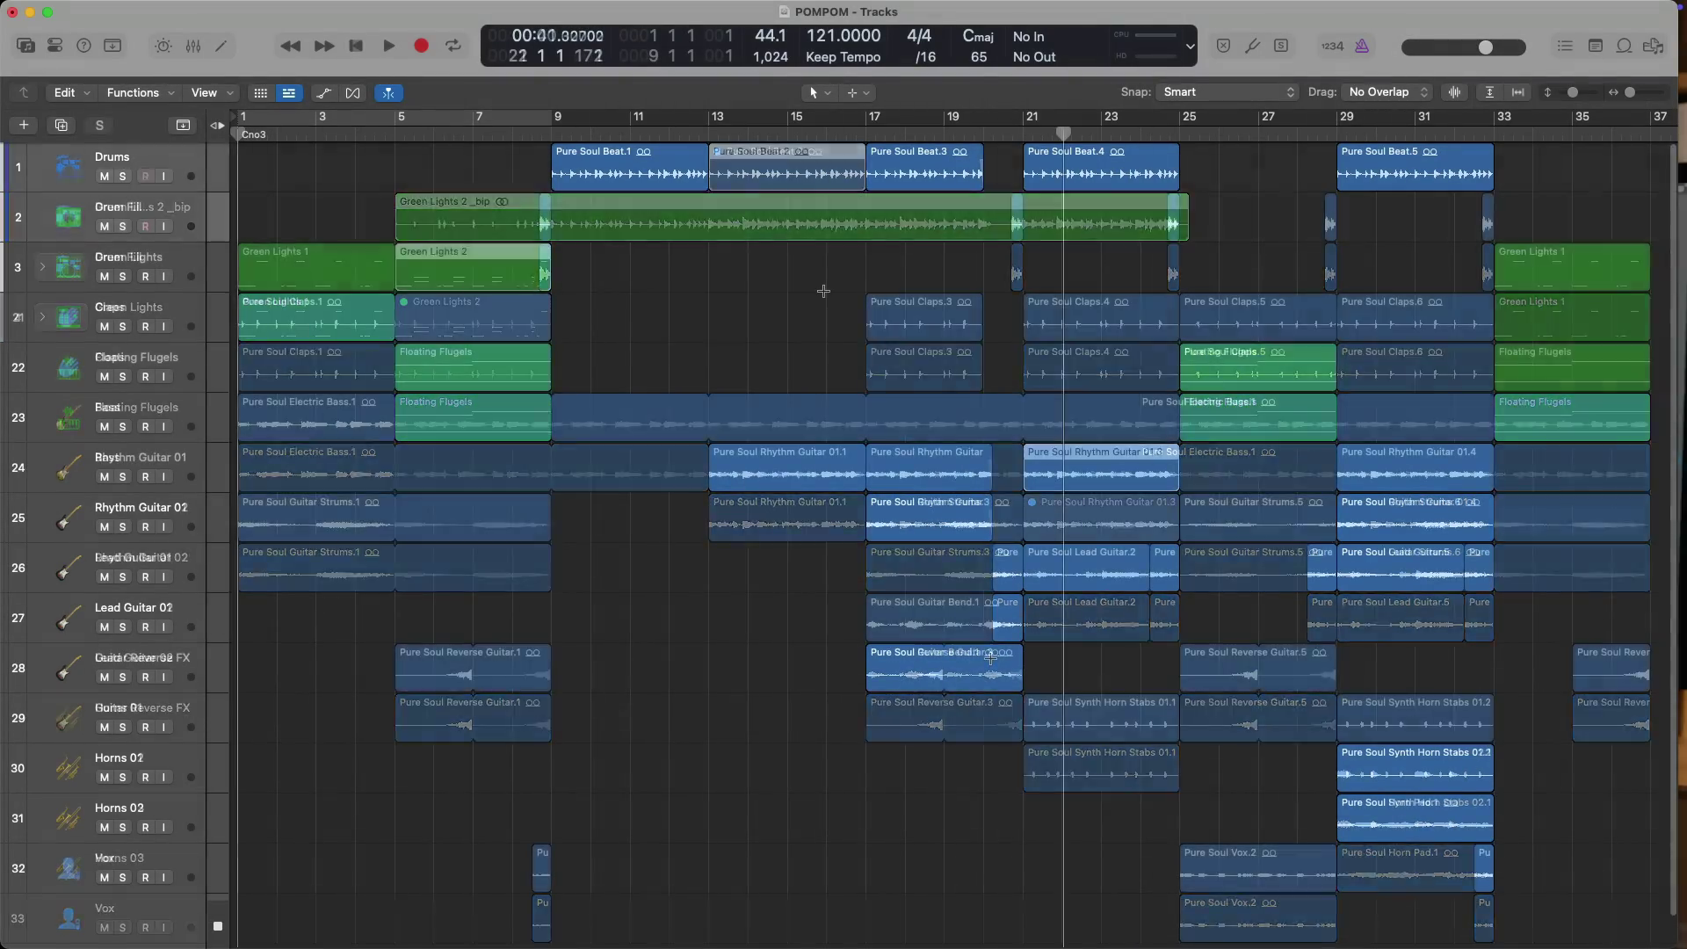
key(super+z)
Try bouncing the same three selected regions in place to new tracks as One File per Track
key(ctrl+b)
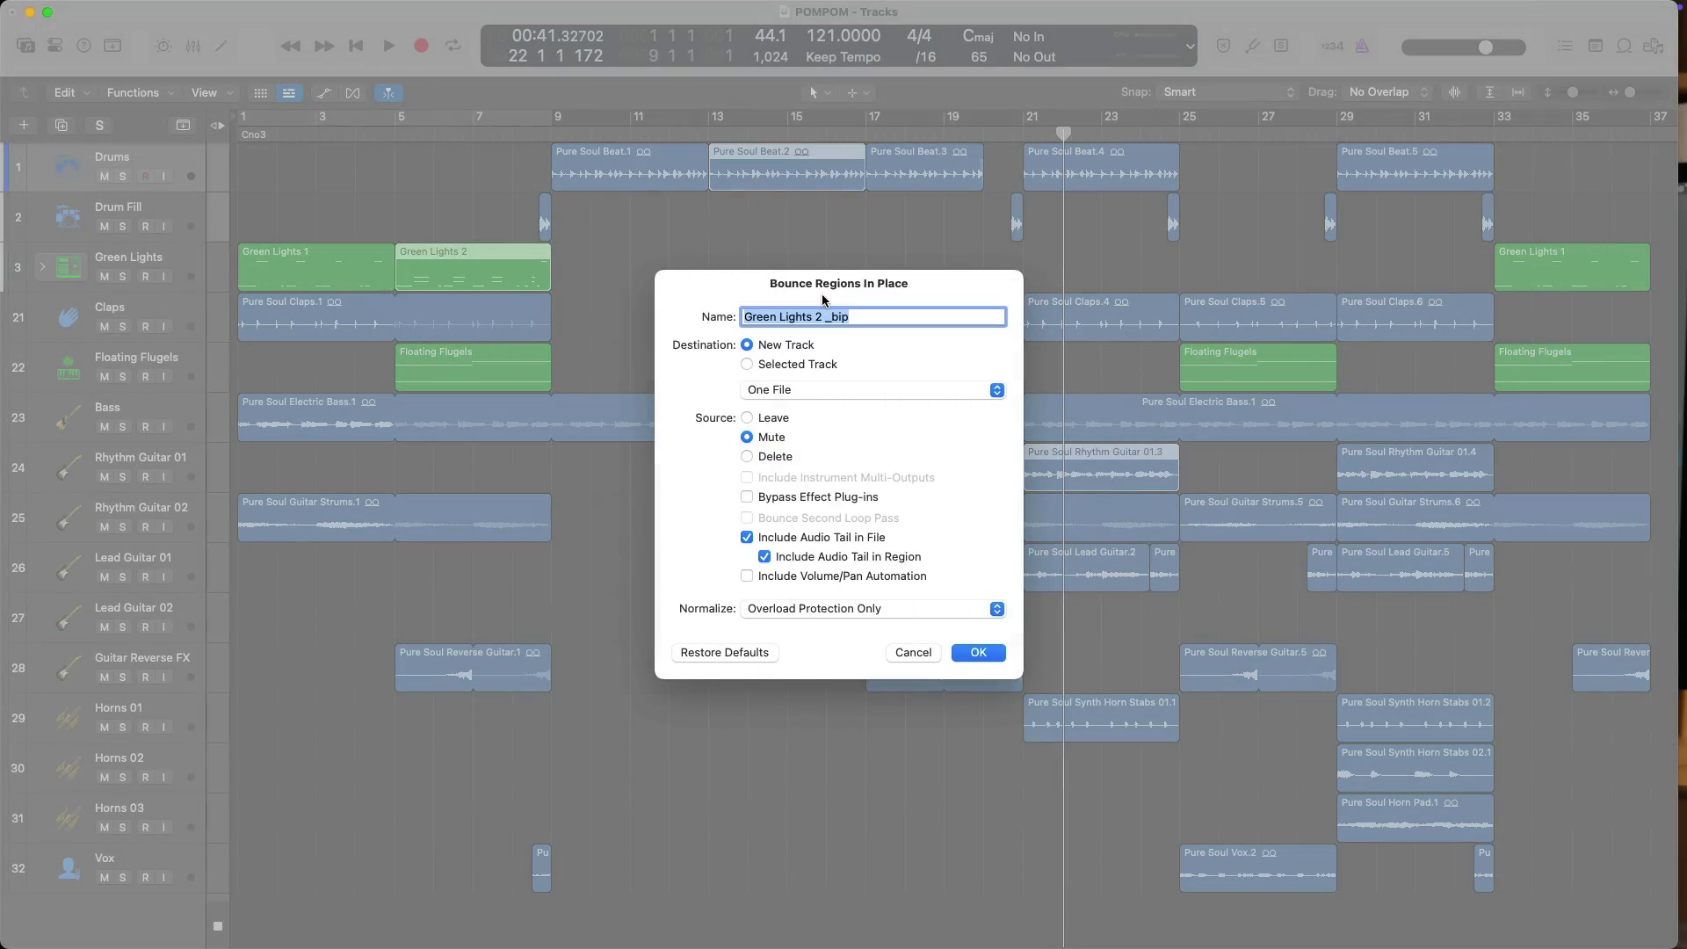
click(830, 391)
click(857, 409)
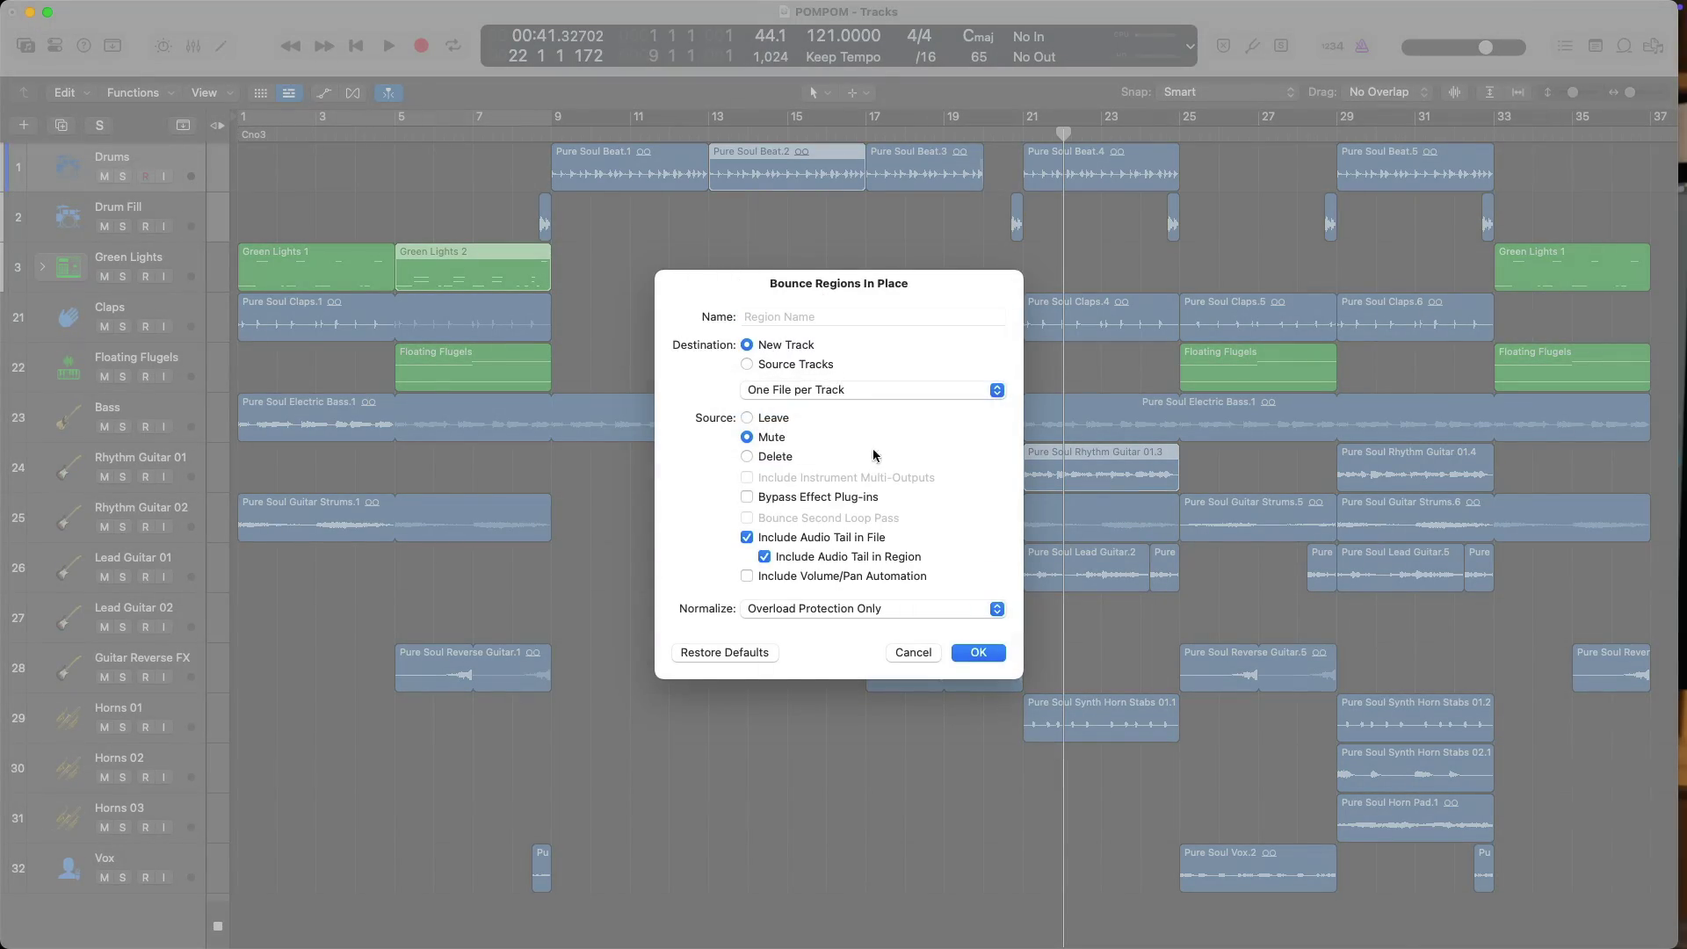
click(977, 652)
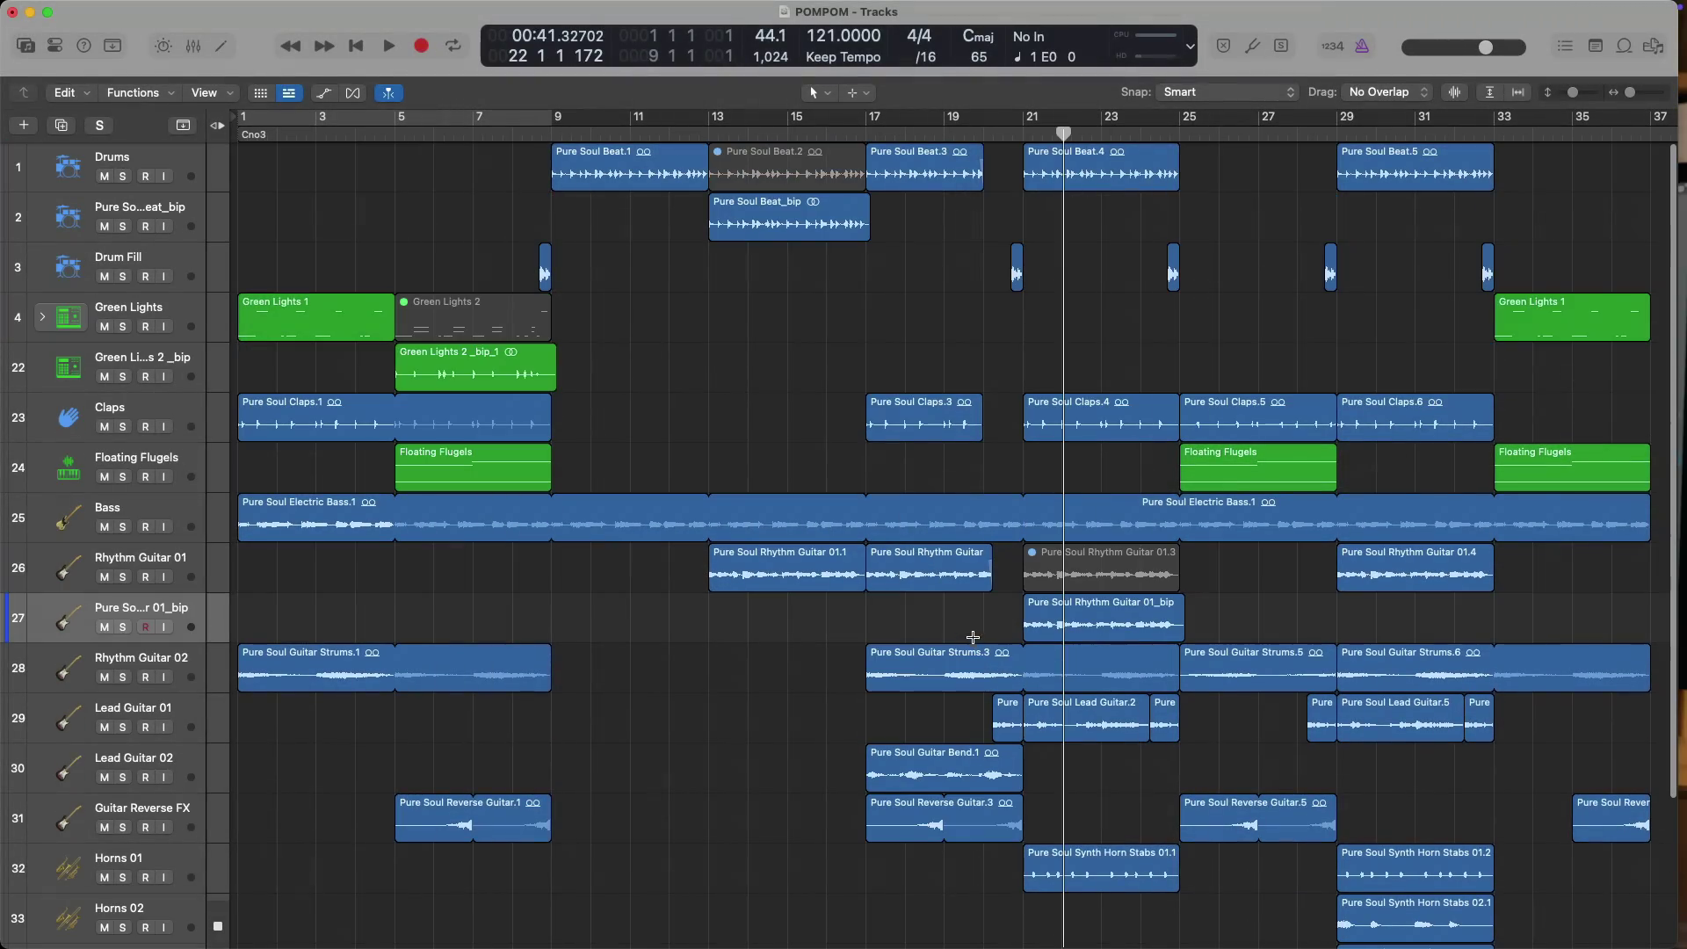
Solo and play the bounced Green Lights, drum and rhythm guitar tracks one after another from bars 5, 13 and 21, and clear the solos
click(123, 377)
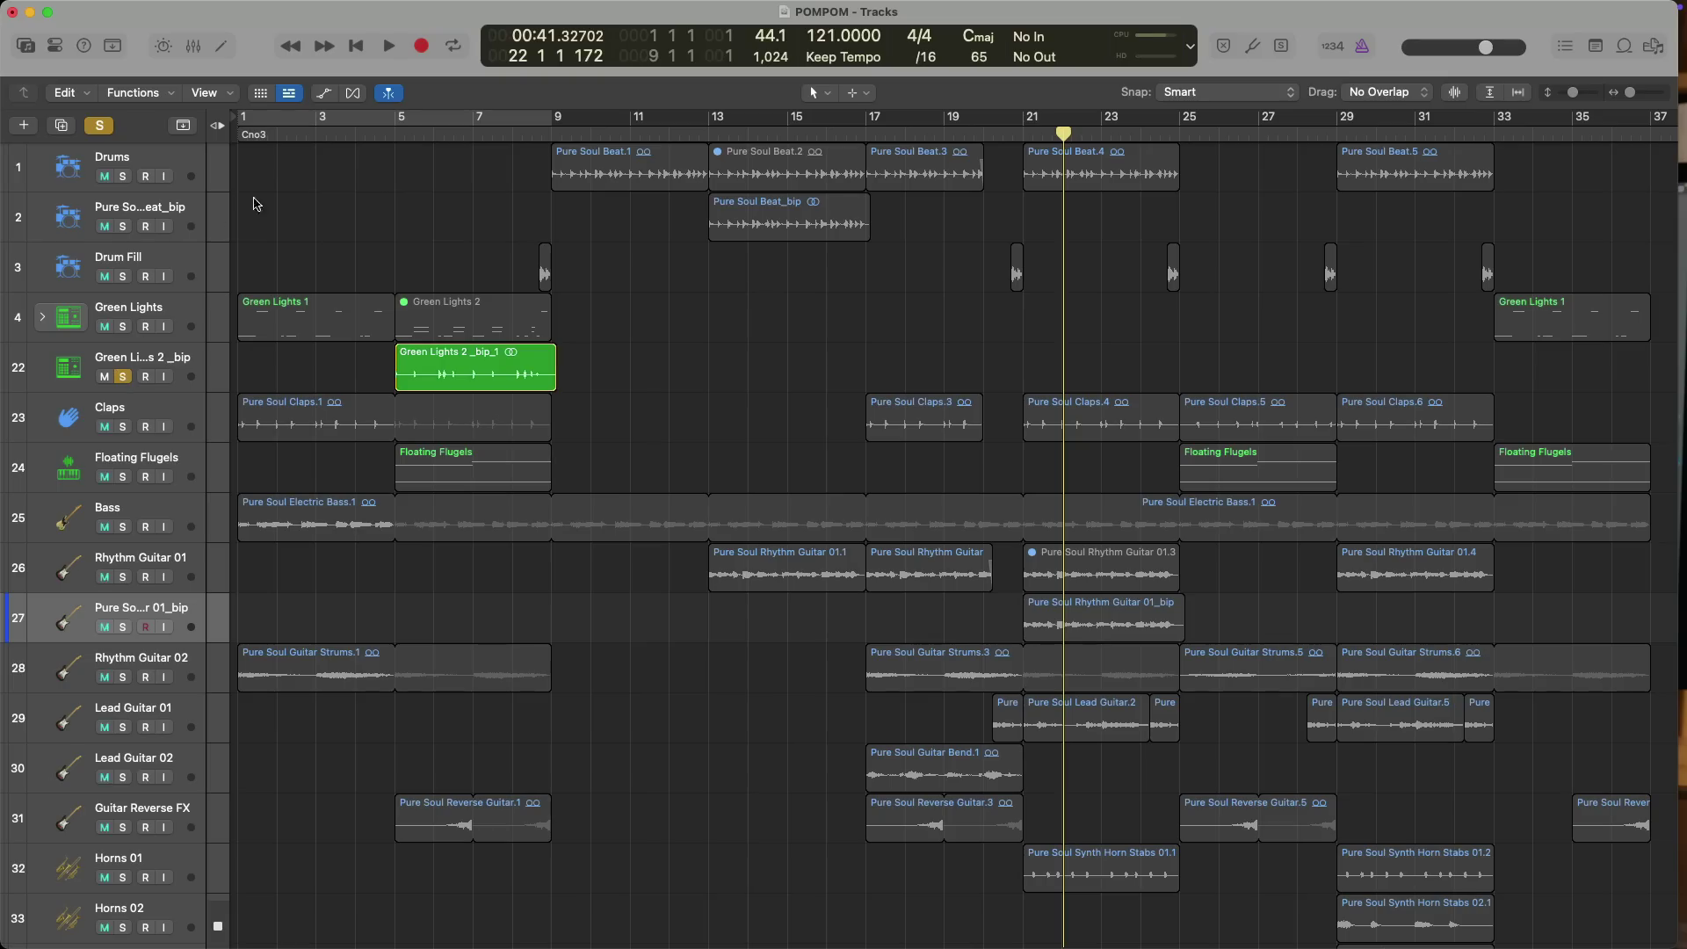
click(400, 127)
key(space)
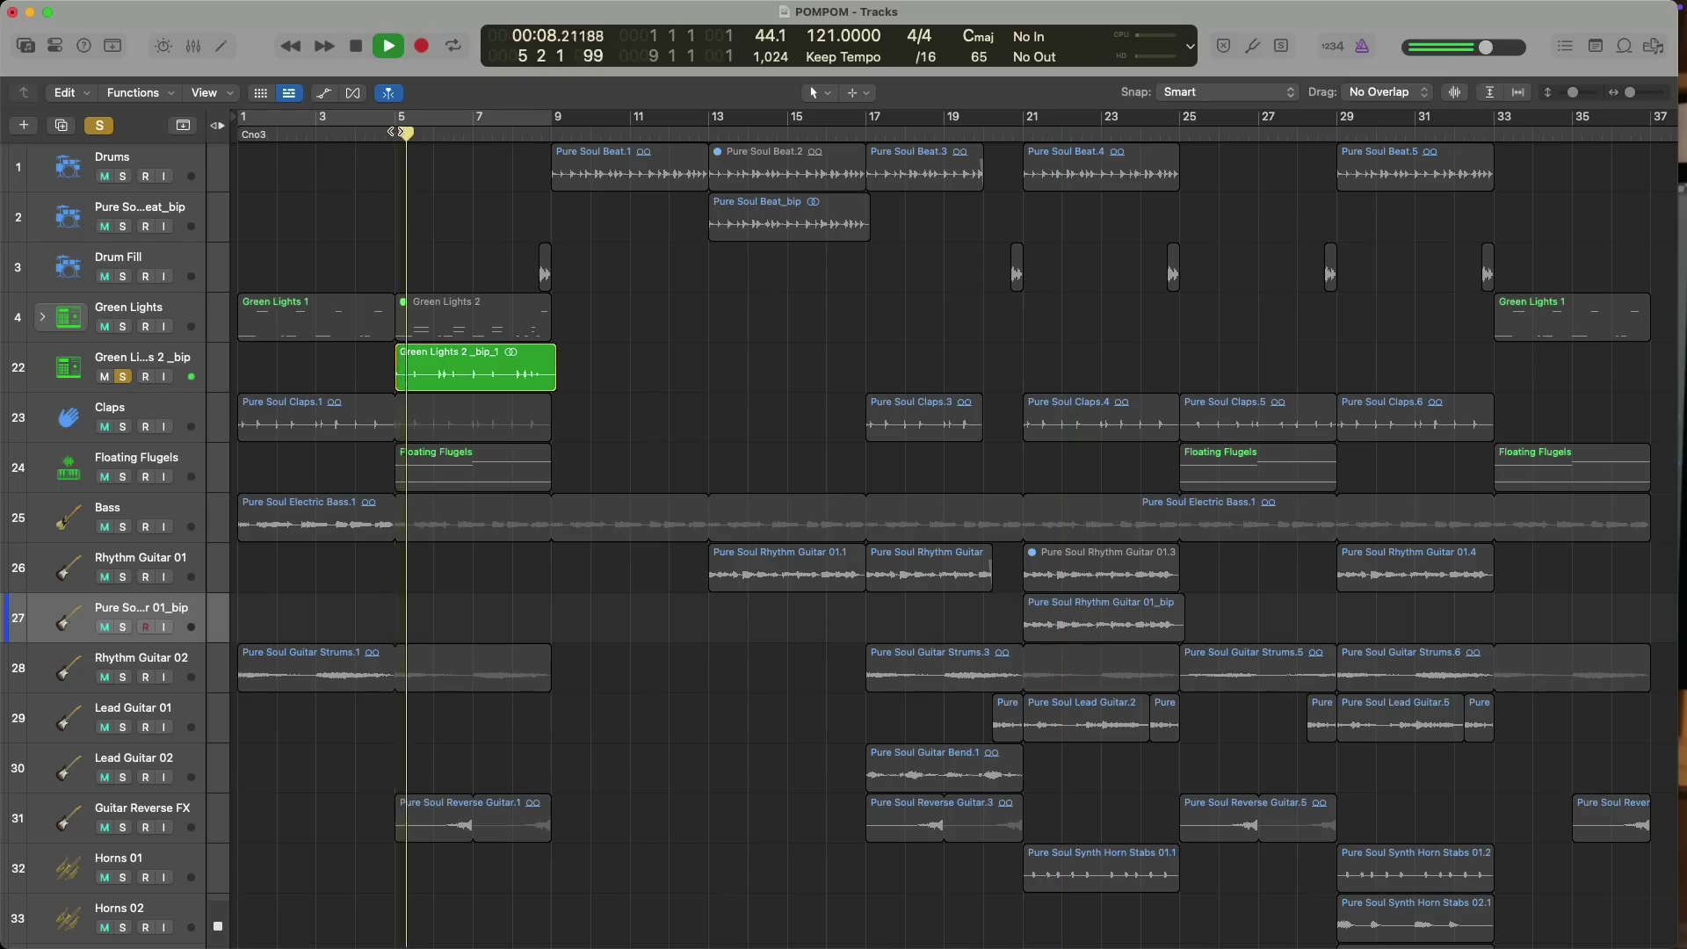
click(123, 227)
key(shift+space)
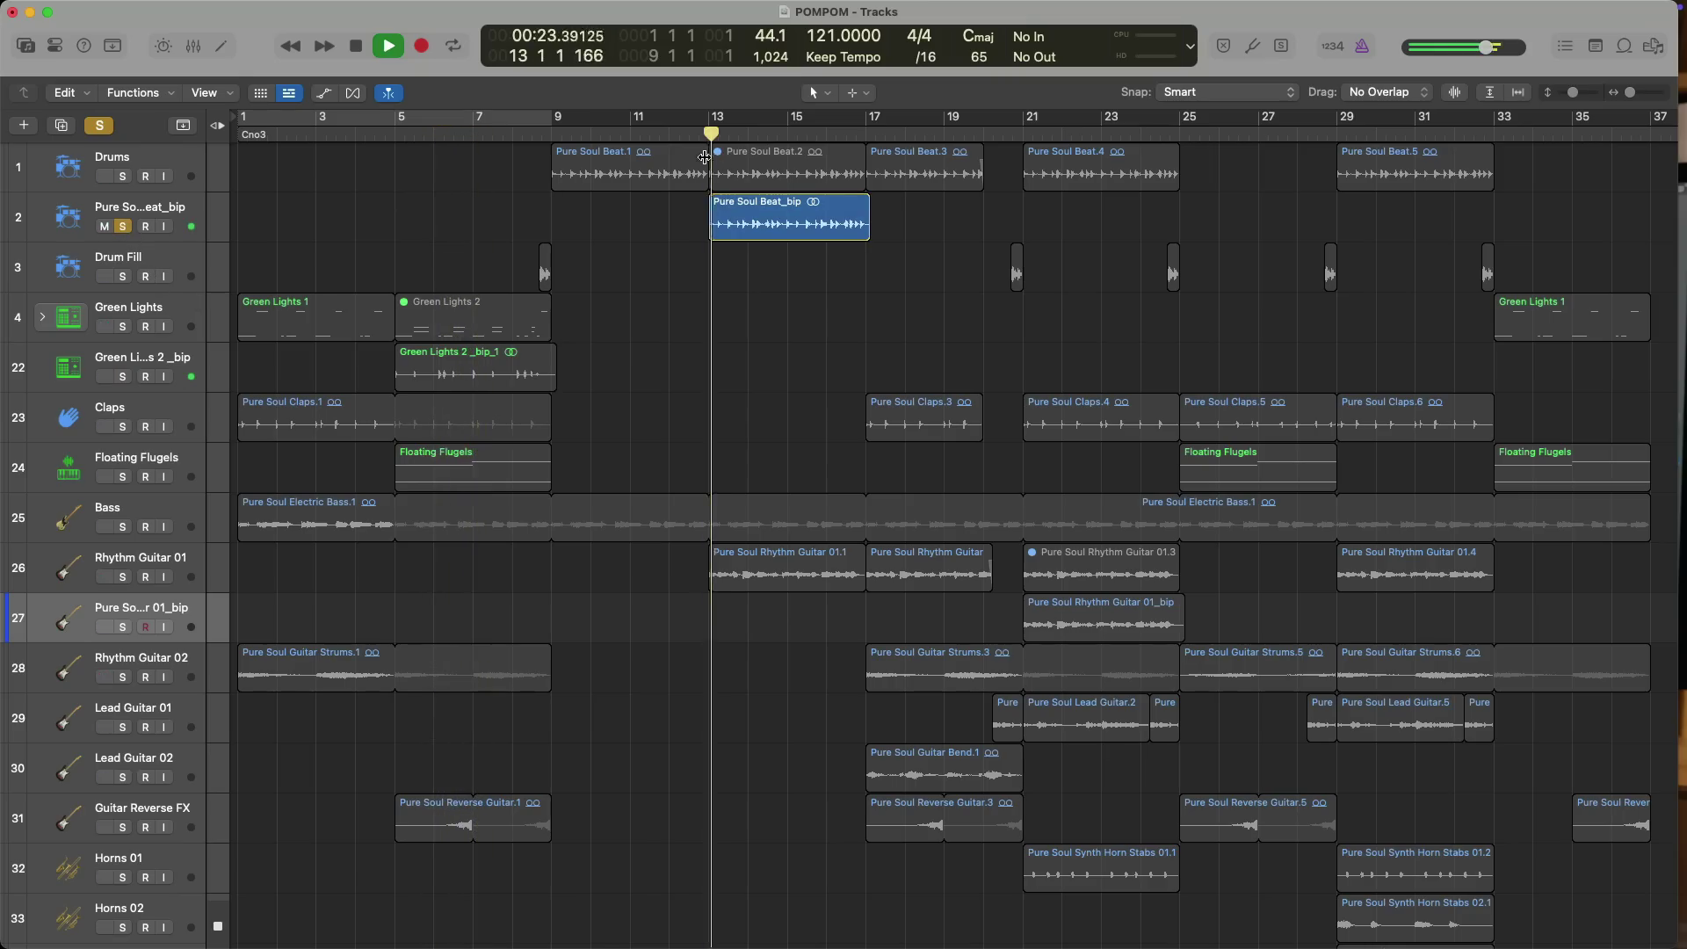
click(123, 627)
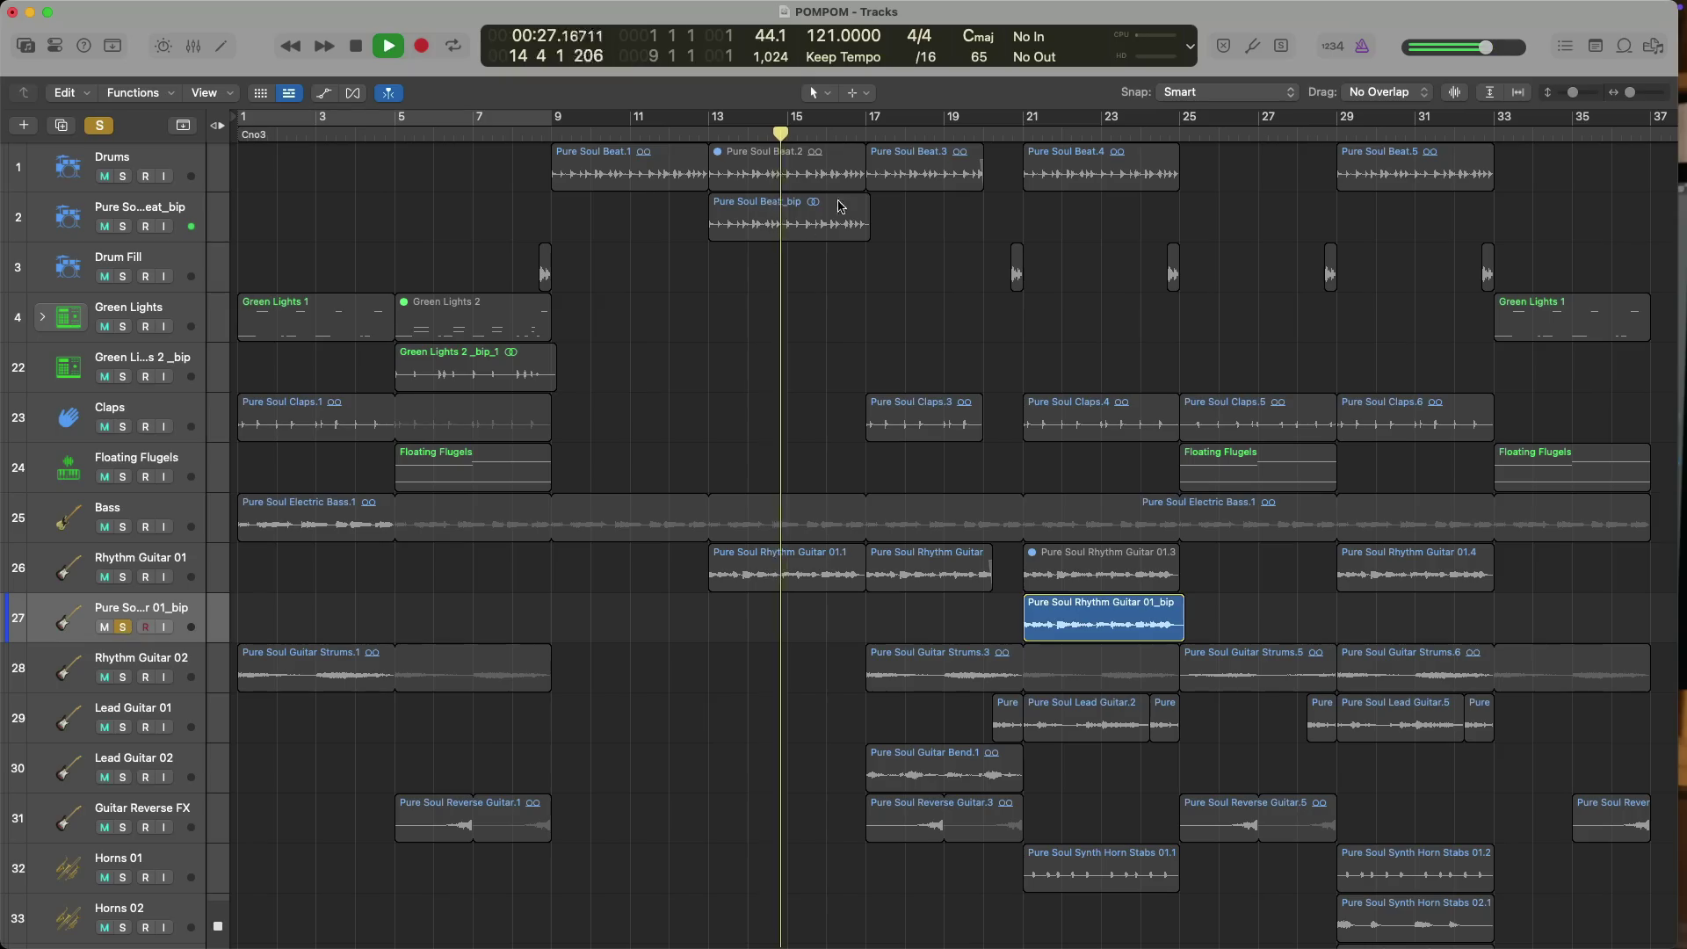
click(1015, 134)
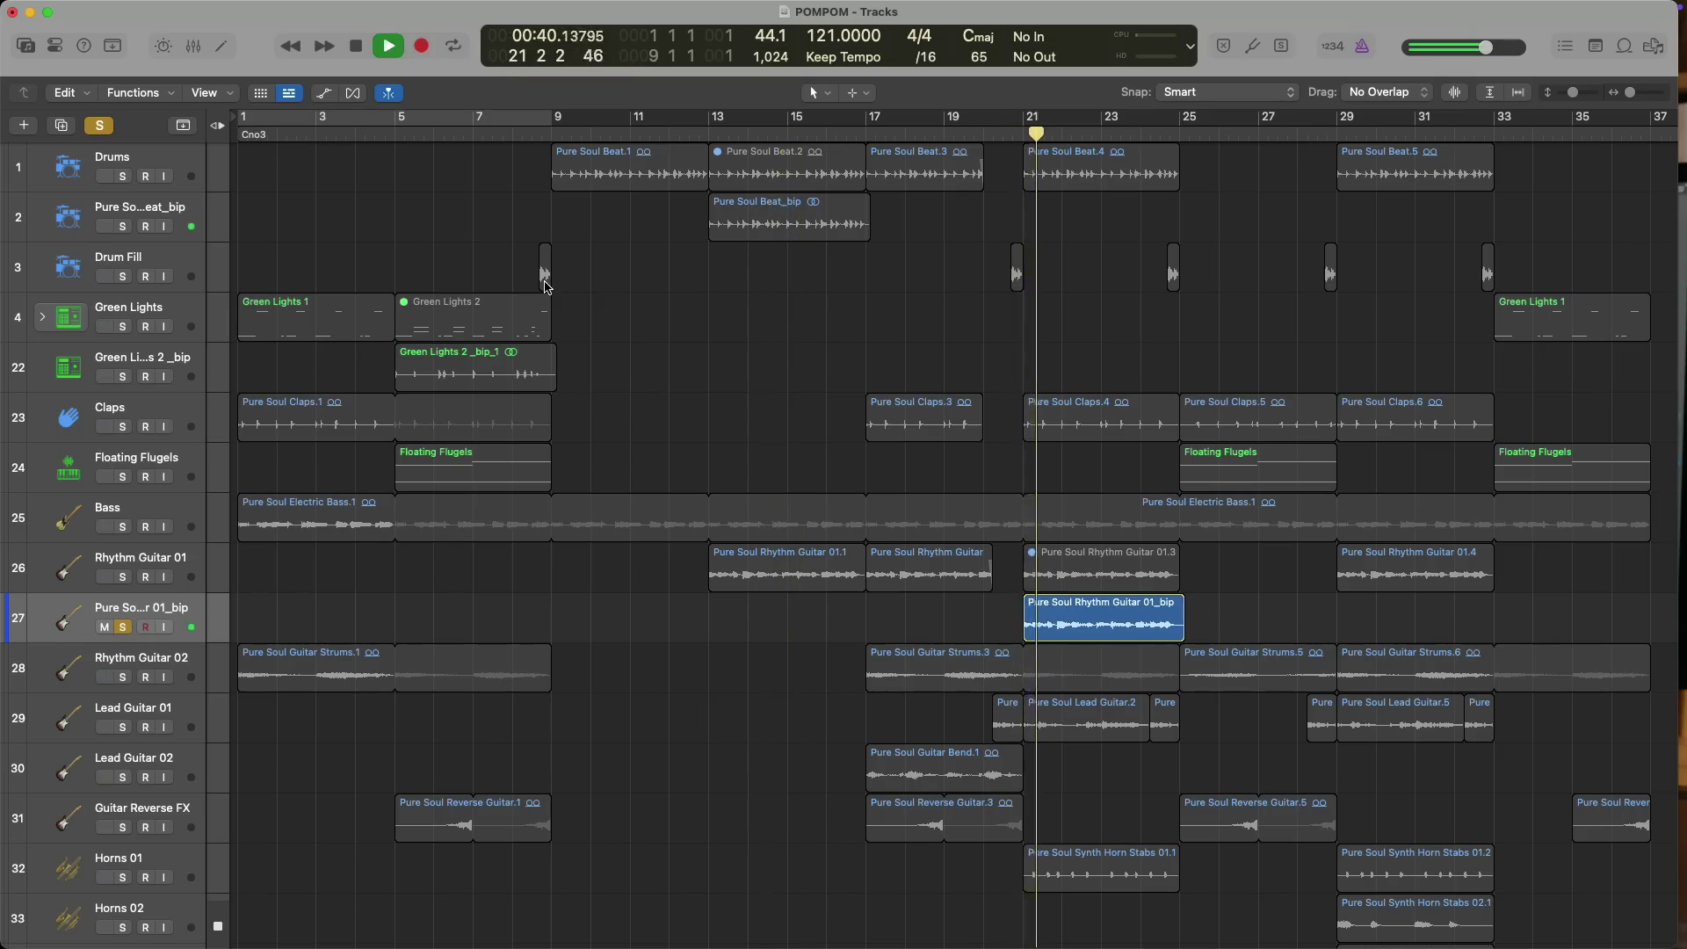
scroll(122, 633, right, 1)
key(space)
click(123, 627)
key(s)
key(s)
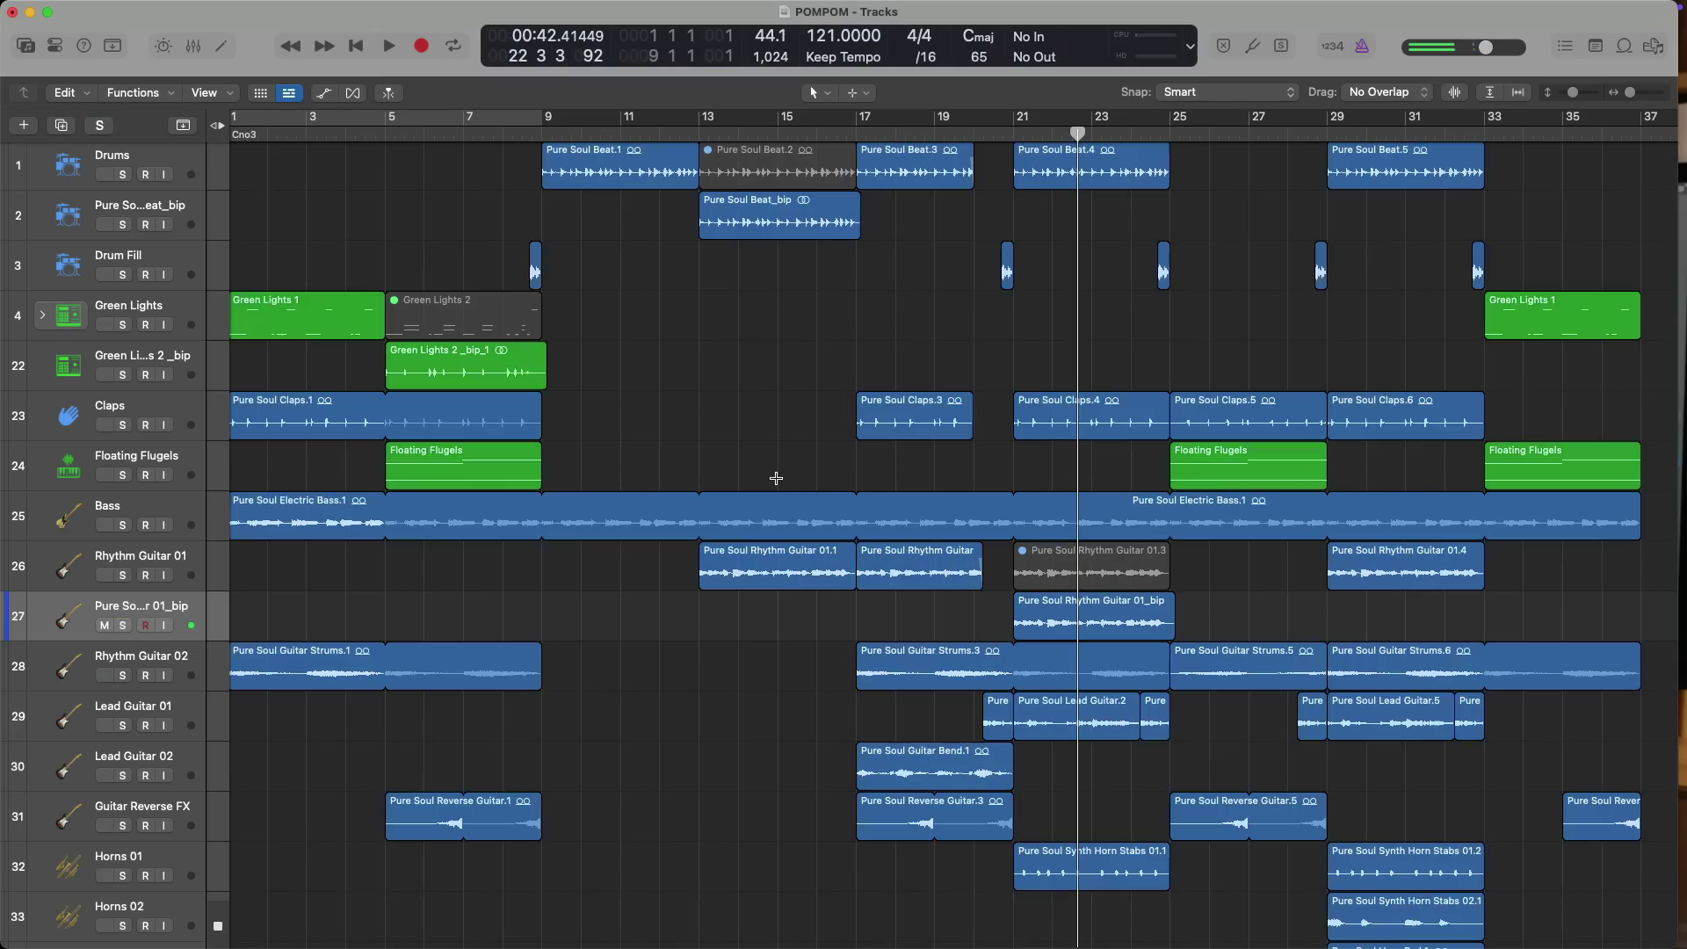
Undo the per-track bounce and bounce Pure Soul Beat.1, Beat.3 and Beat.4 in place to a new track as One File per Region
key(super+z)
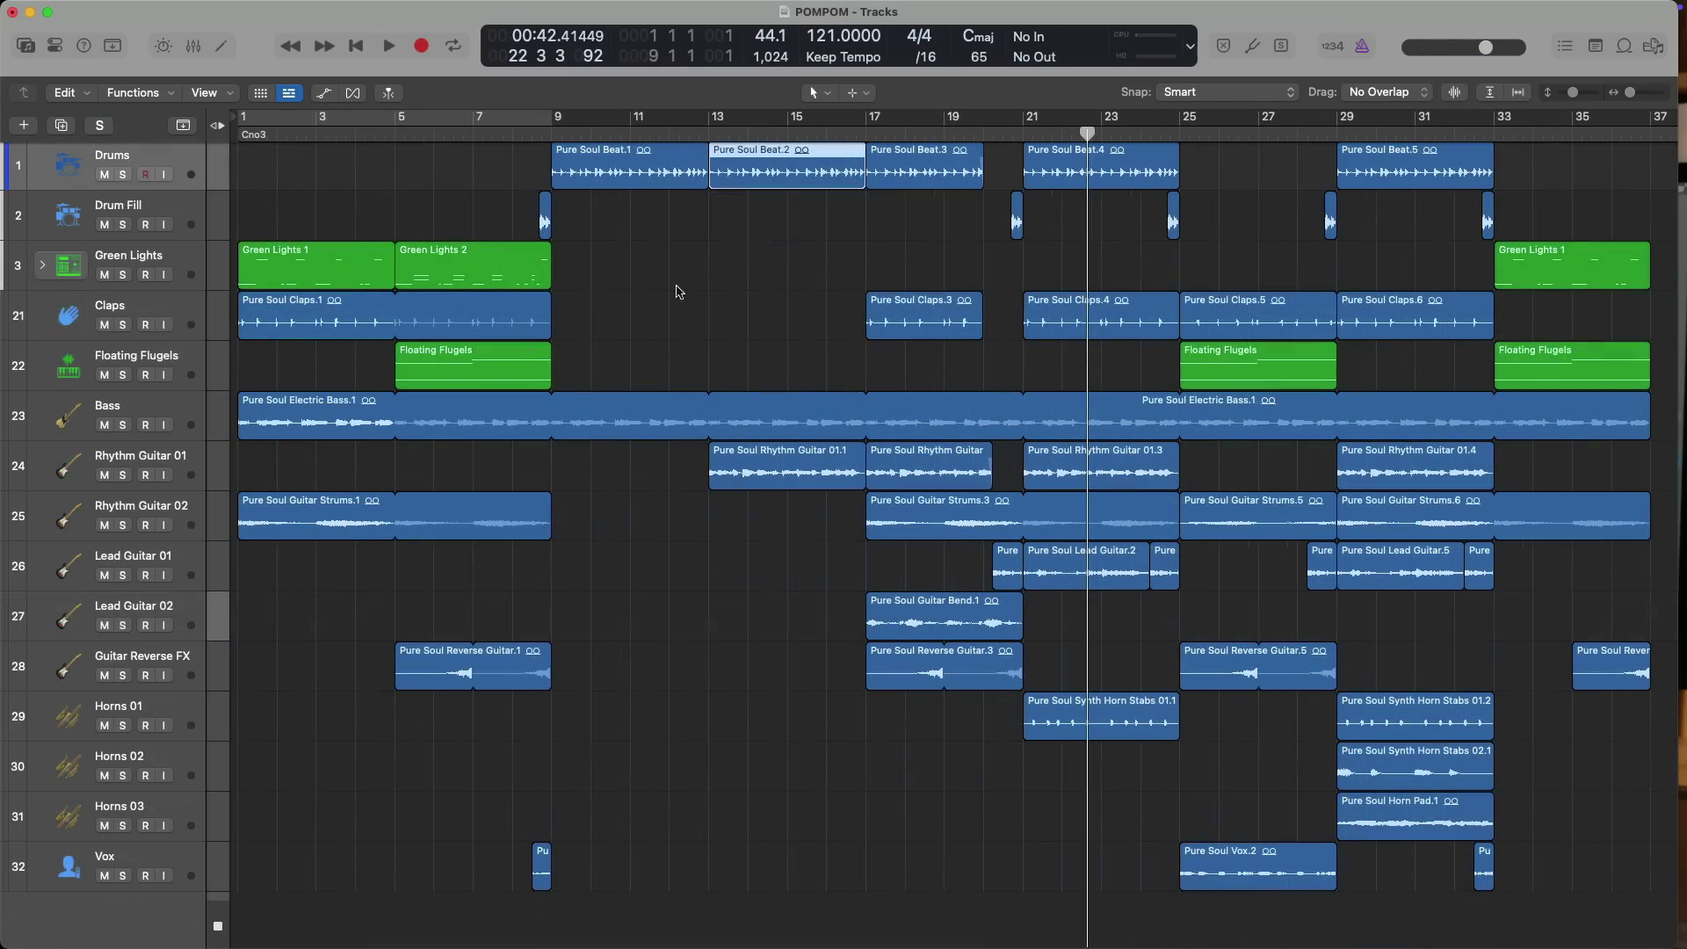
click(644, 156)
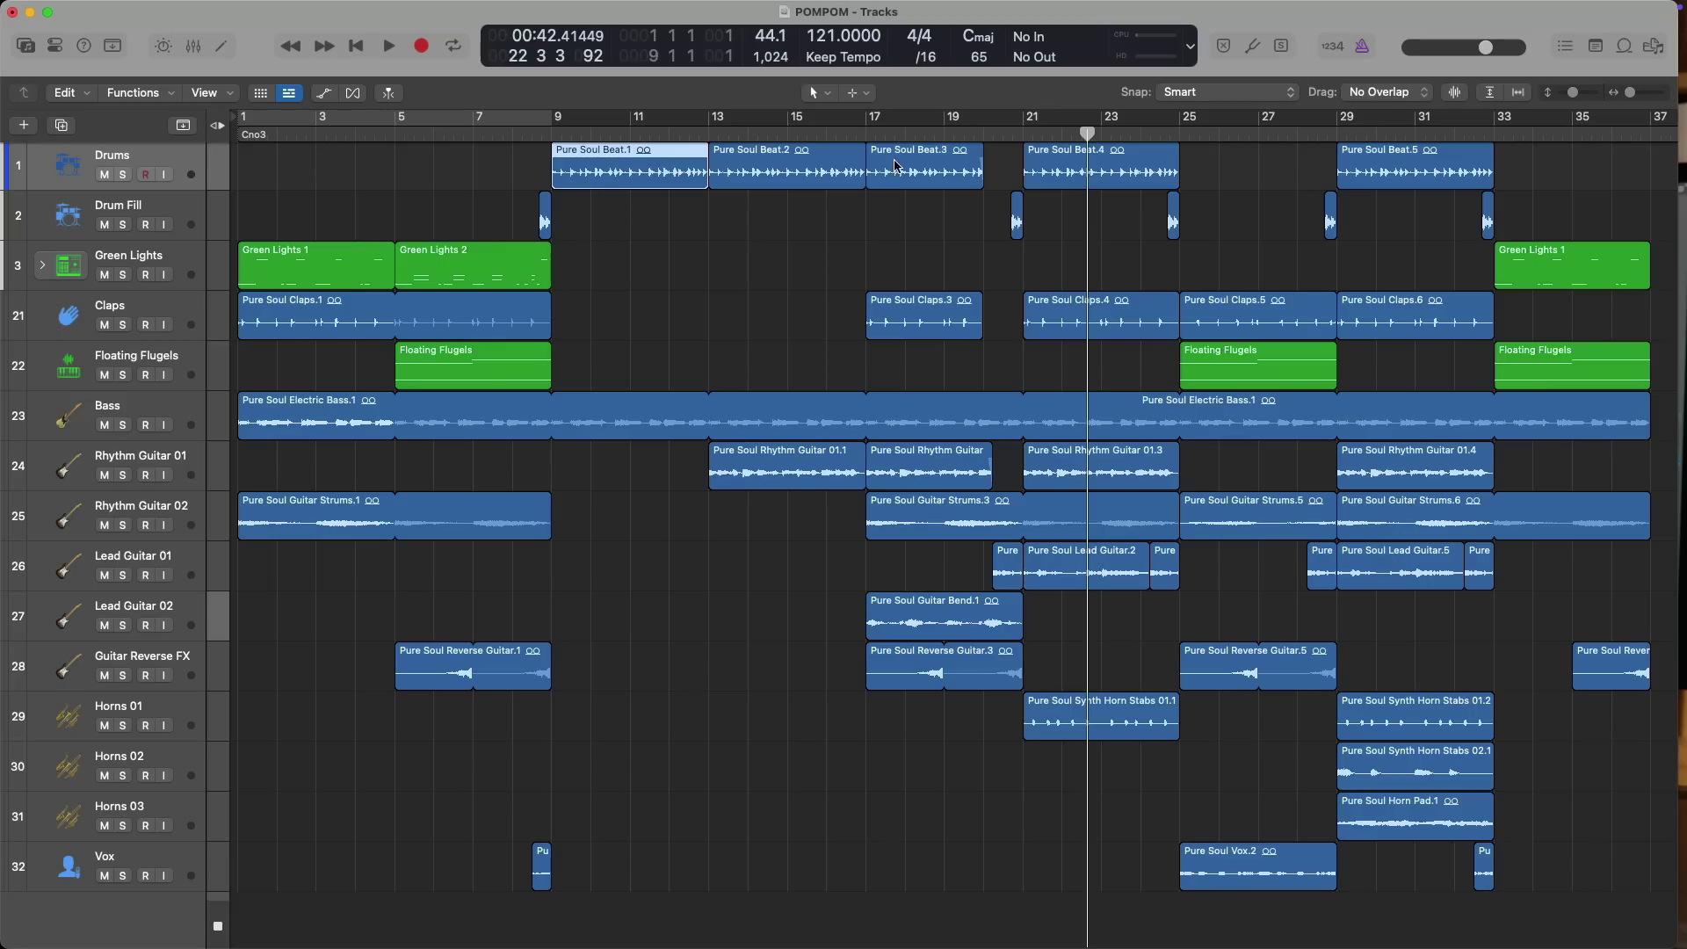
shift+click(896, 165)
shift+click(1070, 156)
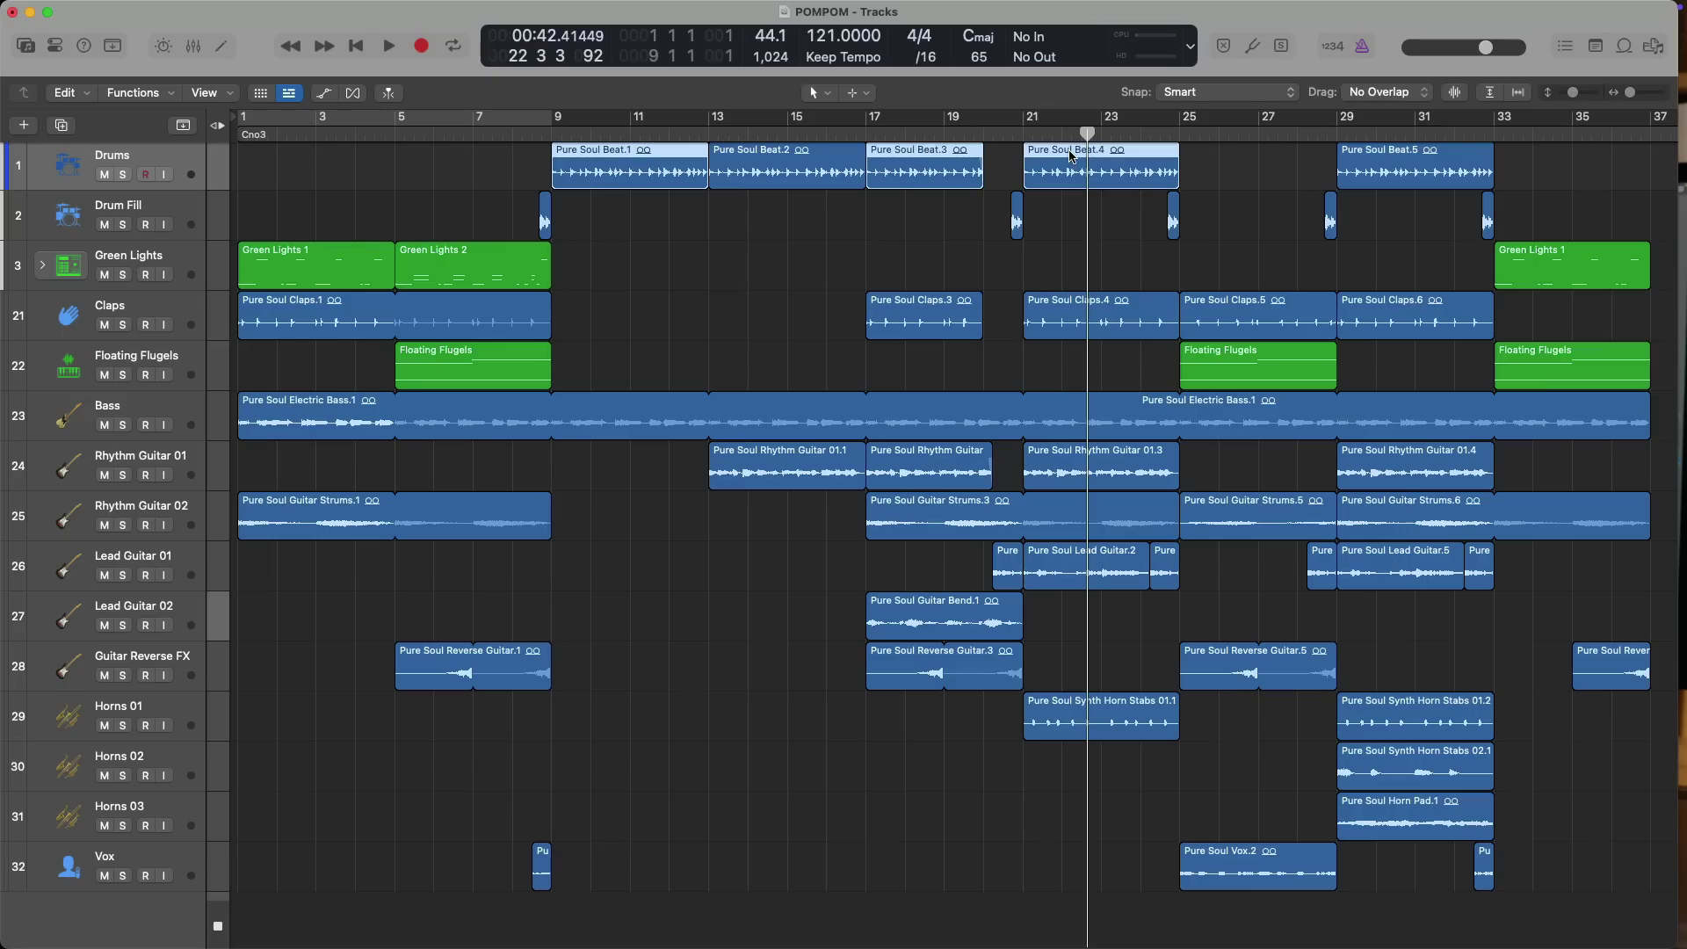
key(ctrl+b)
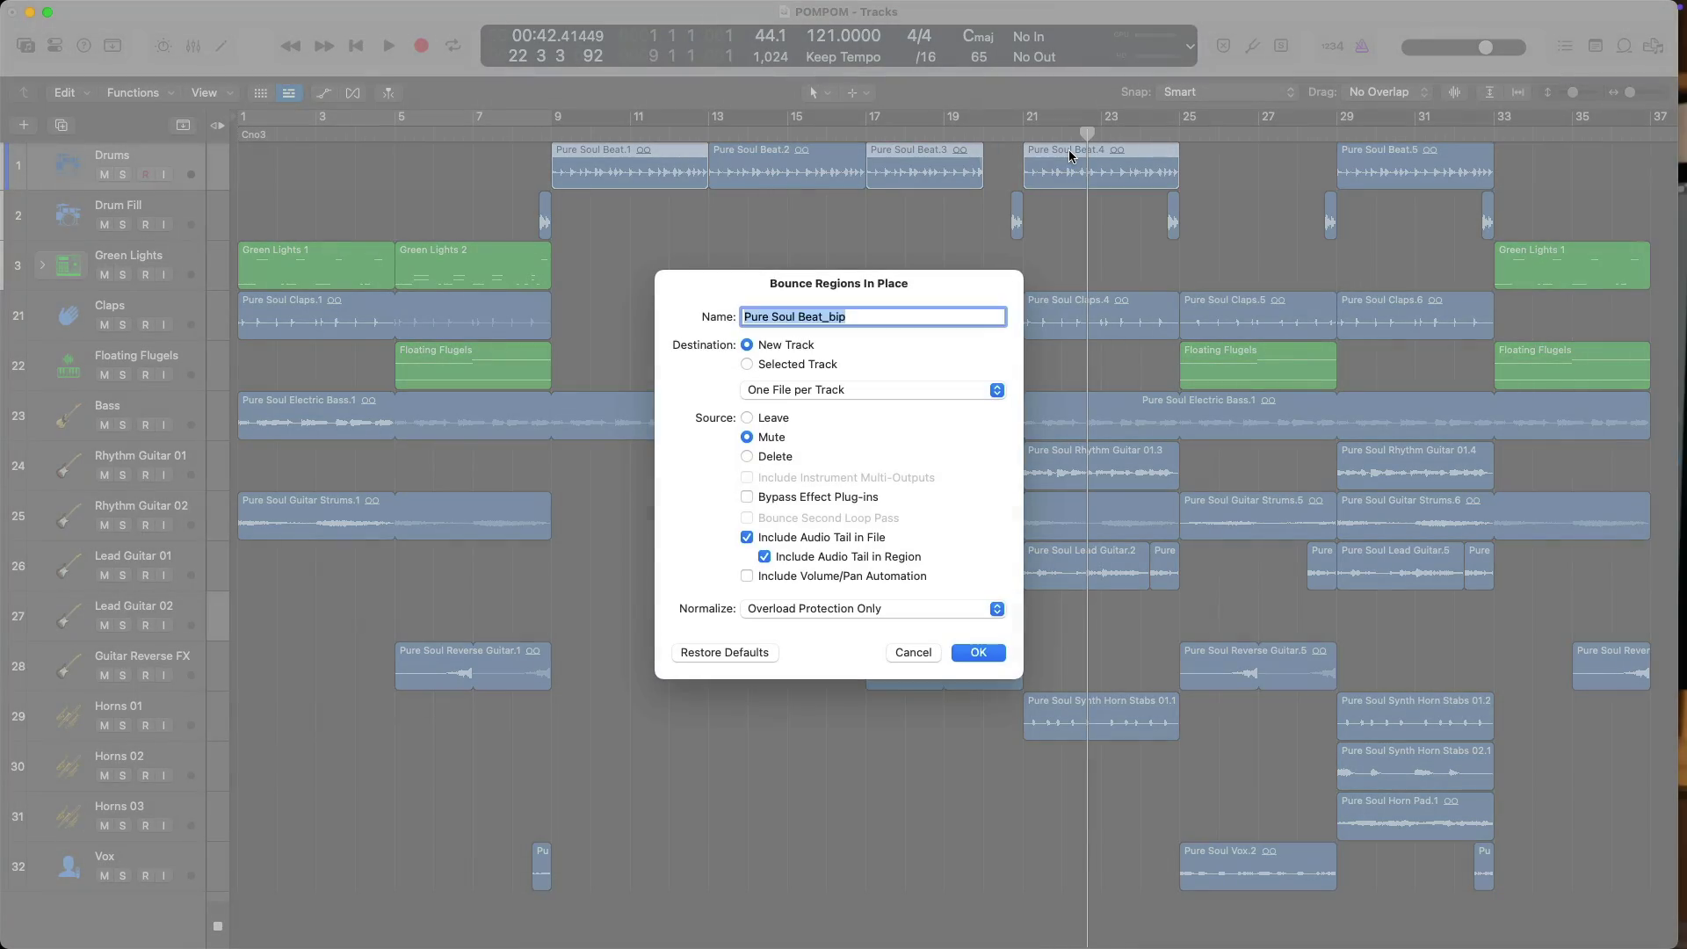
click(919, 389)
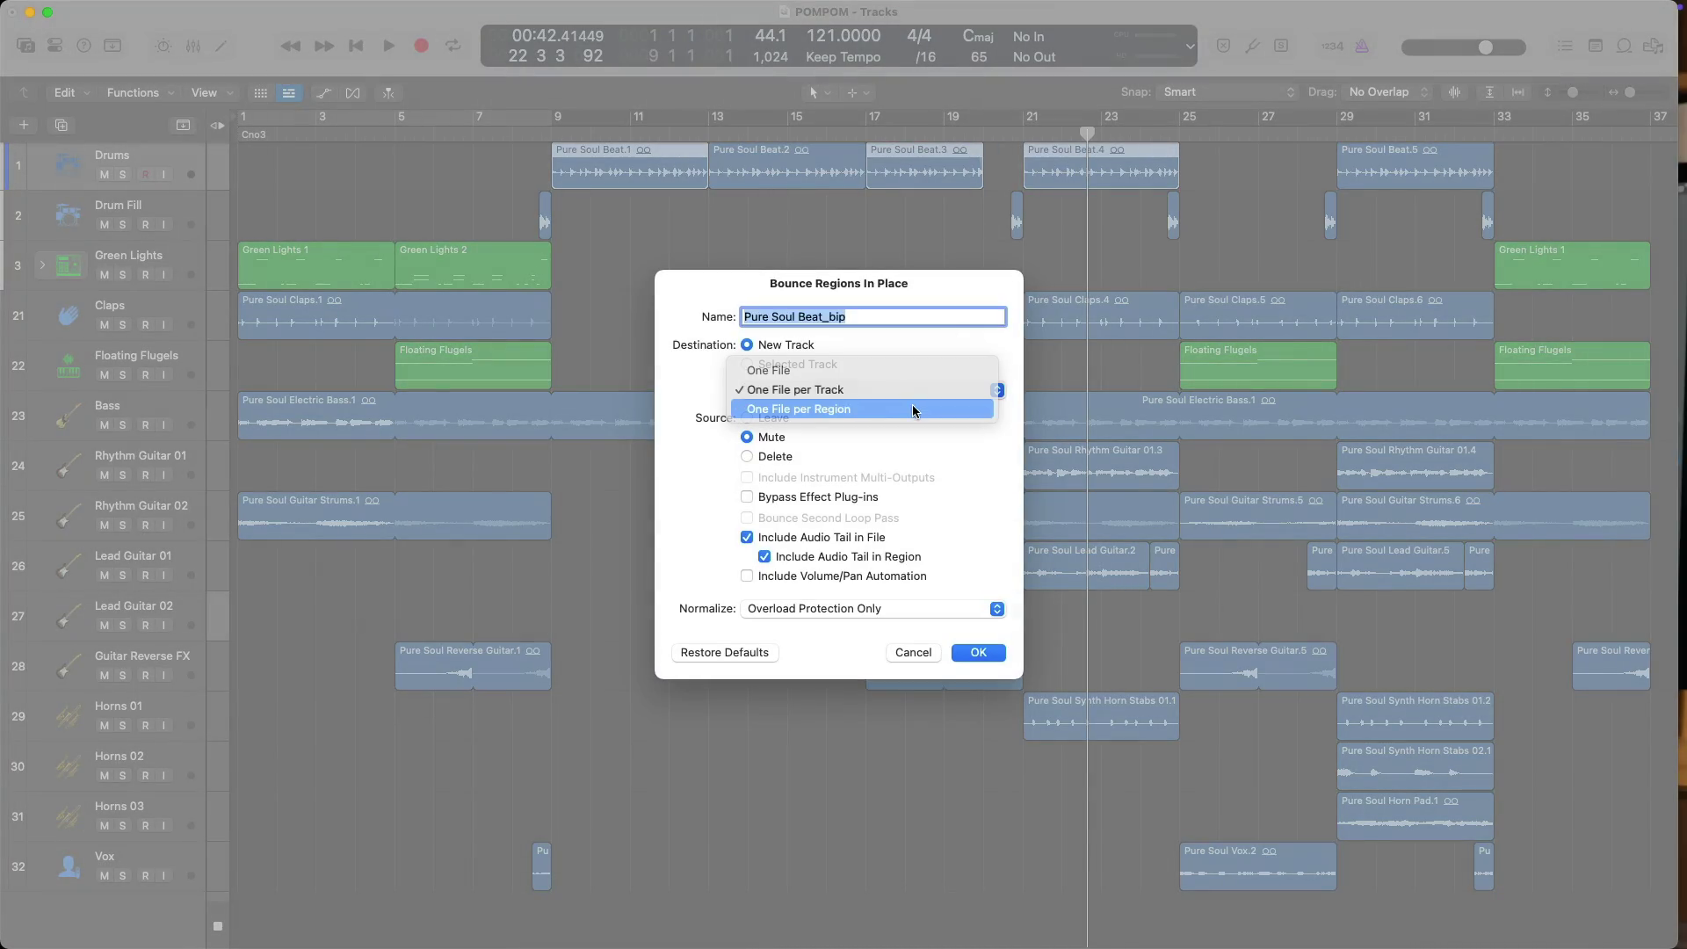
click(915, 410)
click(976, 652)
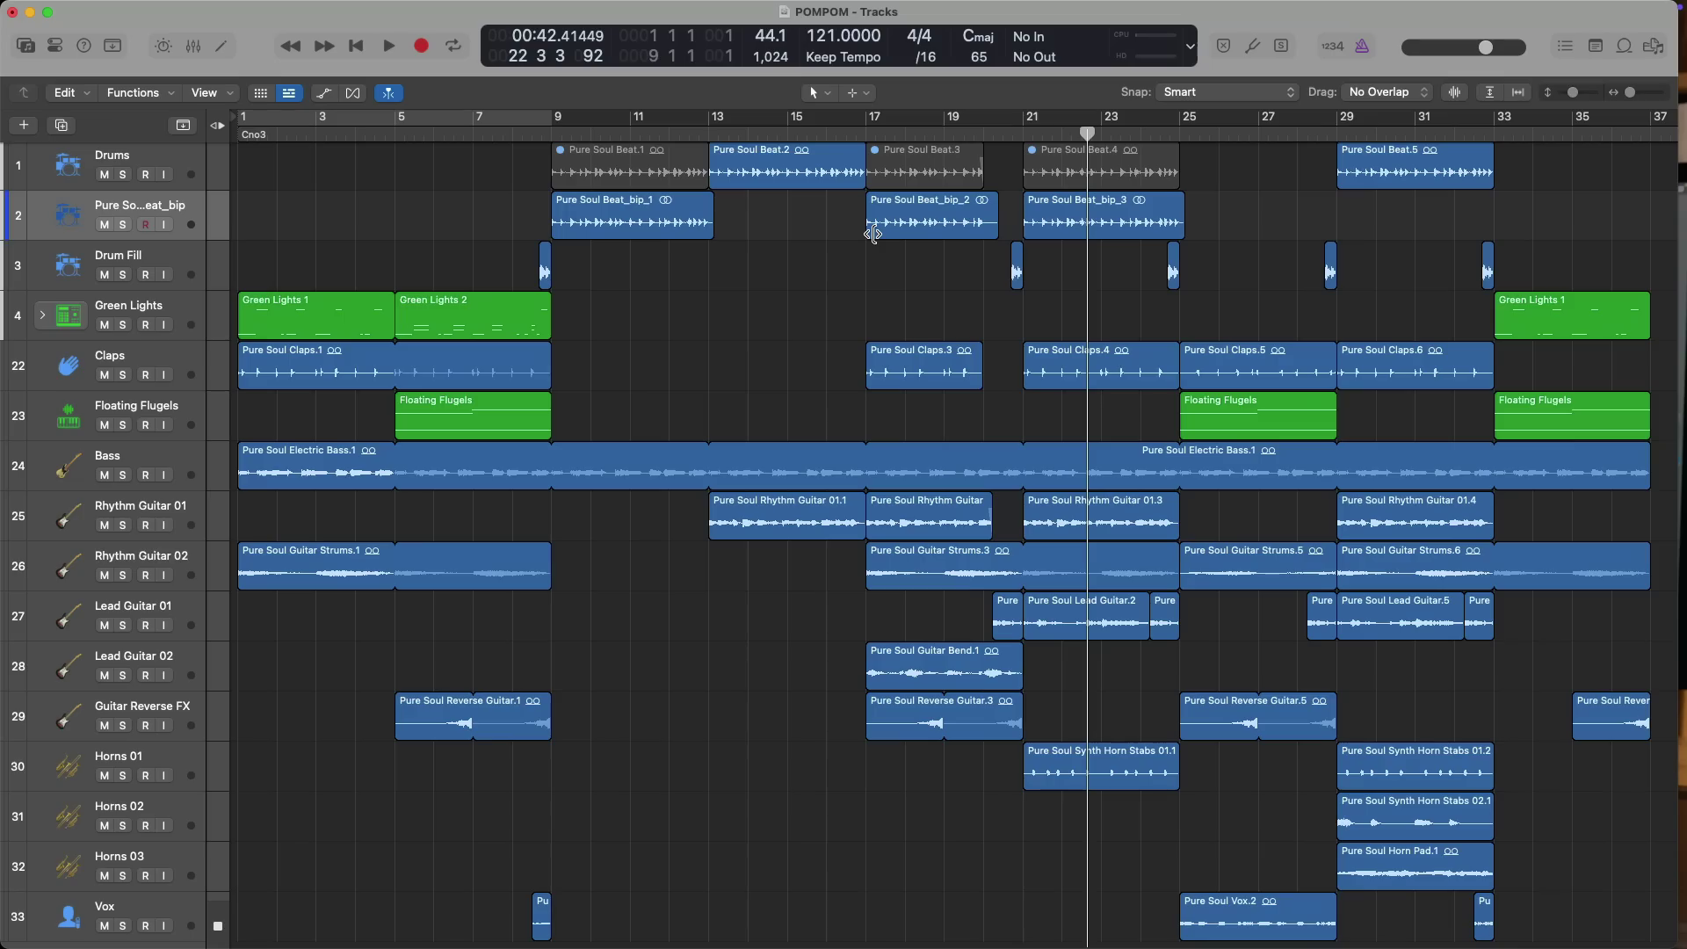
Select each of the three bounced Pure Soul Beat regions in turn to inspect them
click(589, 204)
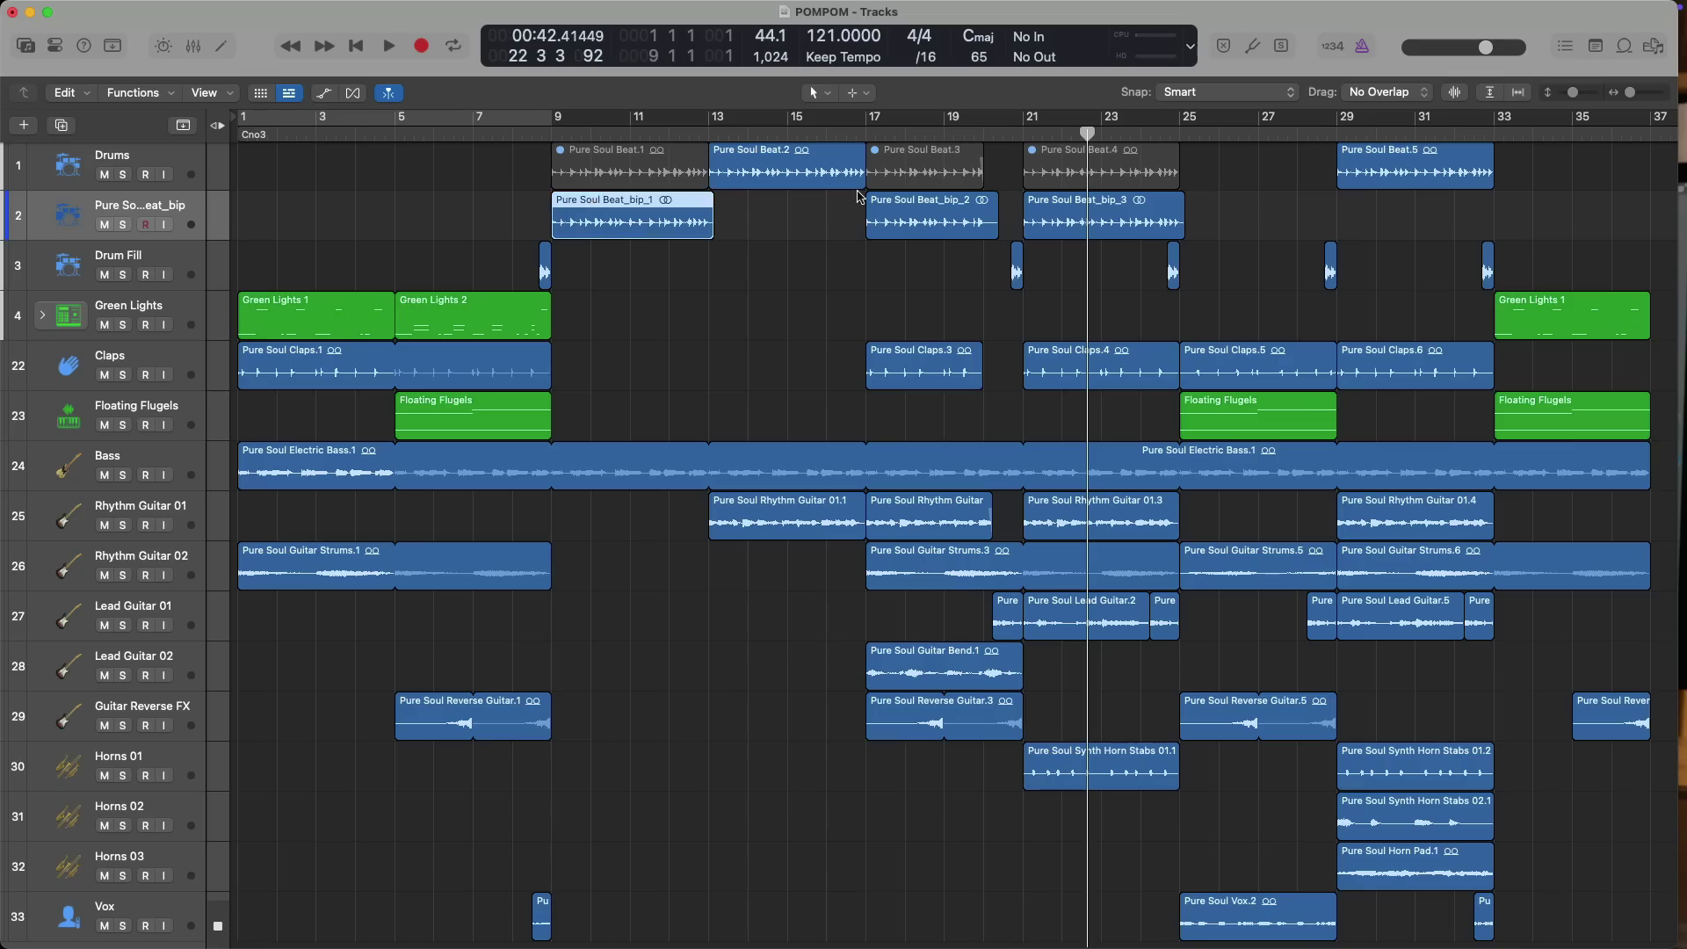
click(898, 202)
click(1042, 197)
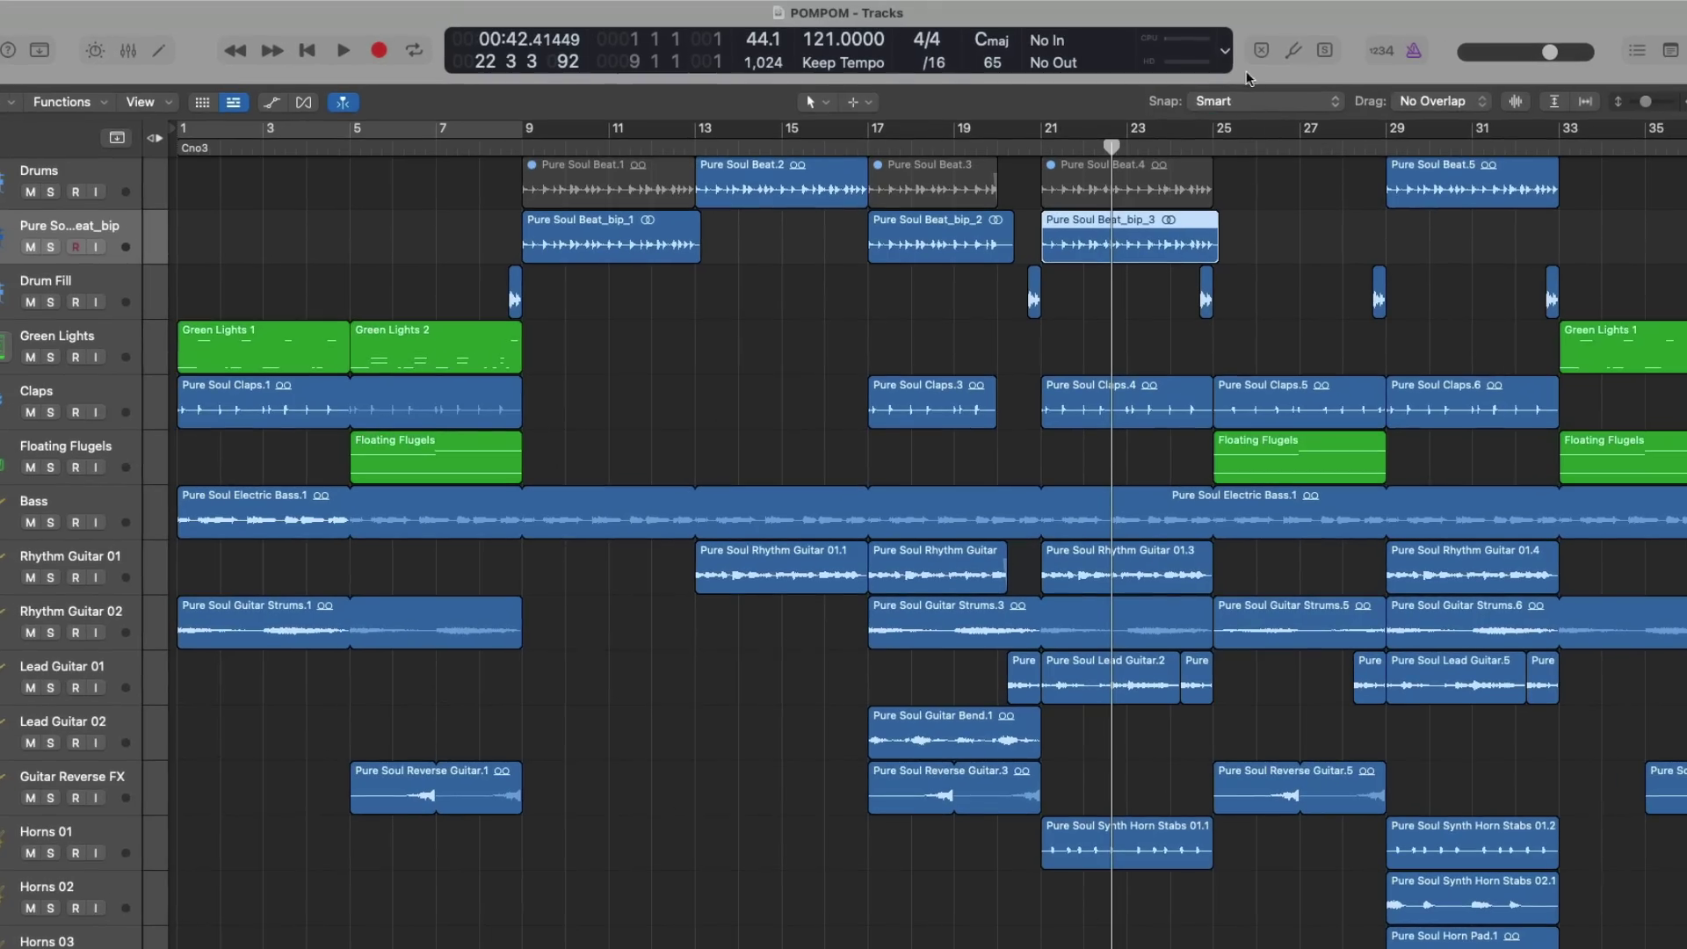
Open the control bar and display customization to examine the Sample Rate / Buffer Size option, and close it
click(1225, 53)
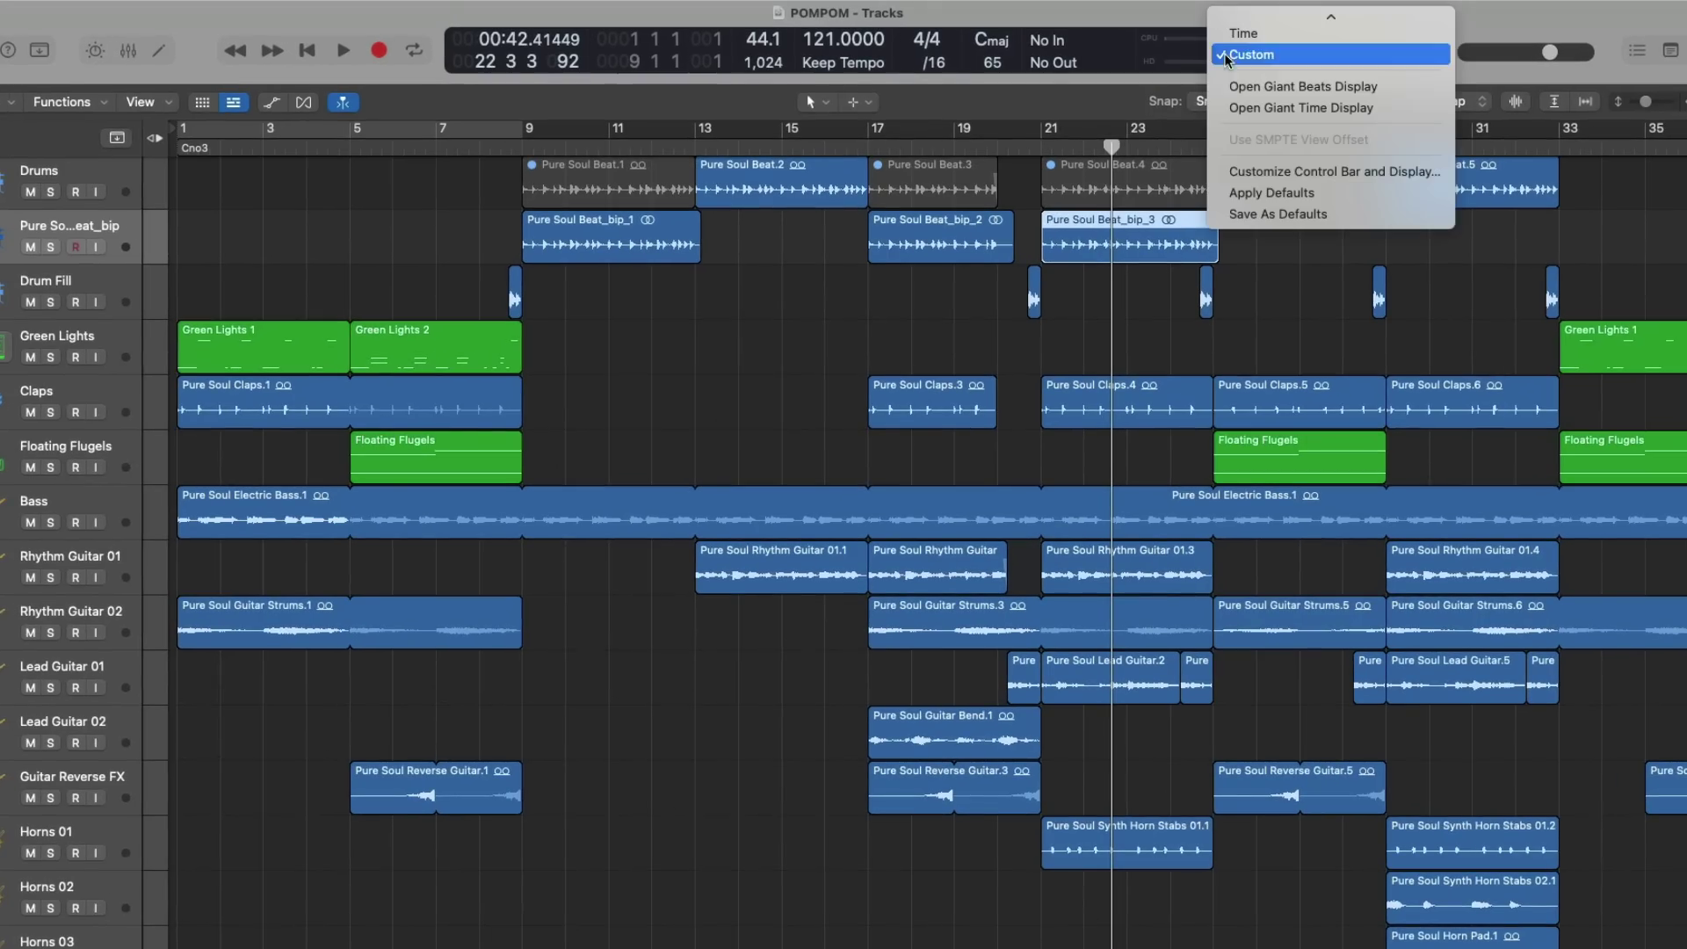
click(1245, 167)
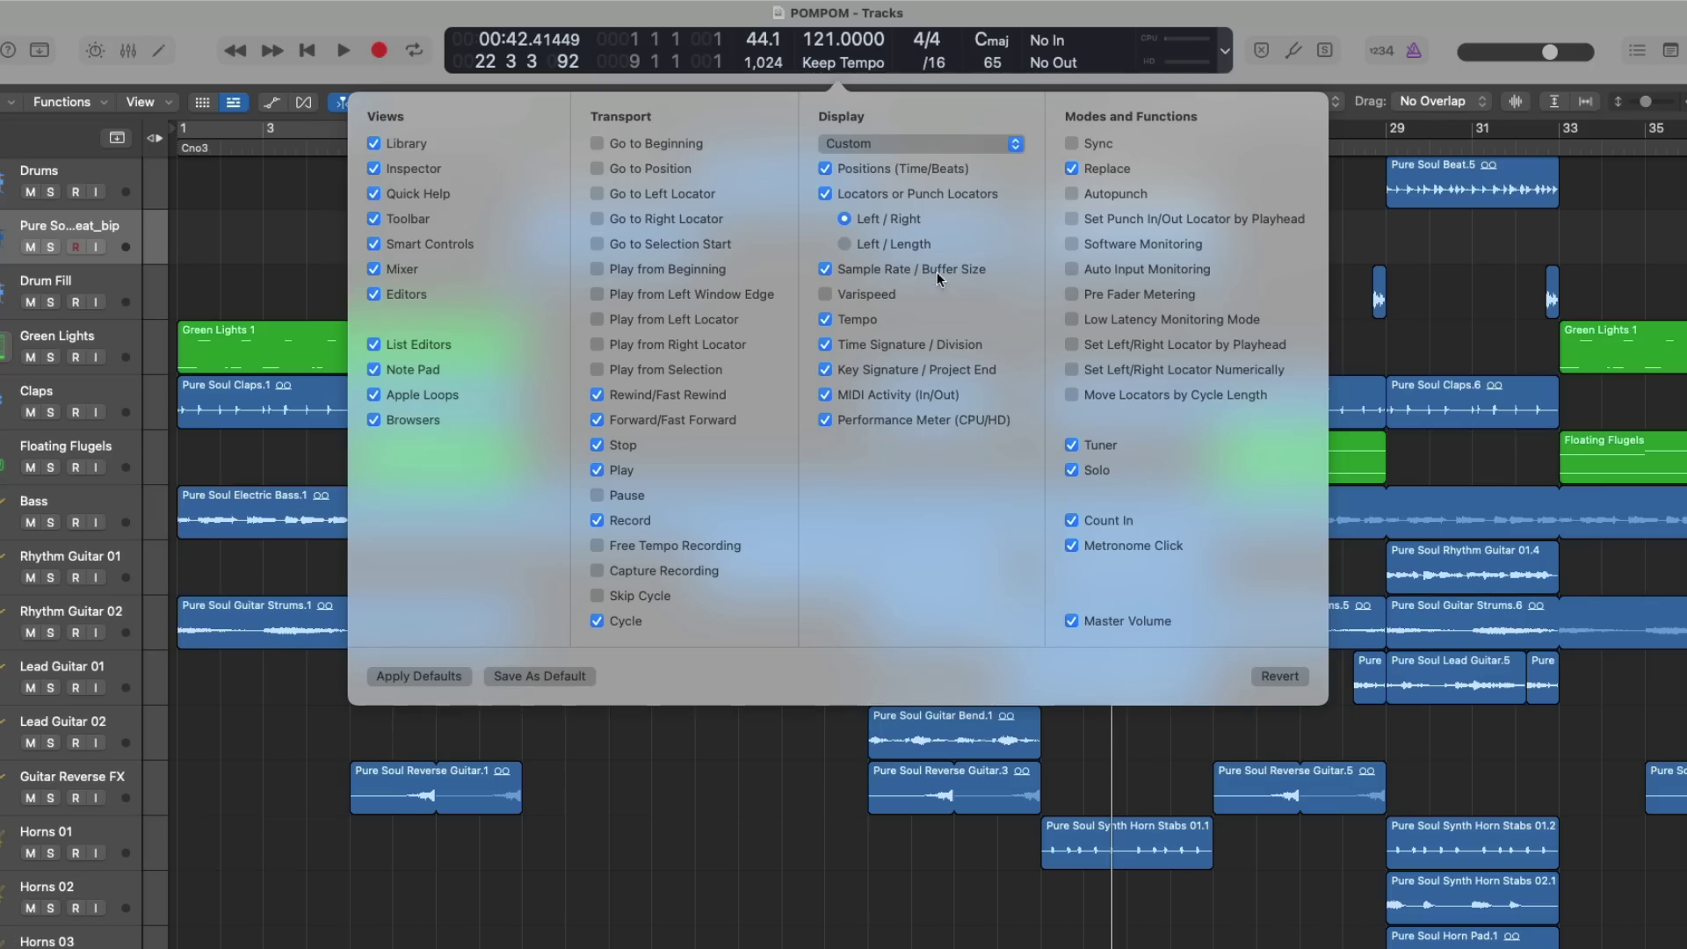
click(765, 27)
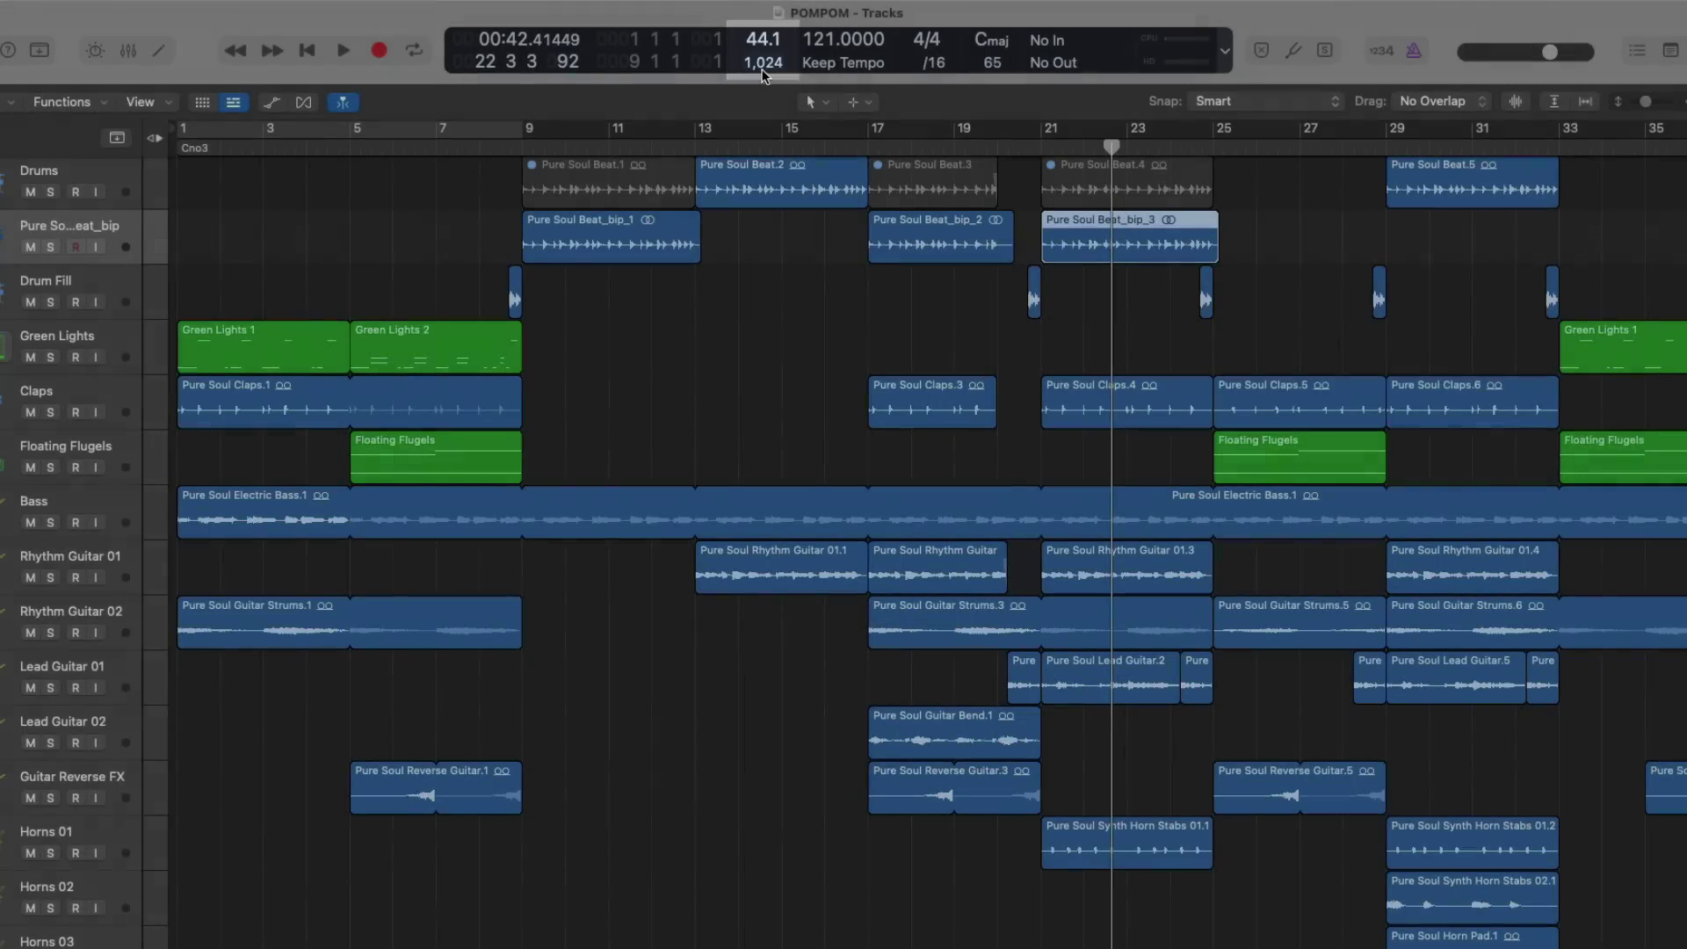
Show the mixer, try adding Mastering Assistant to the Stereo Out channel, and remove the plug-in again
key(x)
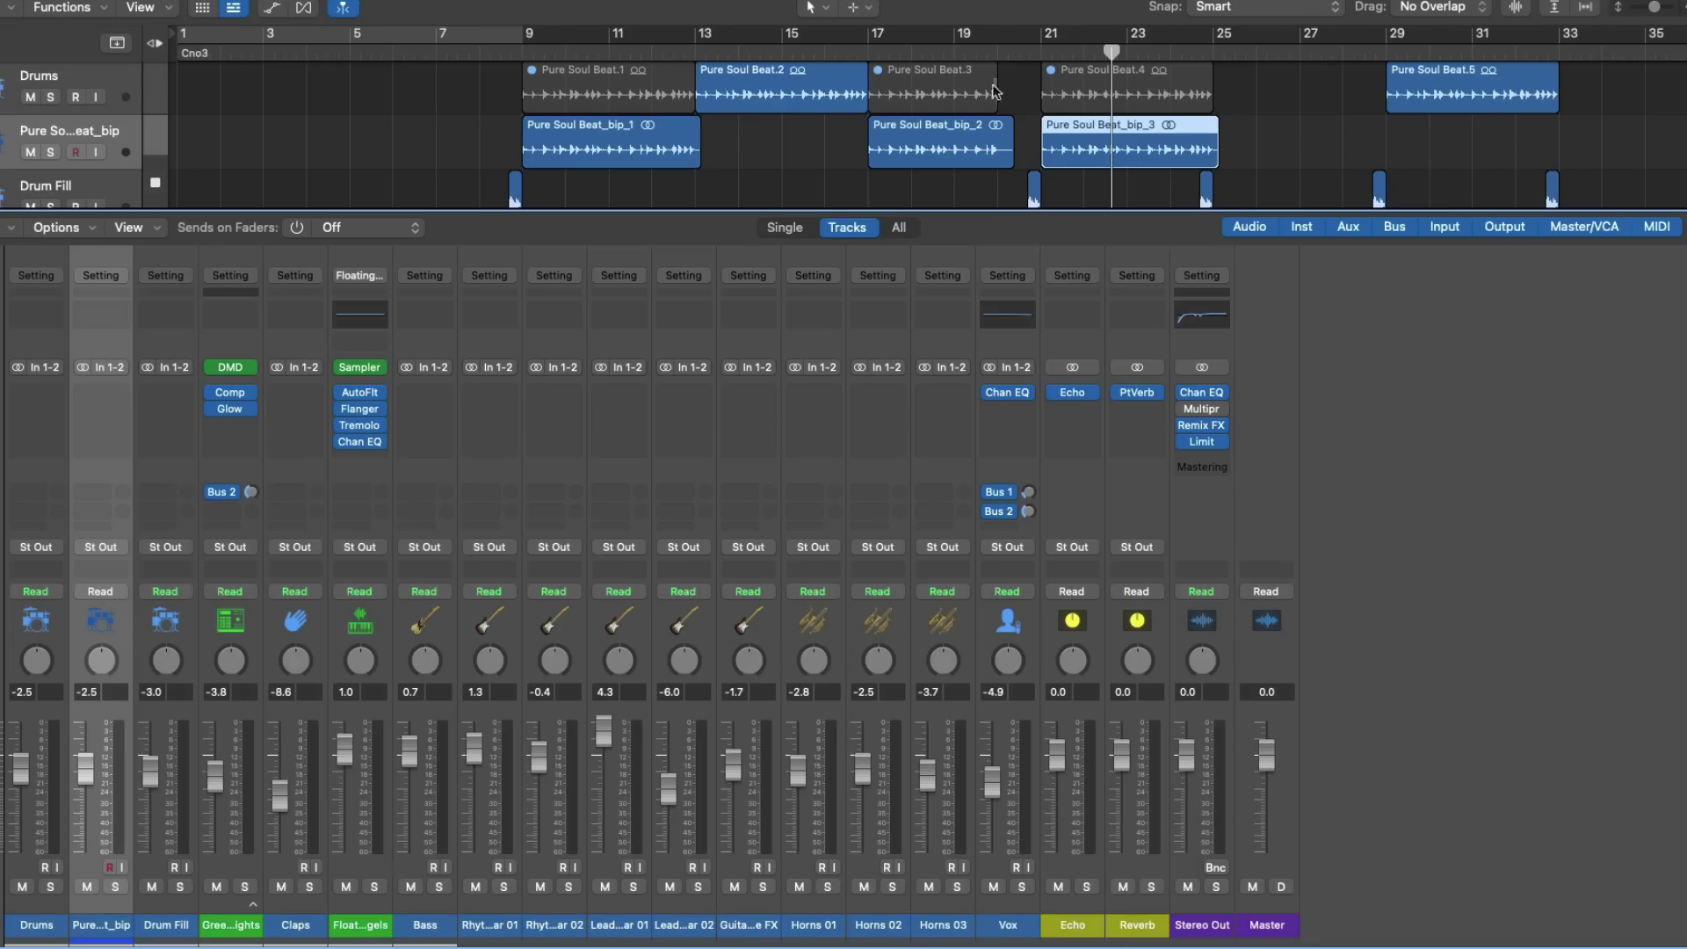
click(1200, 467)
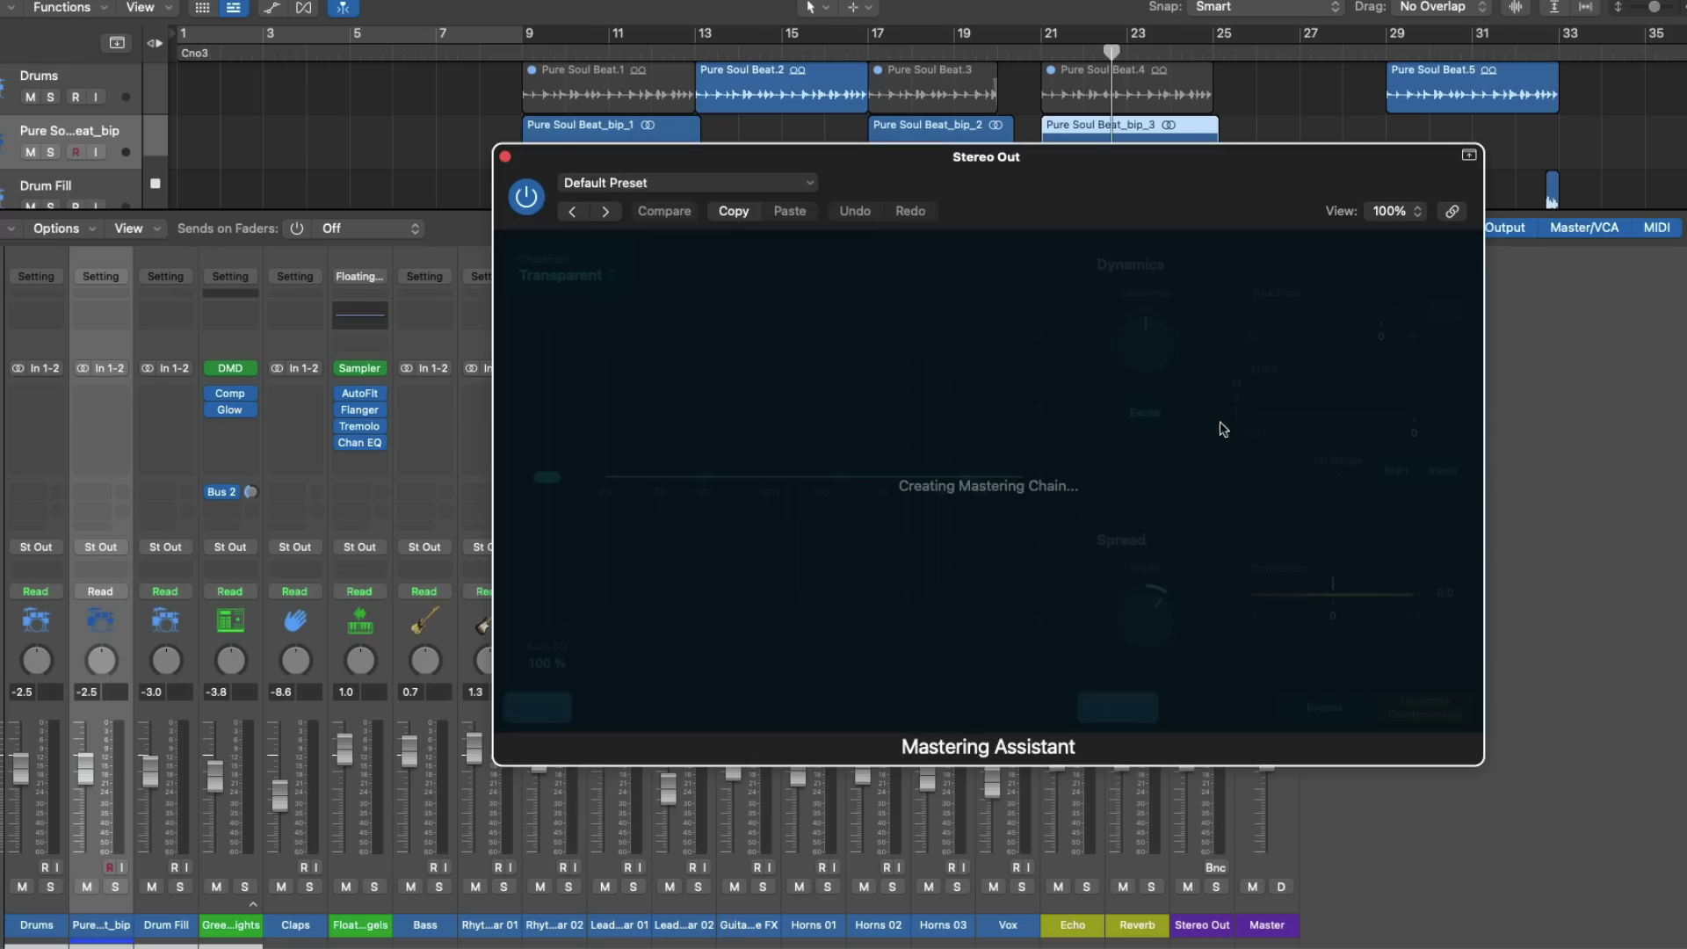
click(505, 156)
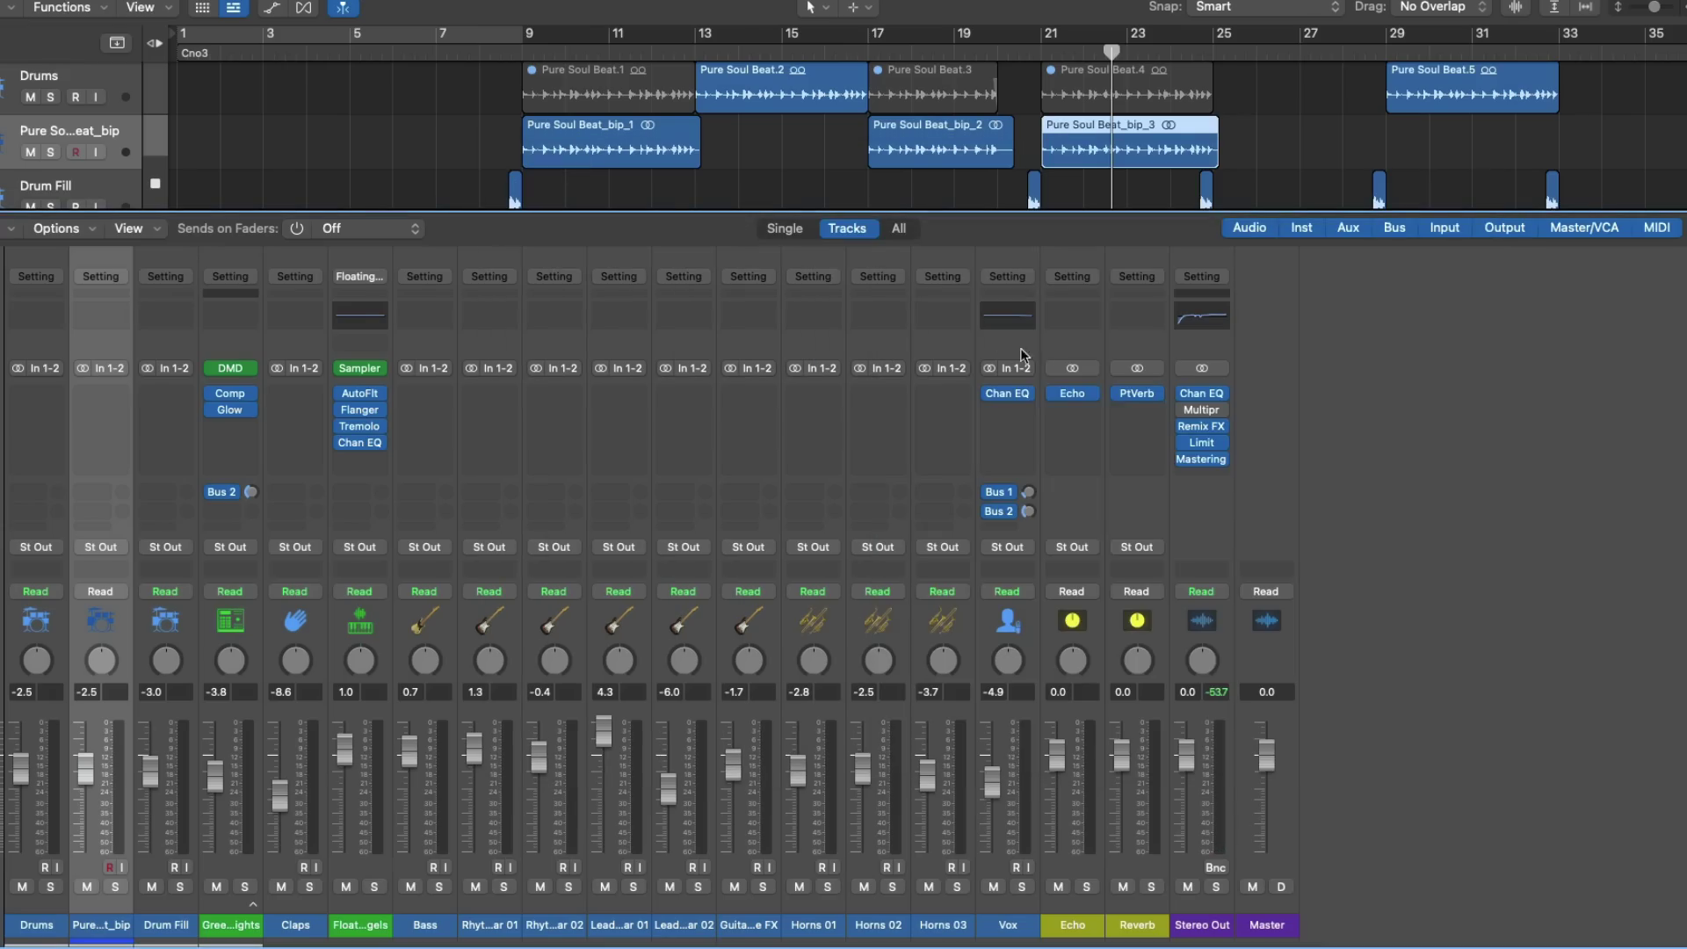
click(1223, 461)
click(1246, 429)
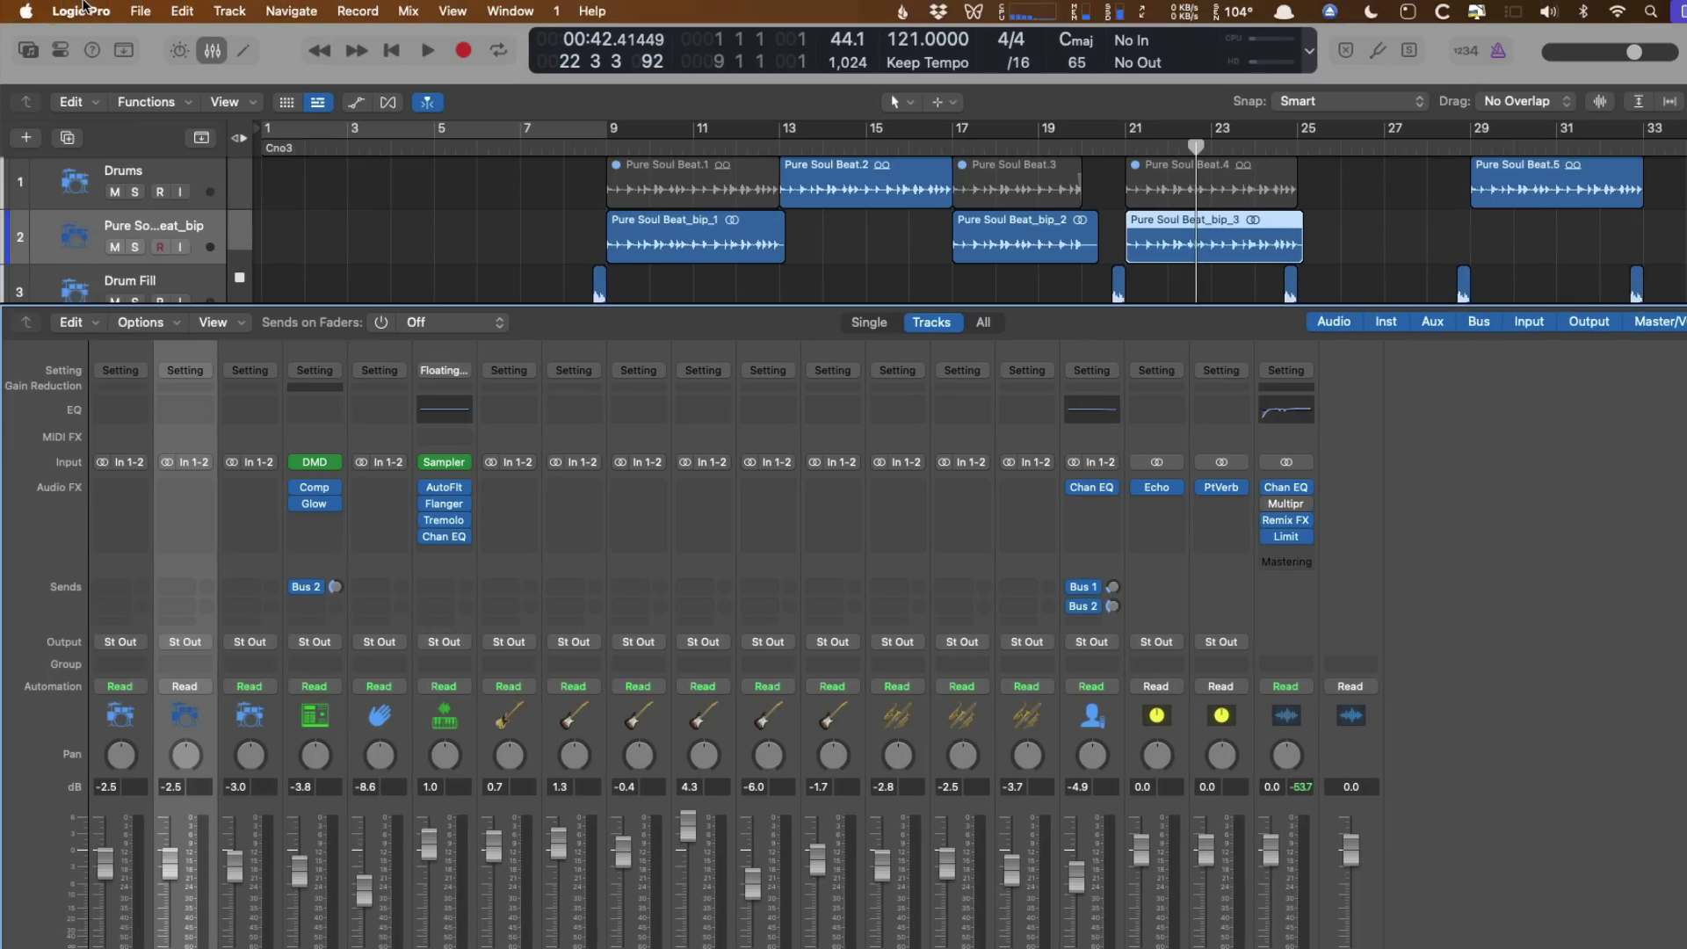
Turn off Show "Mastering Assistant" Button in Stereo Output in the mixer view settings
click(82, 10)
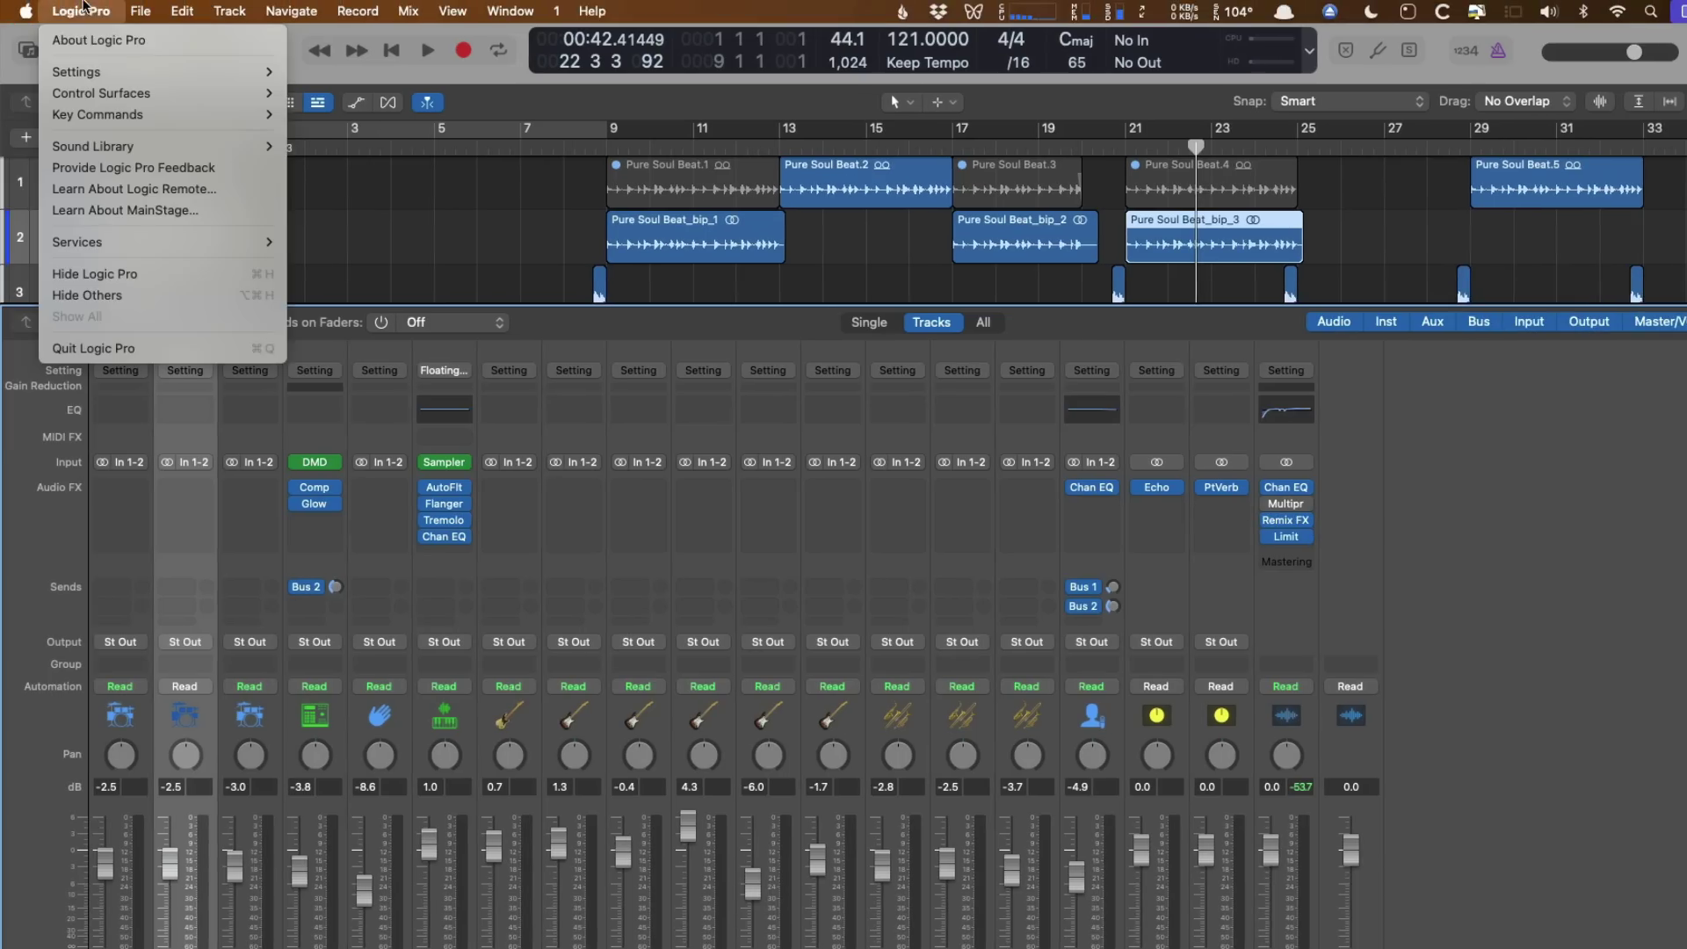
mouse_move(88, 70)
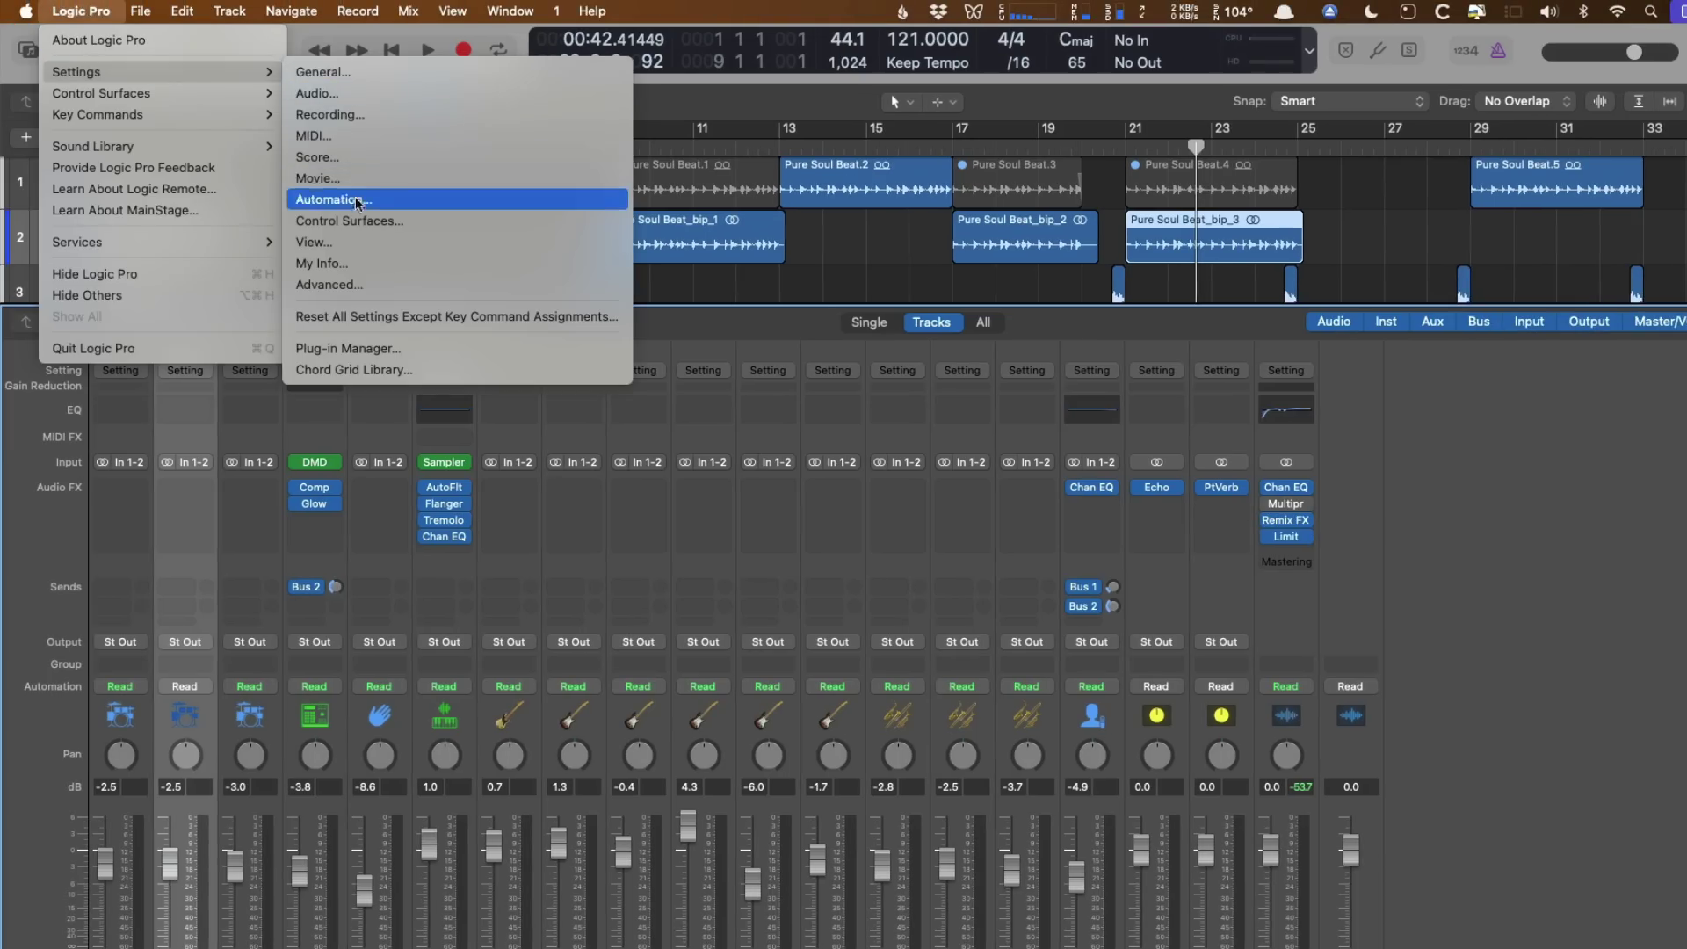
click(361, 242)
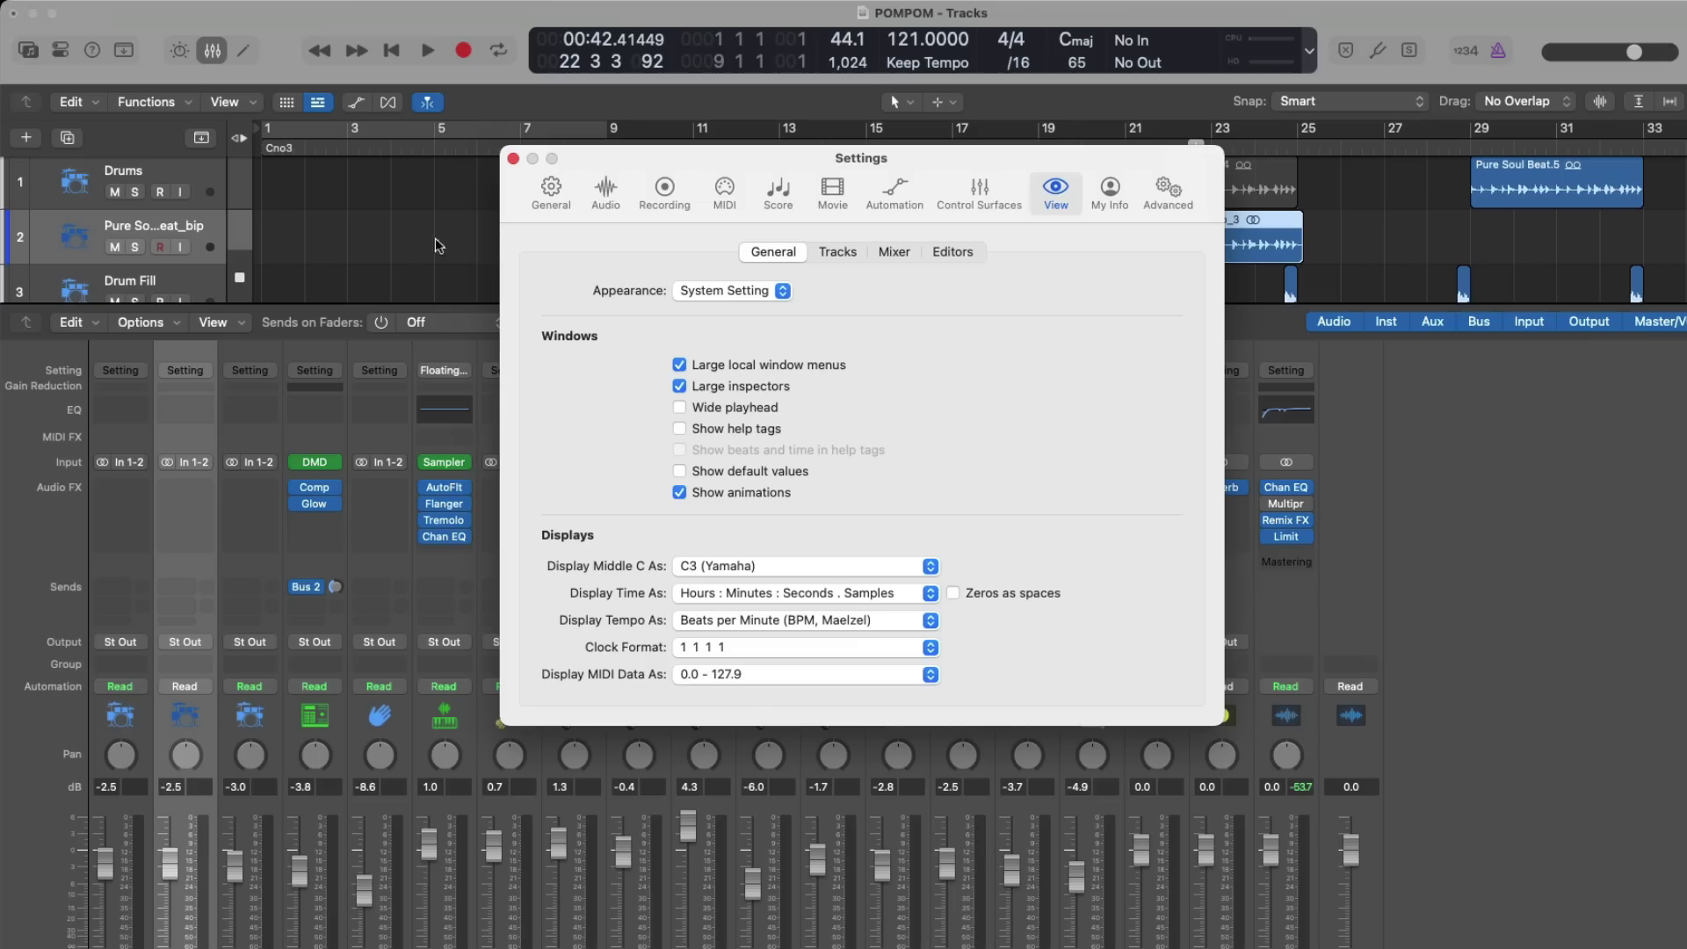
click(896, 253)
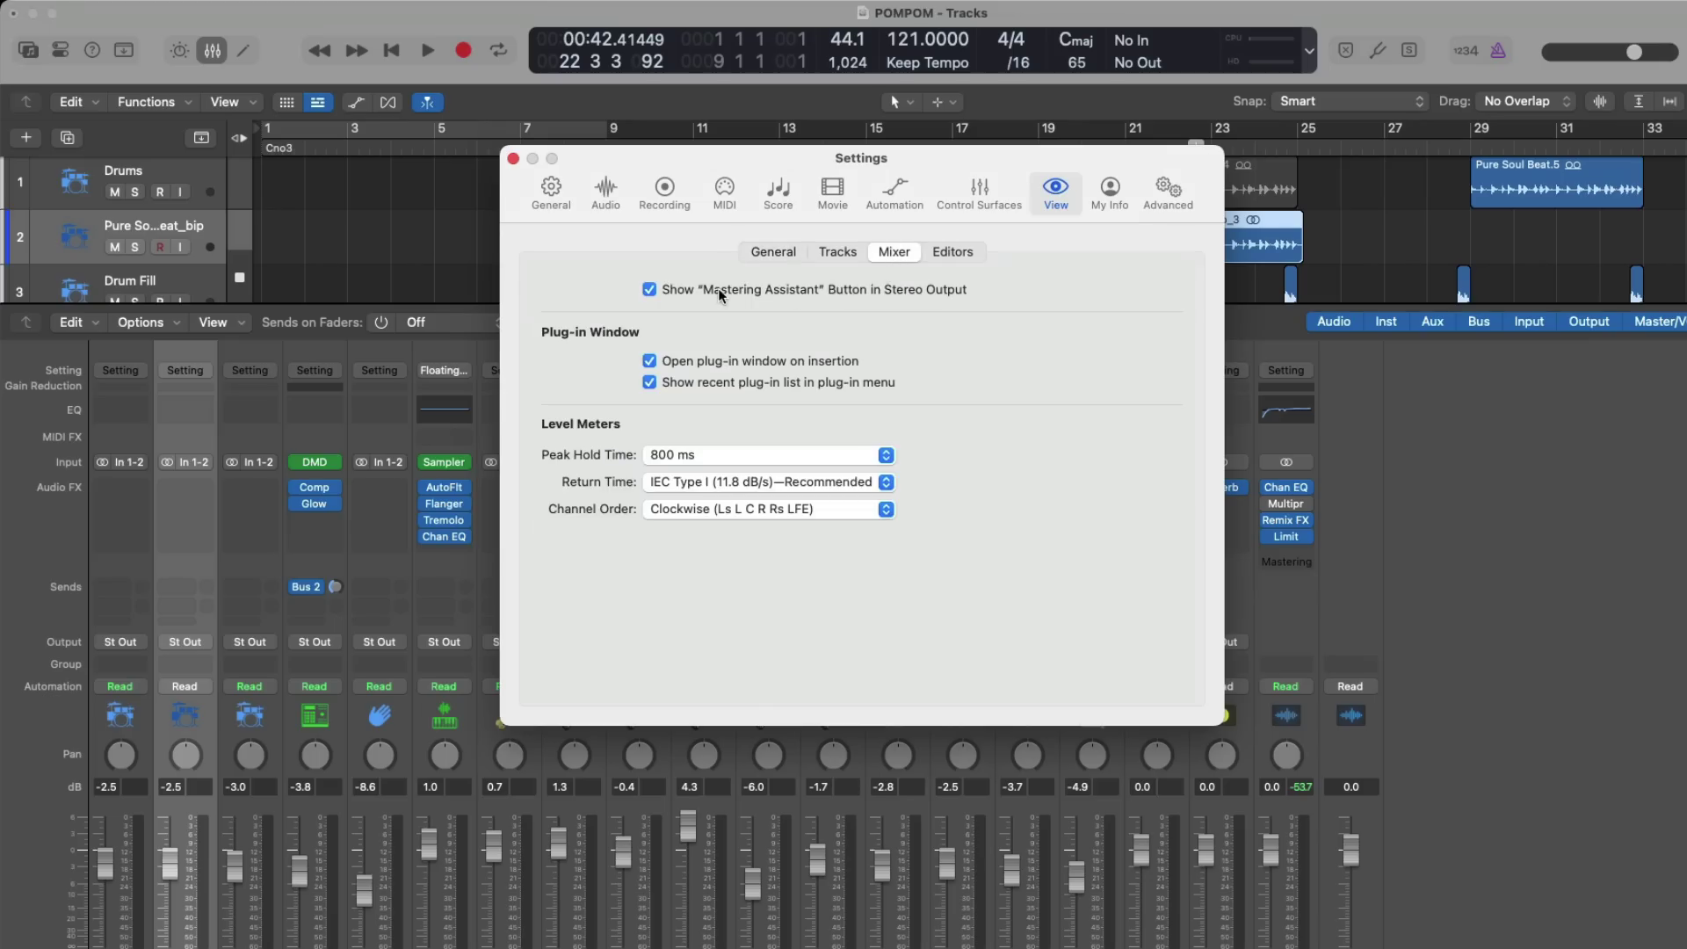
click(650, 290)
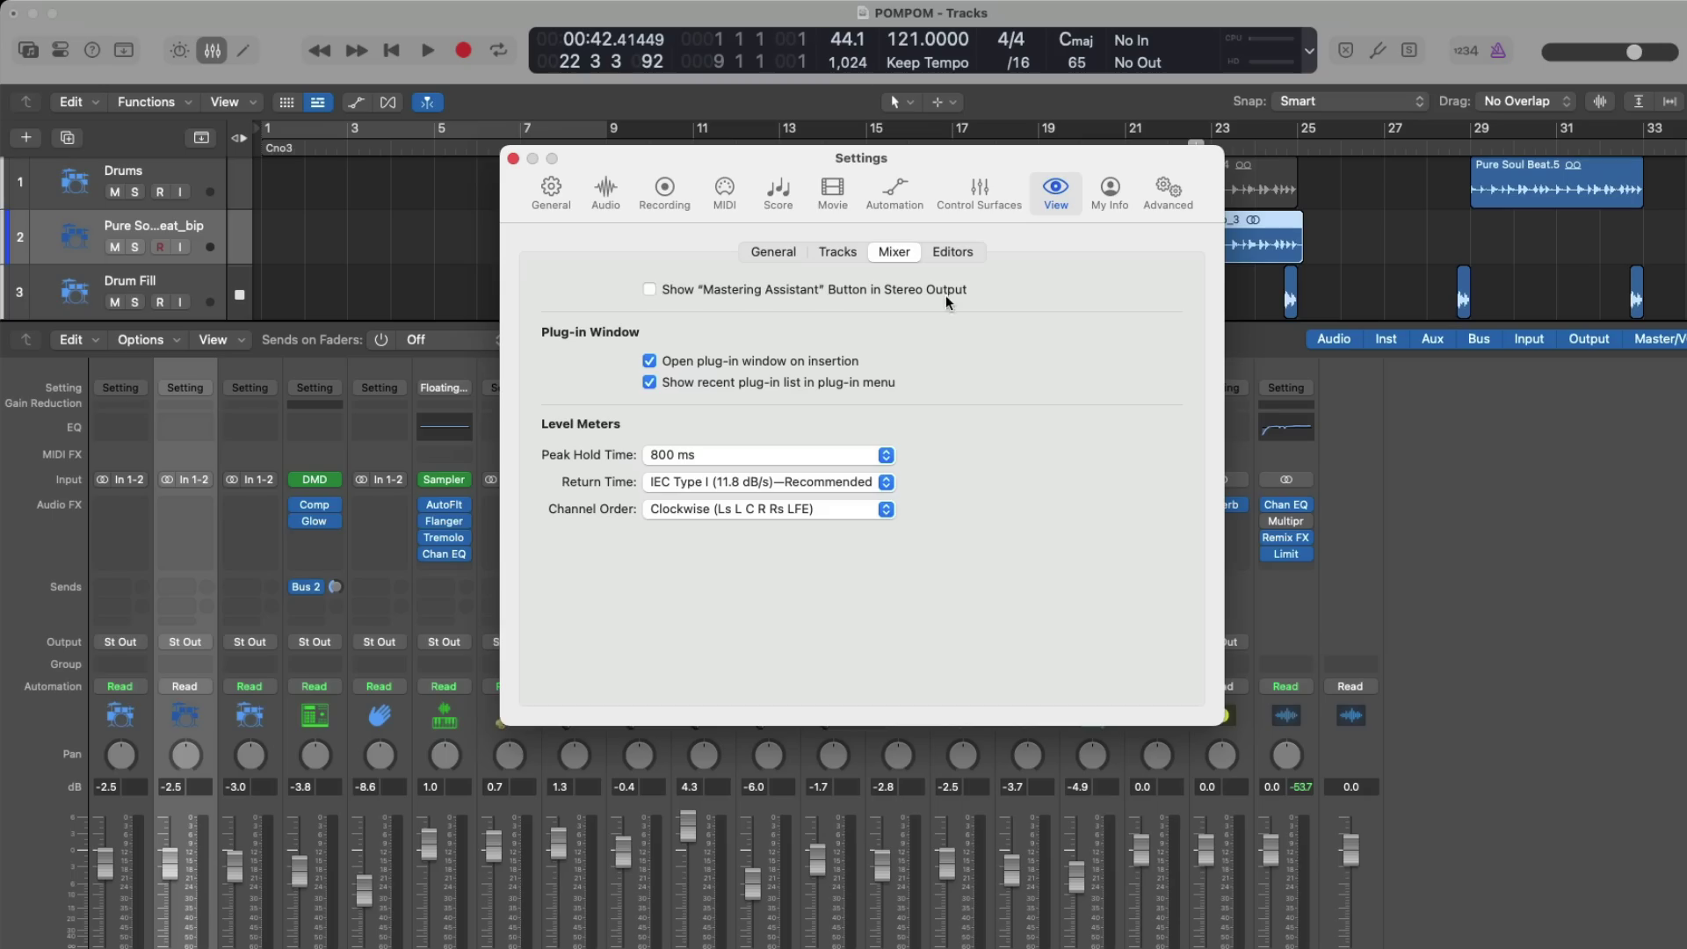
Check the Mastering Assistant entry in the Stereo Out channel's list of available plug-ins
click(1292, 571)
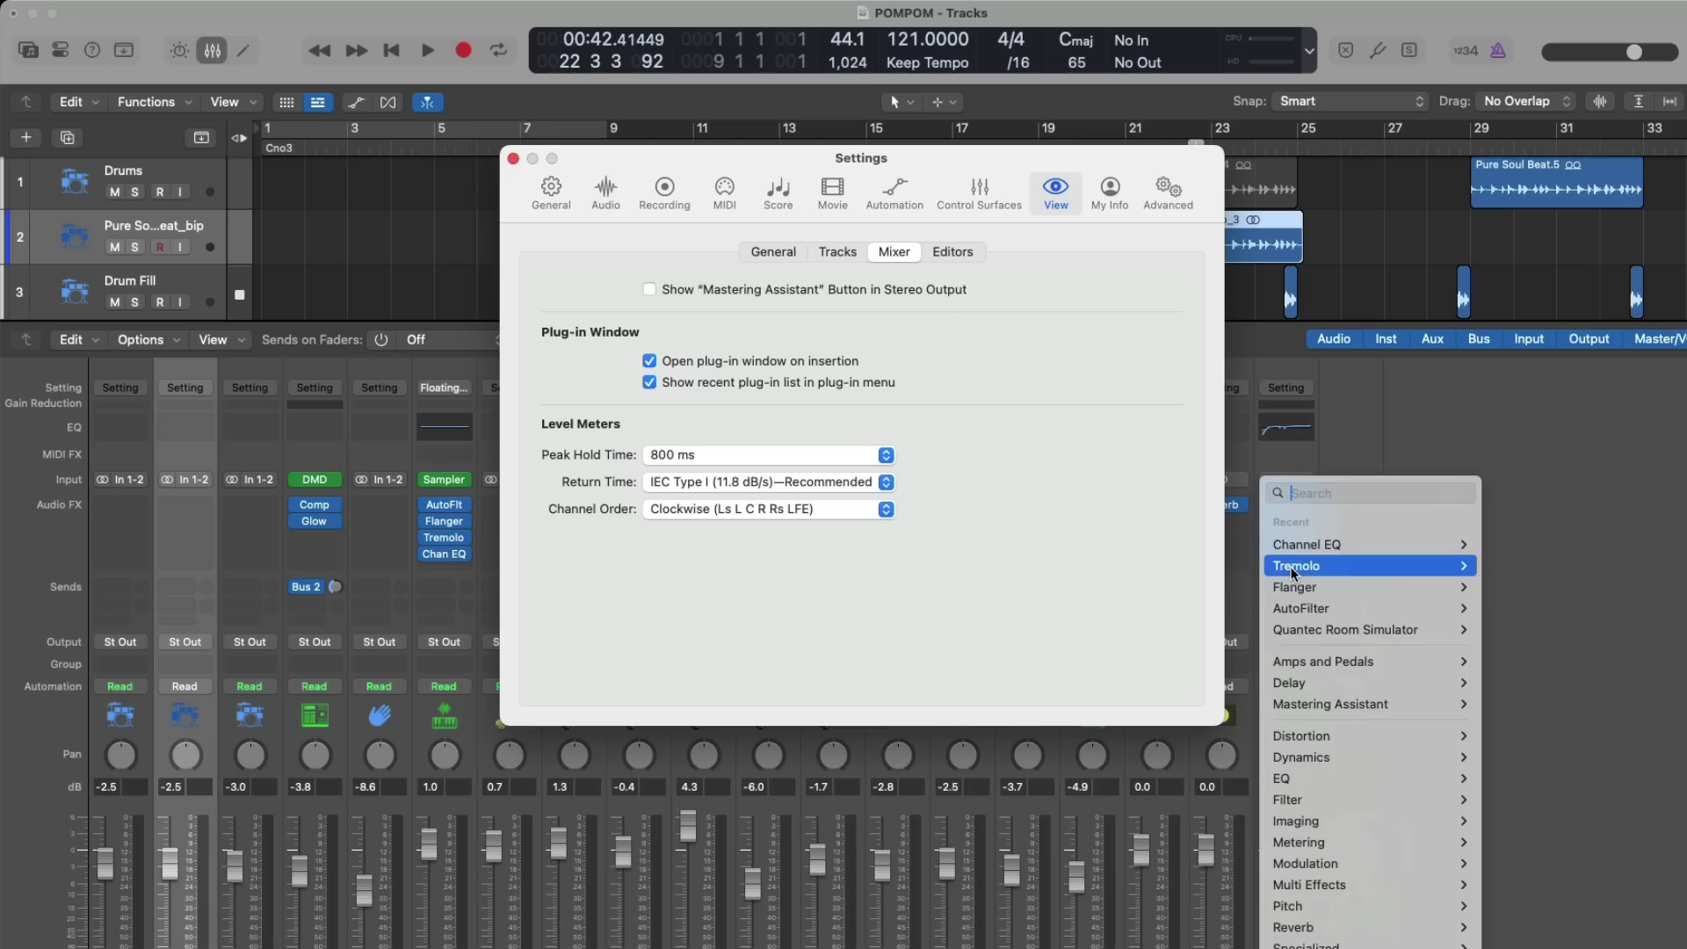
mouse_move(1322, 706)
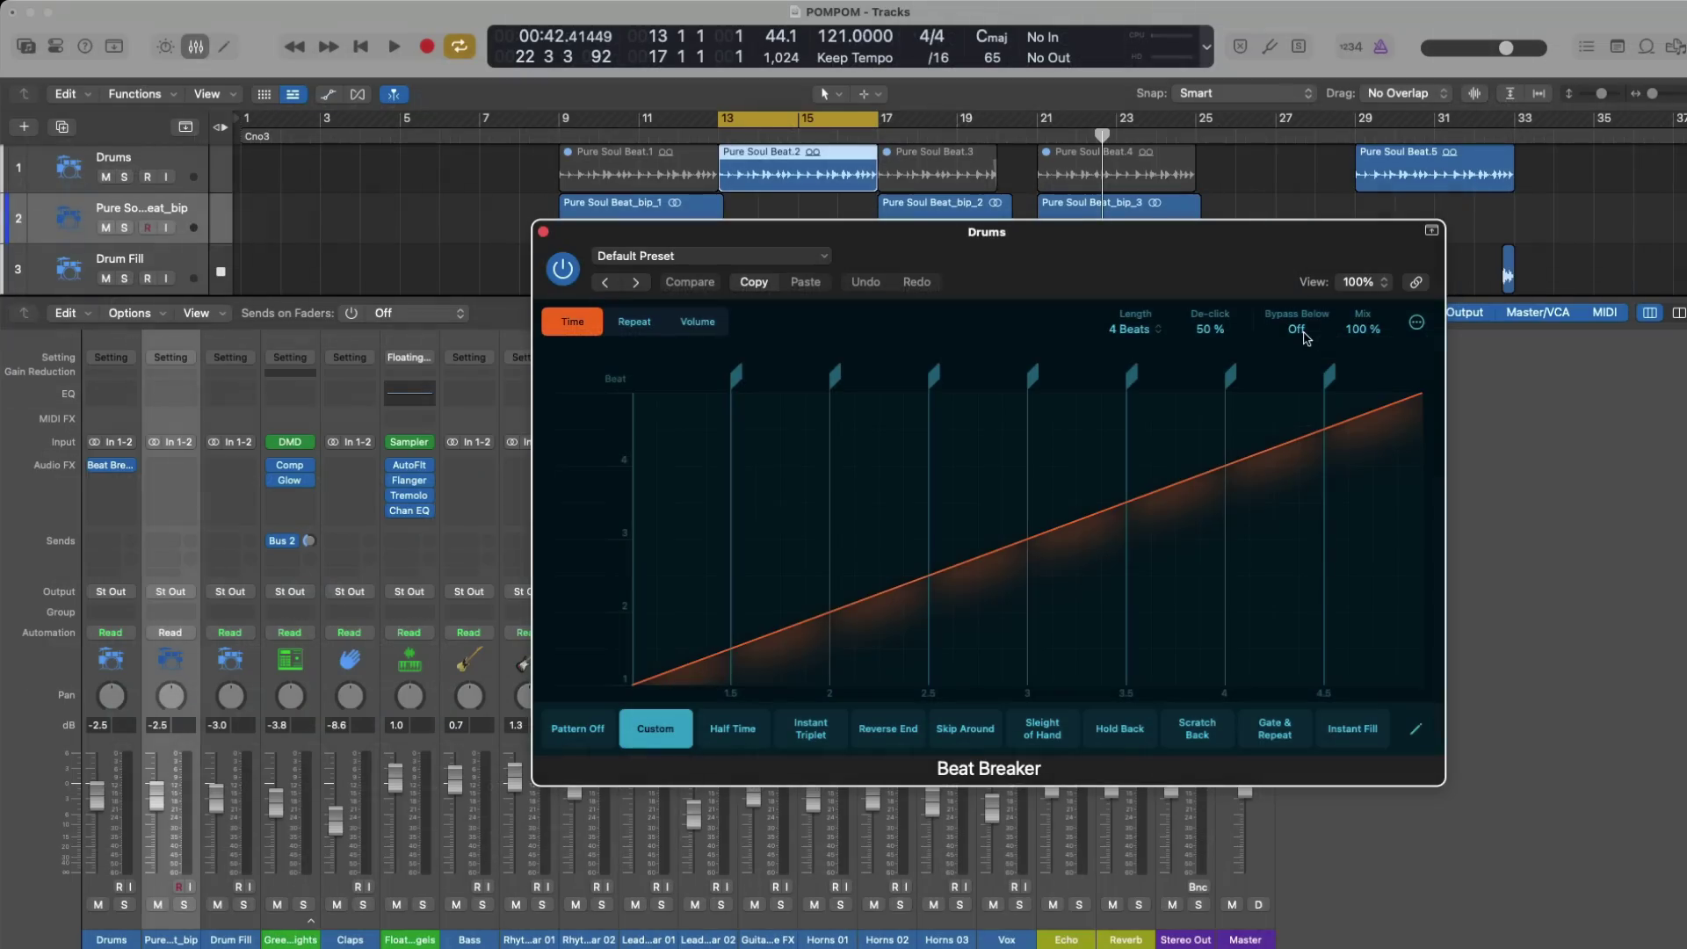
Set Bypass Below to 116 Hz in the Drums channel's Beat Breaker and play the Drums track soloed
drag(1298, 334, 1305, 285)
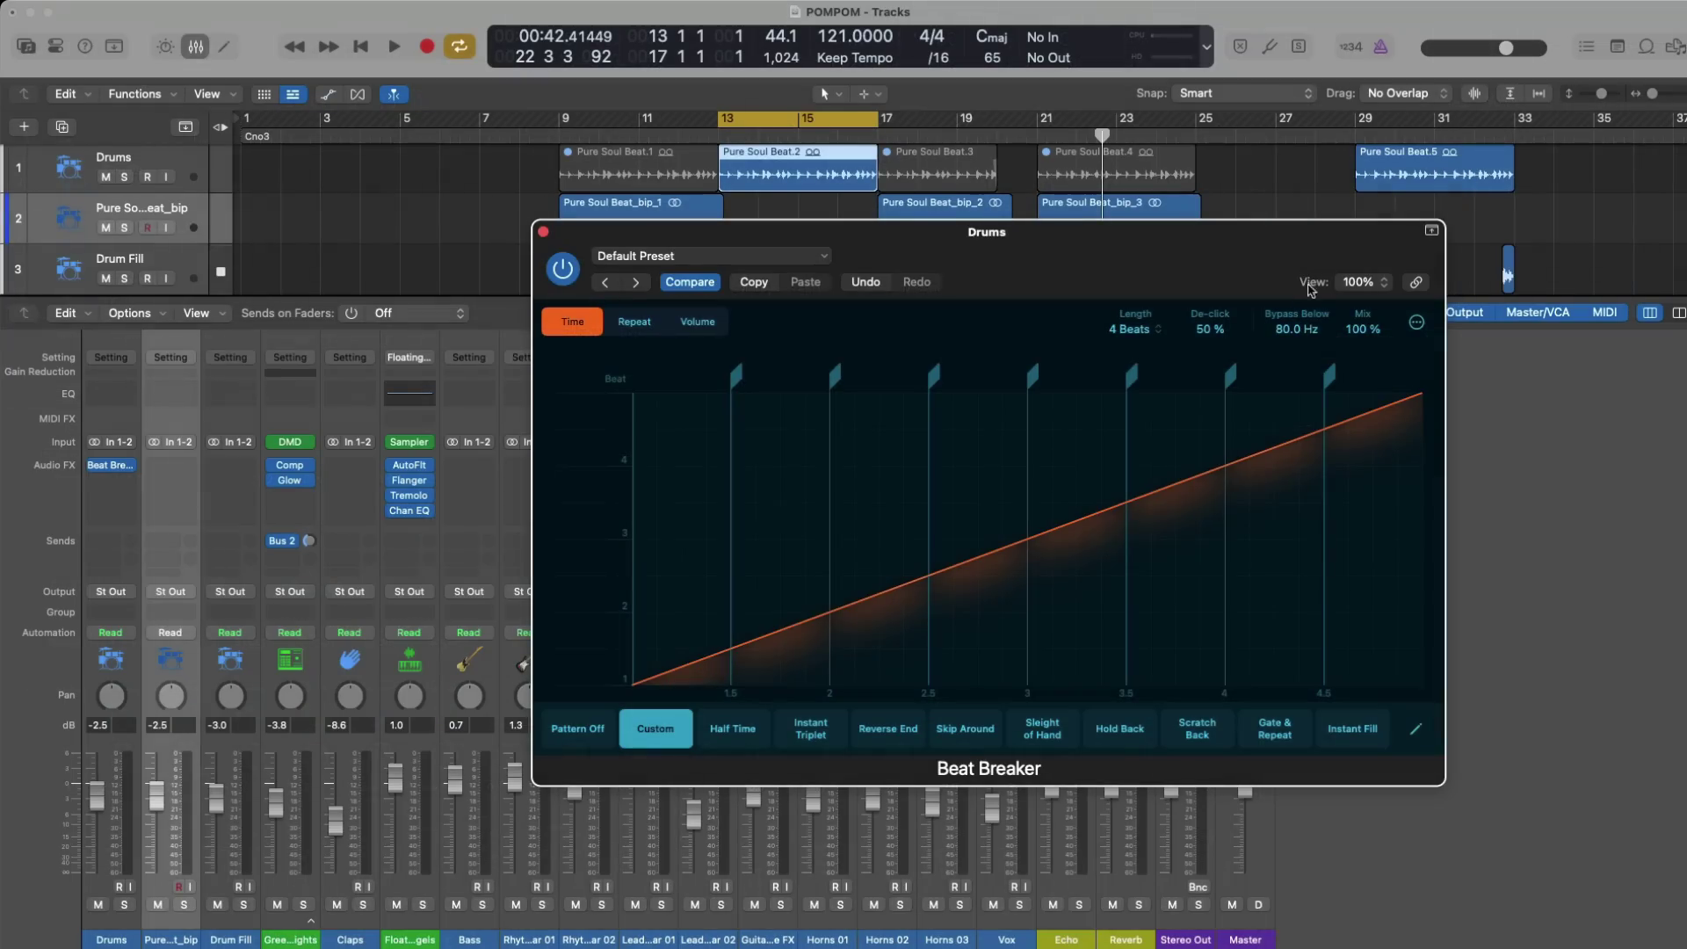
drag(1301, 323, 1304, 305)
click(124, 176)
key(space)
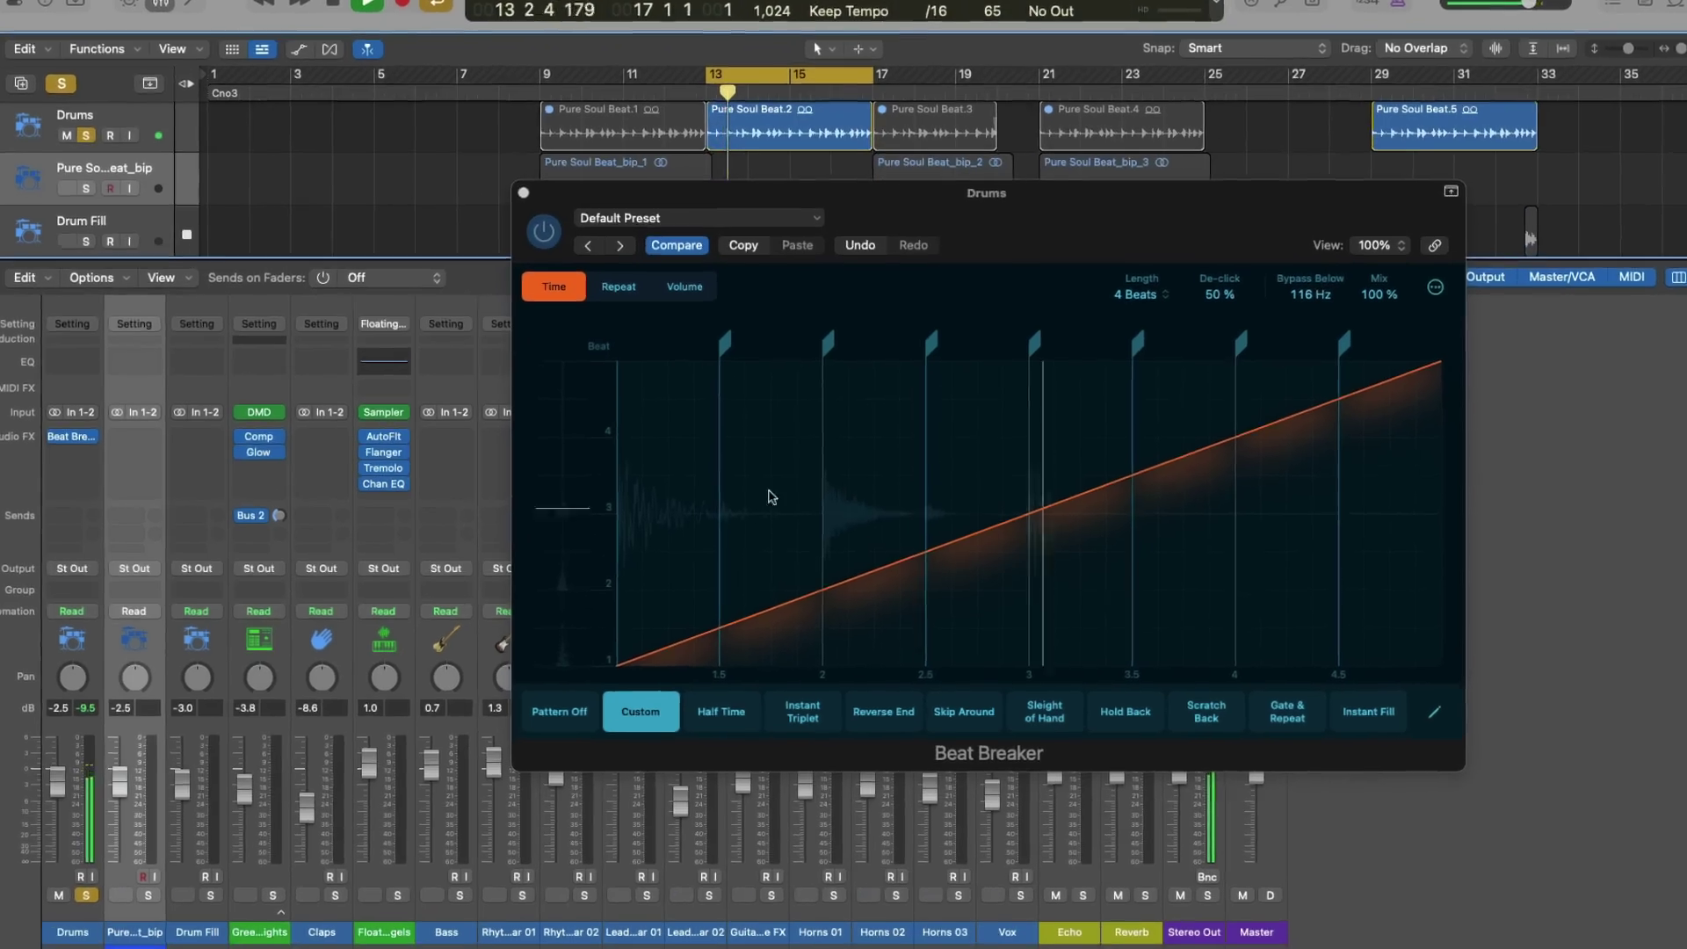
Switch Beat Breaker to the Skip Around pattern and set Bypass Below to Off
click(964, 711)
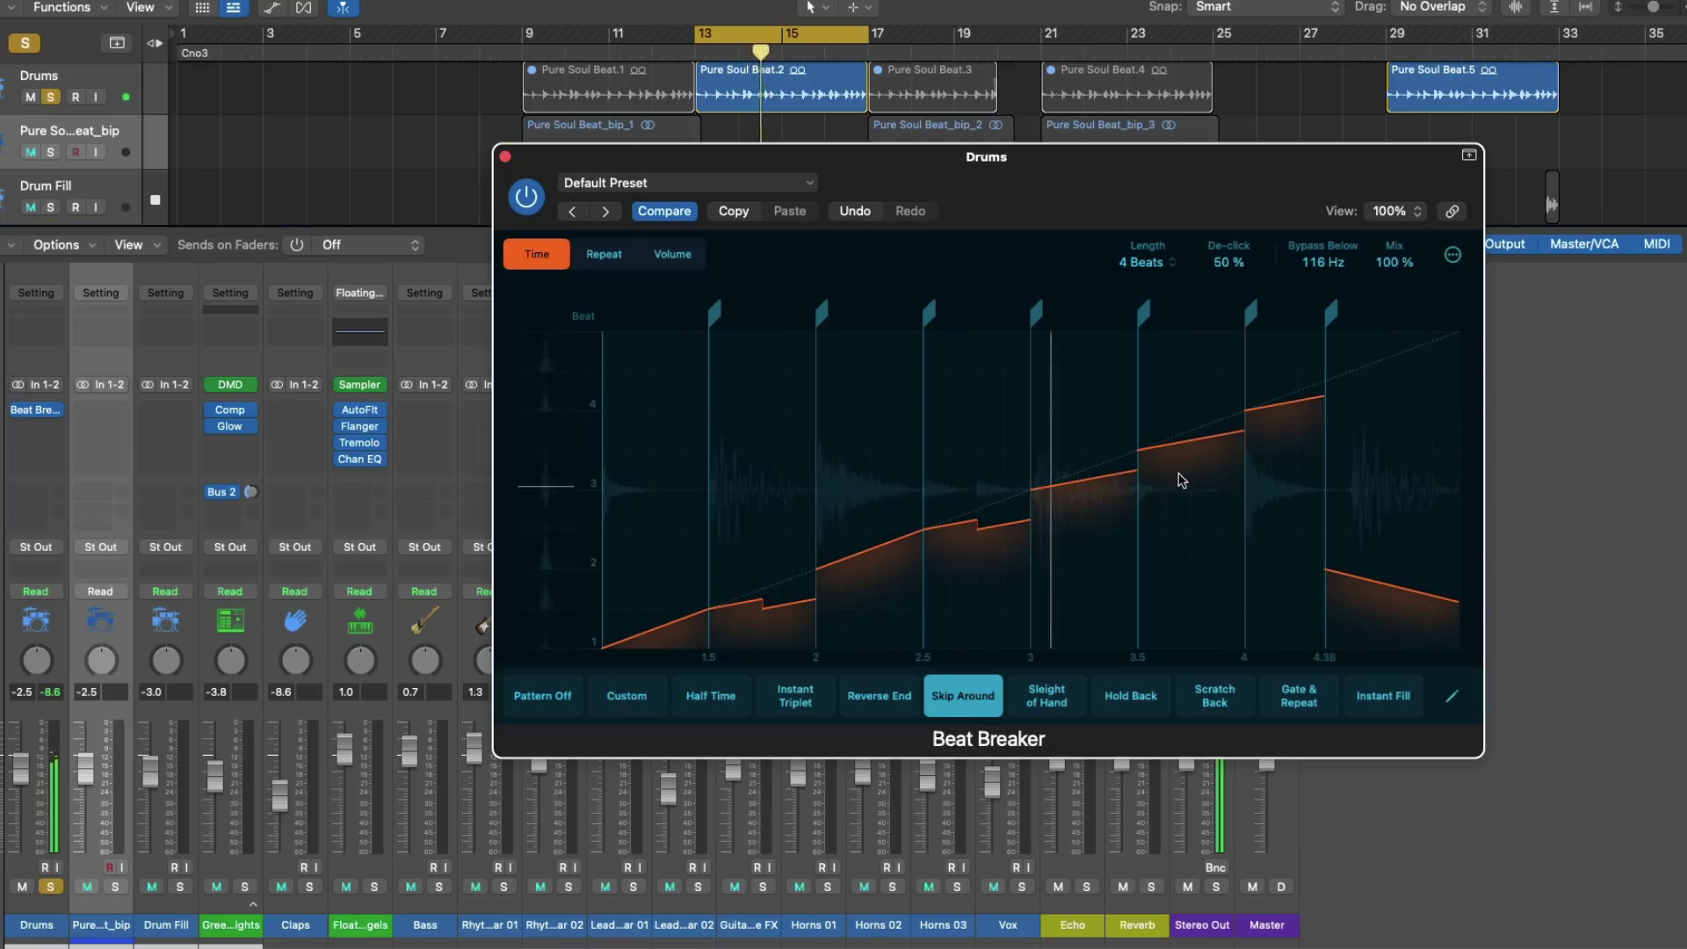
drag(1322, 262, 1311, 369)
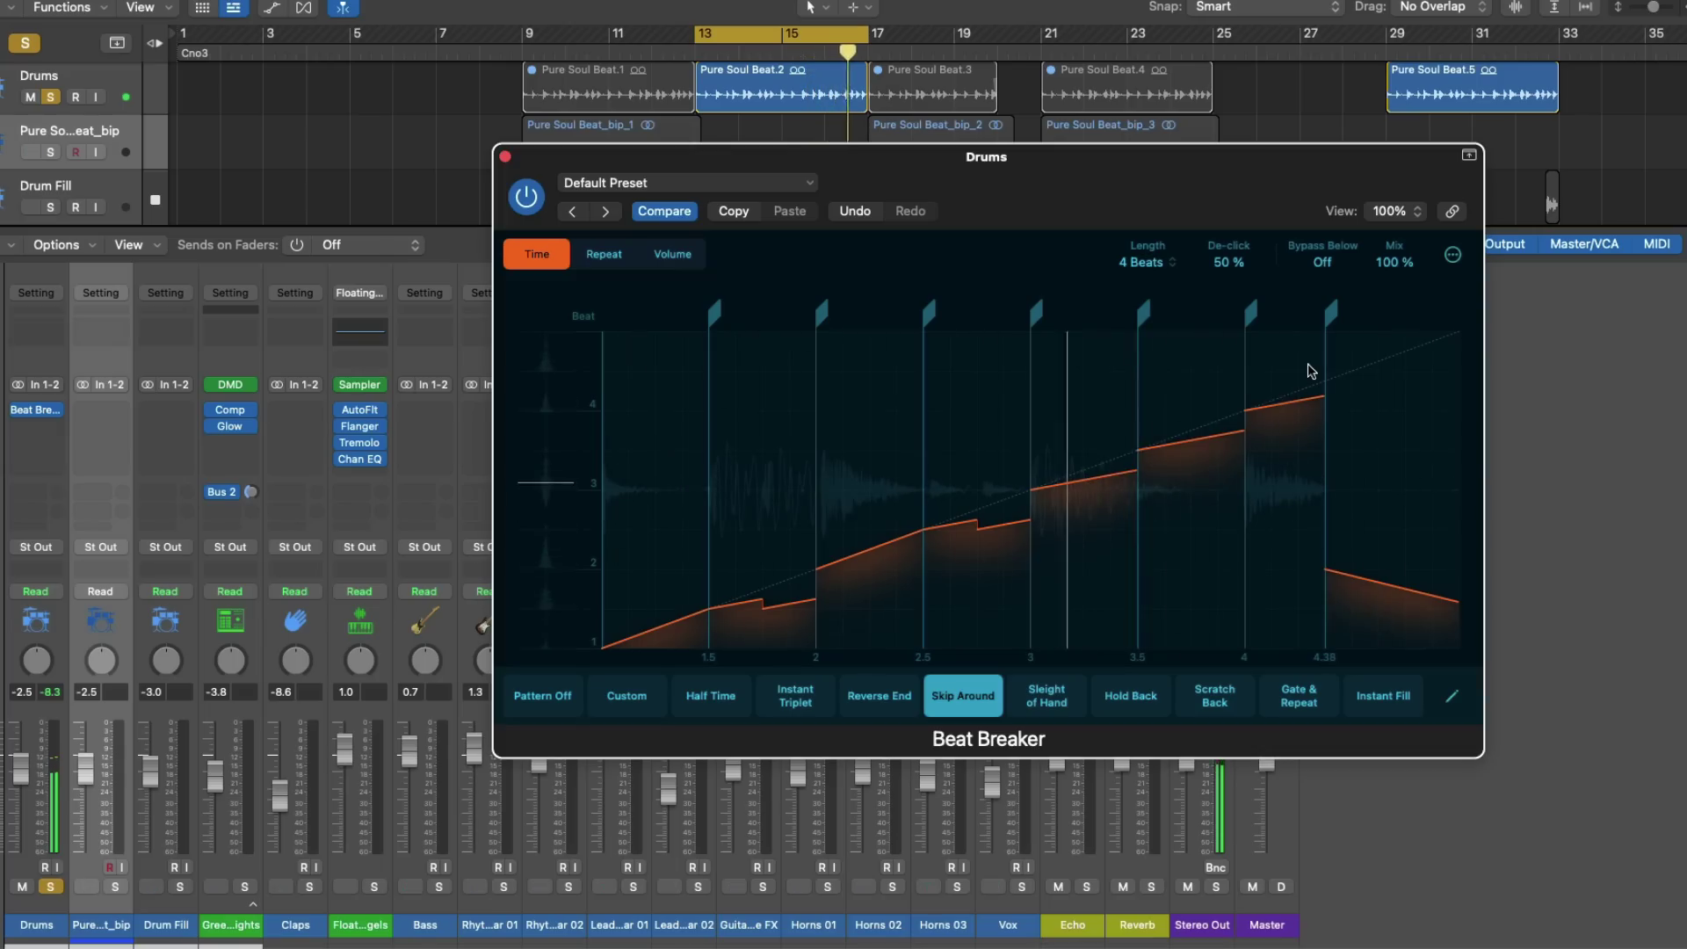
drag(1311, 369, 1267, 405)
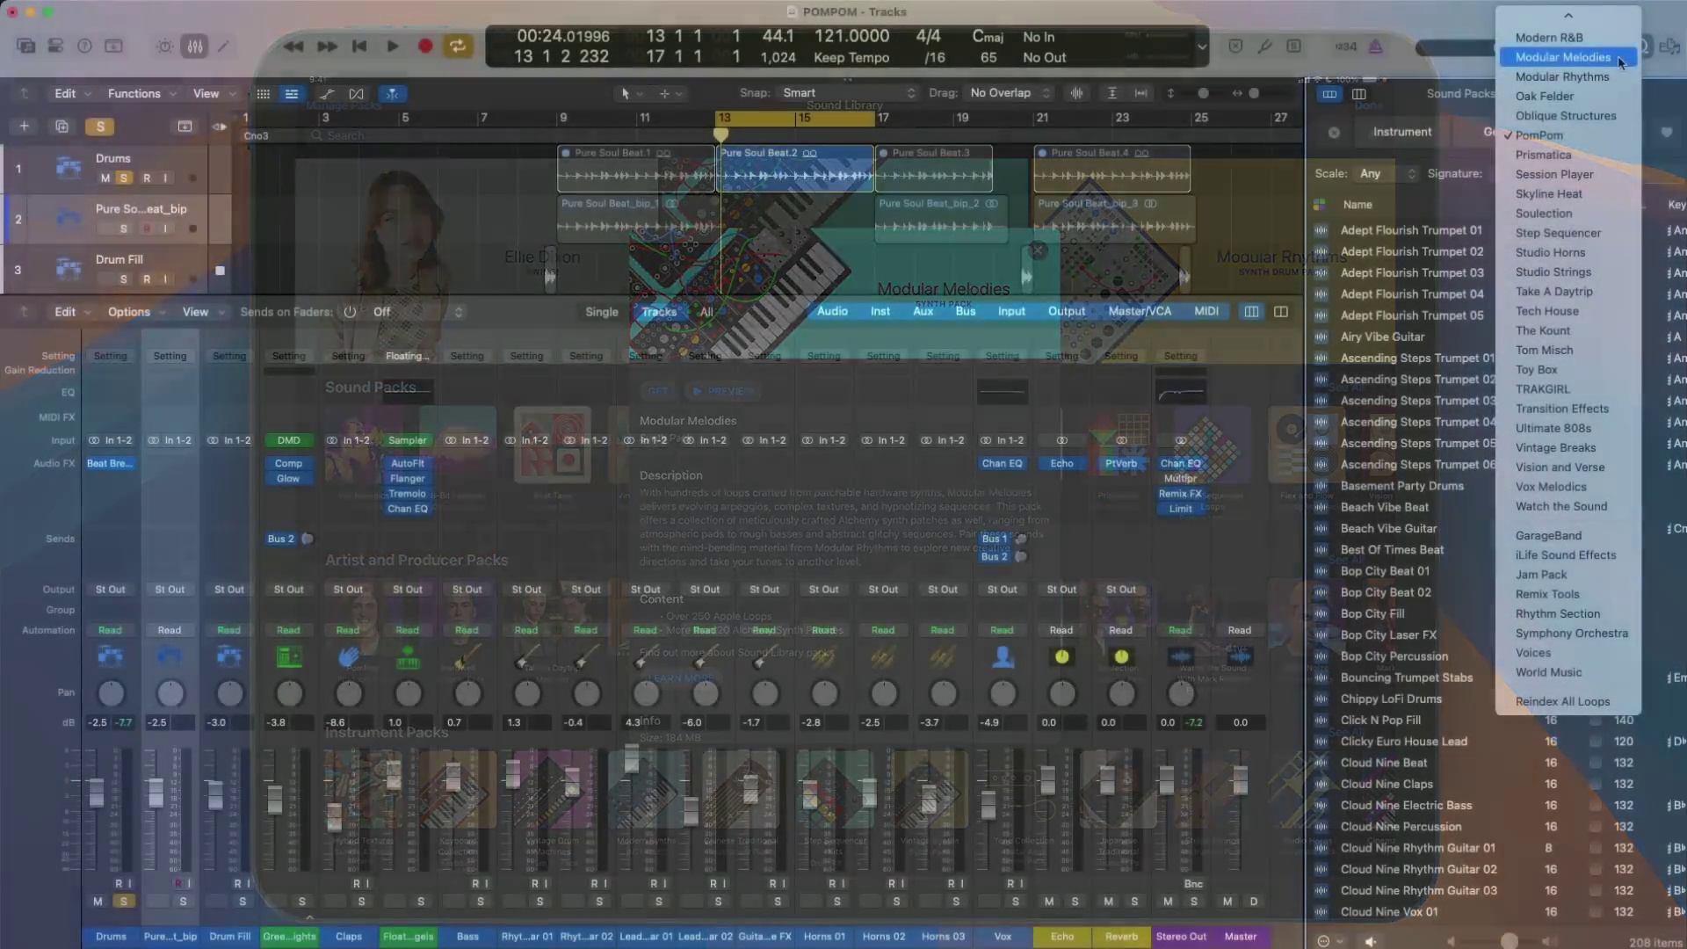
Filter the loops to the Modular Melodies sound pack and preview 360 Blazing Clusters 01, Afterlife Bouncing Tines, Bell Tree Fragments and Biosynthesis Chordal Arp
click(1559, 51)
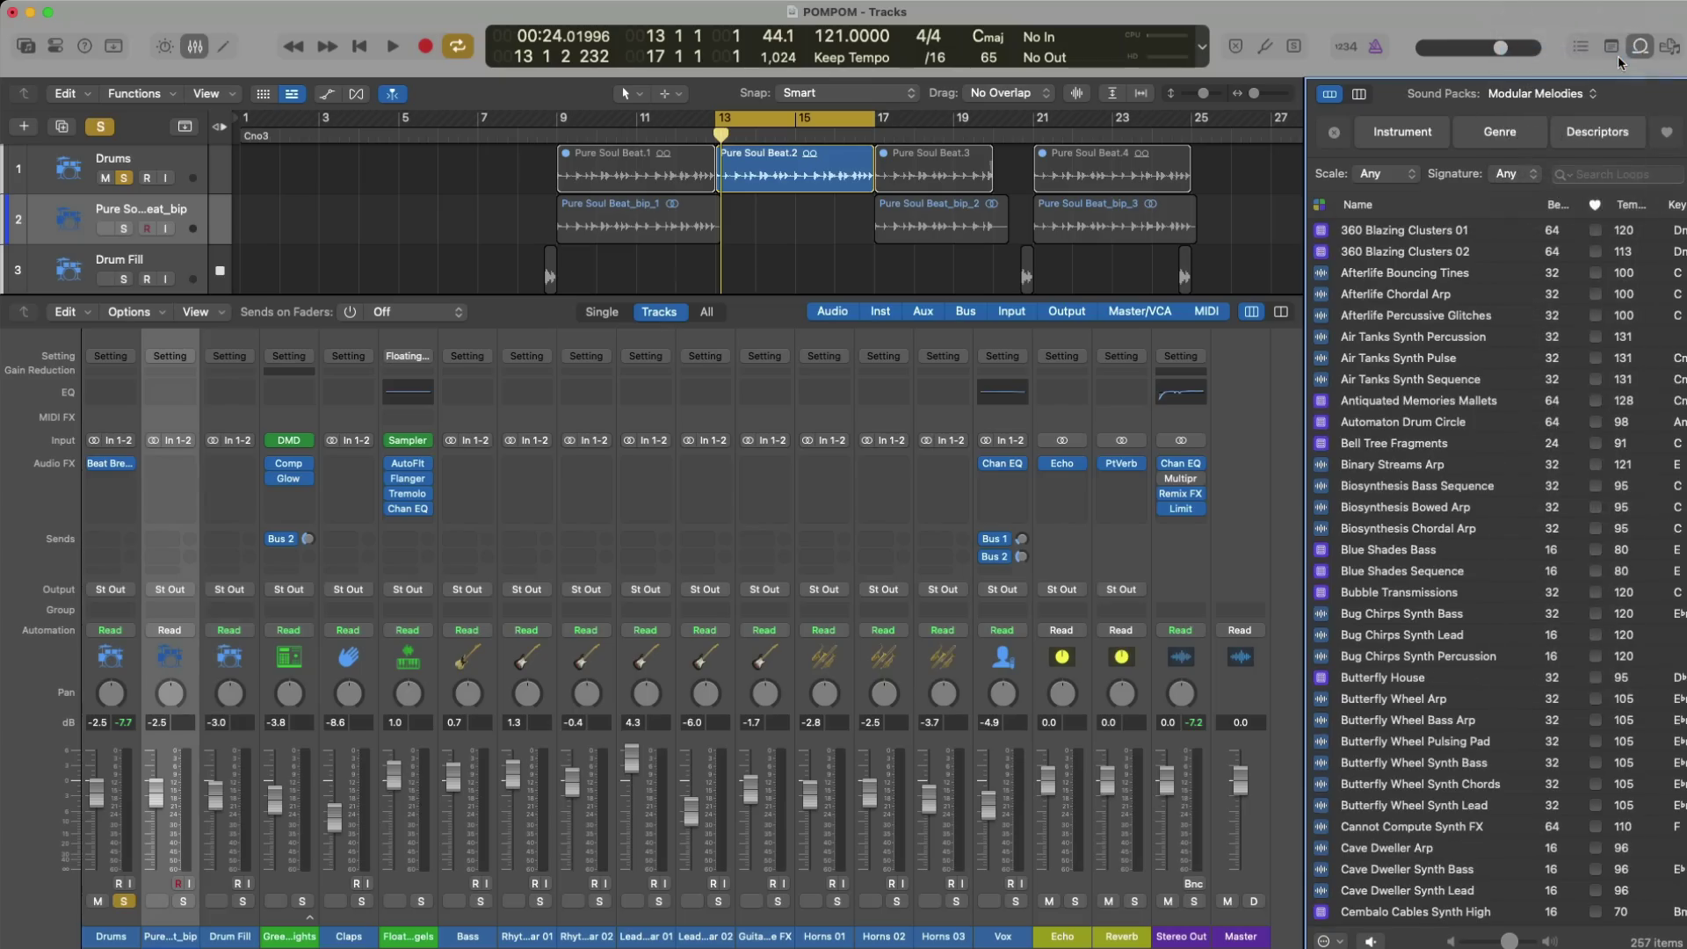
click(1322, 231)
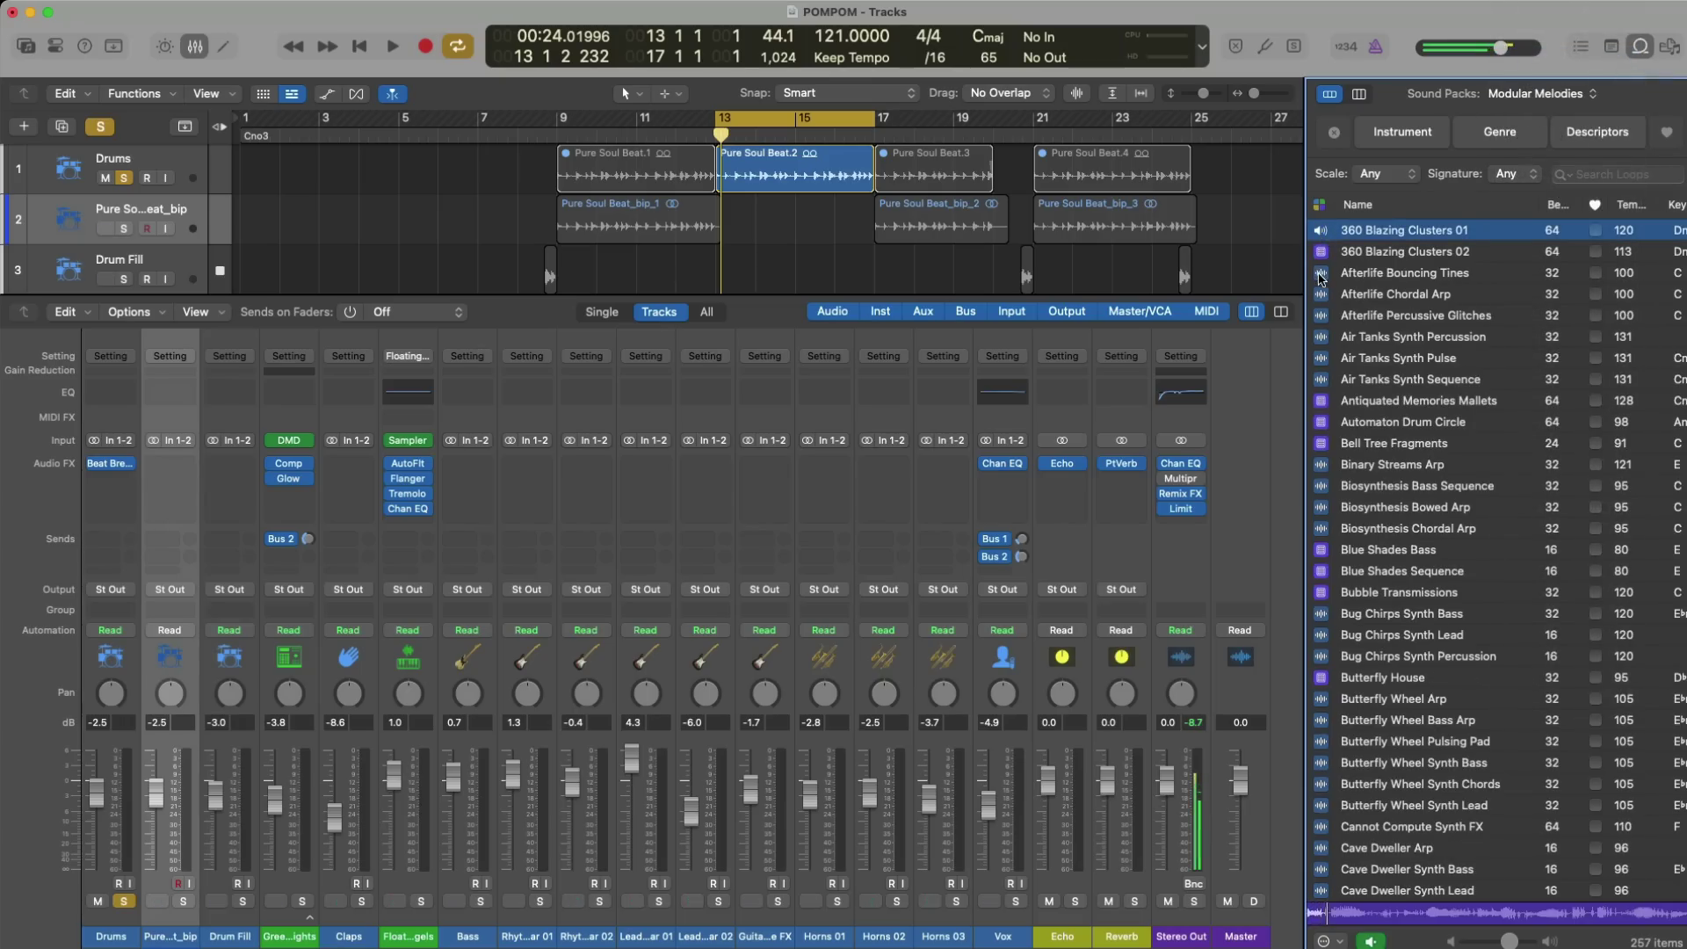
click(1320, 272)
scroll(1313, 299, down, 1)
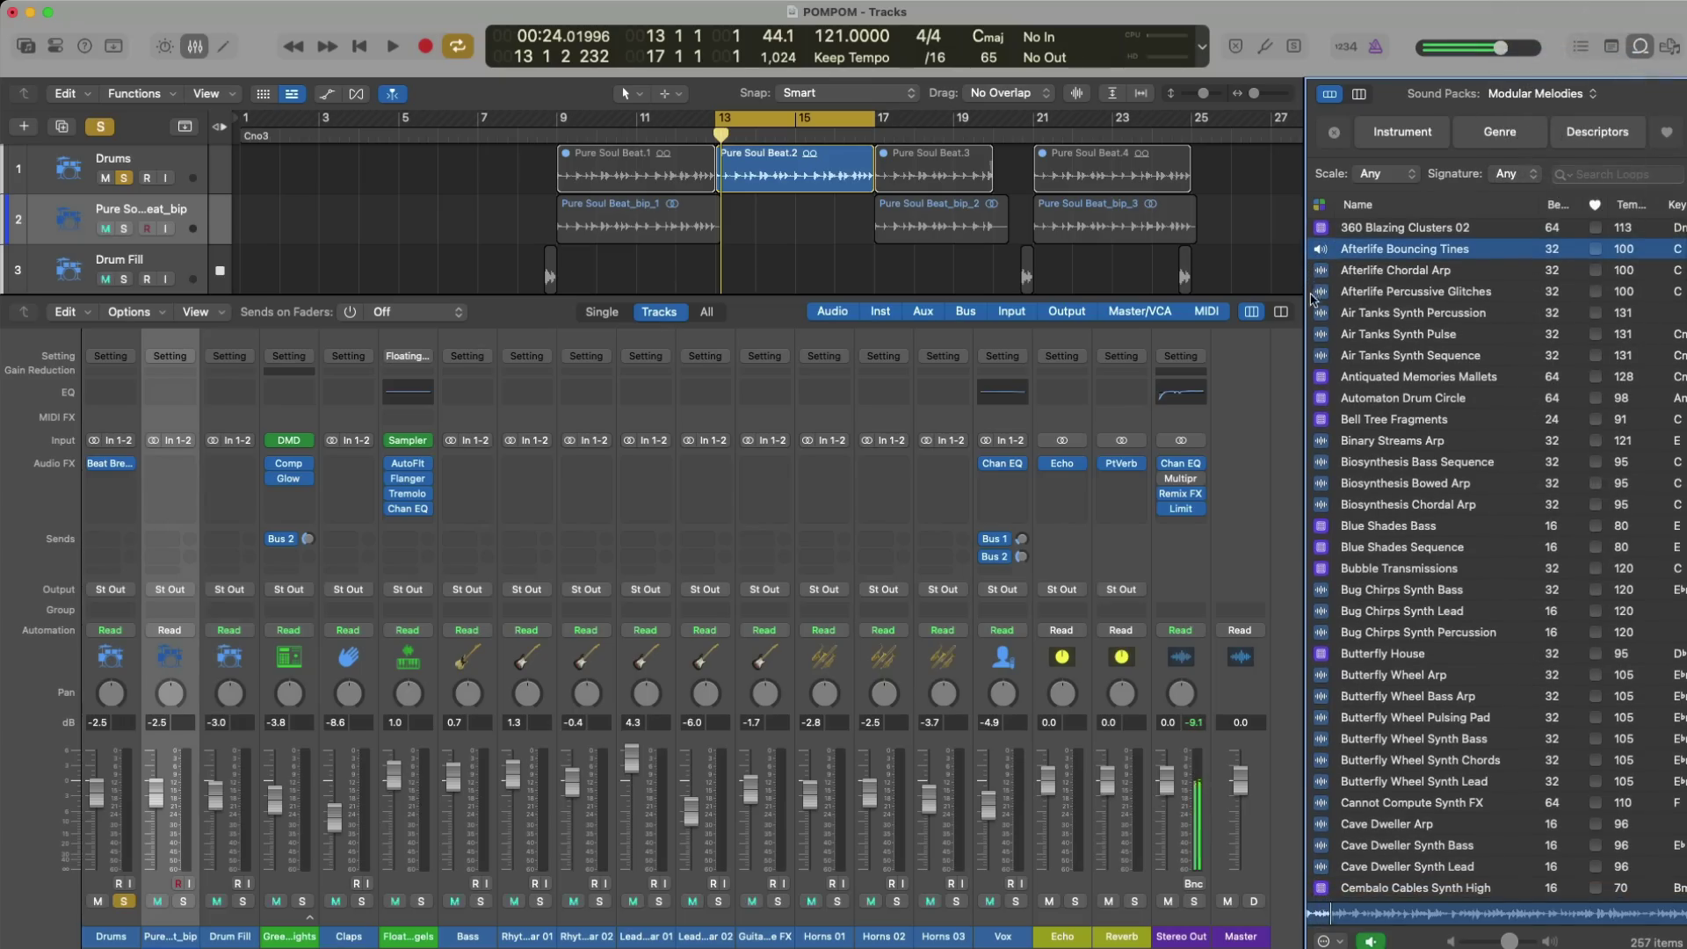
click(1324, 419)
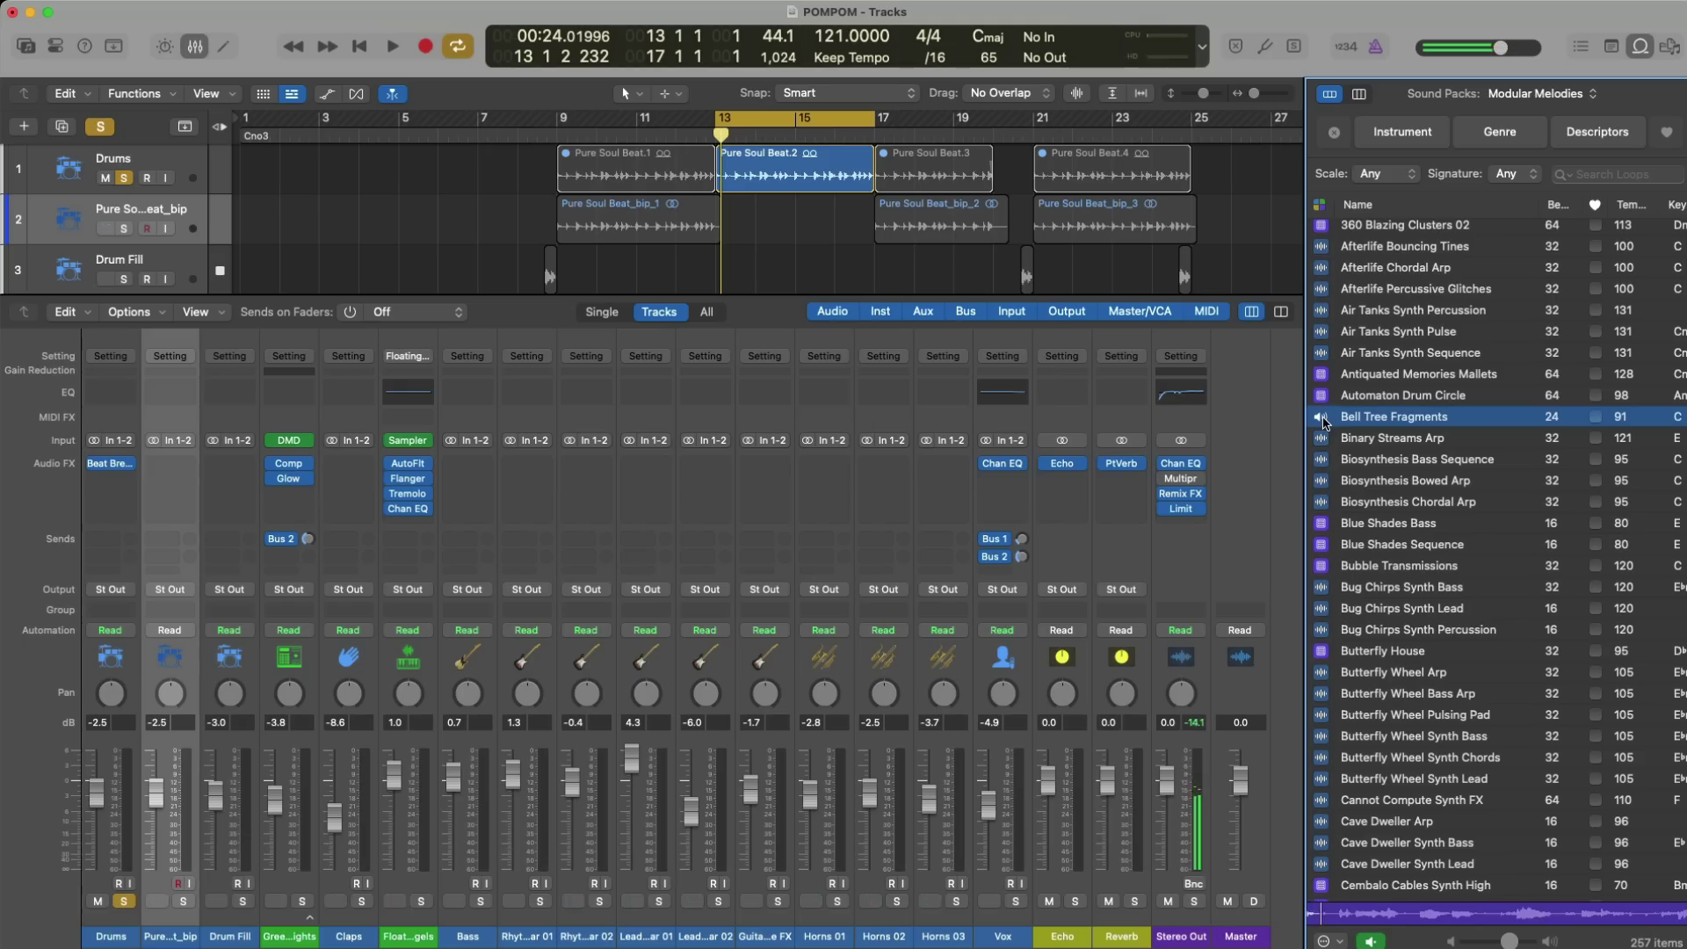
click(1321, 502)
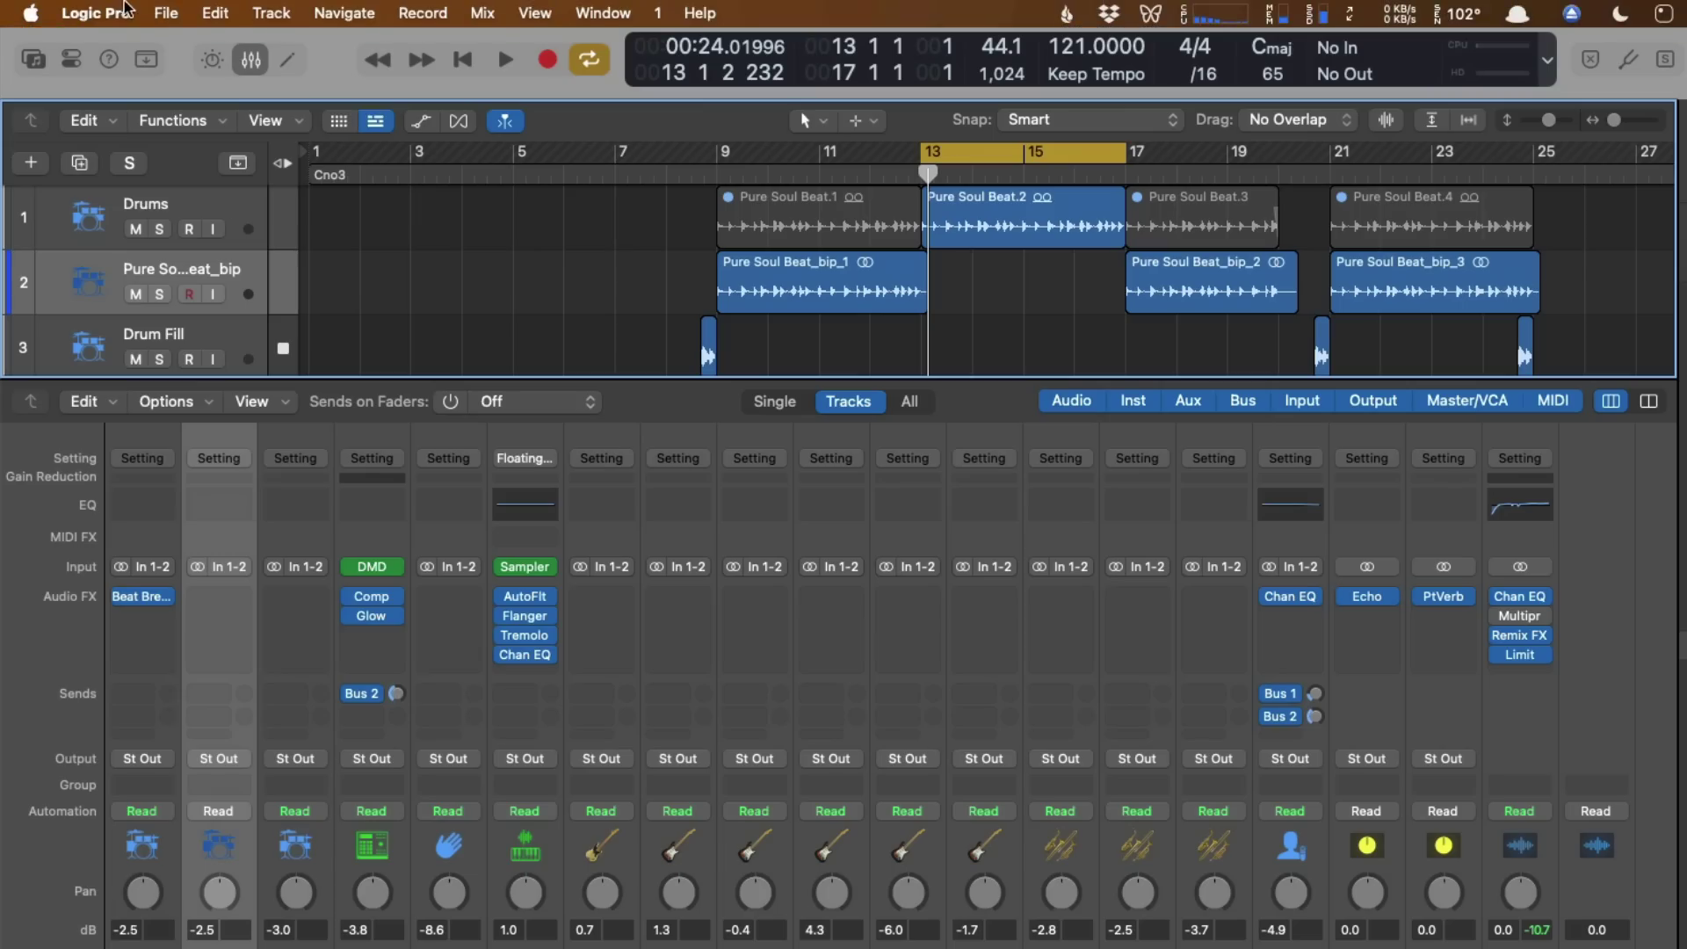
Start sharing the song to Voice Memos and choose Highest Quality (AAC, 256 kbit/s)
click(166, 12)
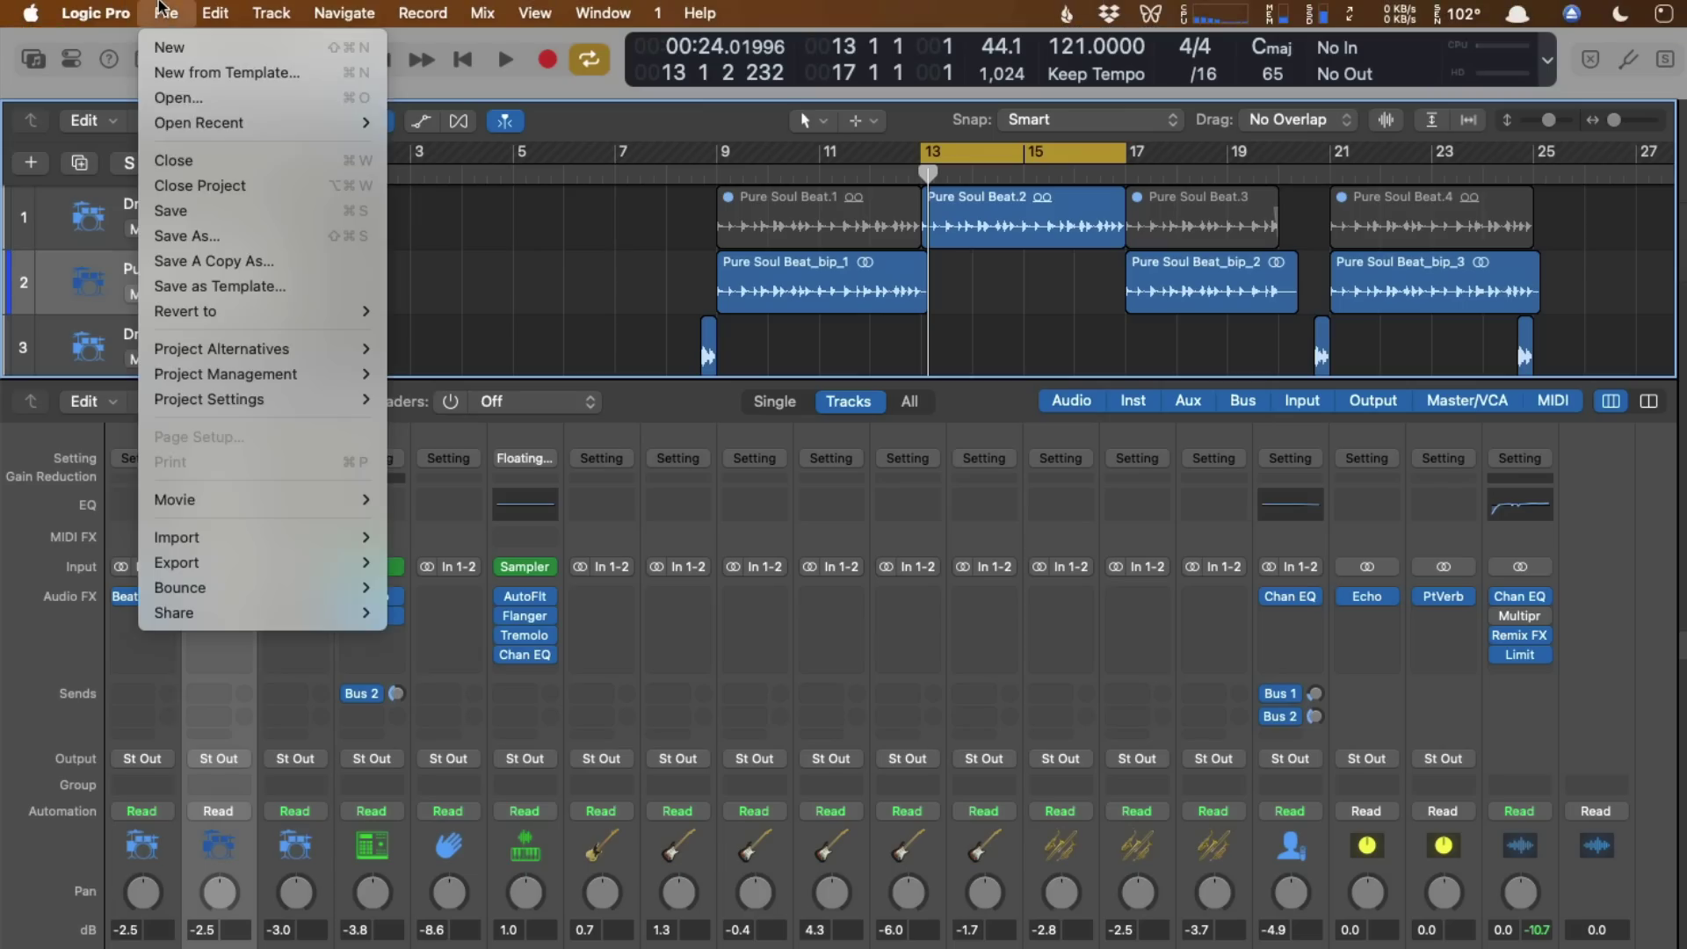
mouse_move(301, 611)
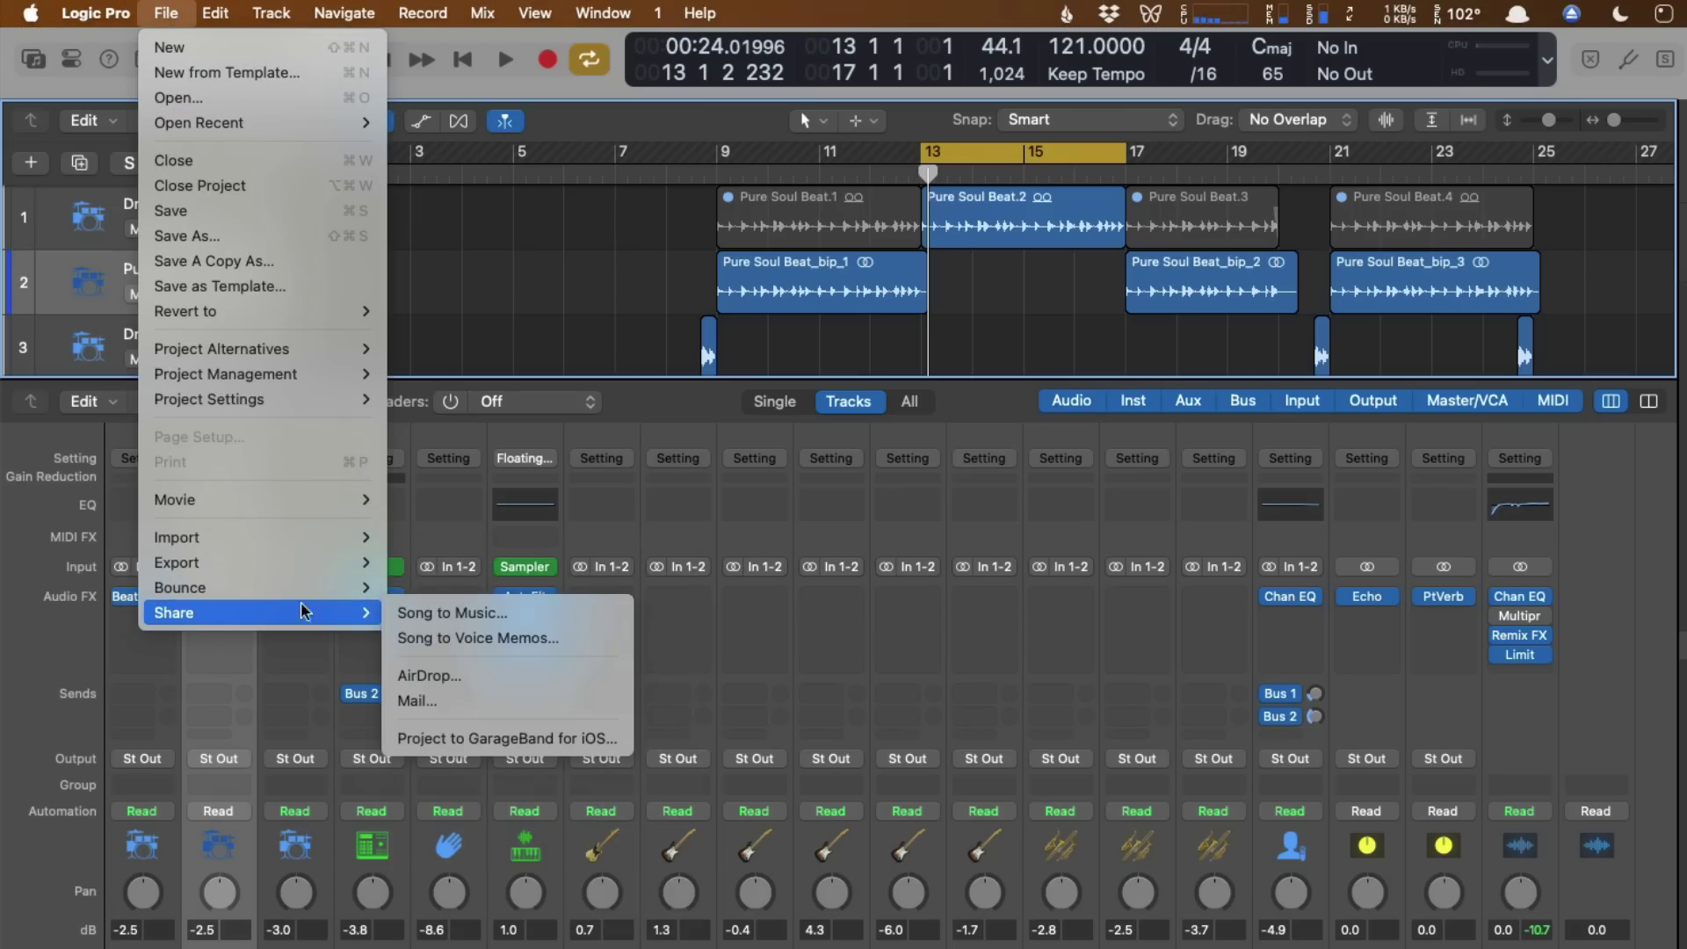
click(561, 636)
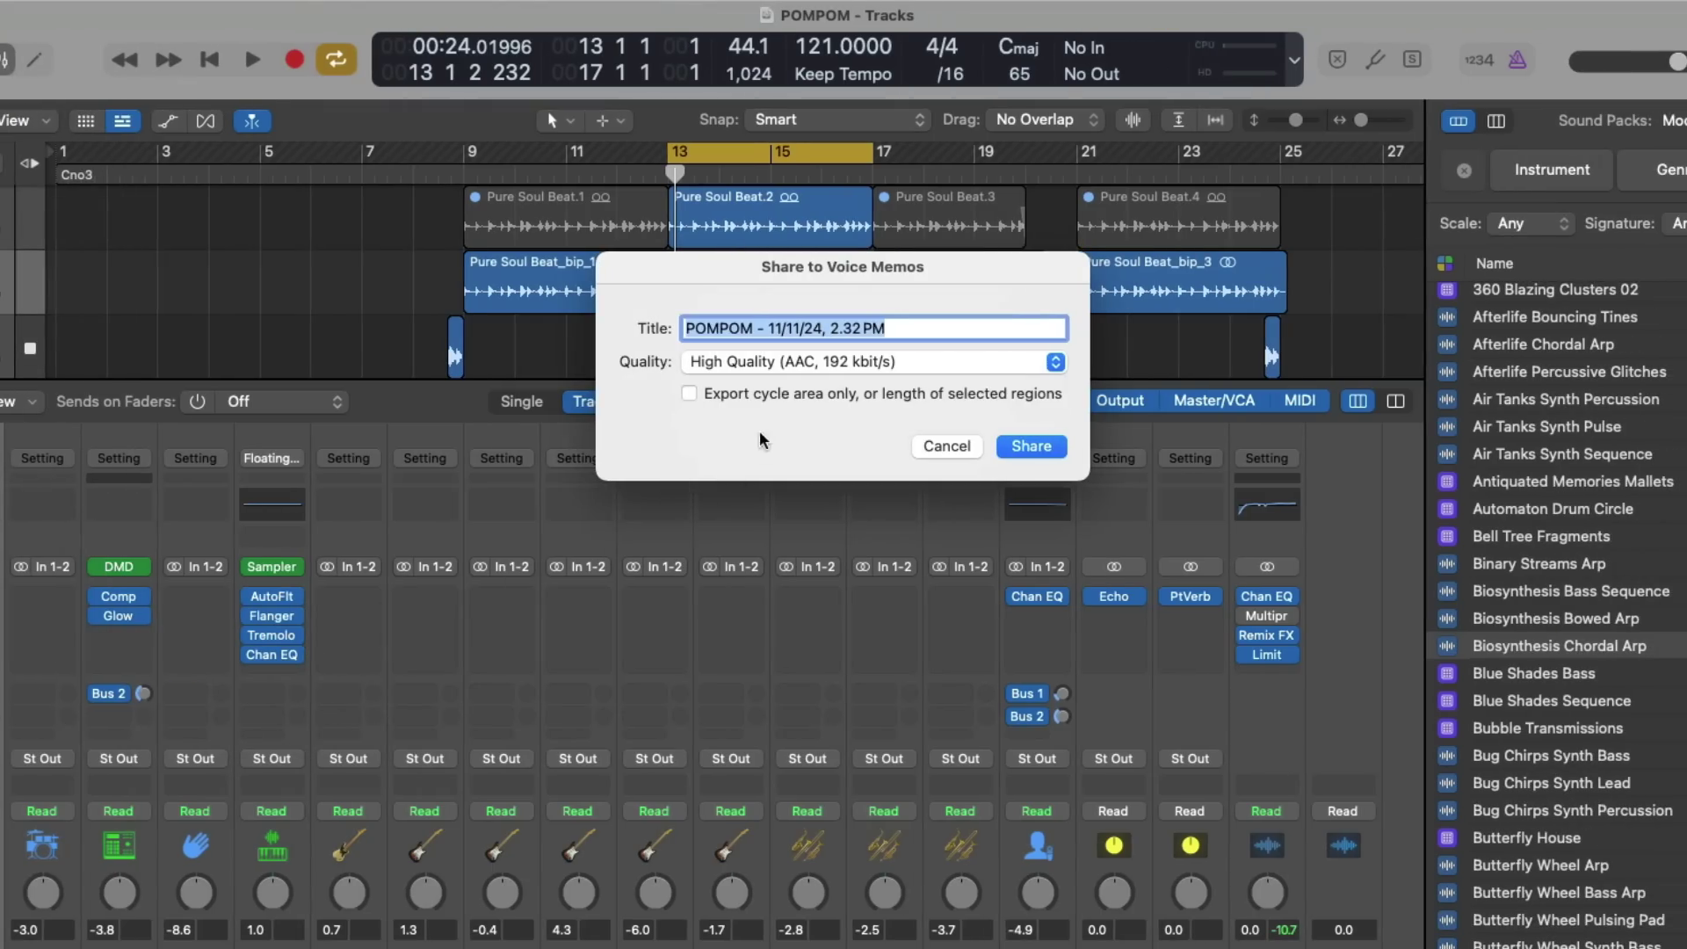
click(772, 363)
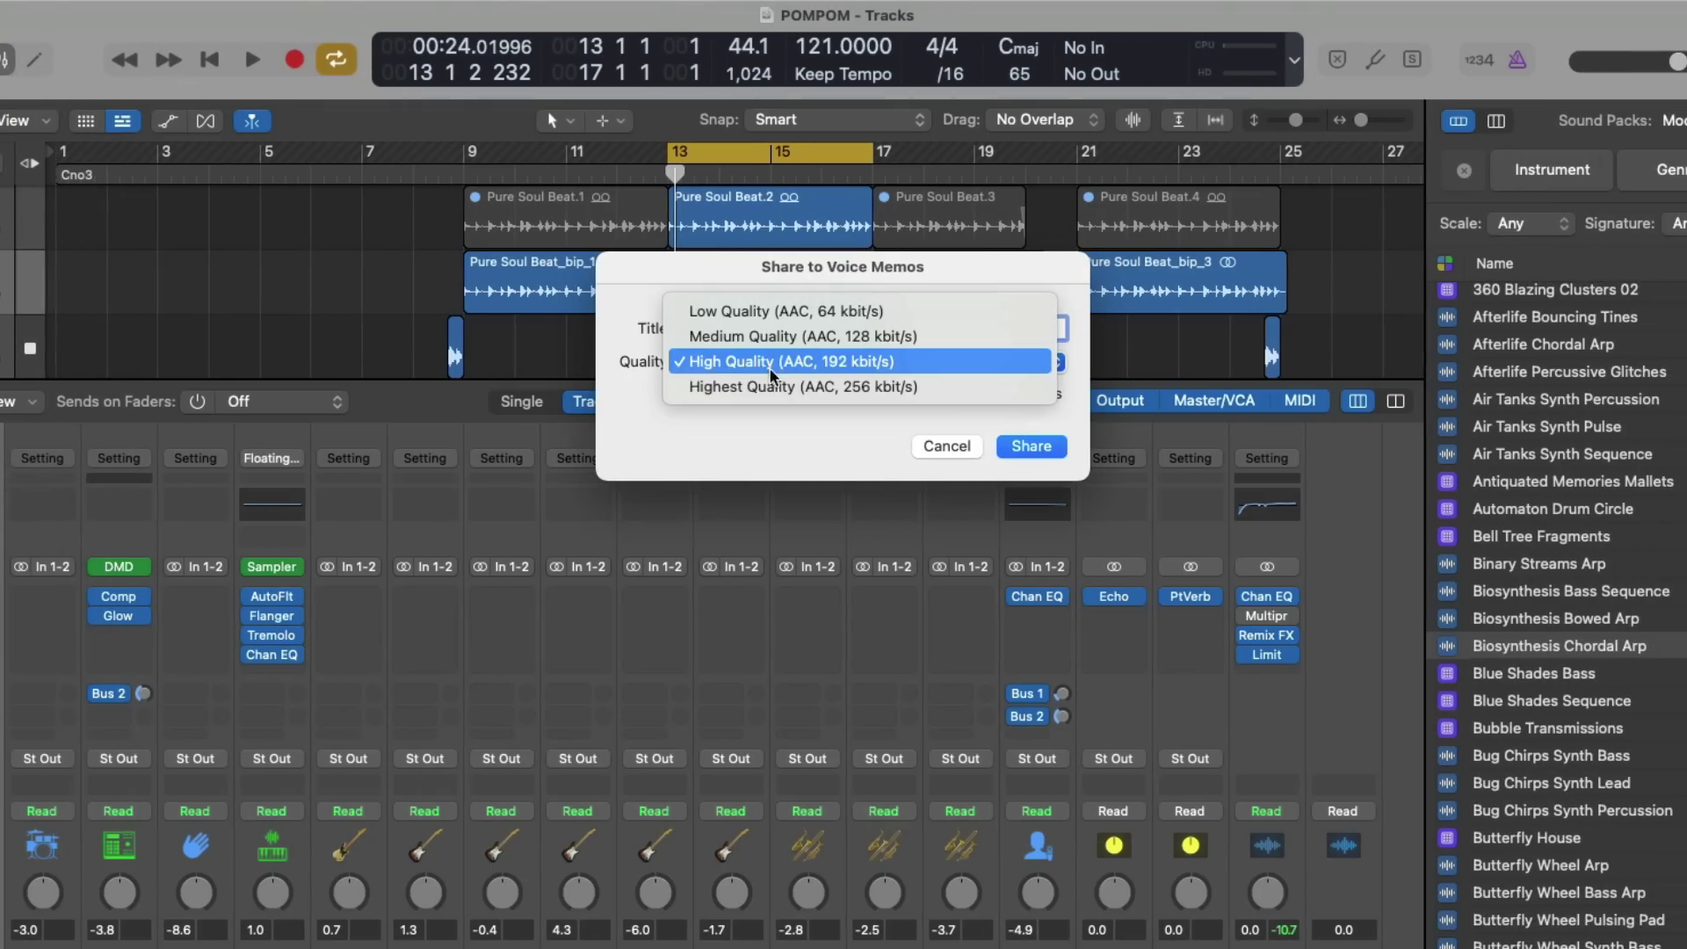
click(773, 384)
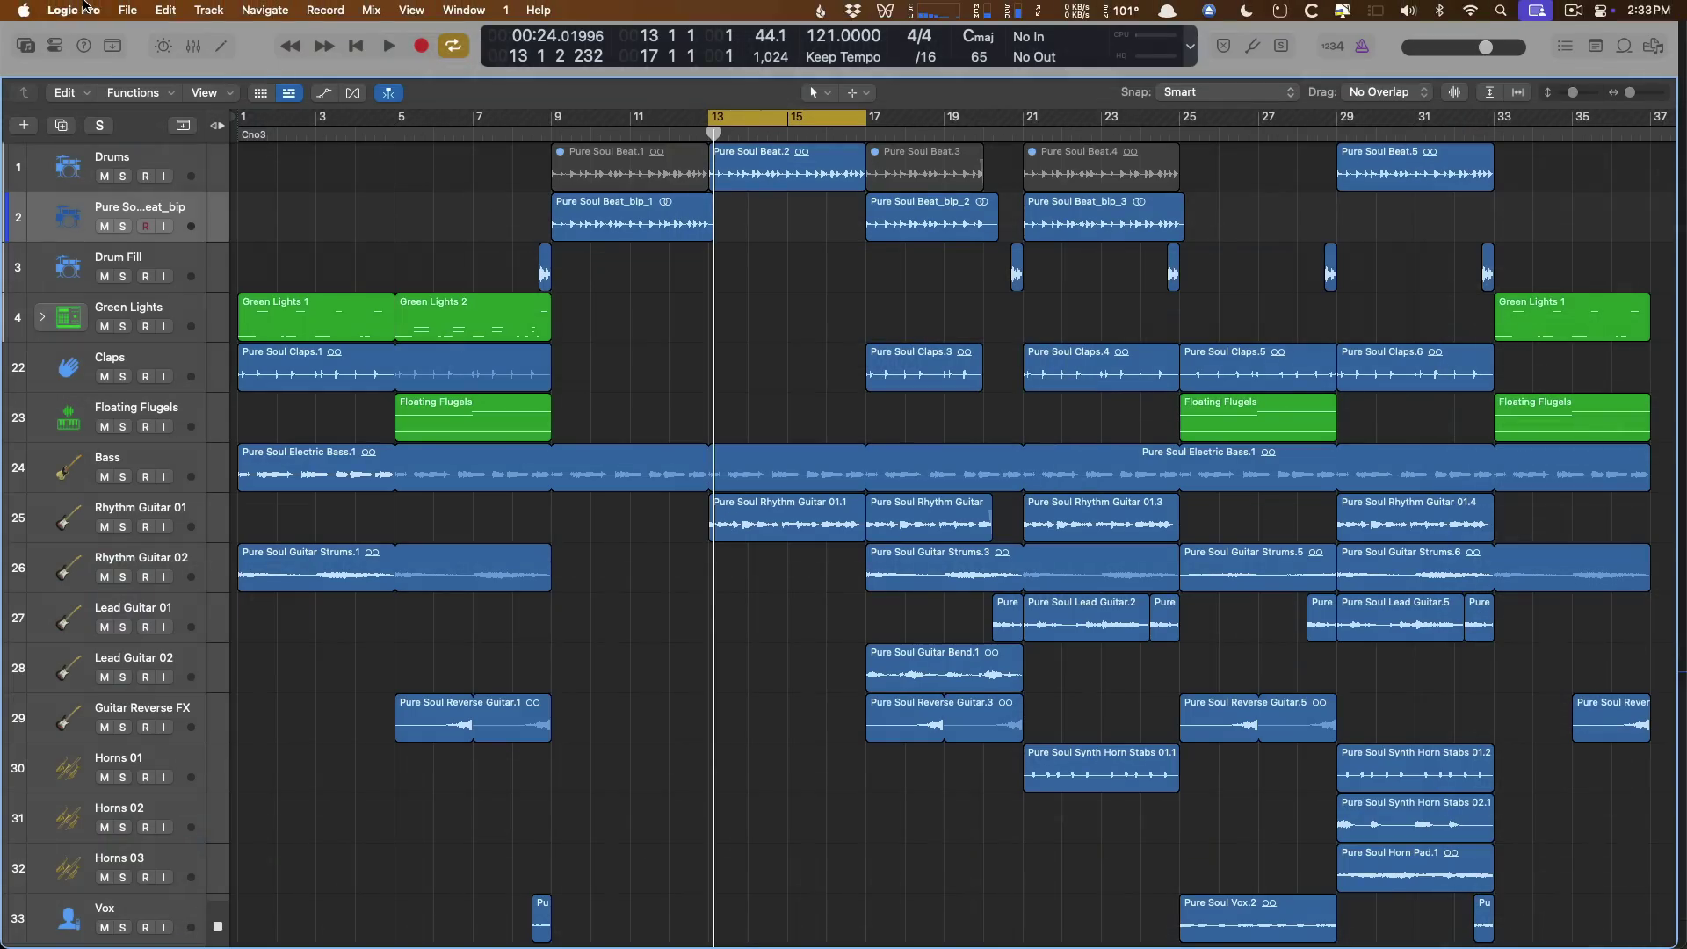
Open the Recording settings and examine the Auto Record Enable choices for MIDI recording
click(84, 10)
mouse_move(104, 65)
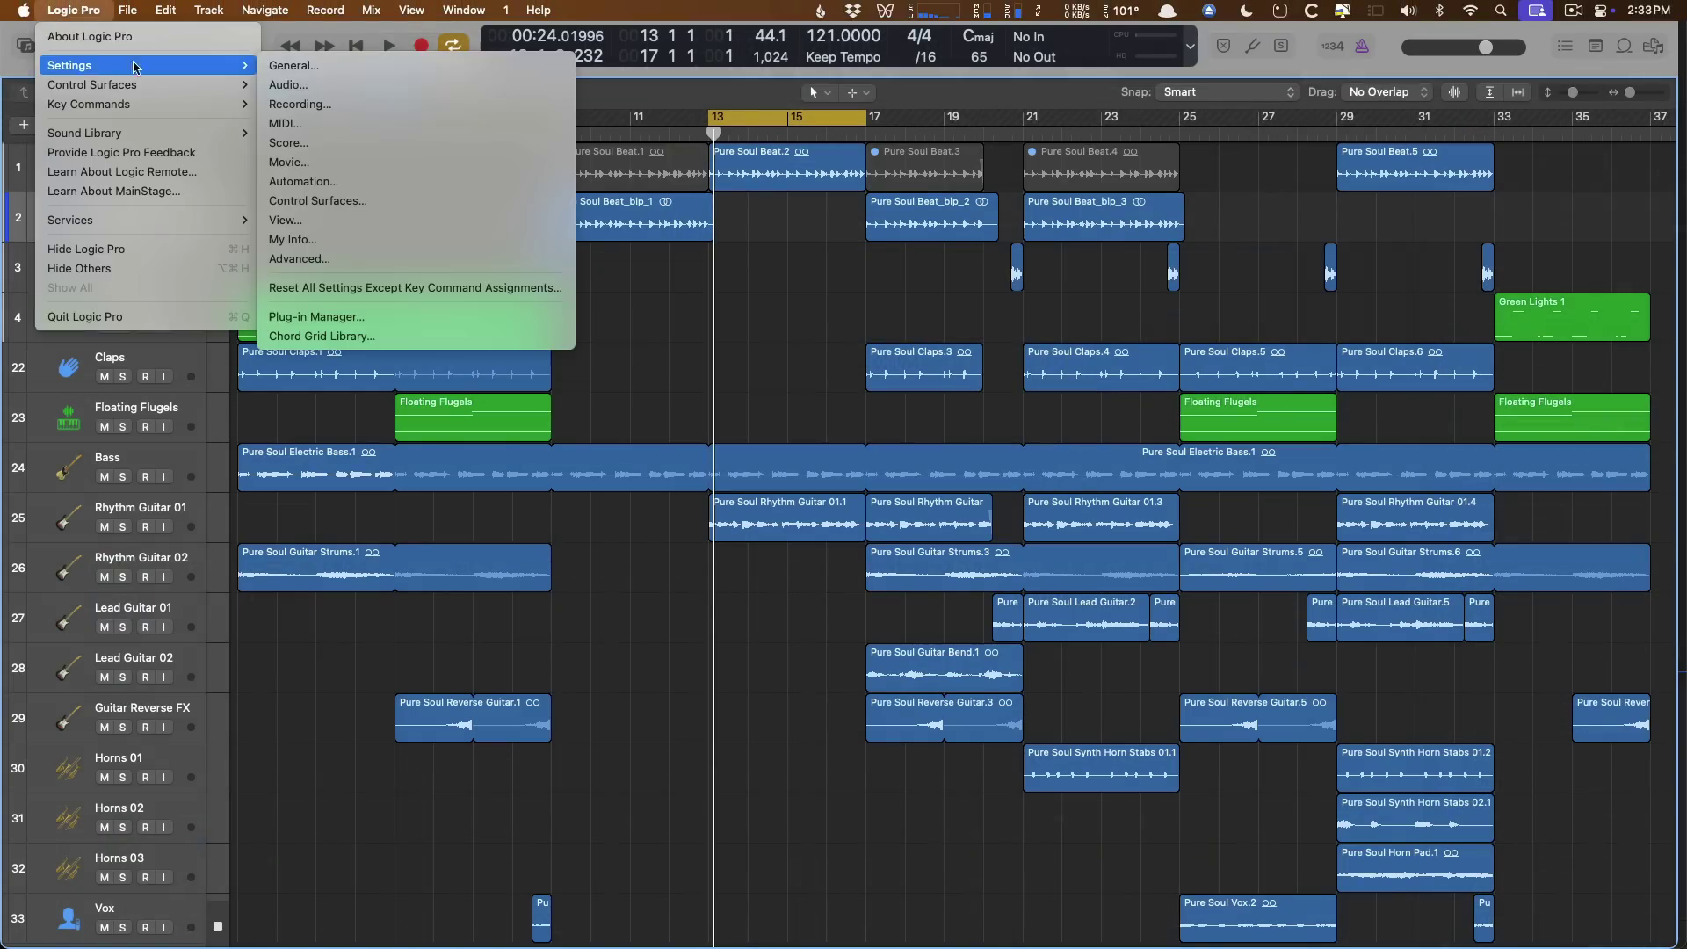
click(349, 105)
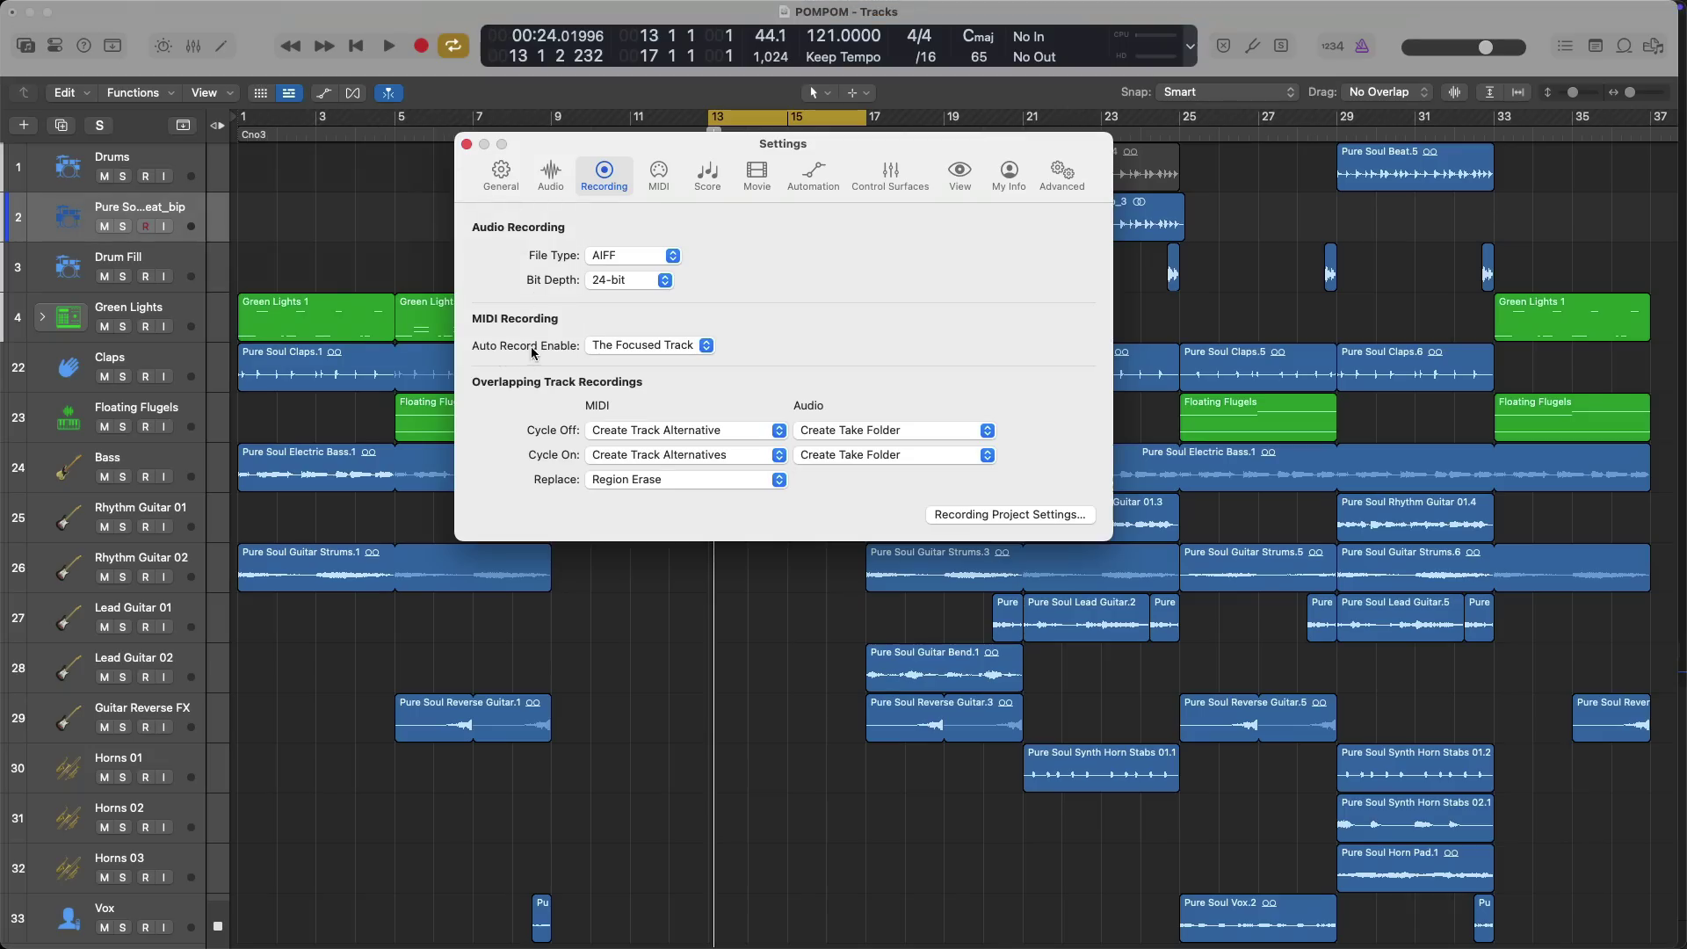
click(625, 346)
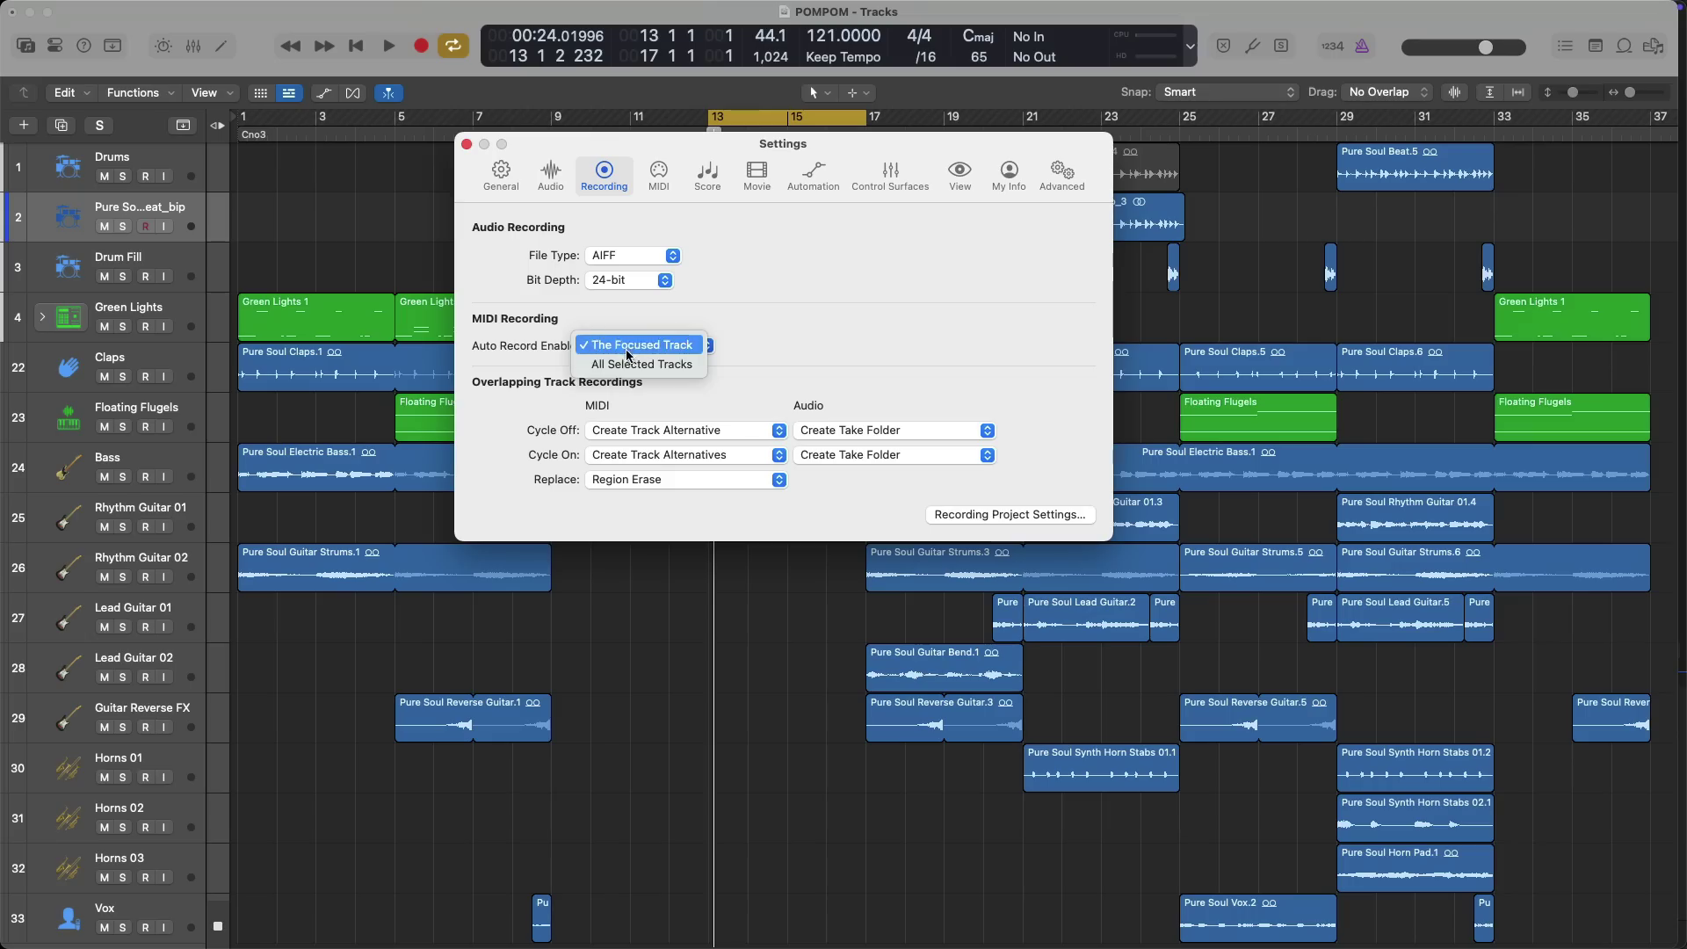
click(629, 323)
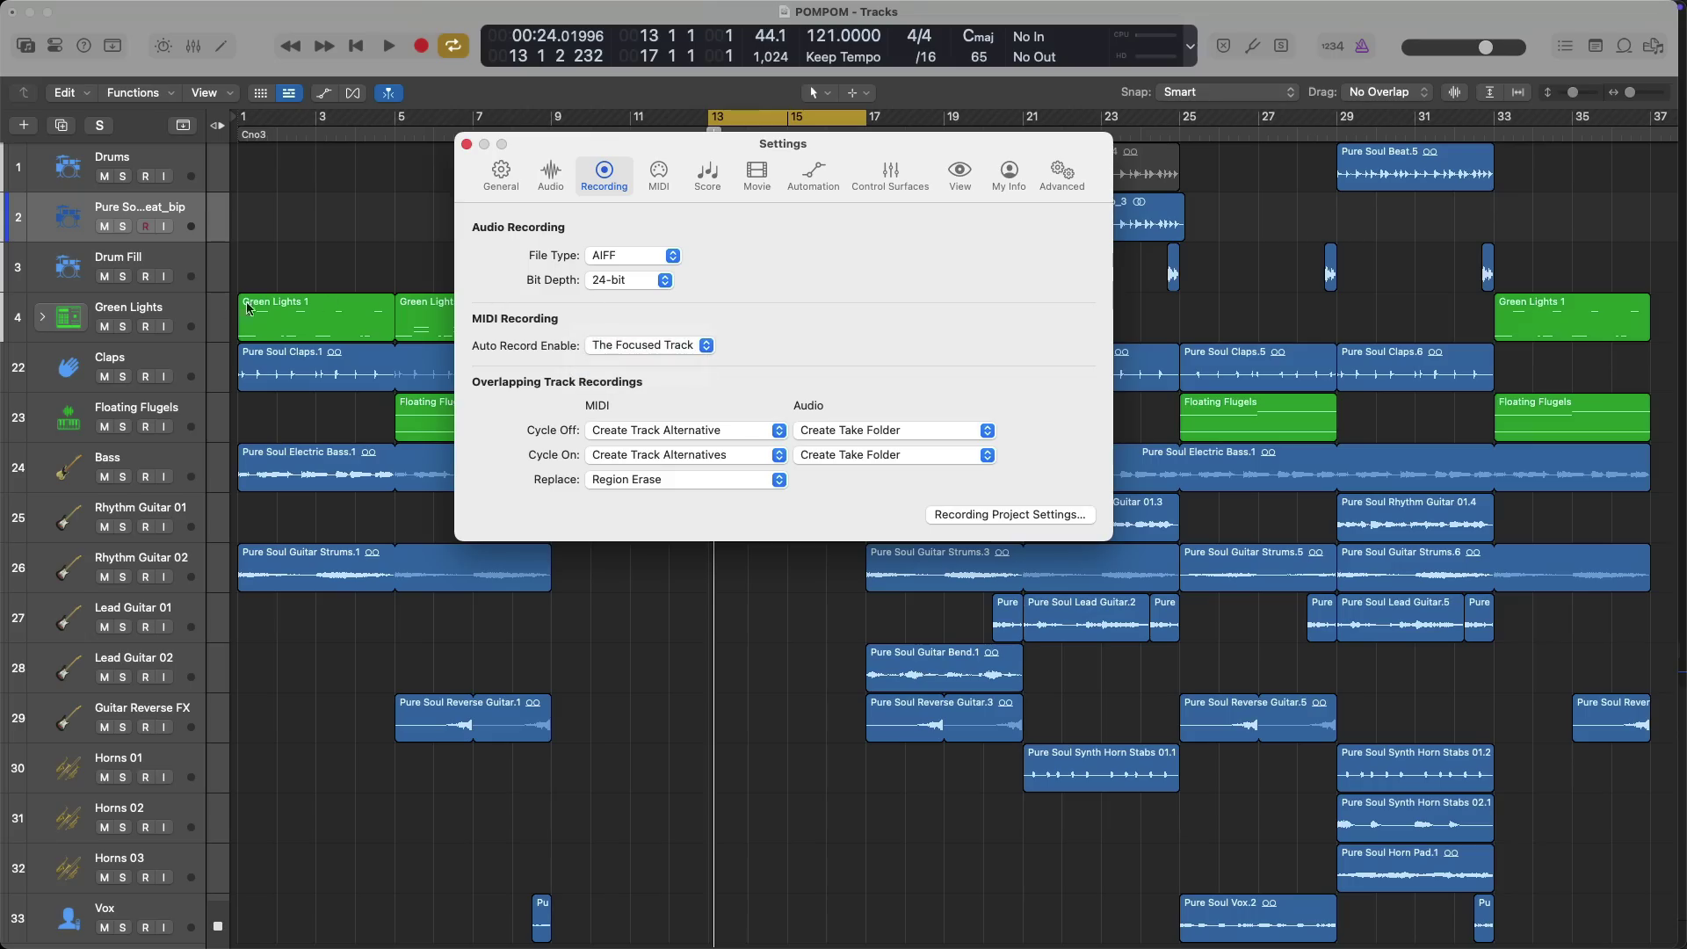
Select the Floating Flugels and Green Lights tracks together and set Auto Record Enable to All Selected Tracks, closing the settings
click(184, 415)
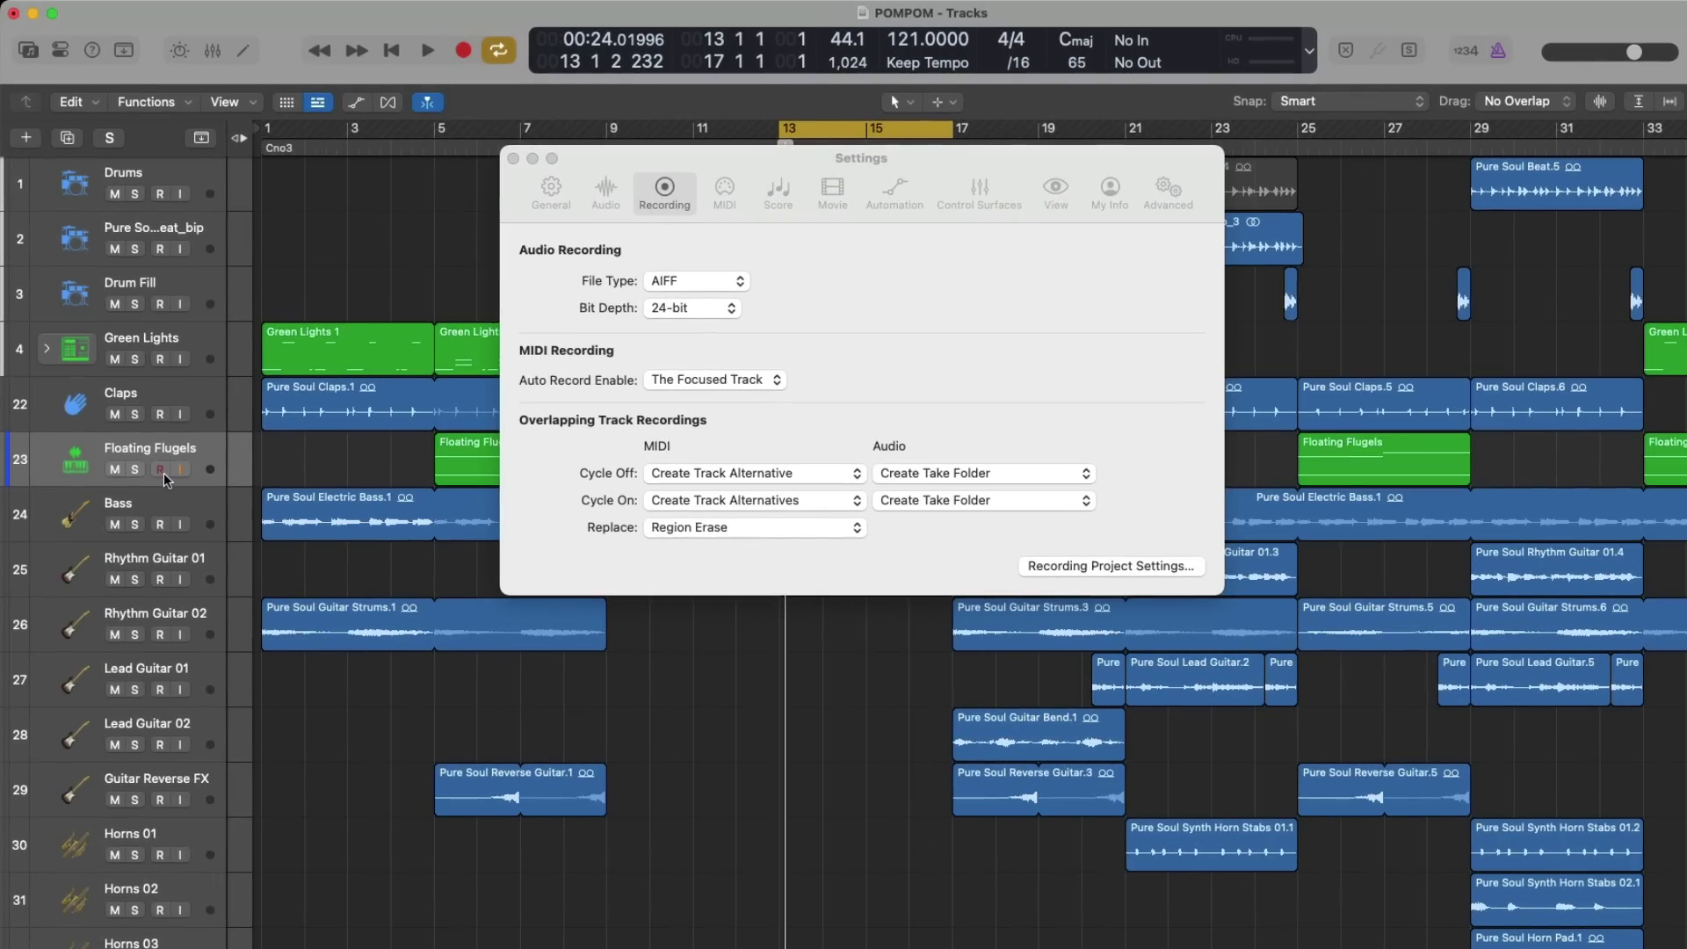
click(202, 341)
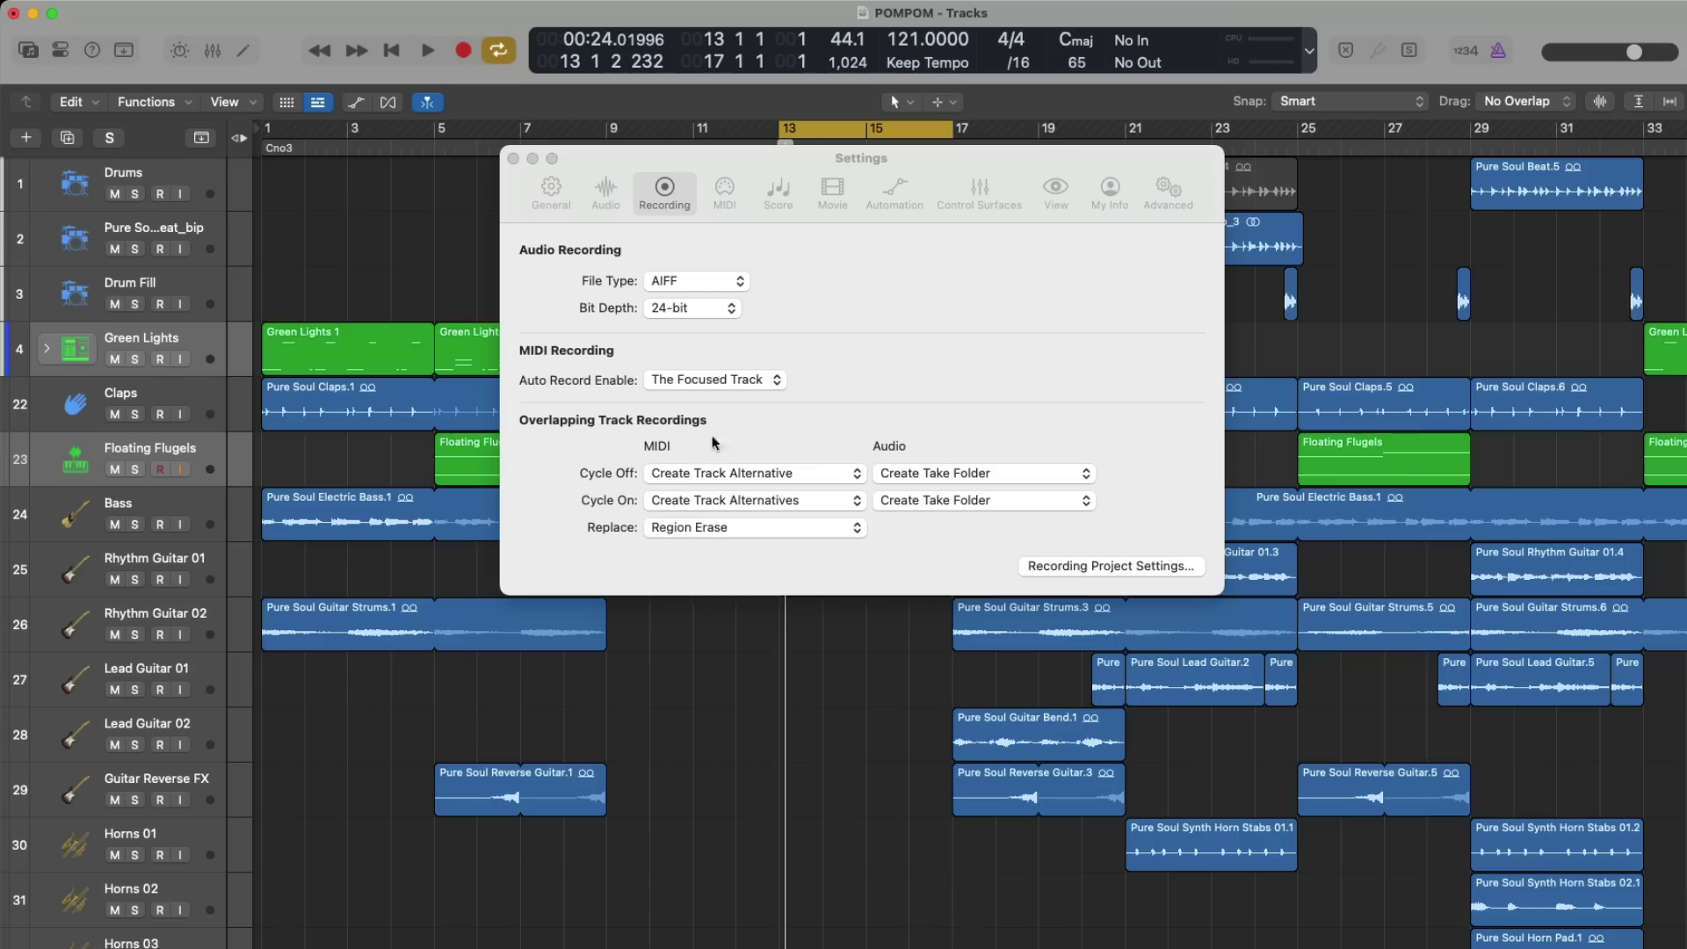
click(758, 384)
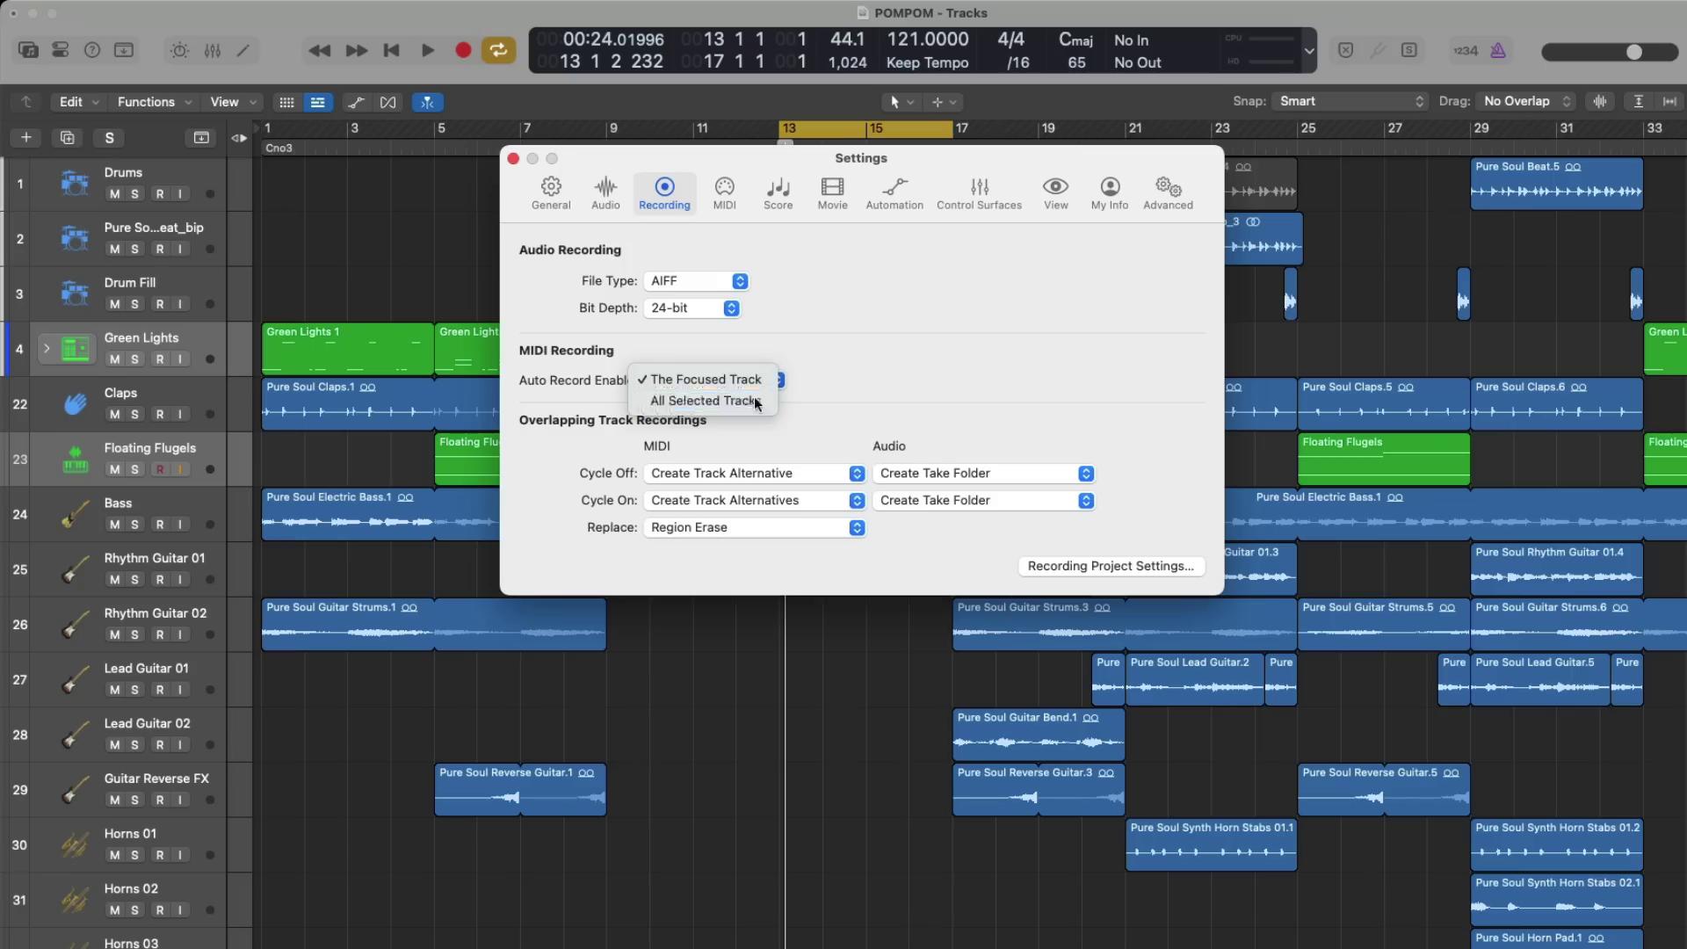
click(756, 401)
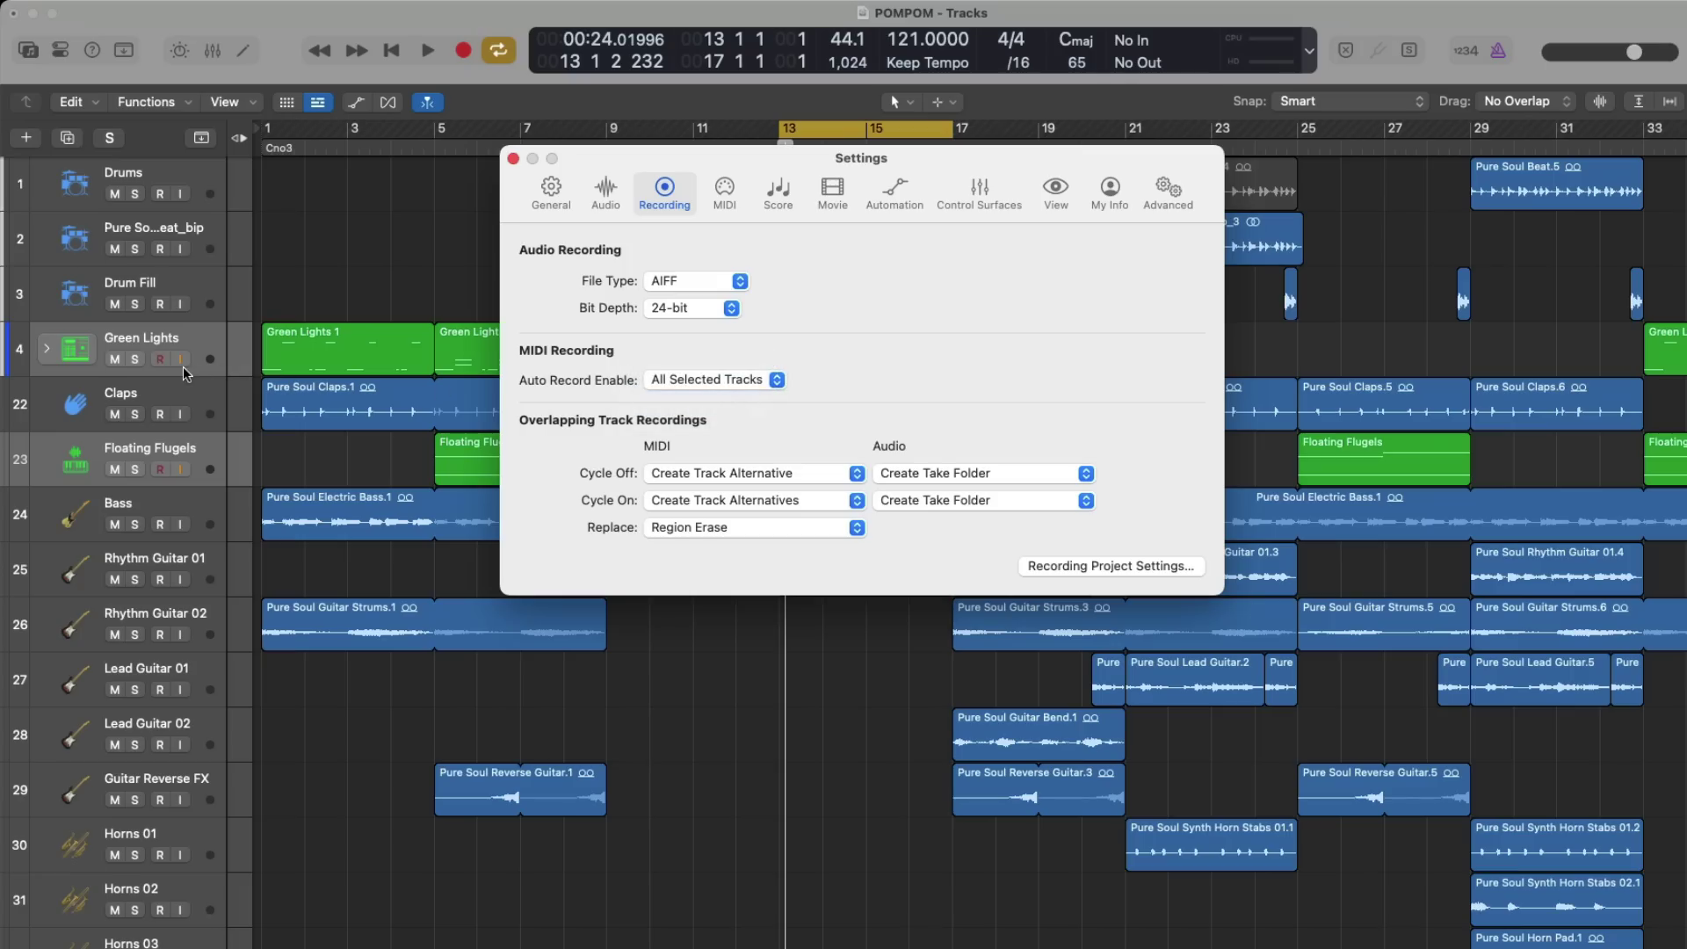
click(513, 159)
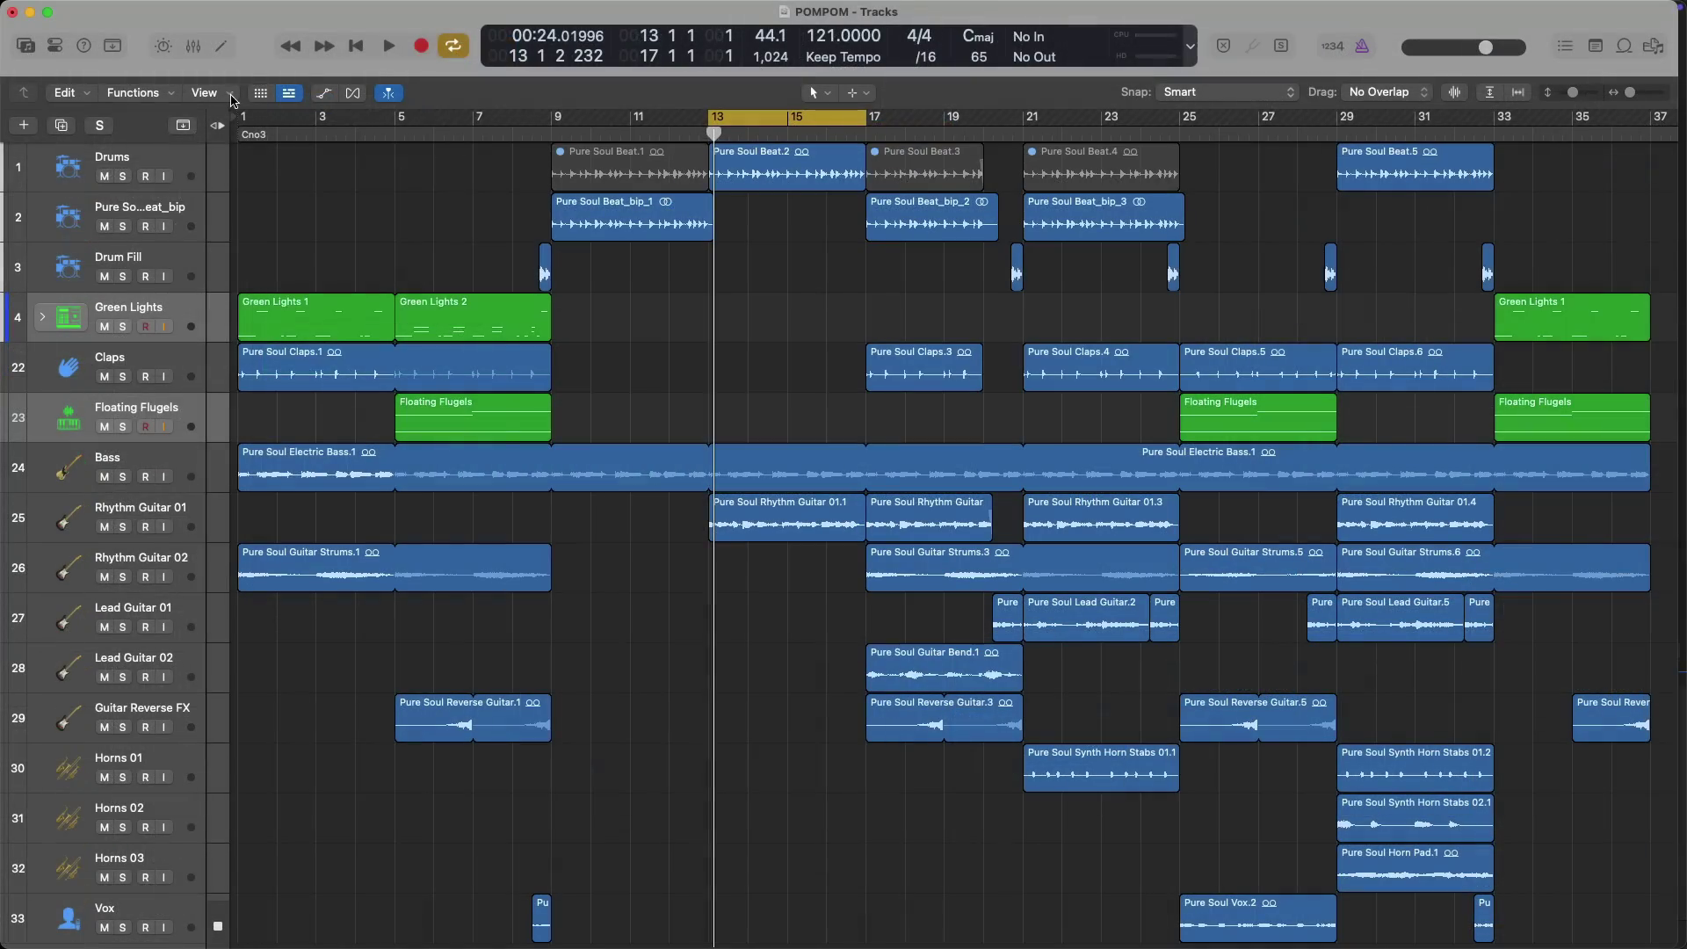
Show both the creation date and the last modification date on the regions in the Tracks area
click(232, 95)
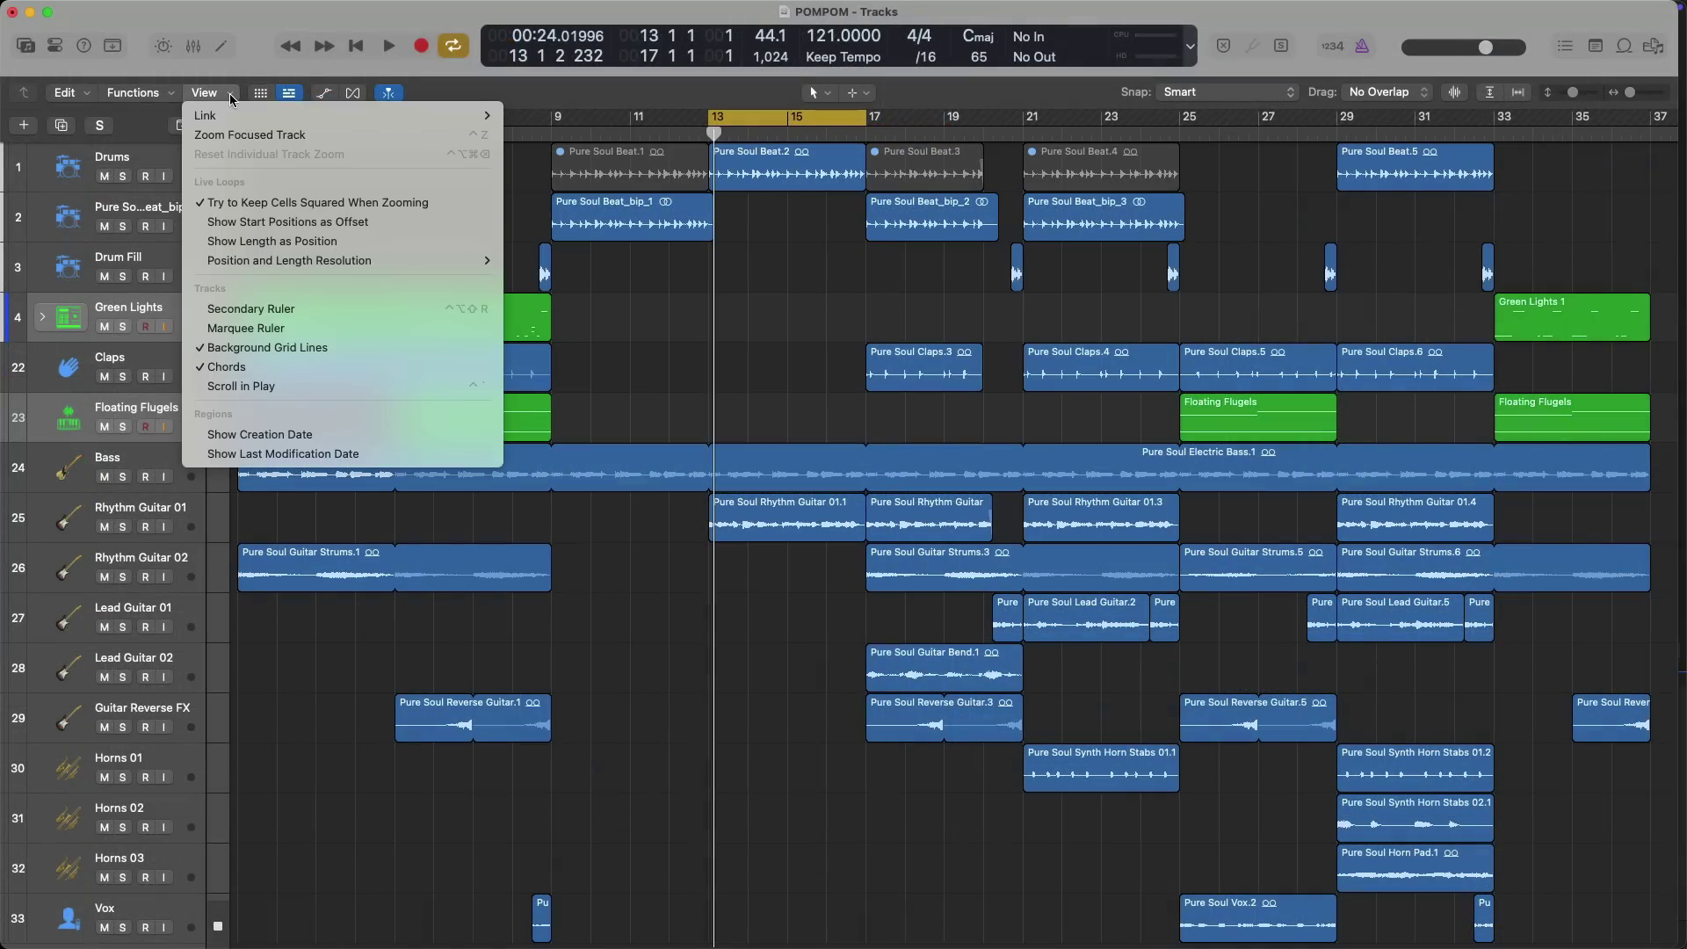
click(361, 434)
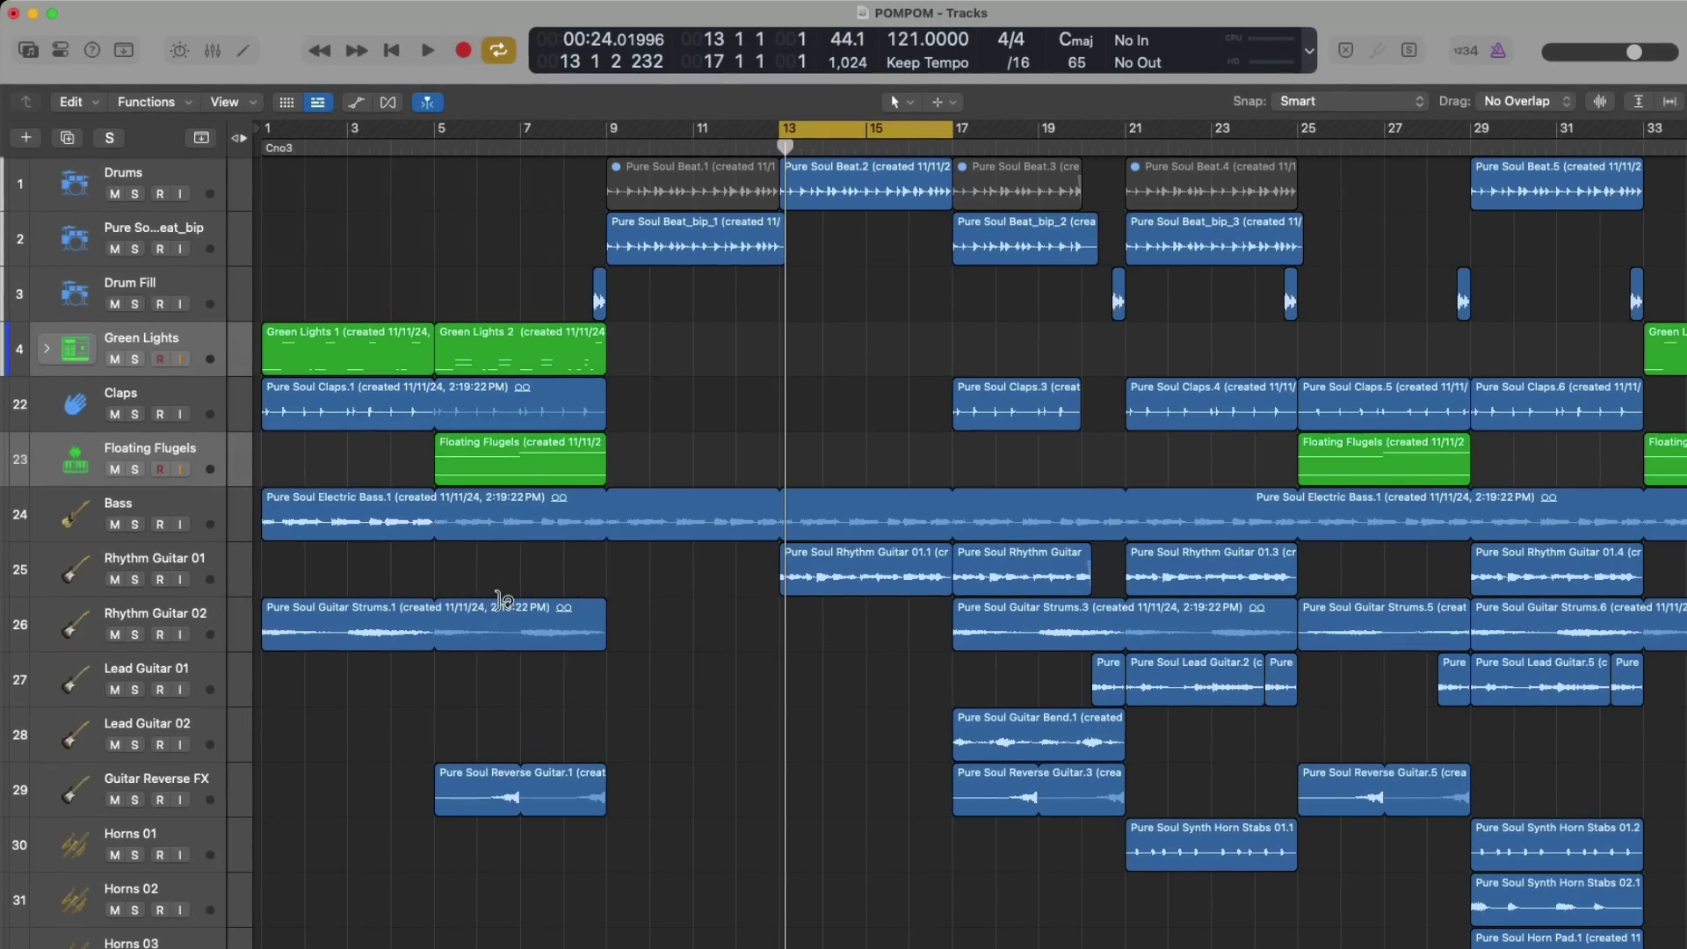
click(254, 109)
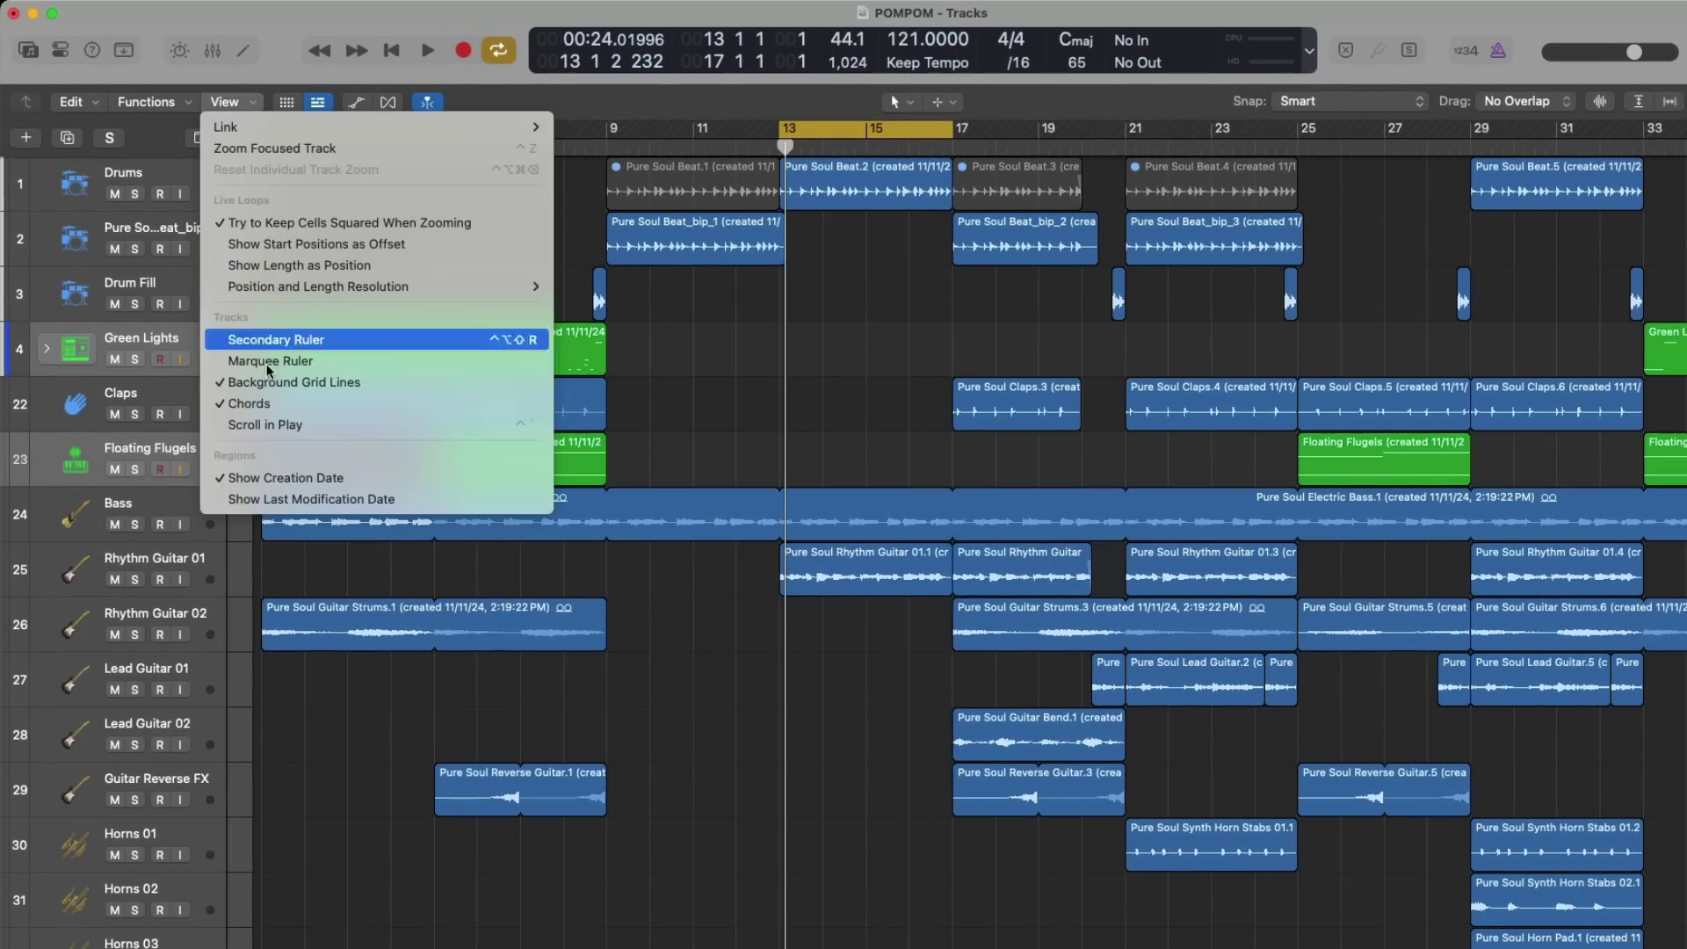
click(428, 500)
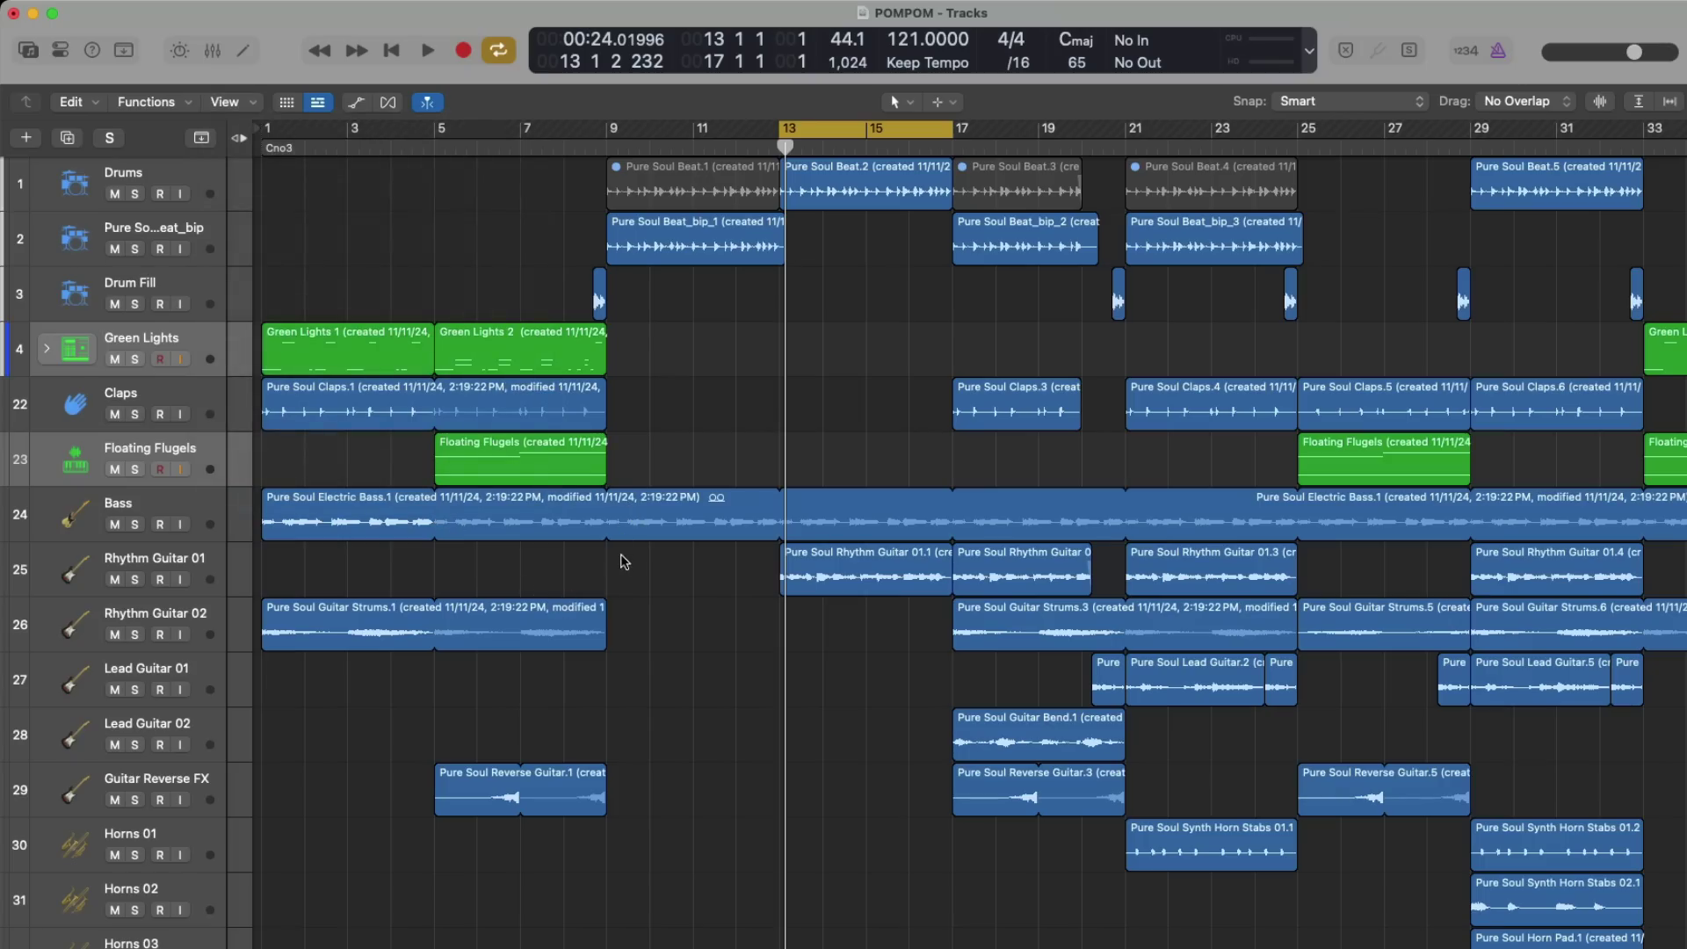
In the mixer, select all channels with the same destination as the Green Lights Bus 2 send, and hide the mixer
key(x)
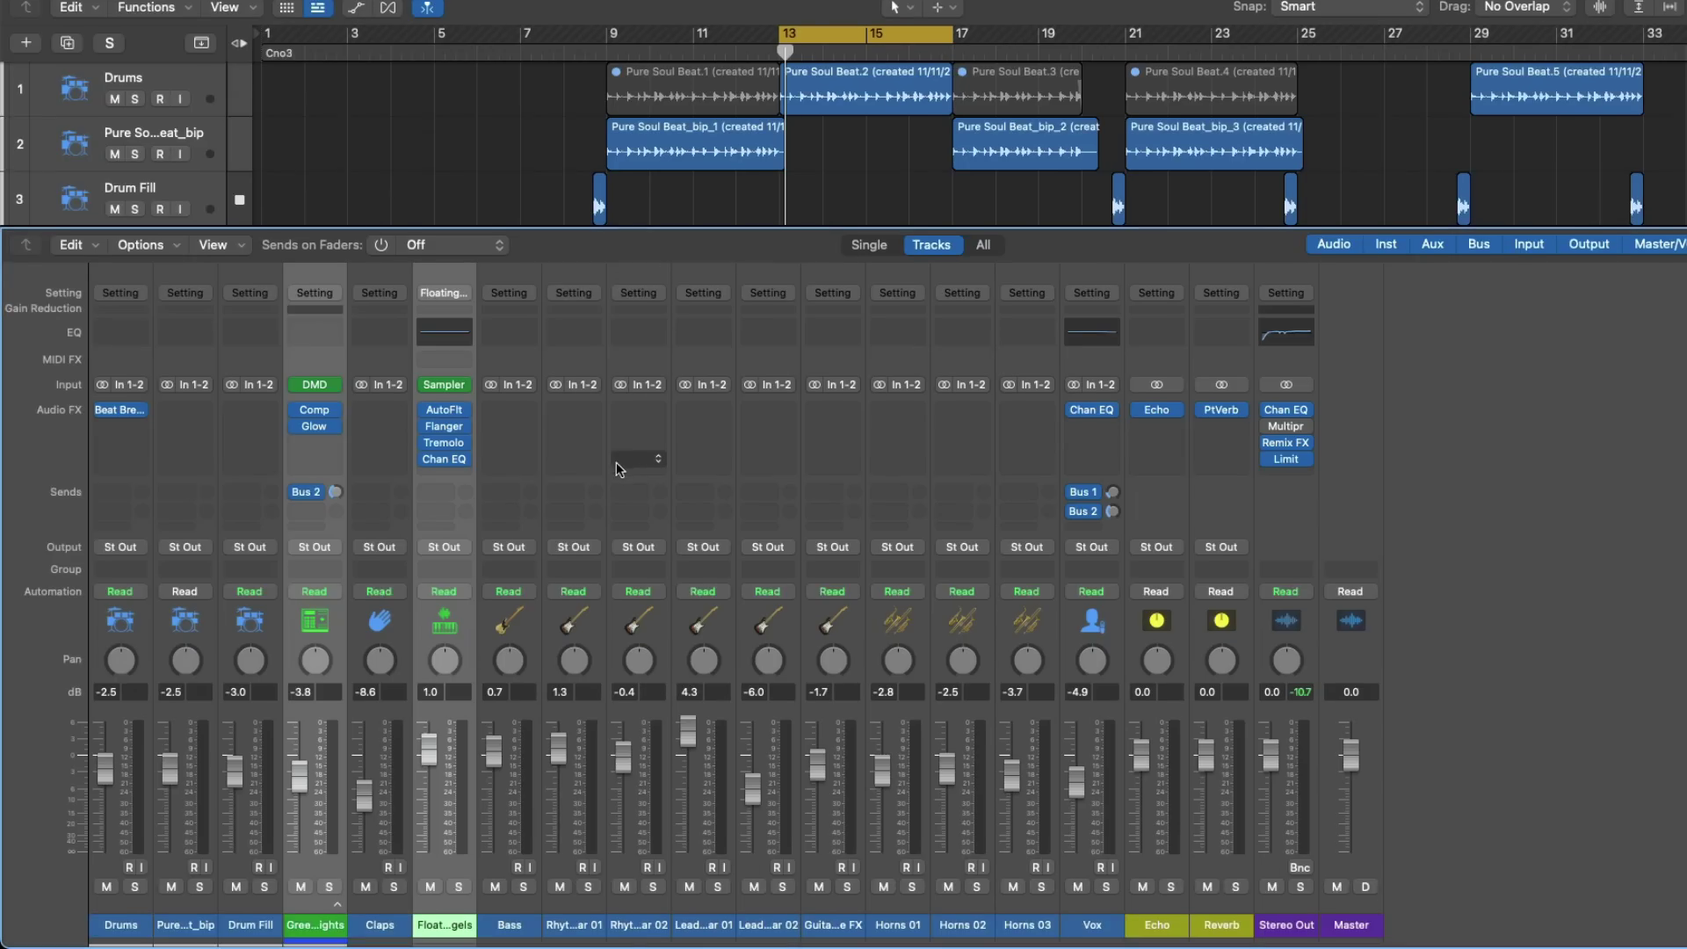
click(317, 493)
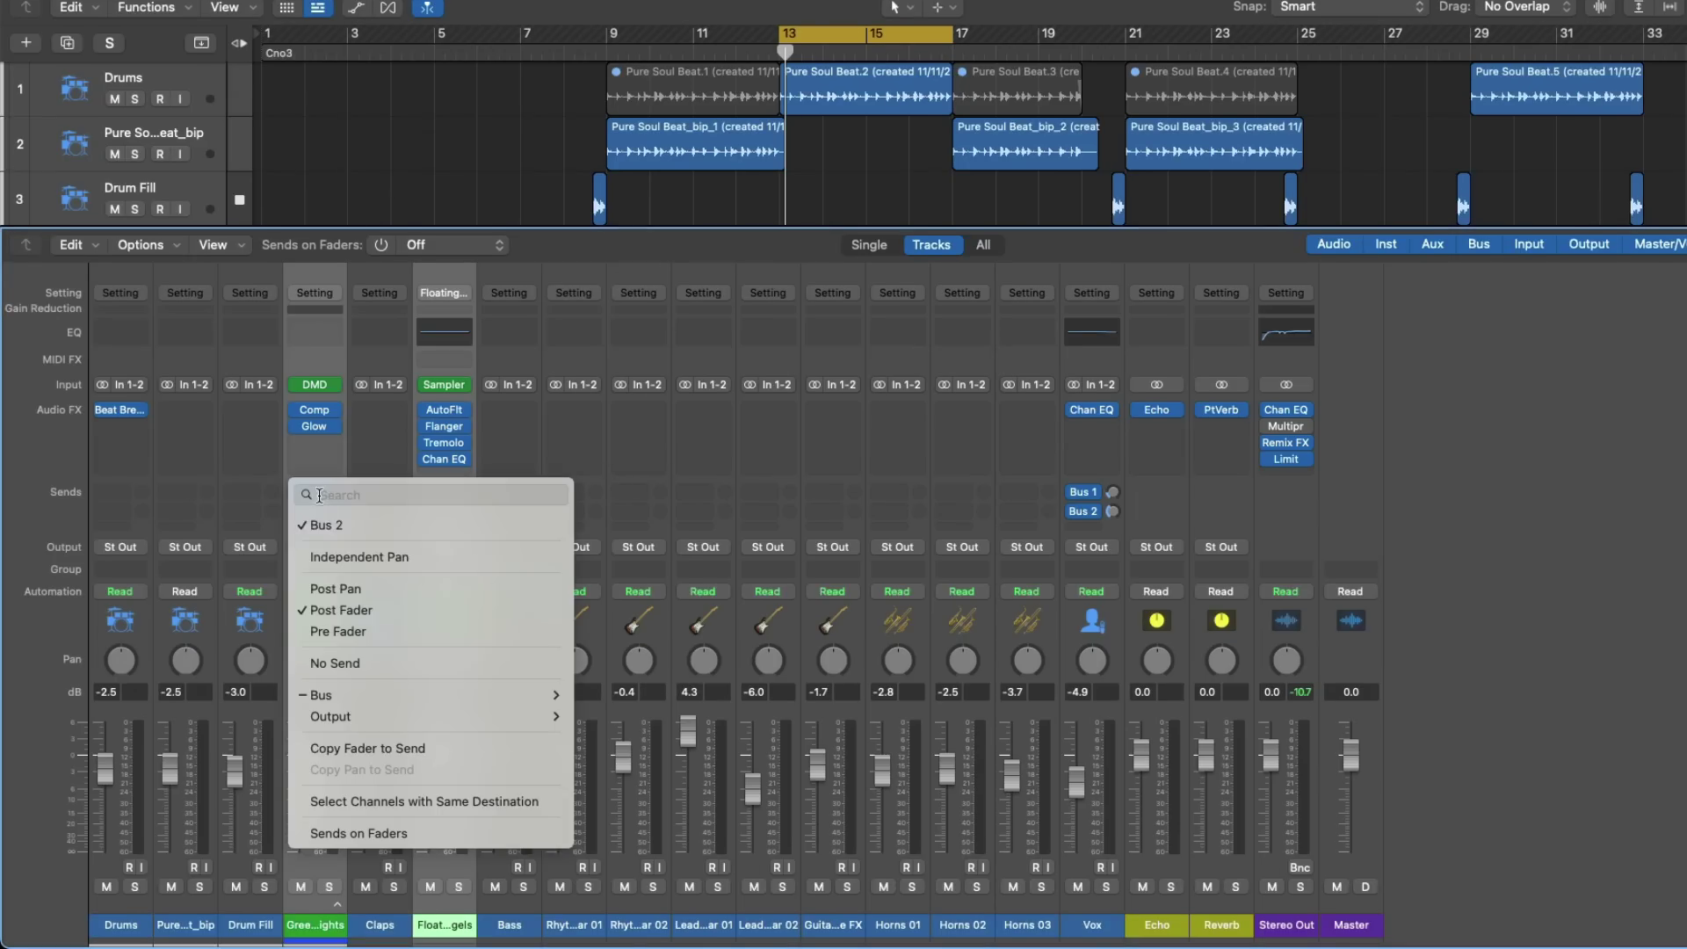
click(441, 800)
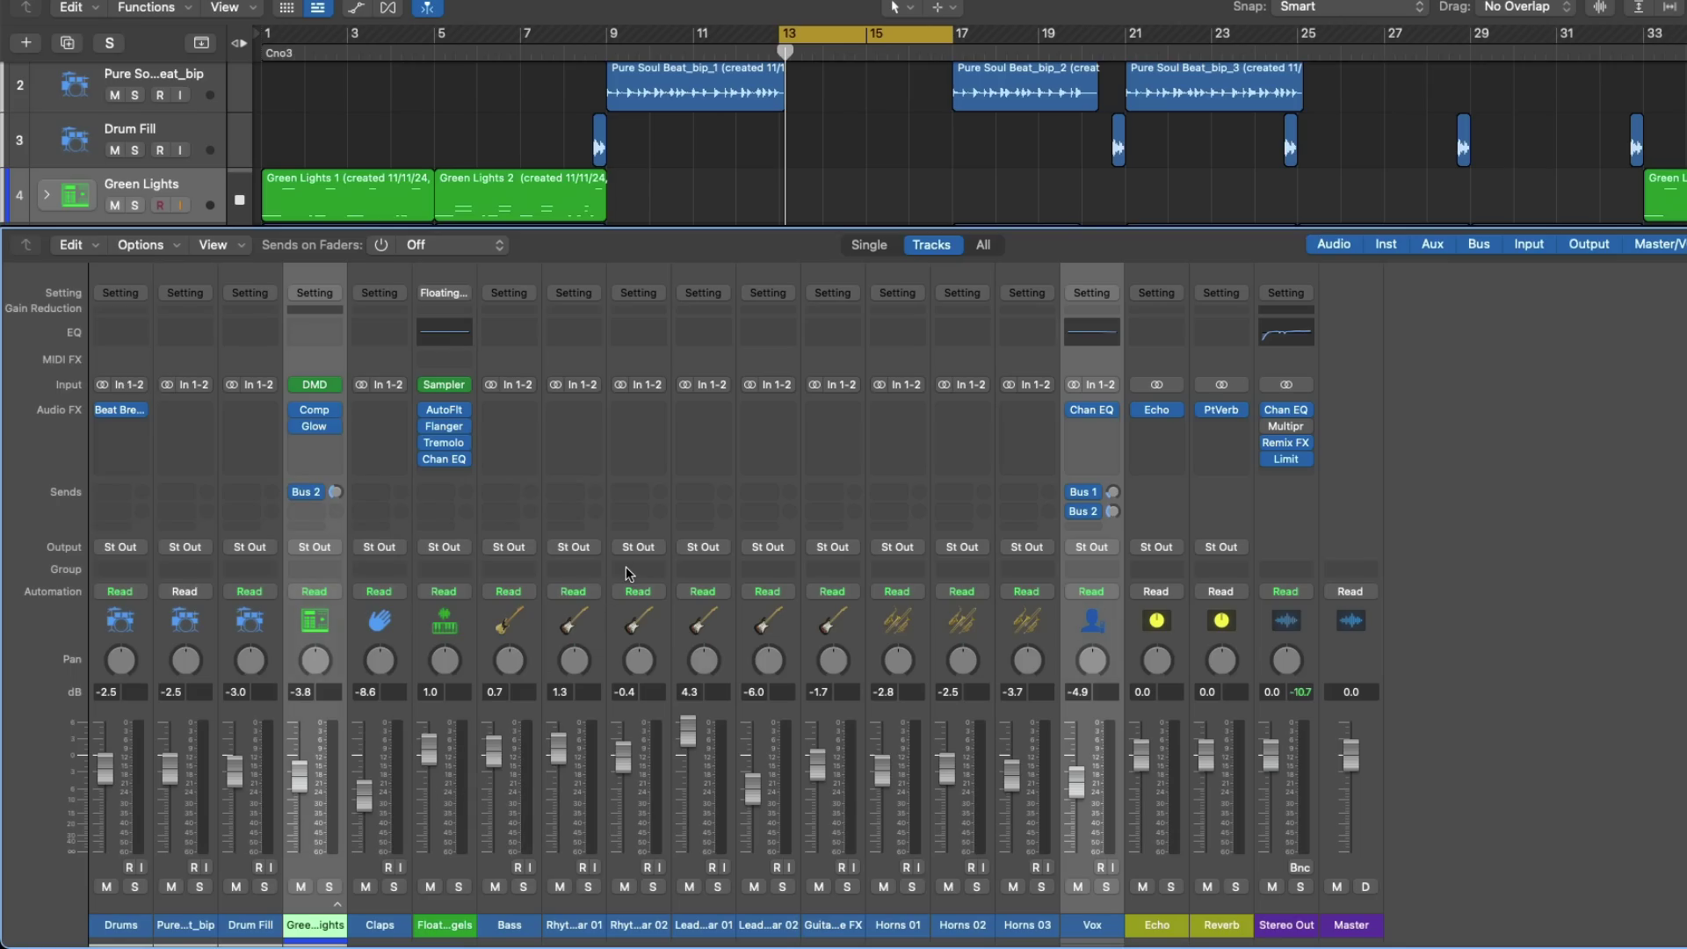
key(x)
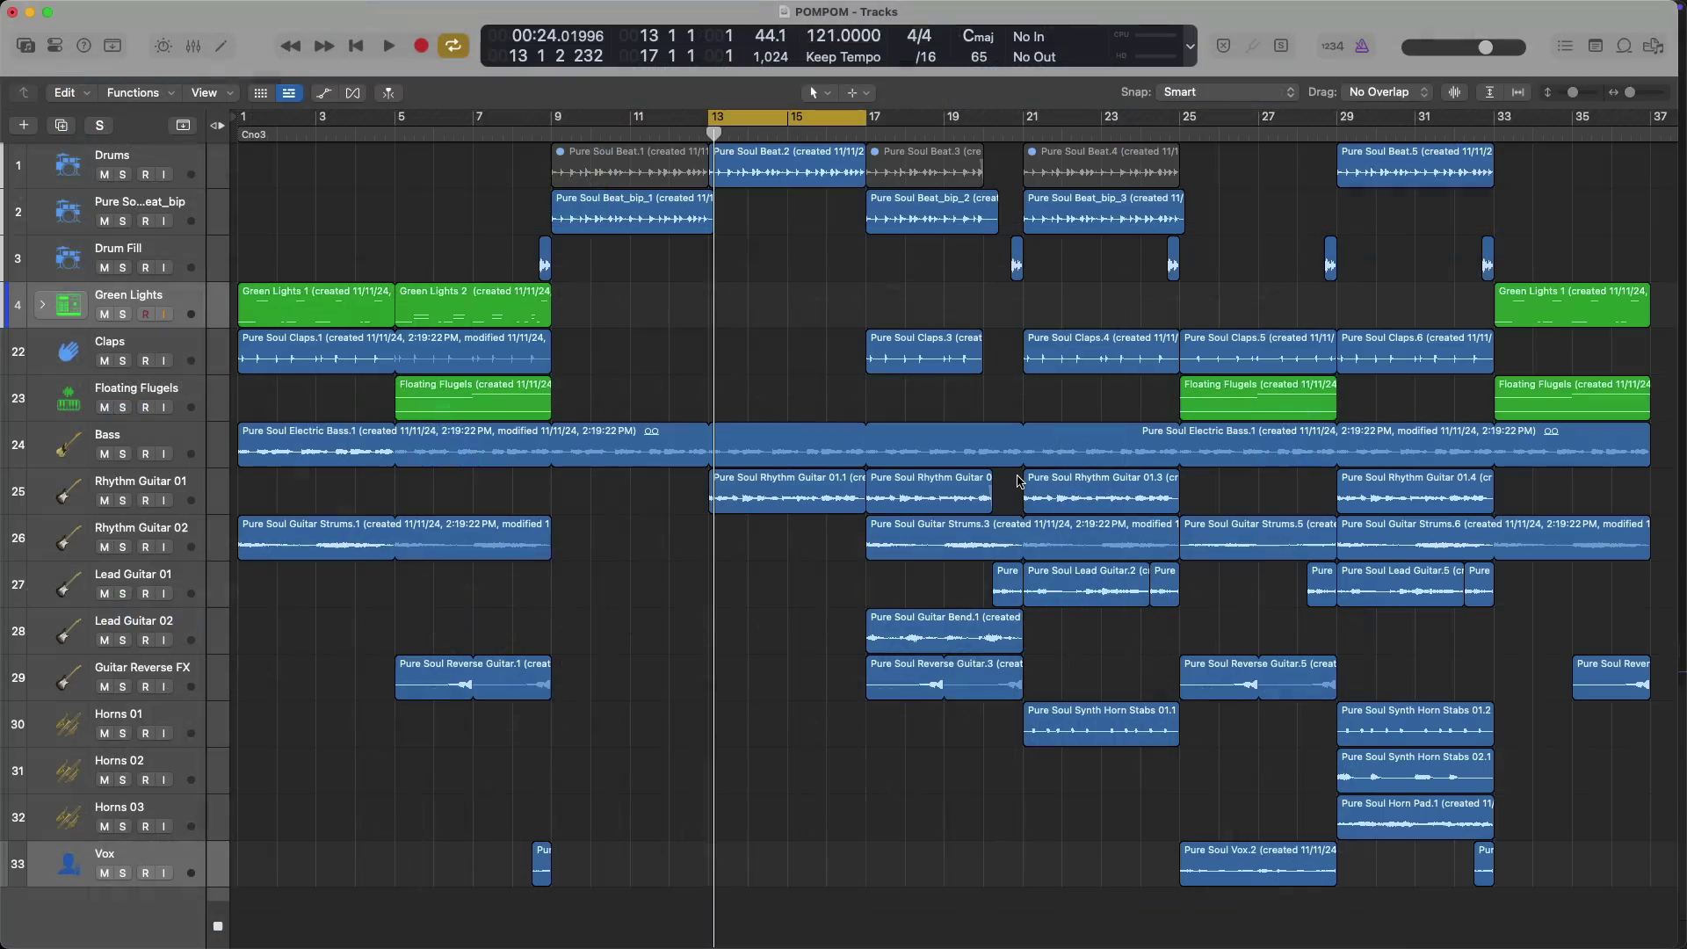